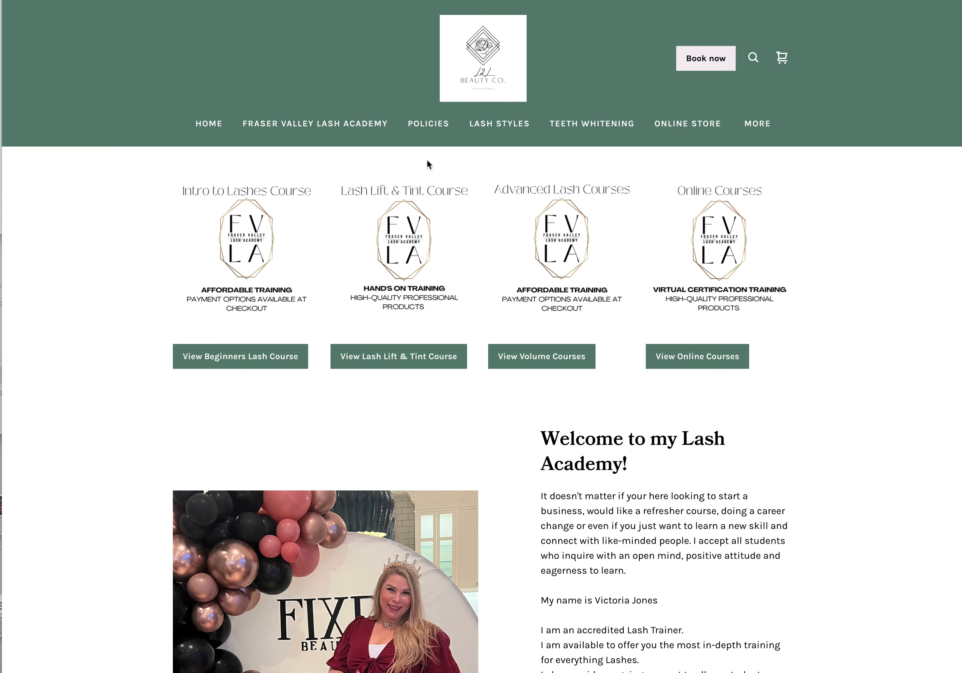
# Browse the studio site, return to its home page and start a booking
pyautogui.scroll(-6, 333, 276)
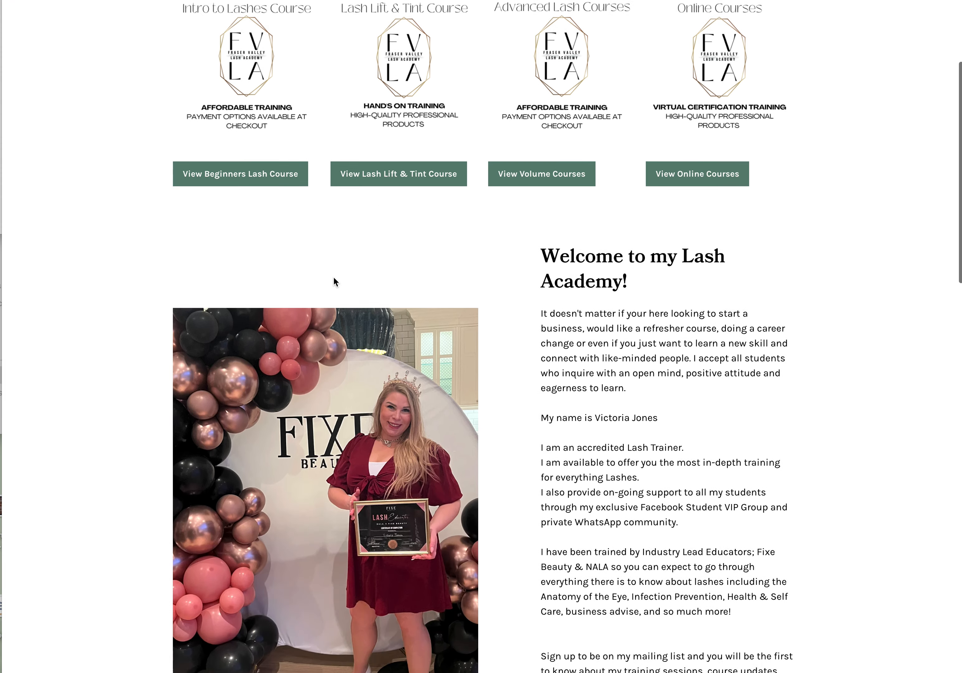
pyautogui.scroll(-9, 334, 281)
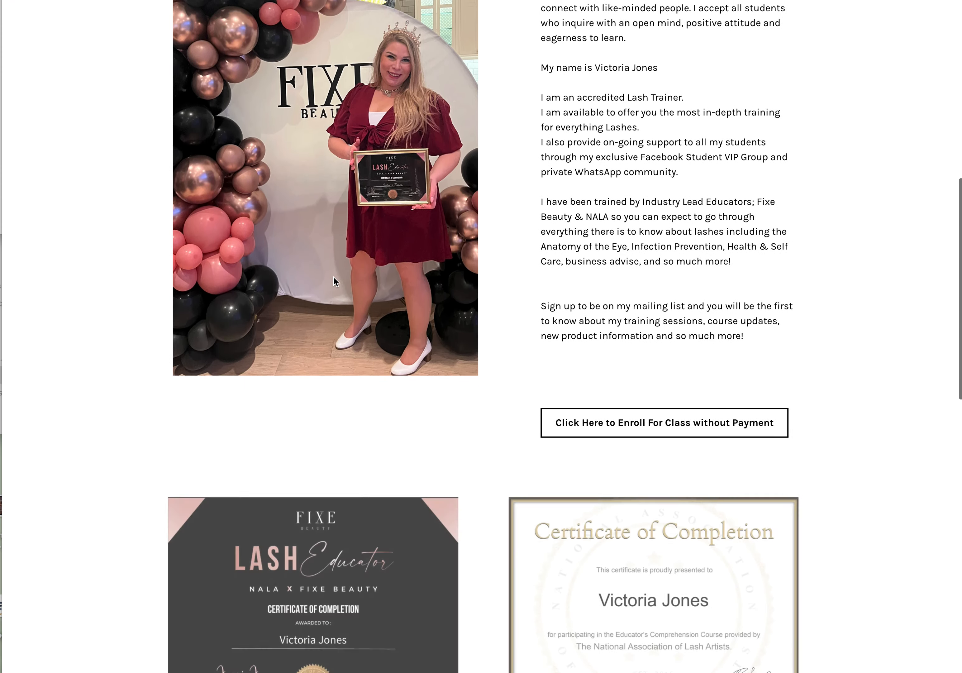
pyautogui.scroll(-12, 333, 278)
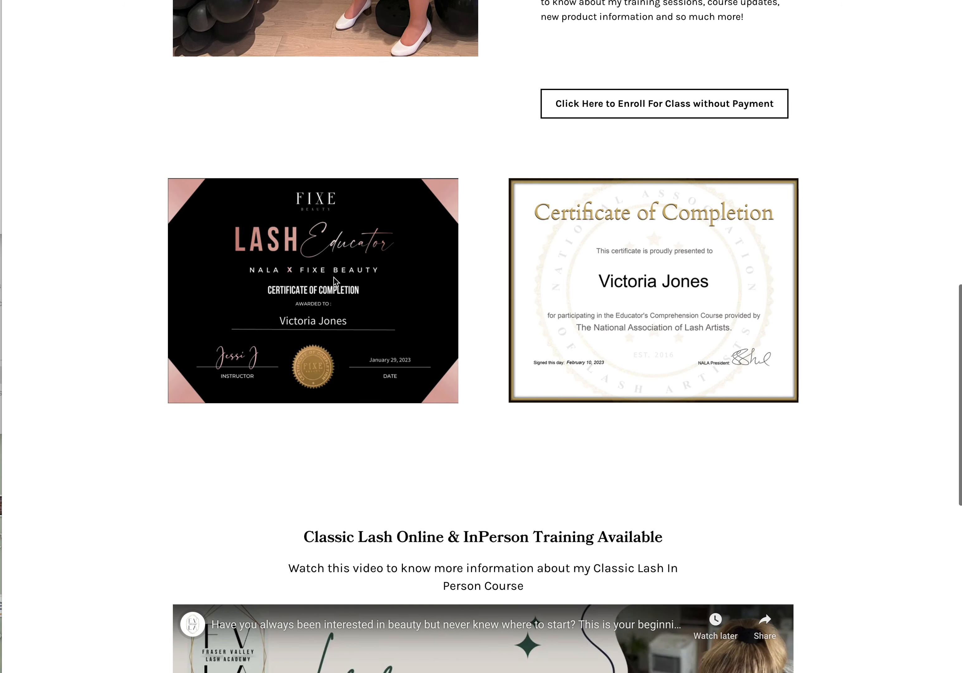
pyautogui.scroll(17, 335, 281)
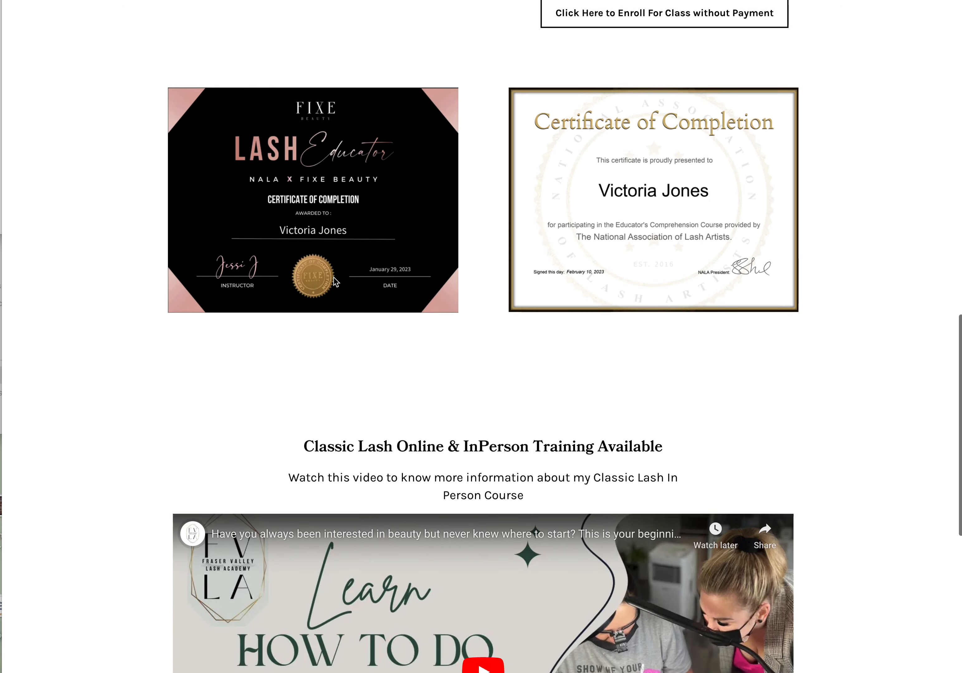
pyautogui.scroll(11, 334, 277)
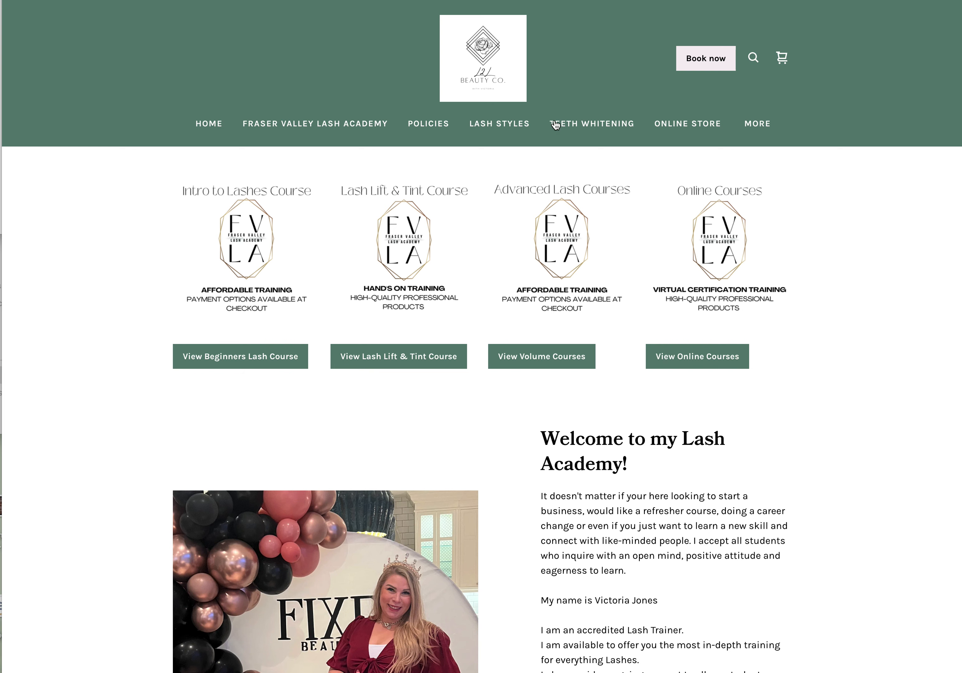
pyautogui.click(208, 126)
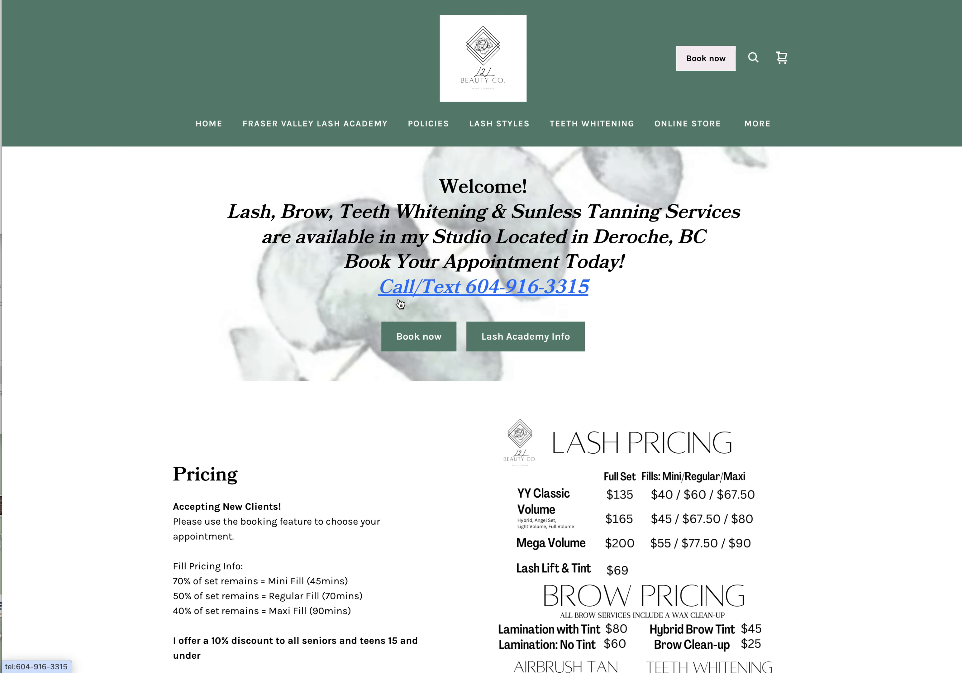
pyautogui.click(404, 337)
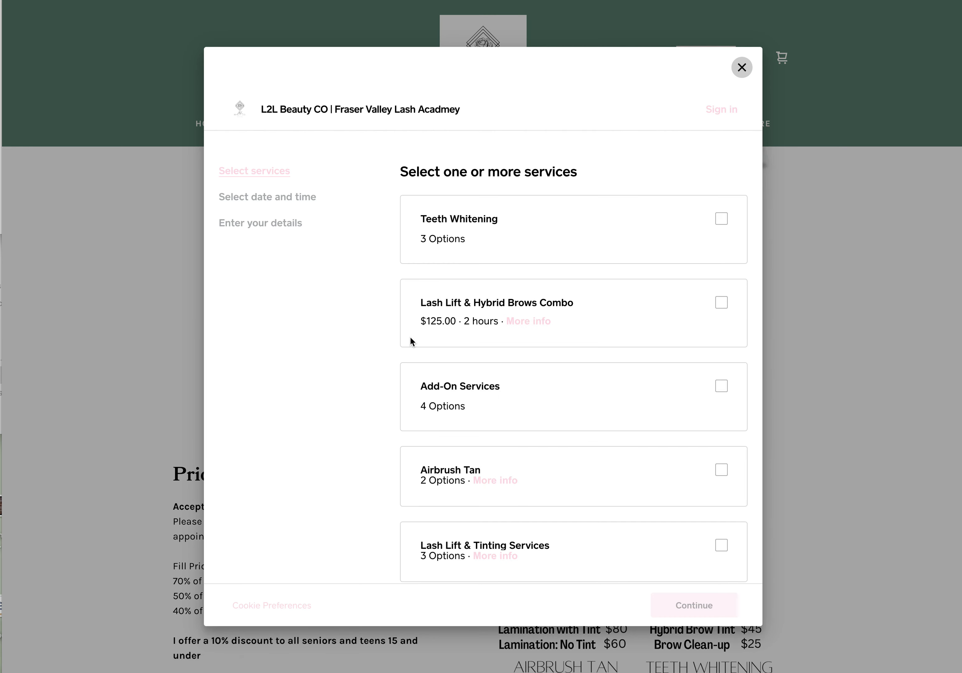
# Choose the $135 Classic Glam Full Lash Set and check June 21 availability
pyautogui.scroll(-1, 415, 337)
pyautogui.scroll(-6, 536, 350)
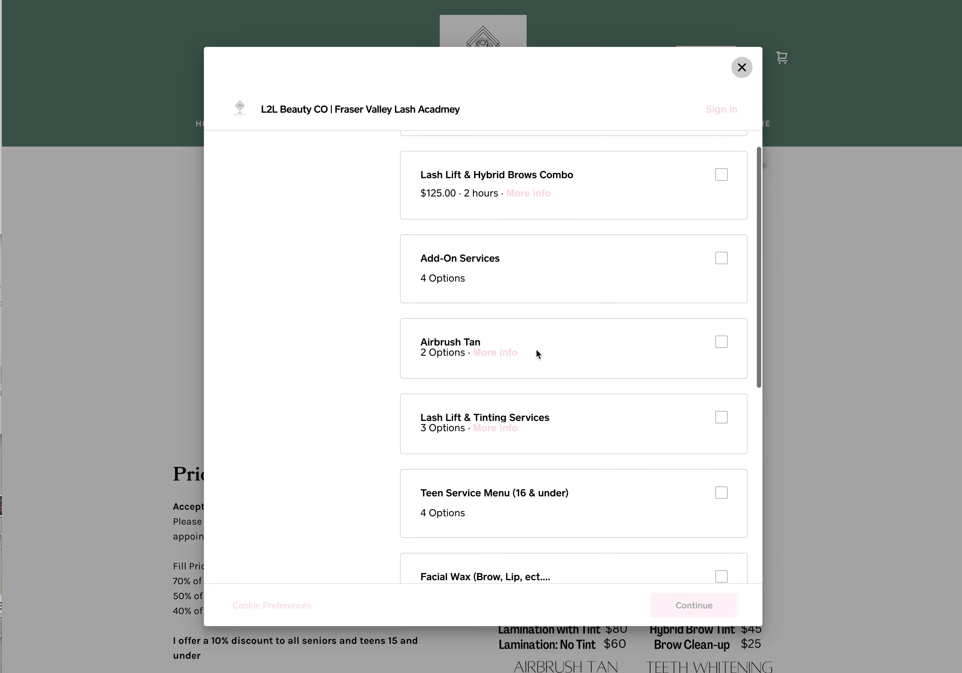
pyautogui.scroll(-5, 536, 351)
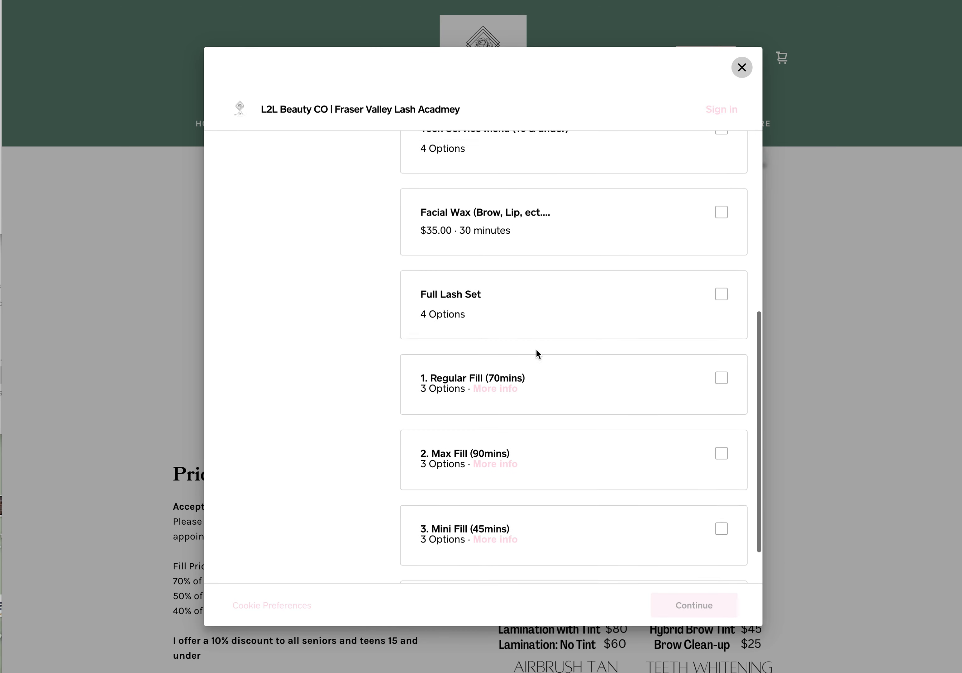
pyautogui.click(538, 308)
pyautogui.click(630, 324)
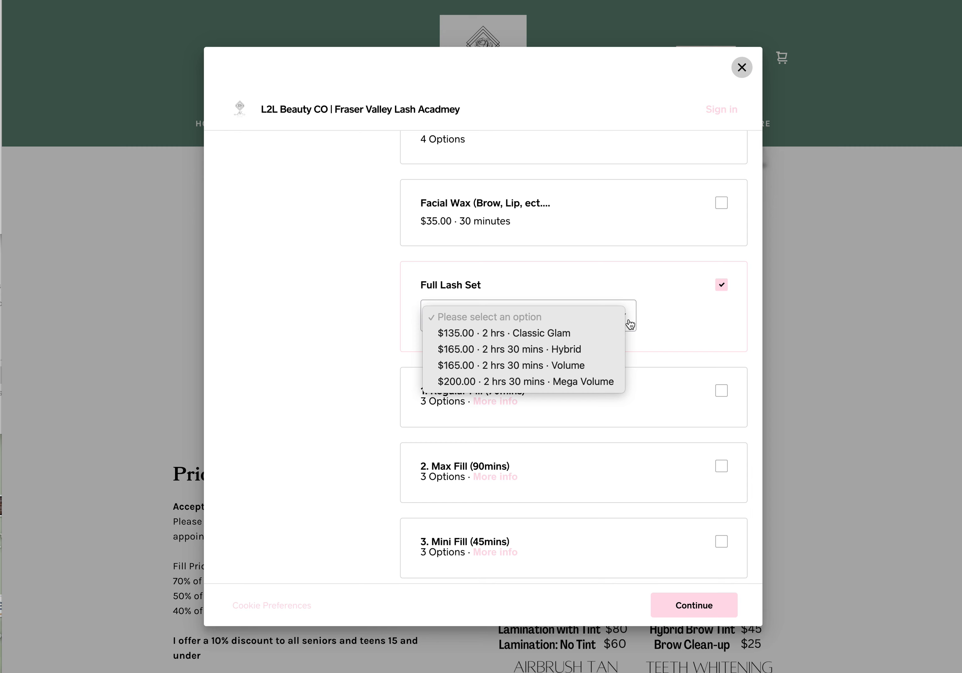
pyautogui.click(554, 332)
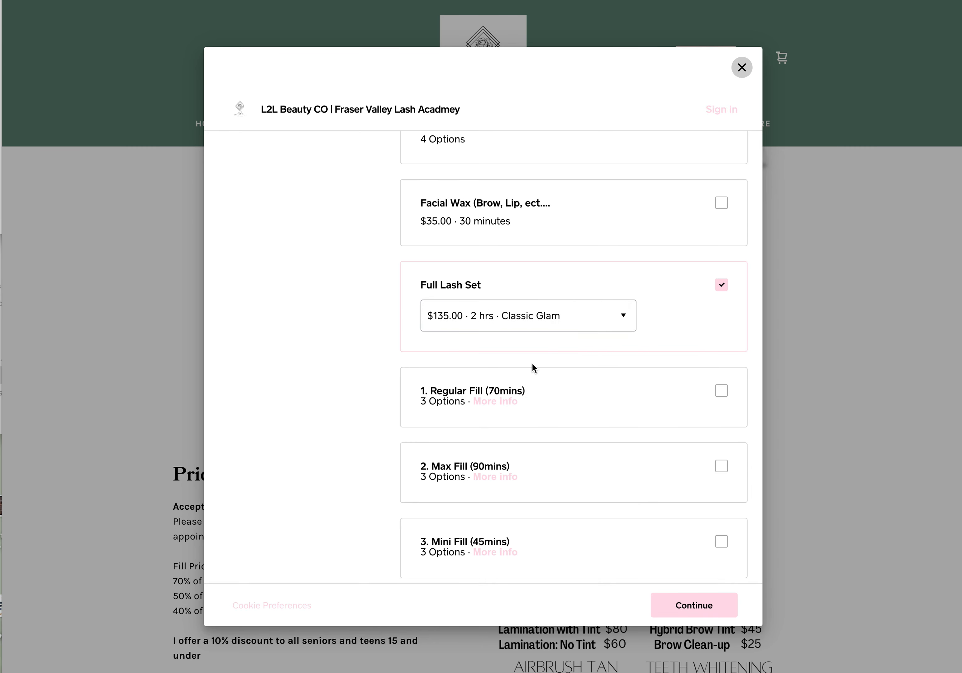
pyautogui.click(686, 605)
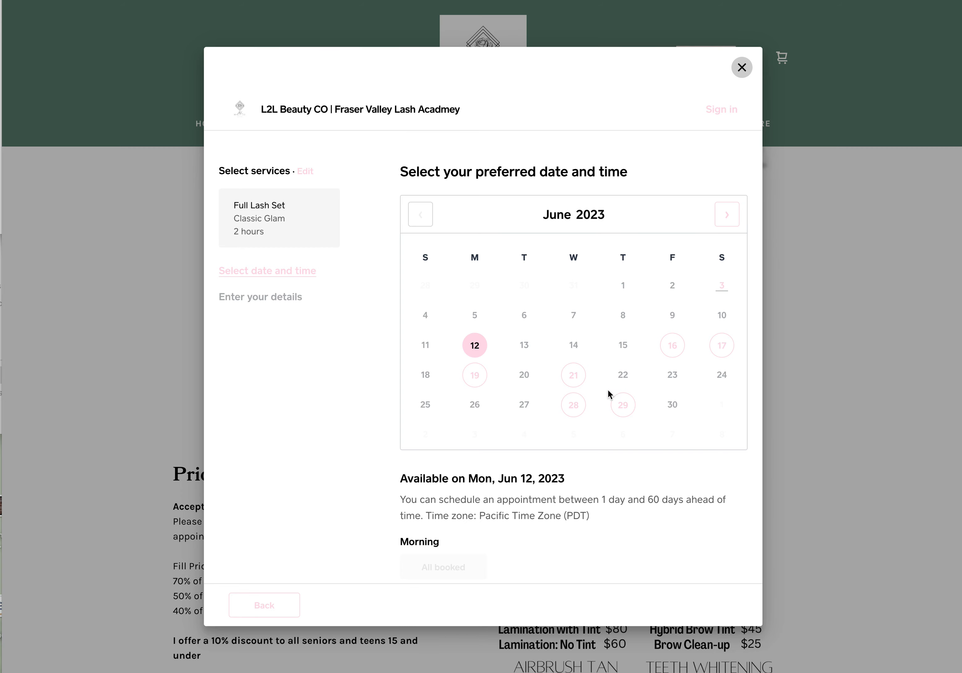
pyautogui.click(571, 377)
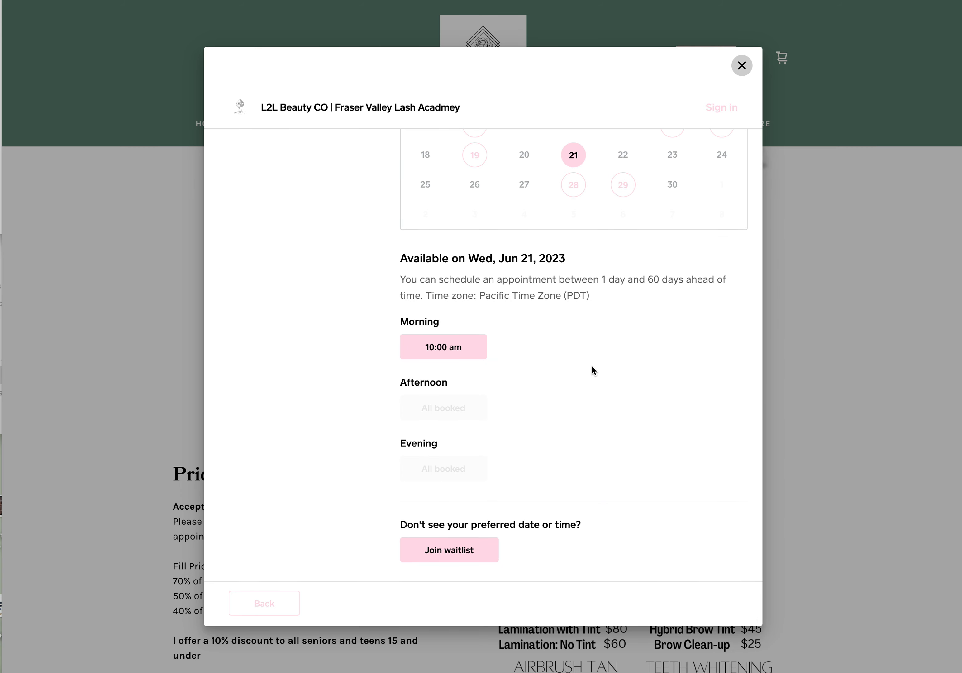
pyautogui.scroll(3, 592, 366)
pyautogui.scroll(2, 591, 370)
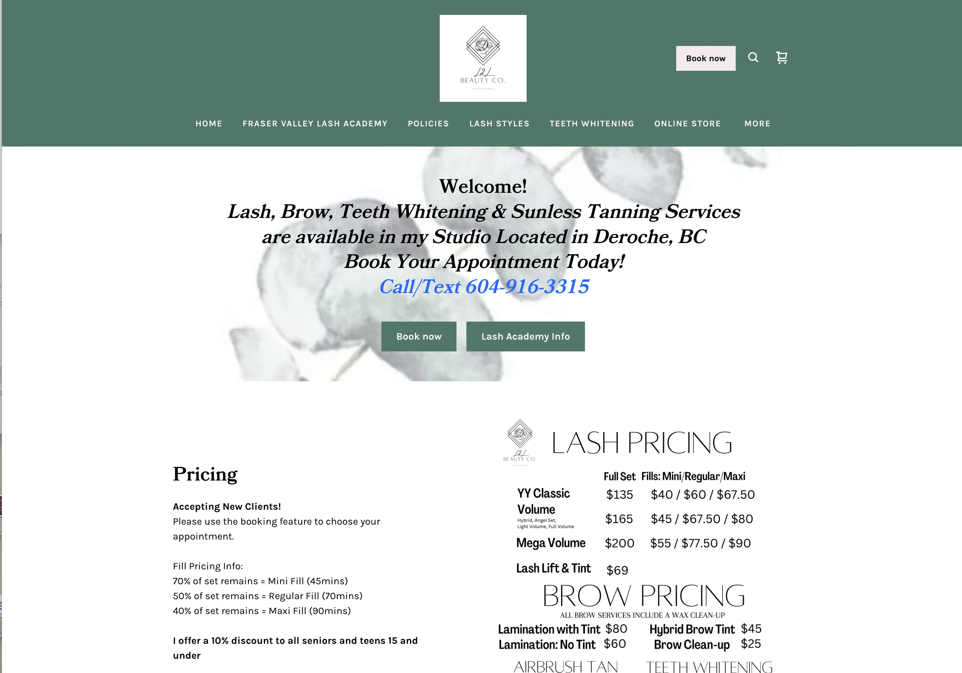
# Search Google for 'square' in a new browser tab
pyautogui.press('super+t')
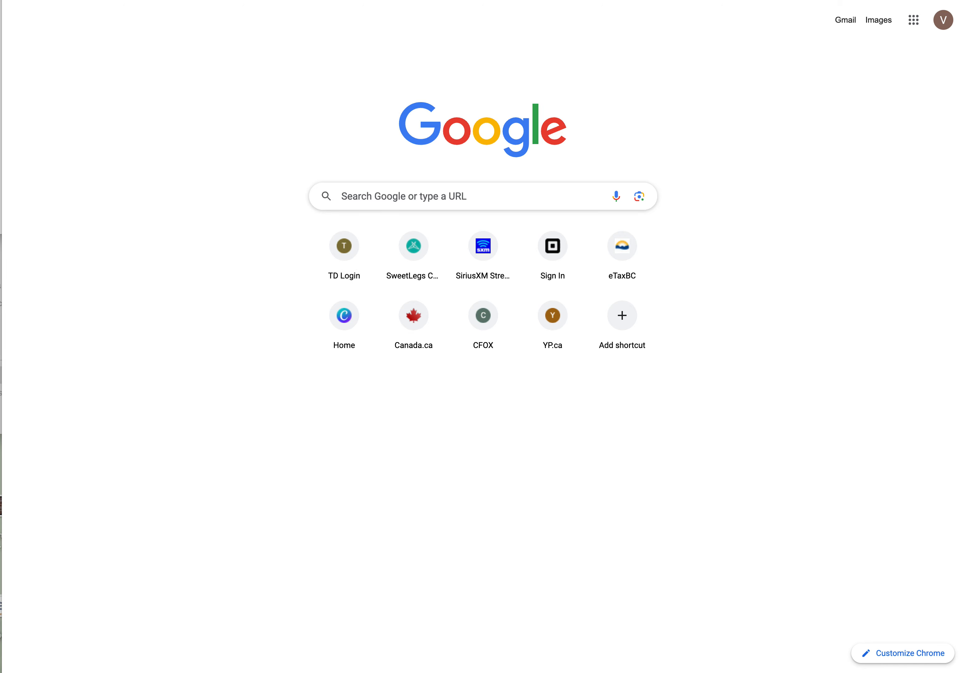
pyautogui.click(403, 198)
pyautogui.write('square')
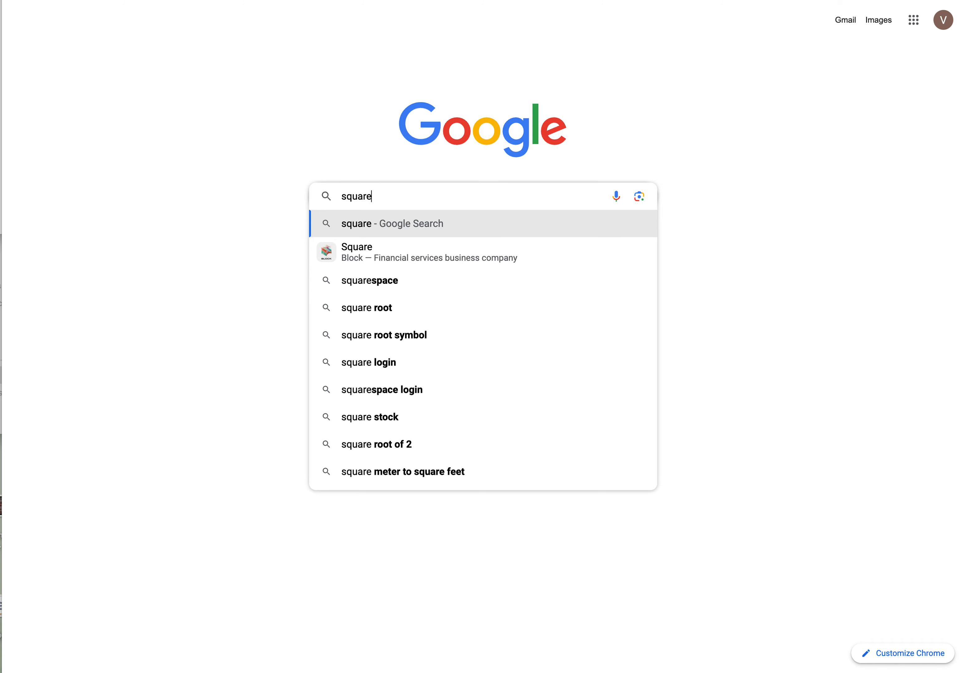
pyautogui.press('Return')
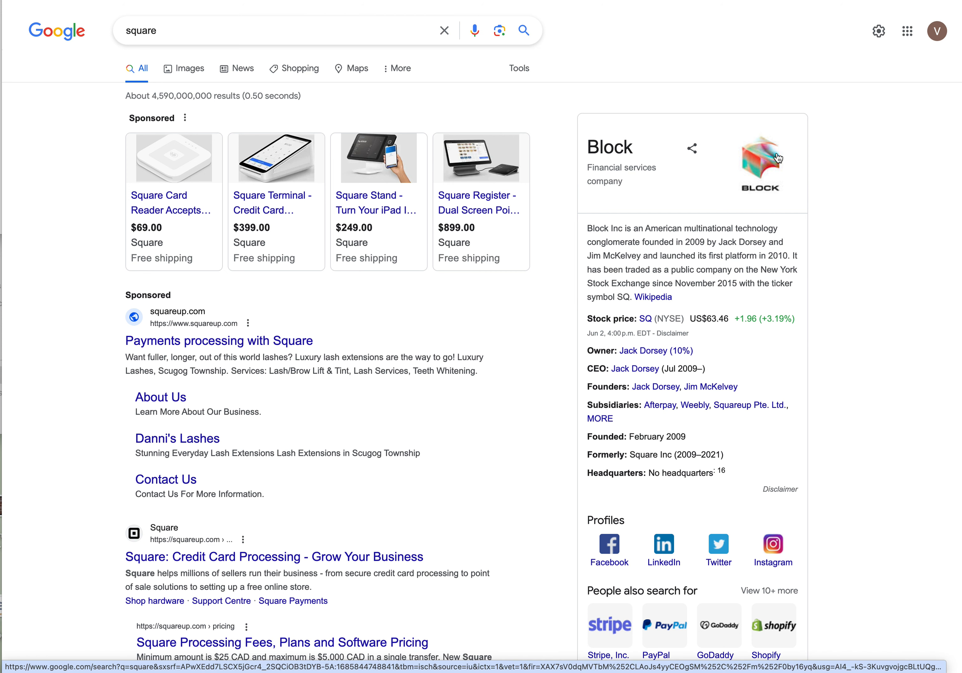
# Check the signed-in Google account, then open the Square: Credit Card Processing result
pyautogui.click(937, 32)
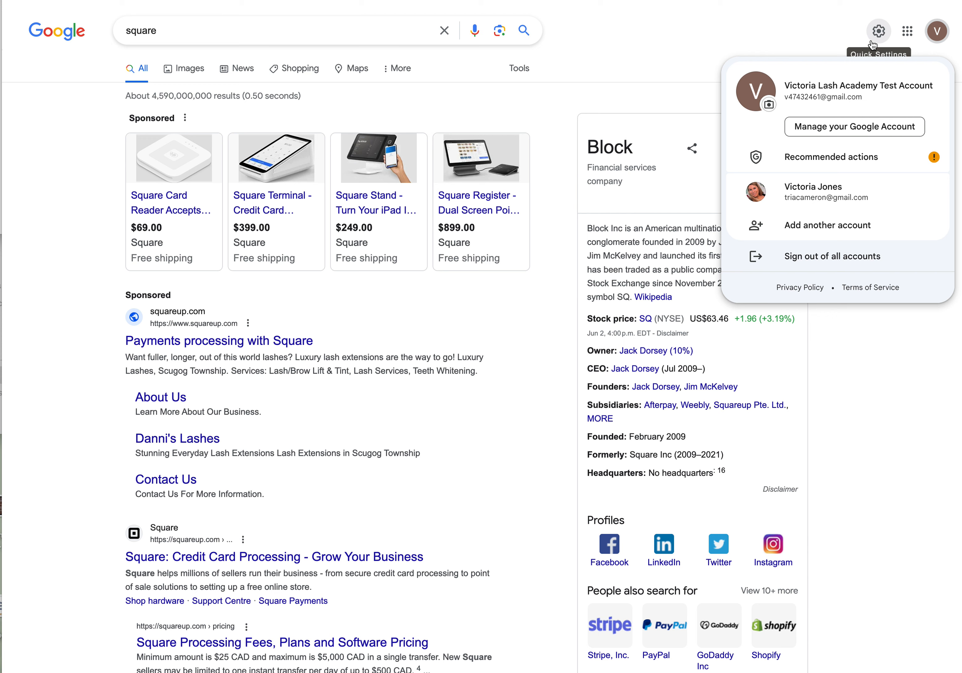
pyautogui.click(234, 557)
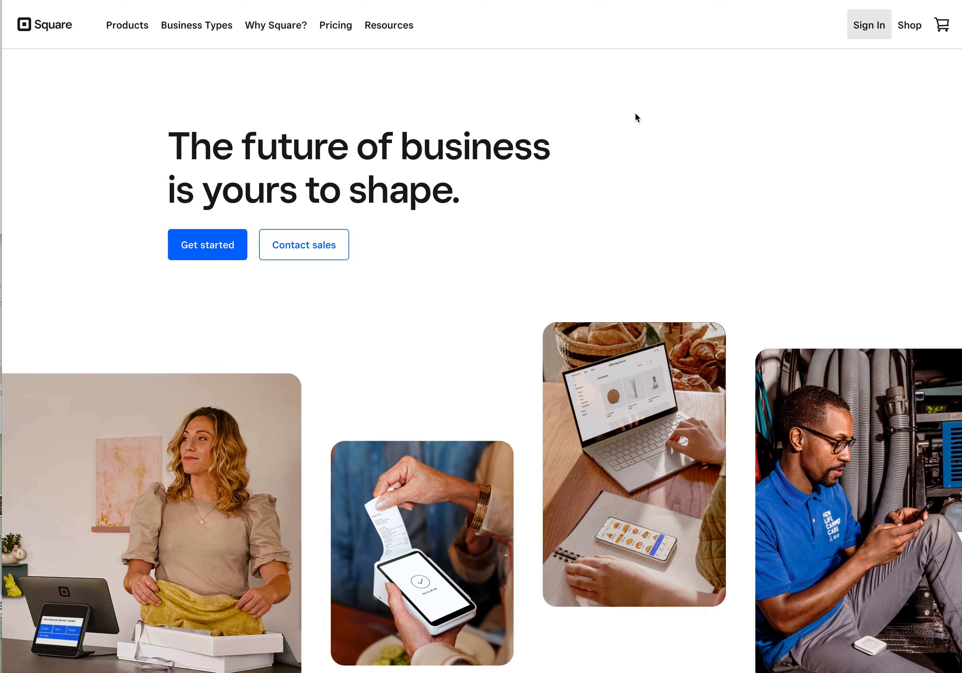
# Start a Square account and enter the email address in both email fields
pyautogui.click(208, 249)
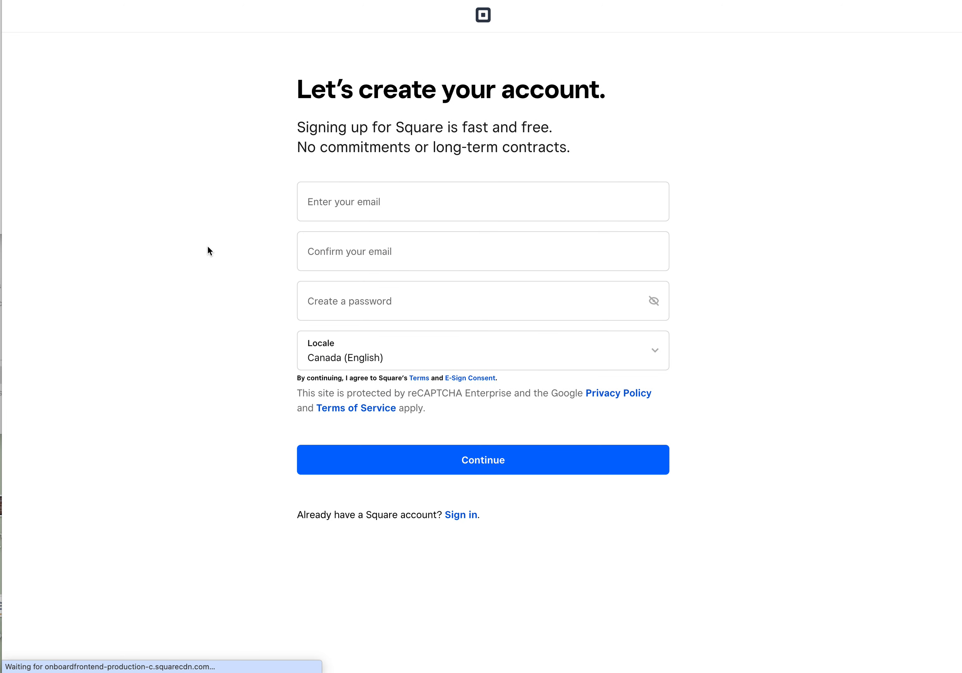
pyautogui.click(356, 213)
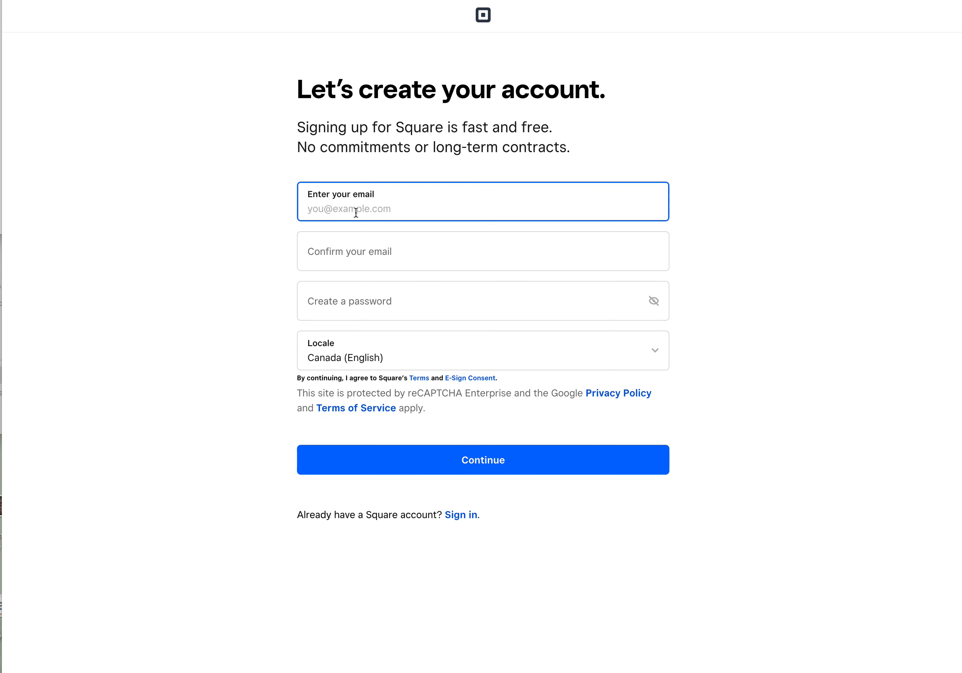
pyautogui.press('Tab')
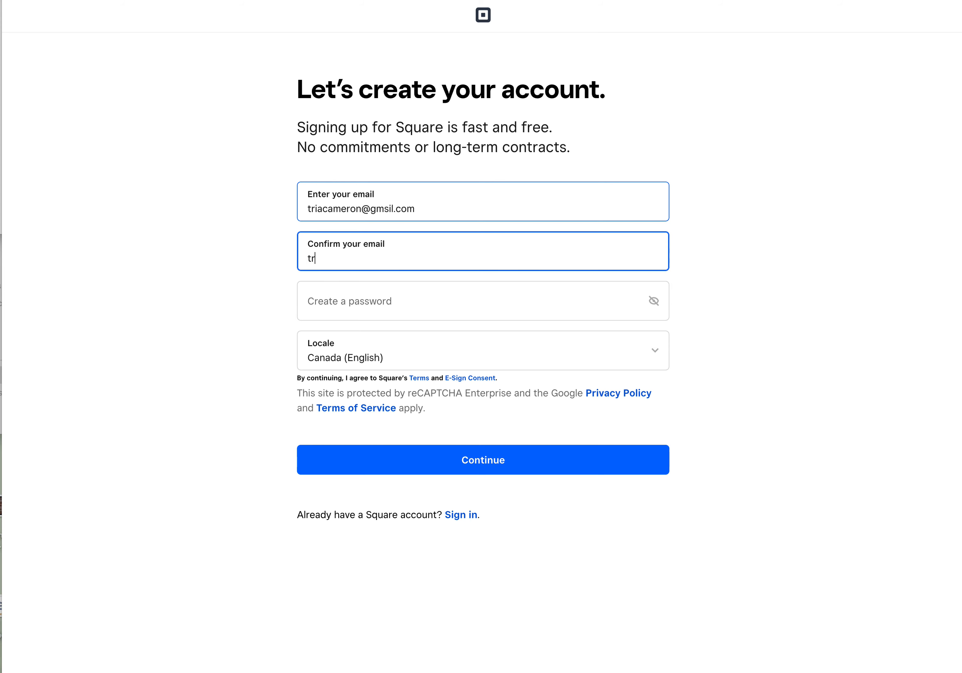
pyautogui.press('Tab')
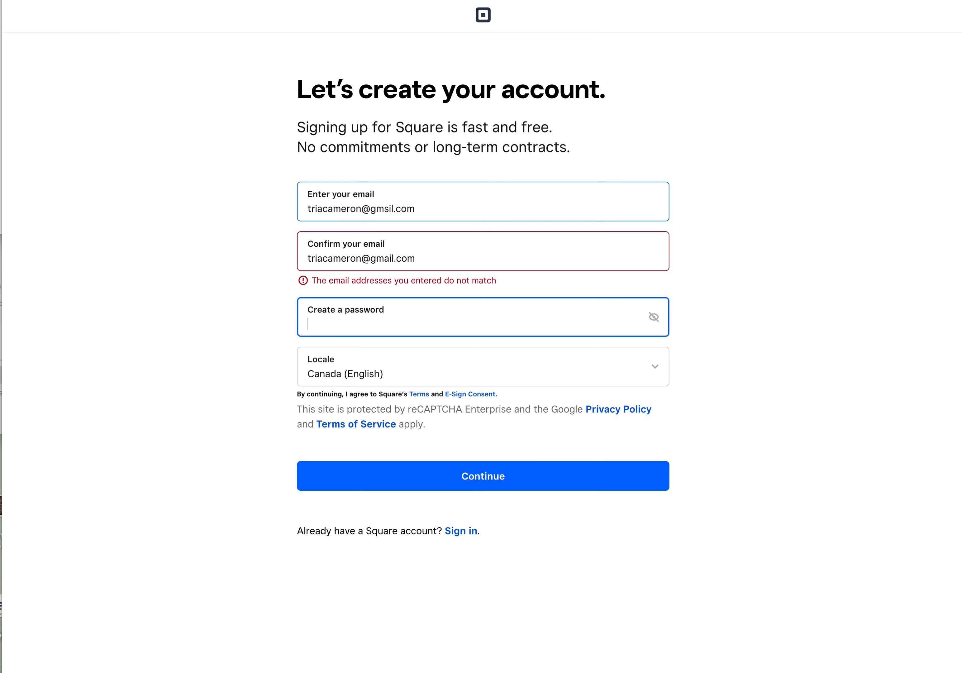
# Fix the typo in the first email's domain, enter a password, and submit
pyautogui.click(389, 202)
pyautogui.press('BackSpace')
pyautogui.write('a')
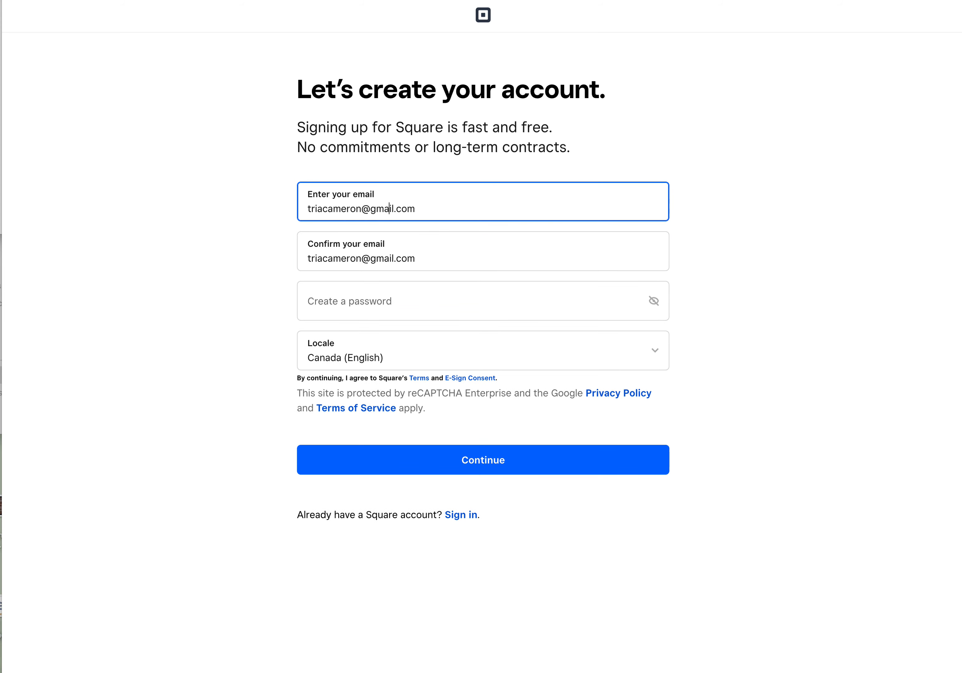
pyautogui.click(360, 298)
pyautogui.write('•••••••')
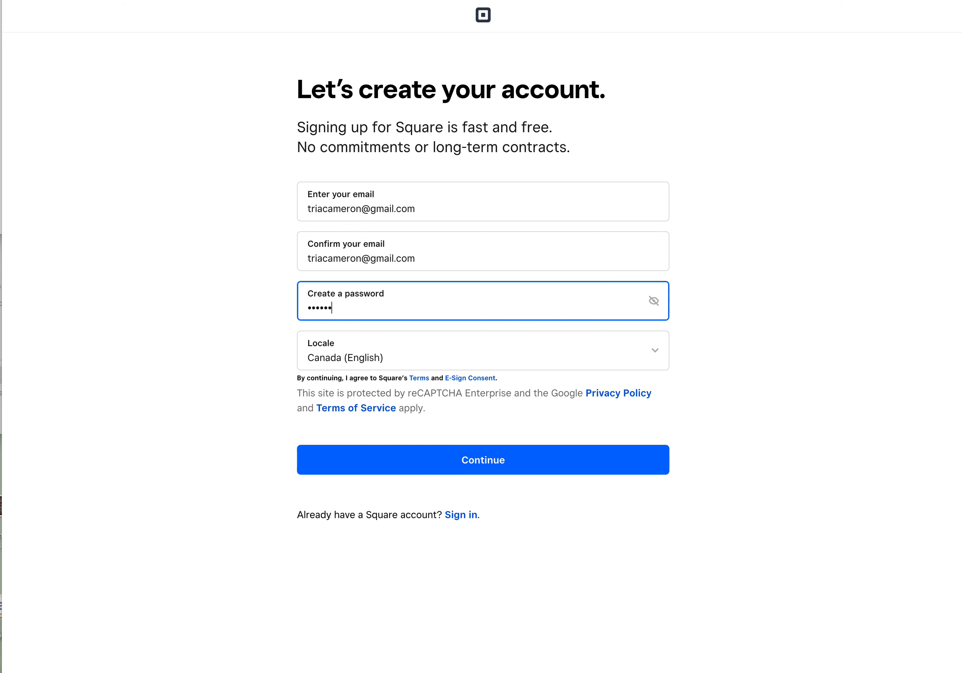
pyautogui.write('••')
pyautogui.click(450, 461)
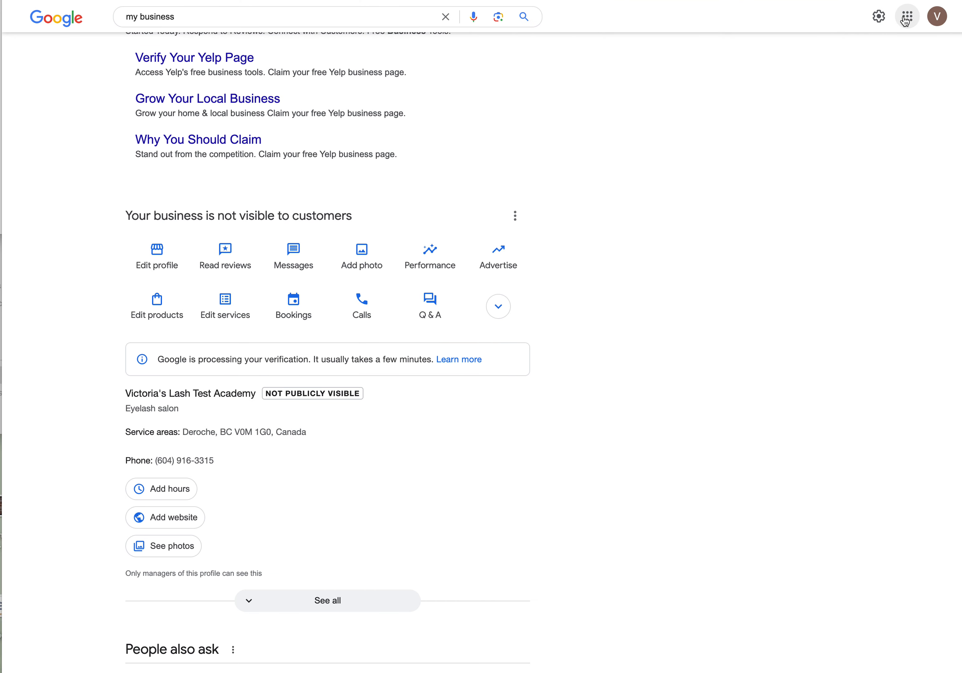
# Open the Google account details popup and select the account's email address
pyautogui.click(906, 16)
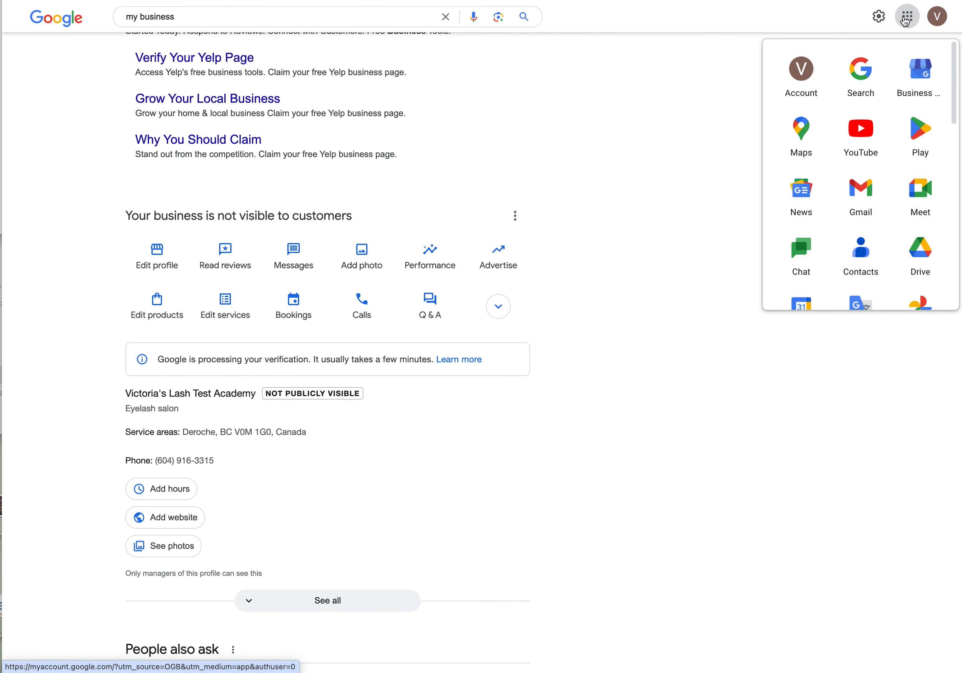
pyautogui.click(939, 26)
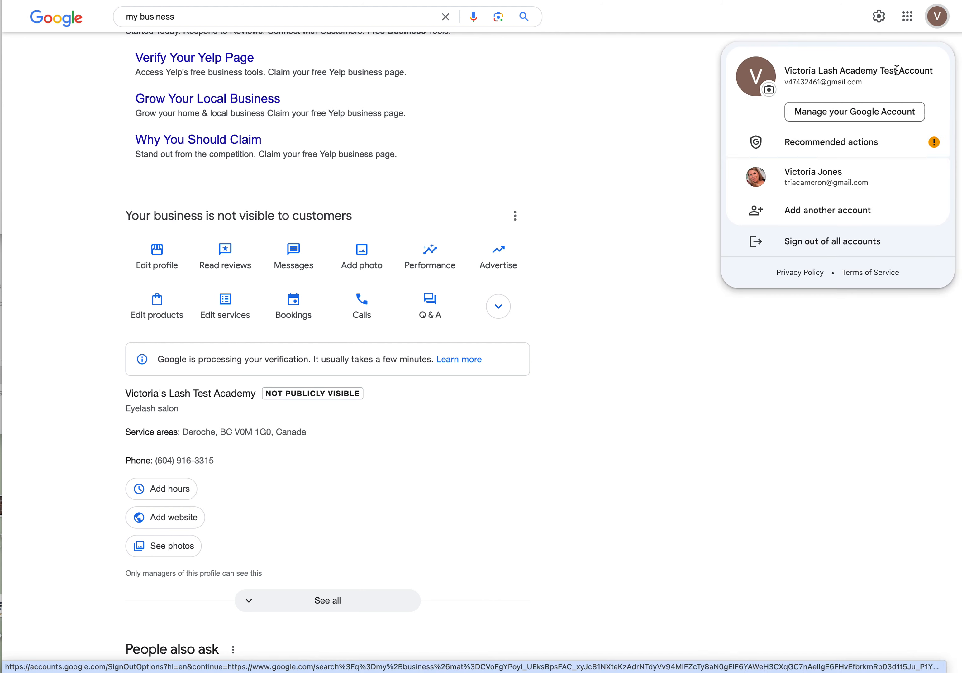
pyautogui.moveTo(863, 84); pyautogui.dragTo(783, 83)
# Paste the copied Google account email into both Square email fields and submit the signup
pyautogui.rightClick(803, 83)
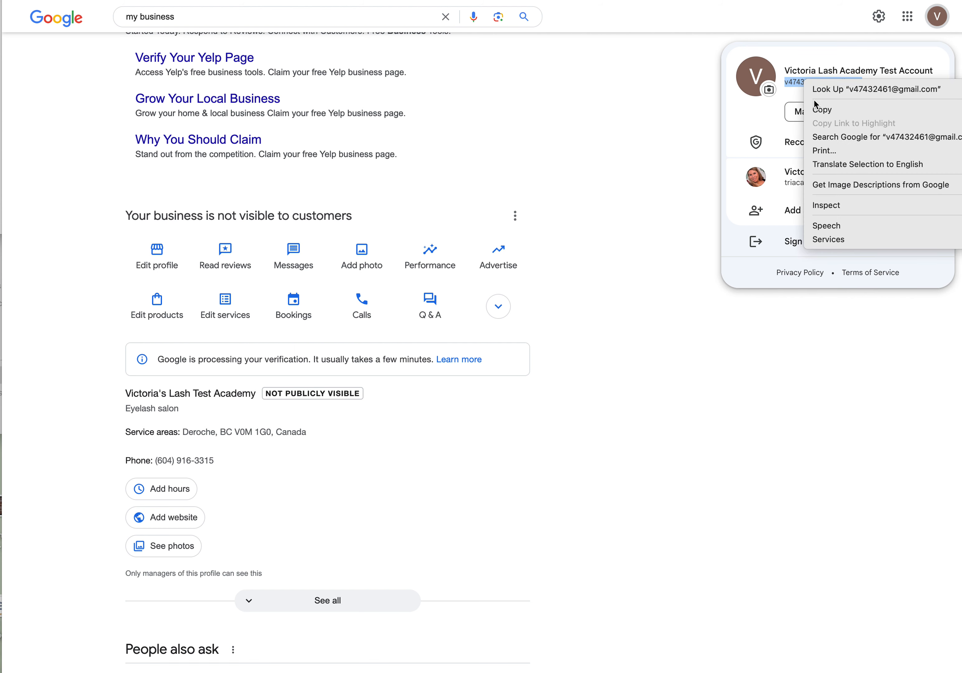
pyautogui.click(821, 110)
pyautogui.hotkey('ctrl', 'Tab')
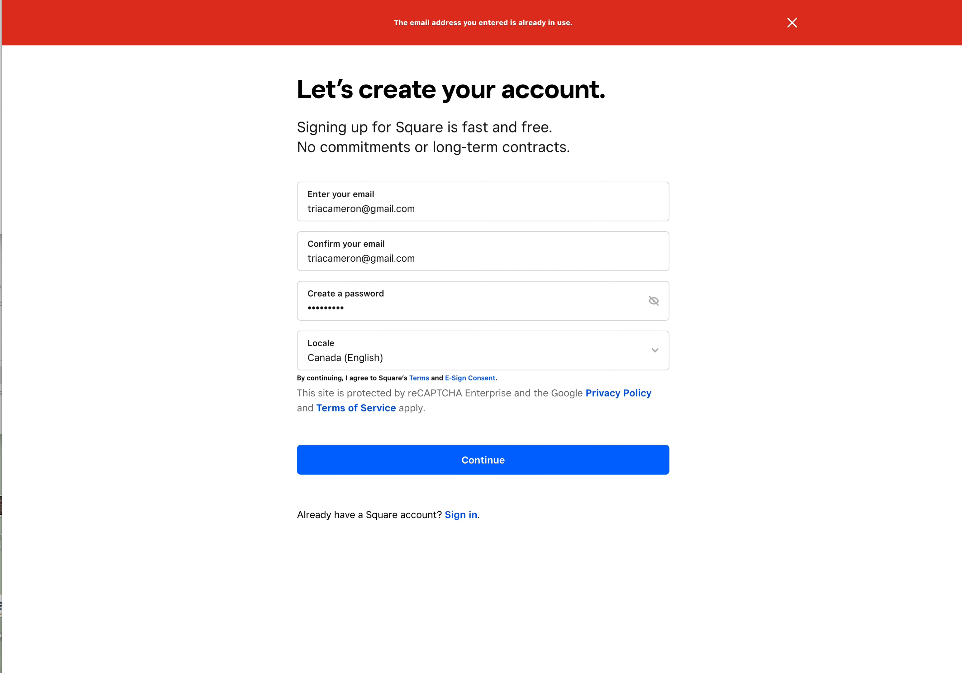
pyautogui.doubleClick(429, 202)
pyautogui.tripleClick(430, 201)
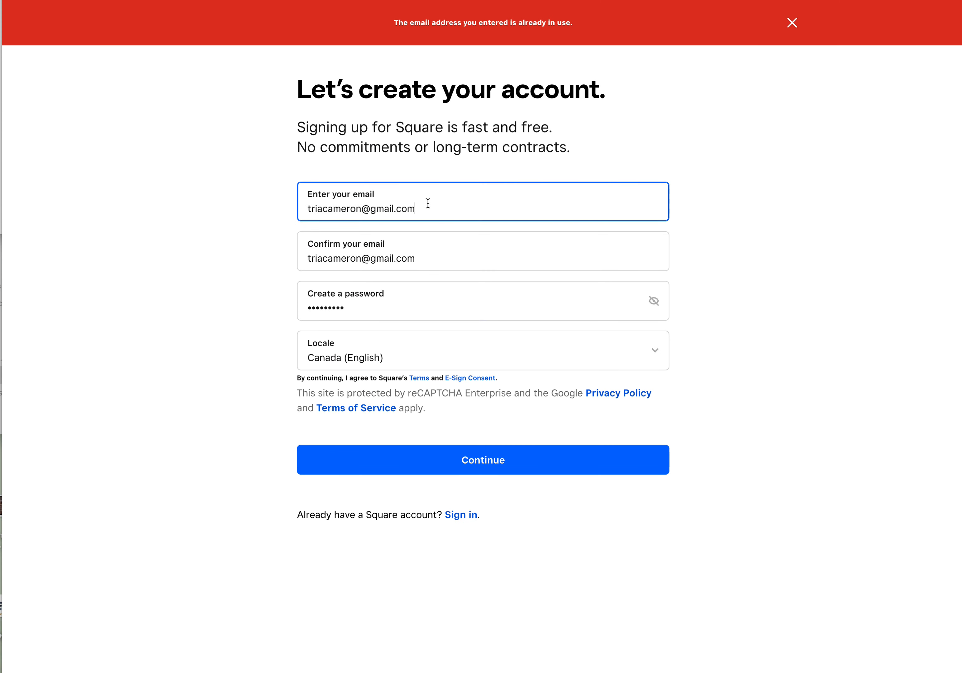
pyautogui.rightClick(369, 215)
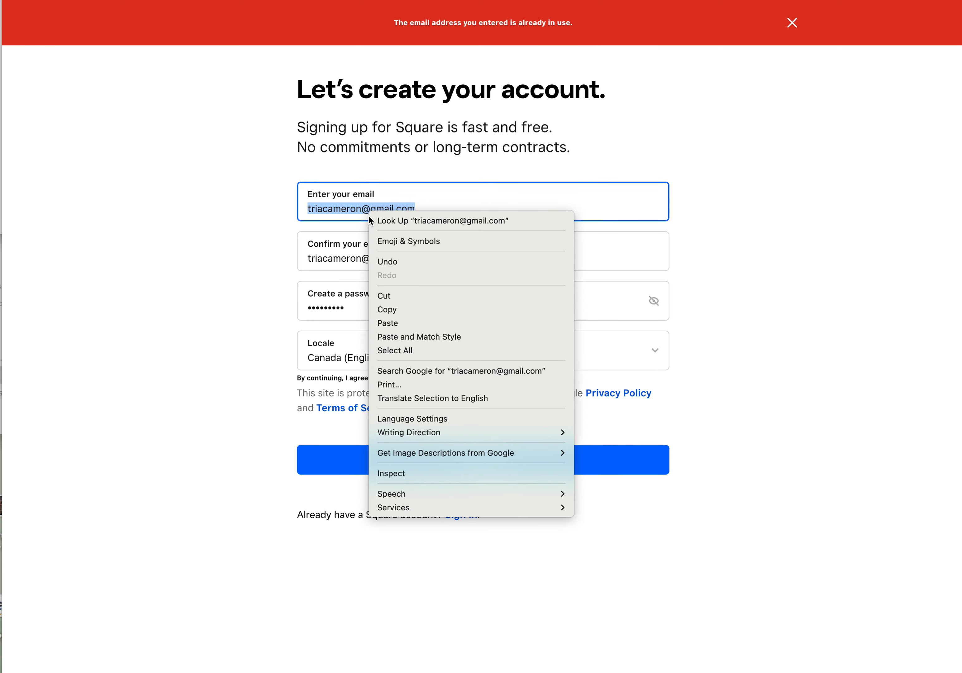
pyautogui.click(397, 323)
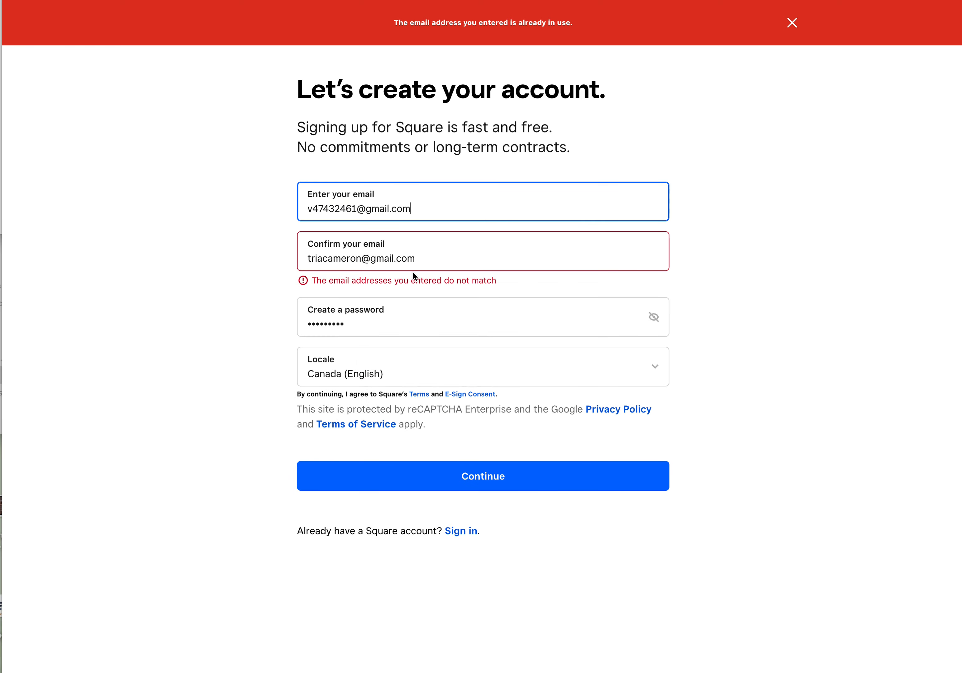
pyautogui.moveTo(431, 253); pyautogui.dragTo(301, 264)
pyautogui.rightClick(335, 256)
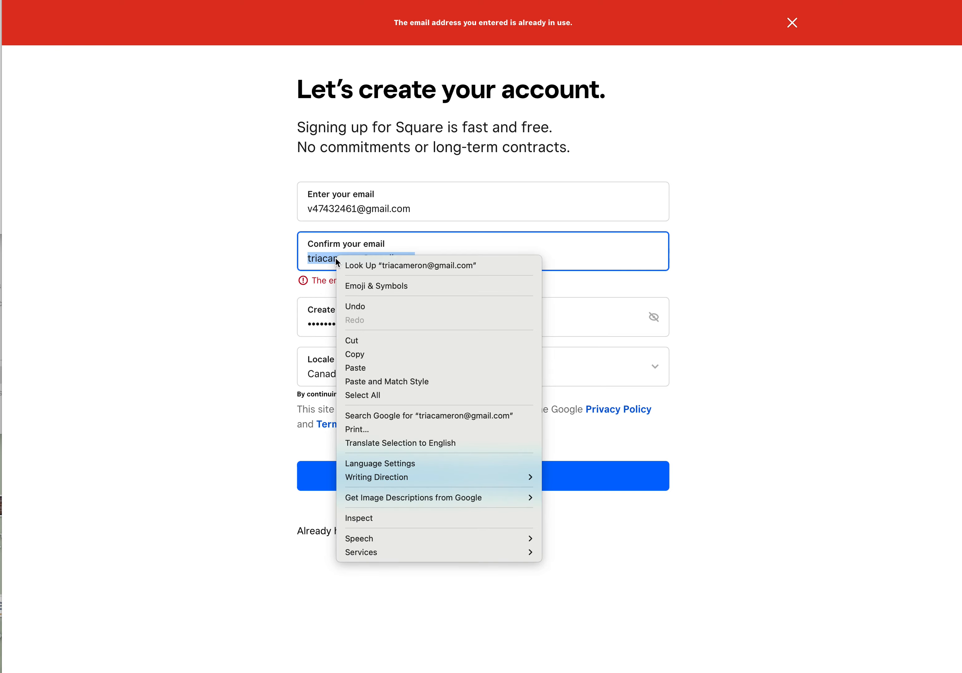
pyautogui.click(359, 368)
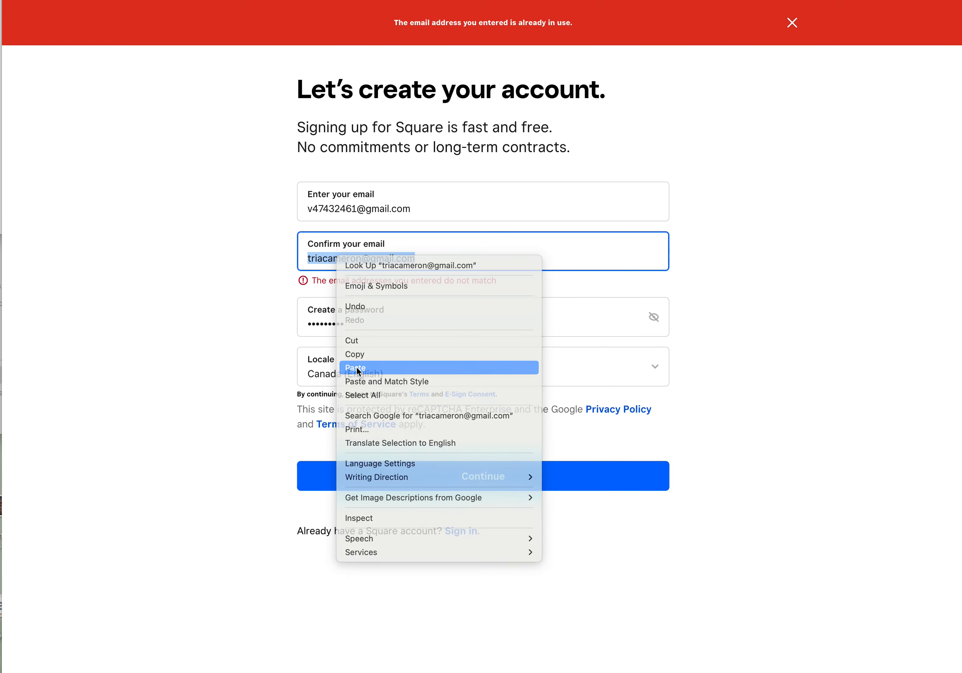
pyautogui.click(508, 460)
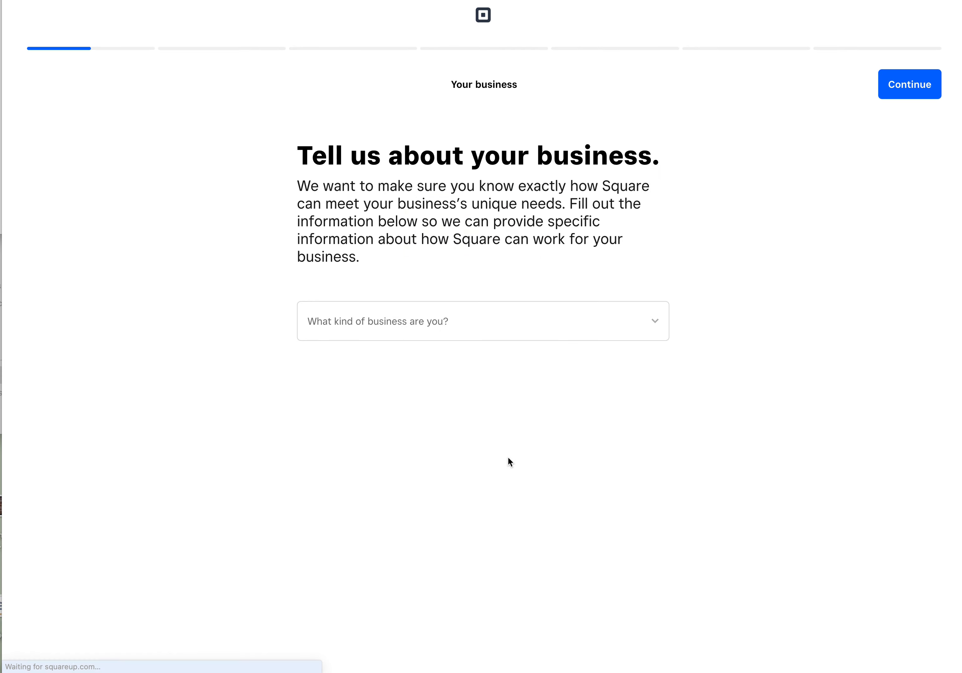
# Set the business kind to Individual and the type to Beauty and Personal Care
pyautogui.click(468, 334)
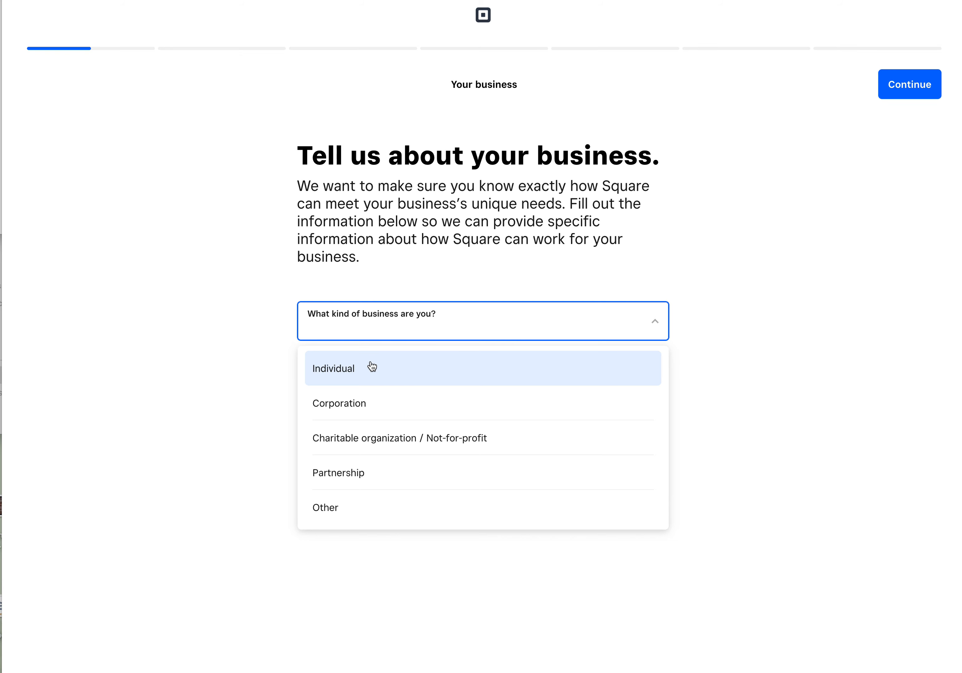
pyautogui.click(372, 367)
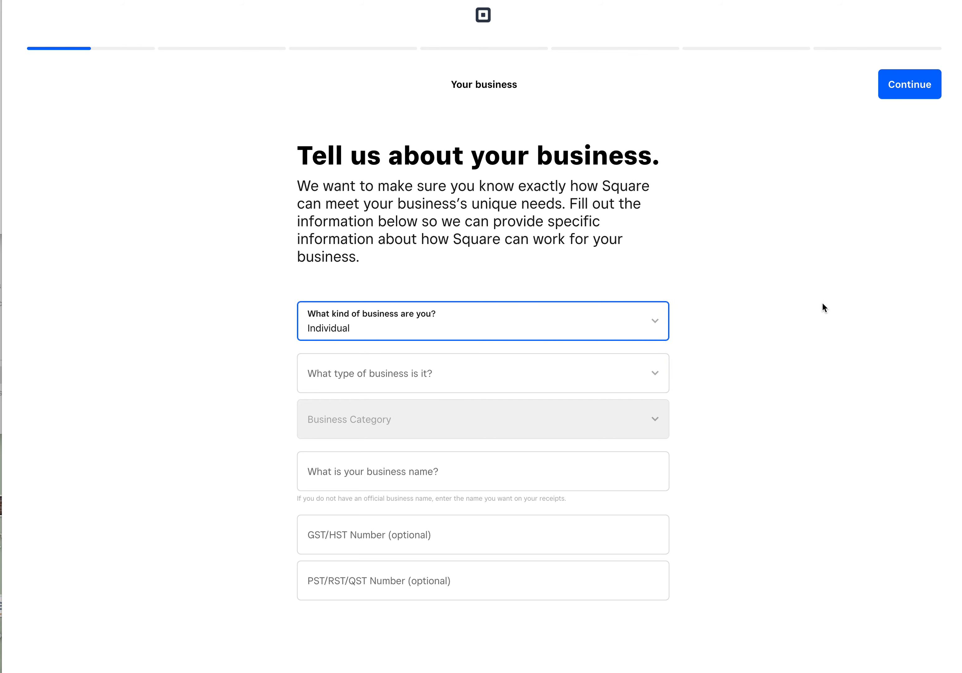
pyautogui.click(449, 382)
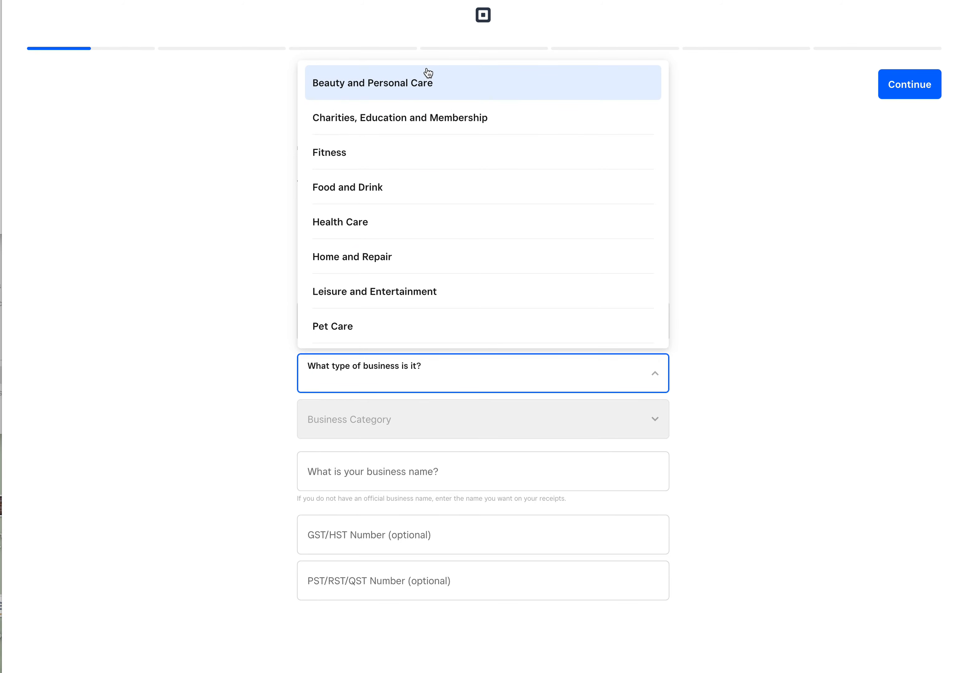
pyautogui.click(423, 85)
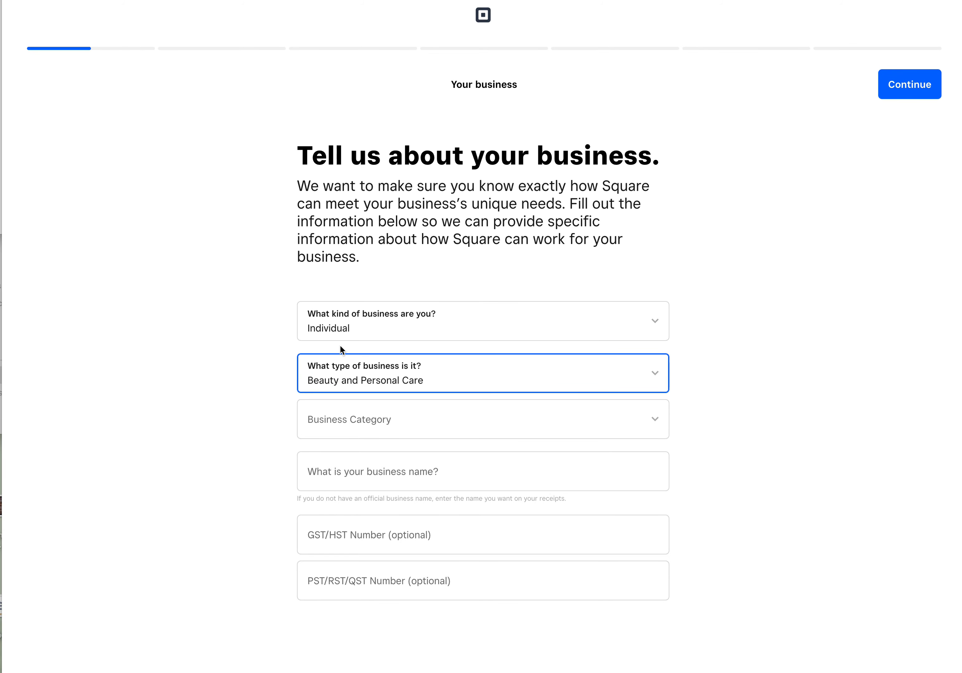
# Choose Brows/Lashes as the business category
pyautogui.click(355, 413)
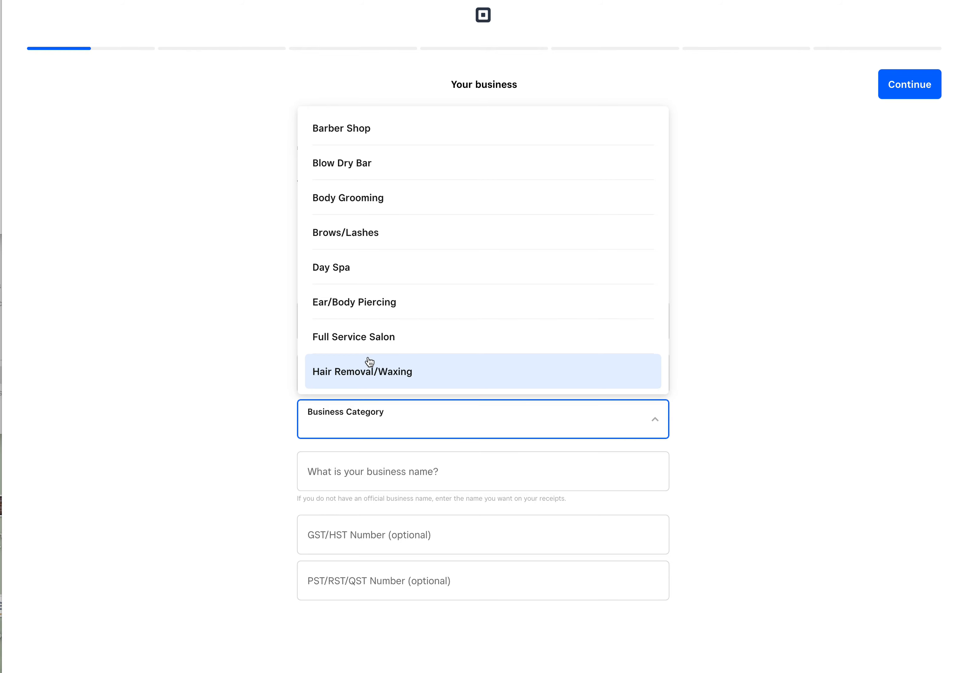
pyautogui.scroll(-2, 369, 362)
pyautogui.scroll(-4, 368, 360)
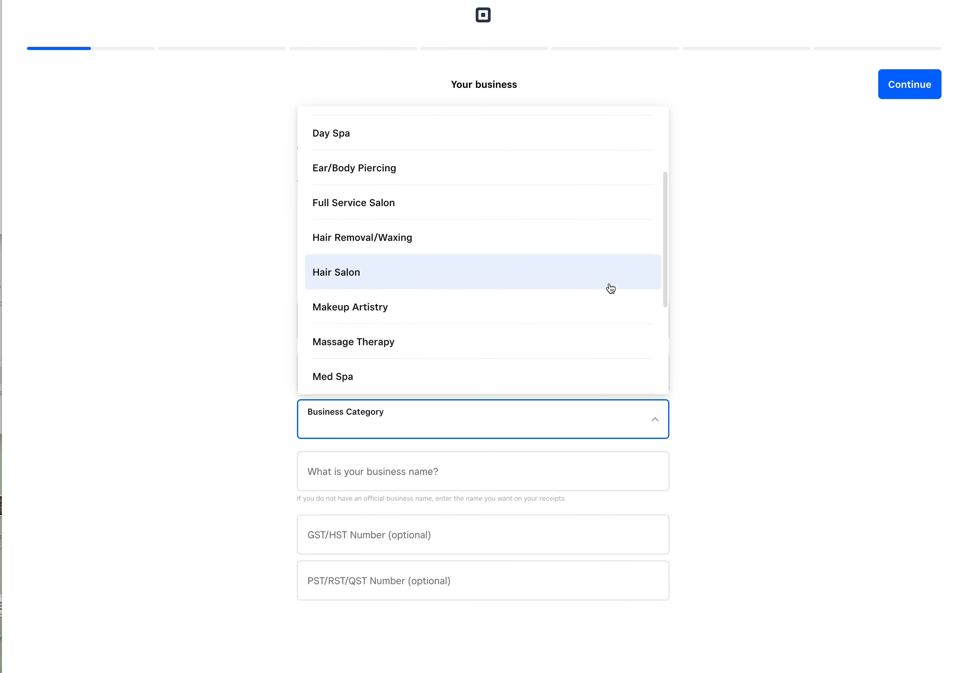
pyautogui.scroll(-6, 549, 302)
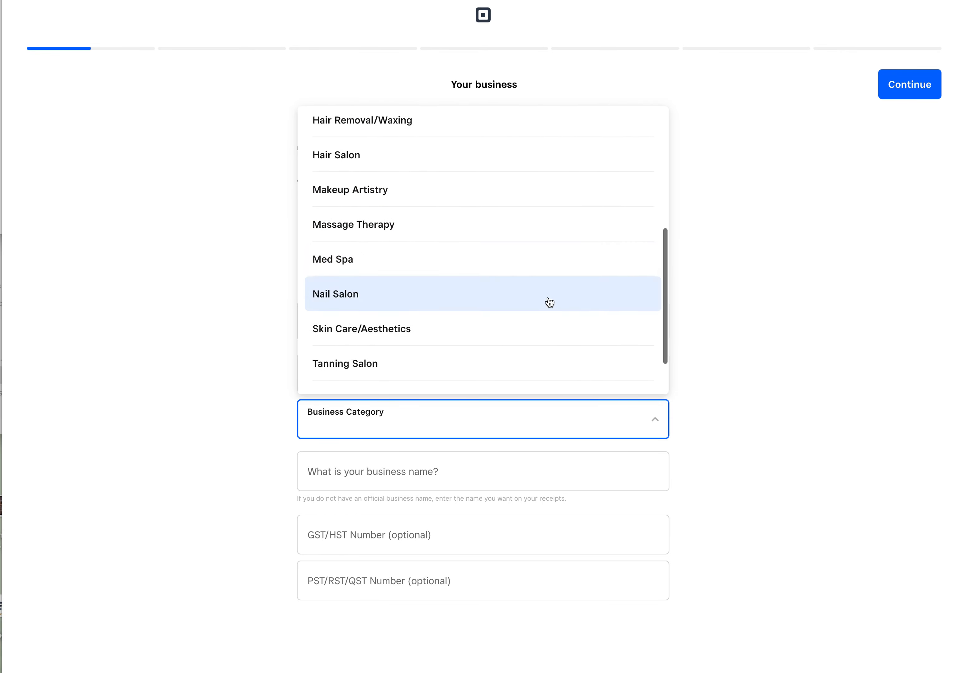
pyautogui.scroll(-1, 549, 302)
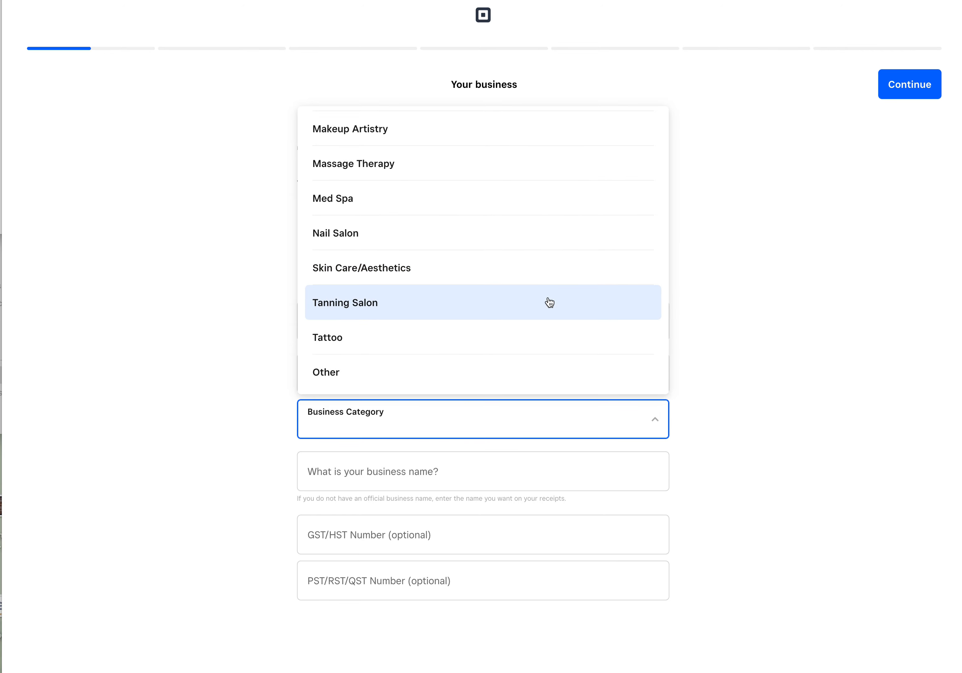
pyautogui.scroll(4, 549, 302)
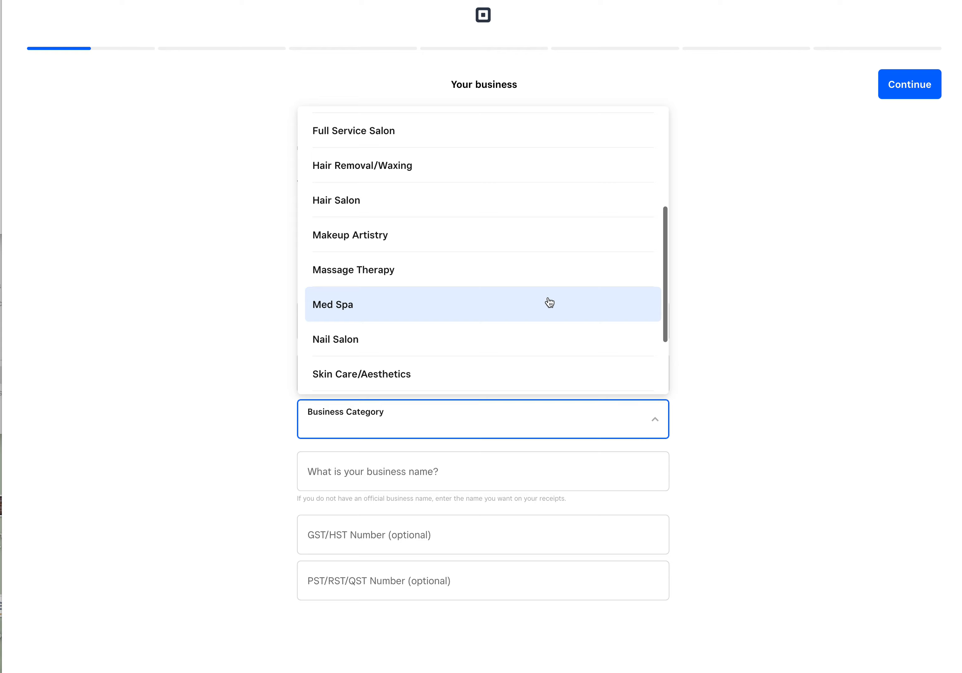
pyautogui.scroll(6, 549, 303)
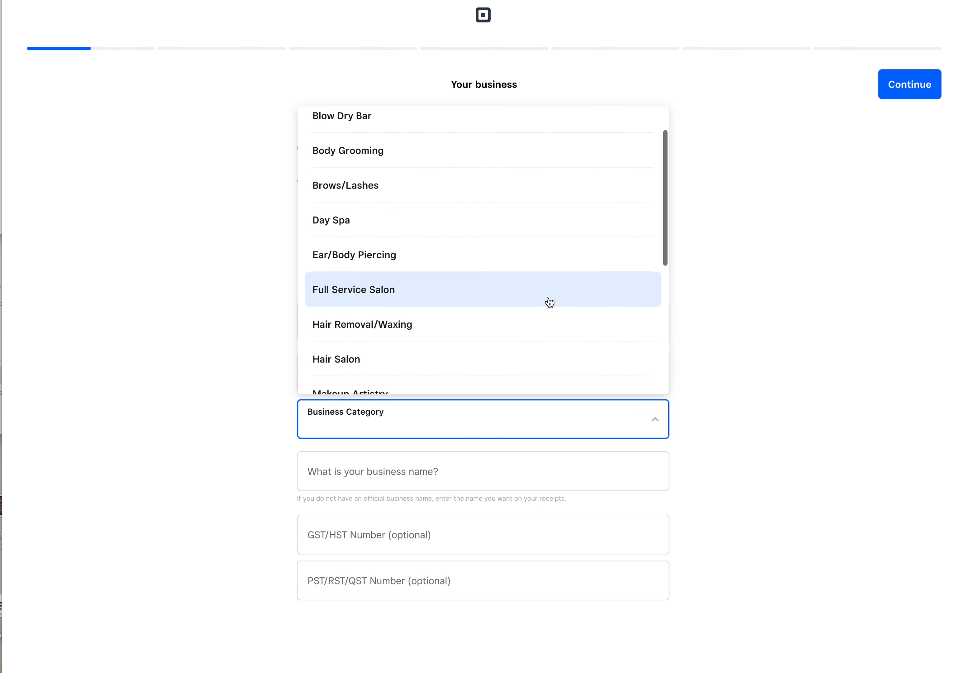
pyautogui.scroll(2, 549, 302)
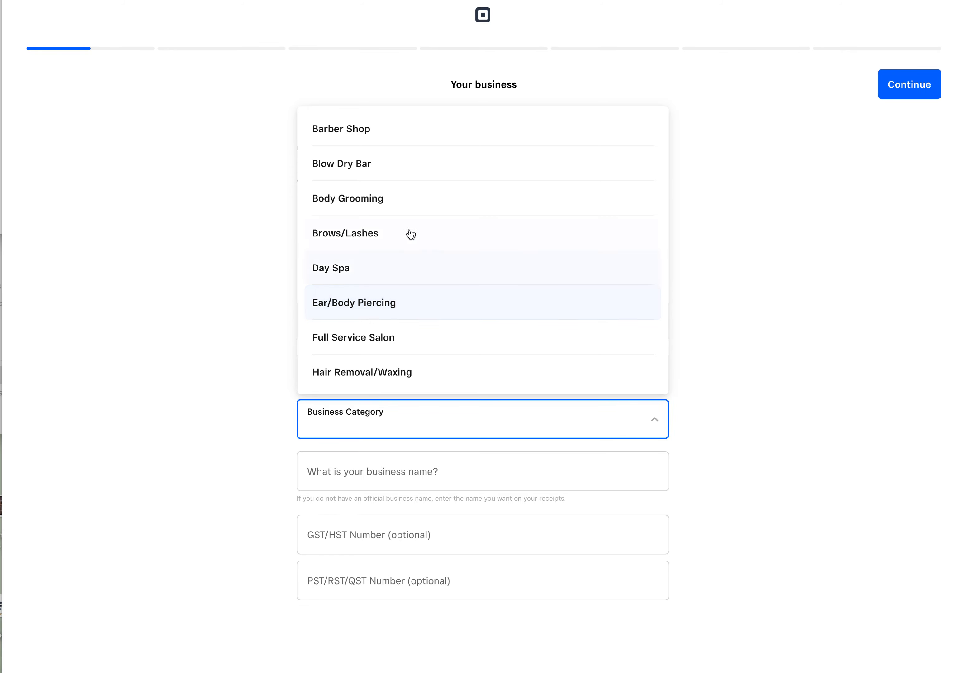
pyautogui.click(362, 233)
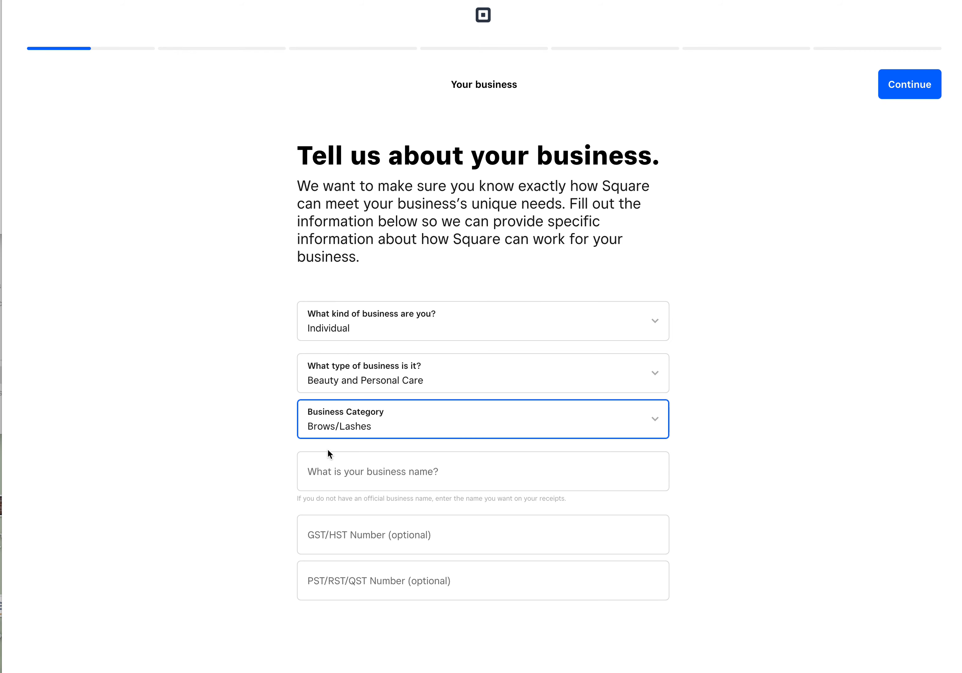
# Fill the business name with the Google account's display name, deleting the pasted email
pyautogui.click(403, 476)
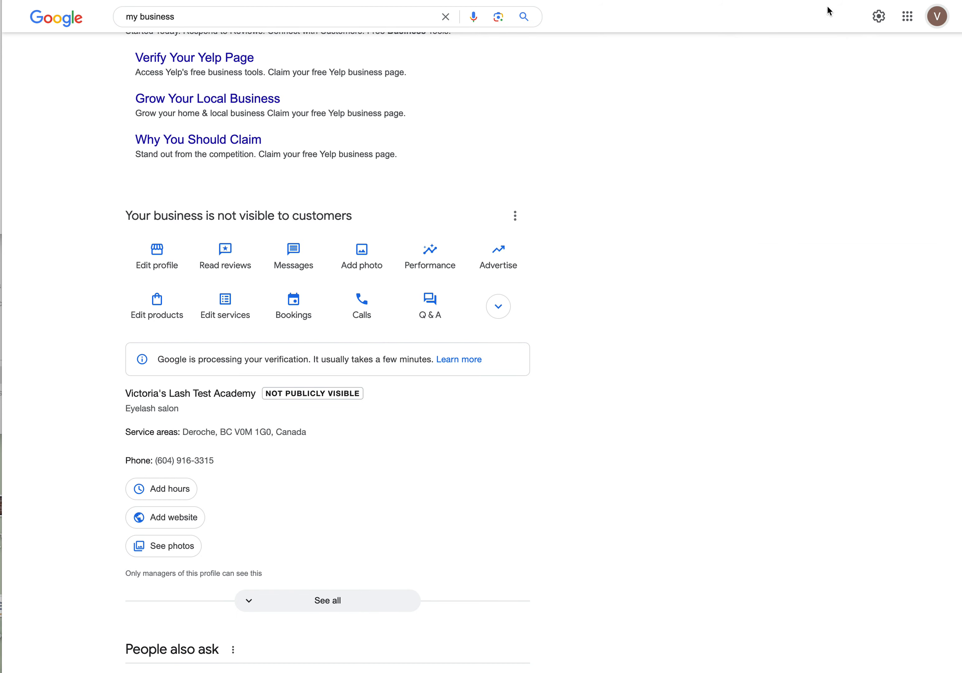
pyautogui.click(937, 16)
pyautogui.moveTo(925, 84); pyautogui.dragTo(786, 69)
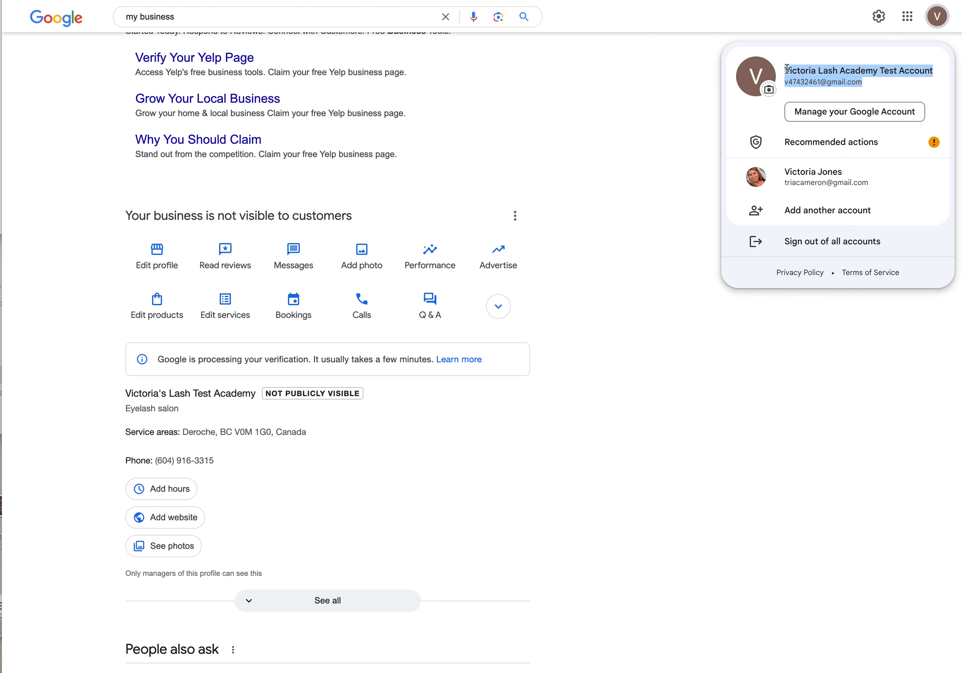
pyautogui.rightClick(798, 69)
pyautogui.click(812, 97)
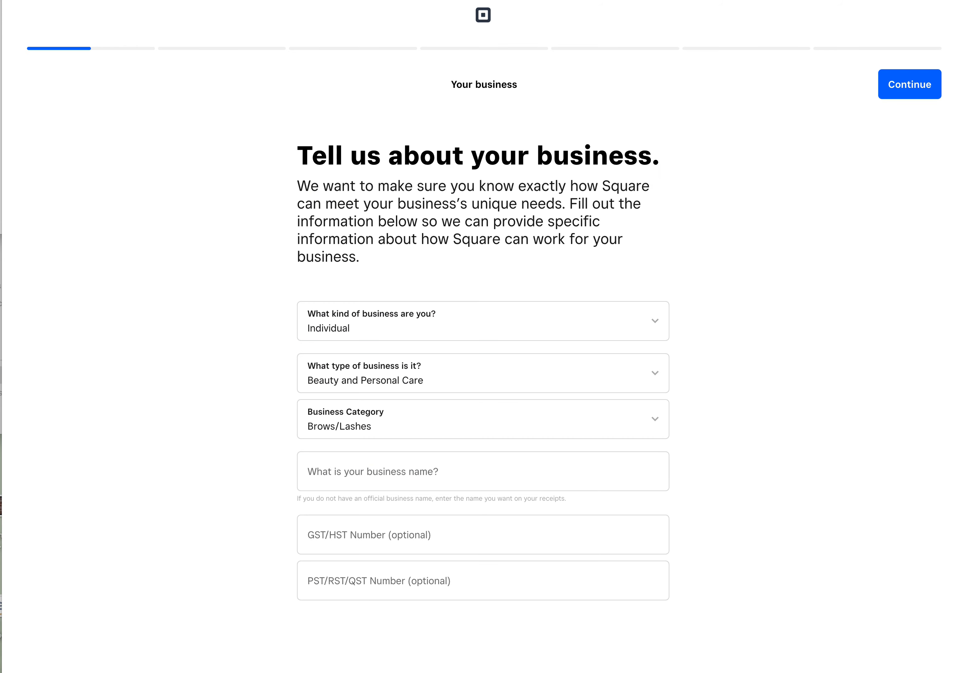
pyautogui.click(356, 459)
pyautogui.rightClick(339, 481)
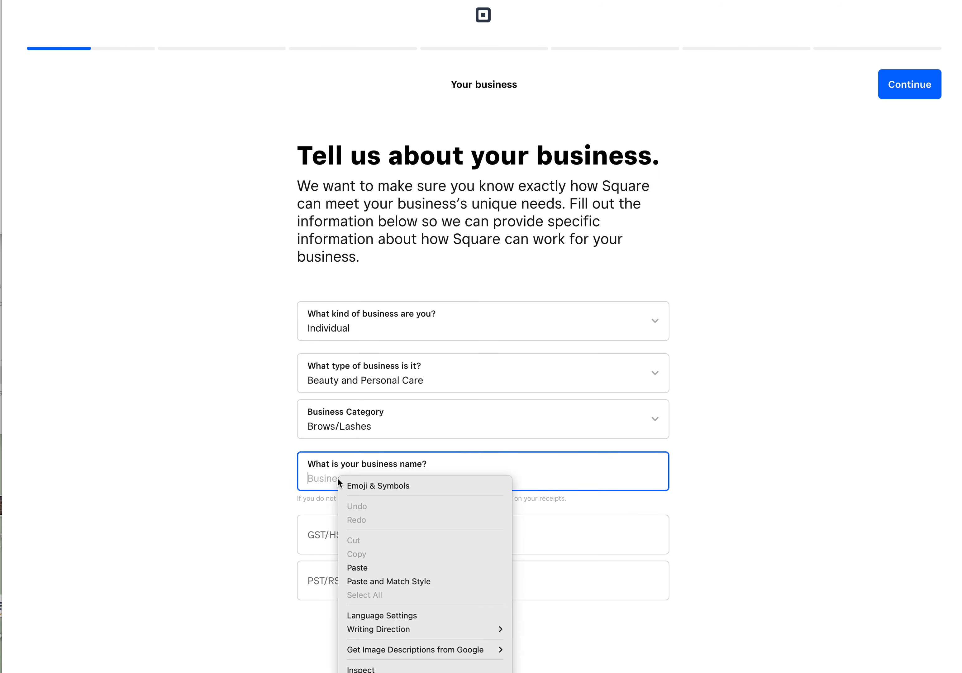
pyautogui.click(366, 568)
pyautogui.moveTo(584, 479); pyautogui.dragTo(477, 479)
pyautogui.press('BackSpace')
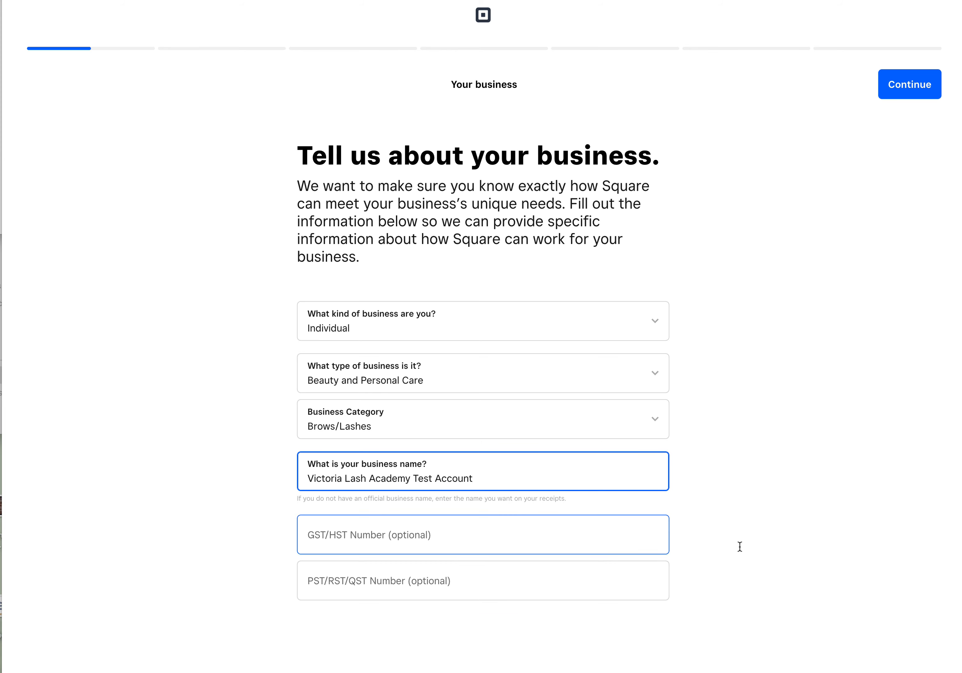
# Save the business profile with GST/HST and PST/RST/QST blank, then continue past Start taking payments
pyautogui.click(775, 527)
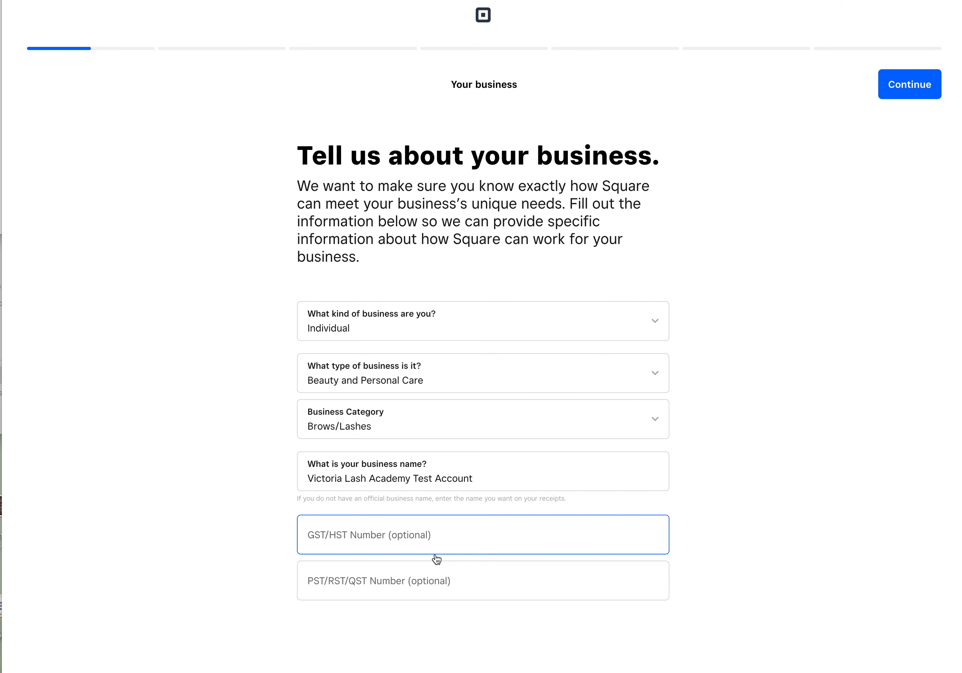
pyautogui.click(412, 574)
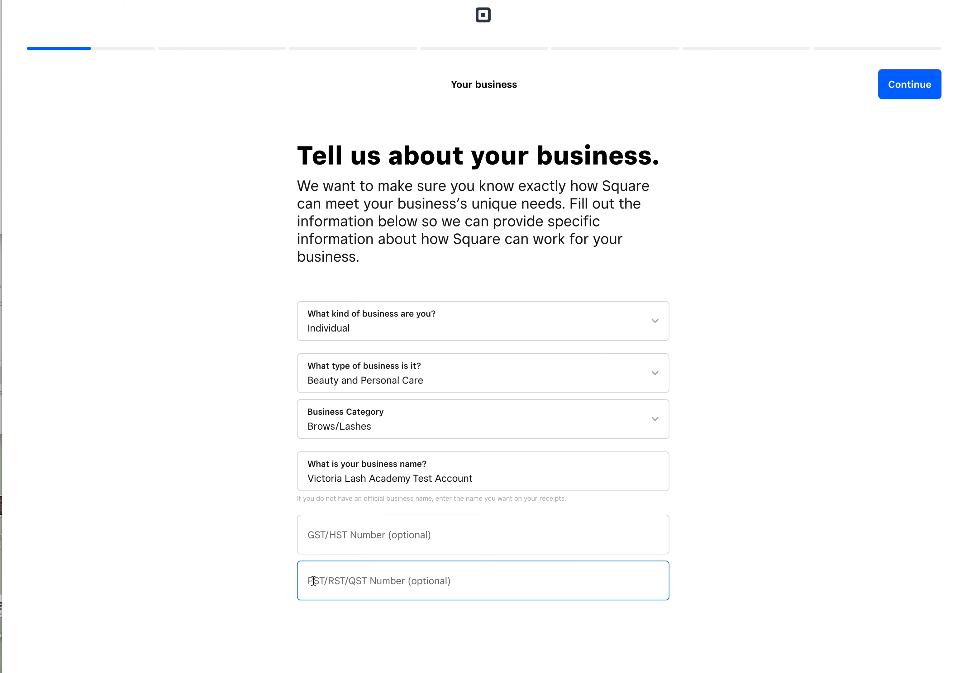
pyautogui.click(275, 582)
pyautogui.click(478, 581)
pyautogui.click(294, 563)
pyautogui.click(399, 599)
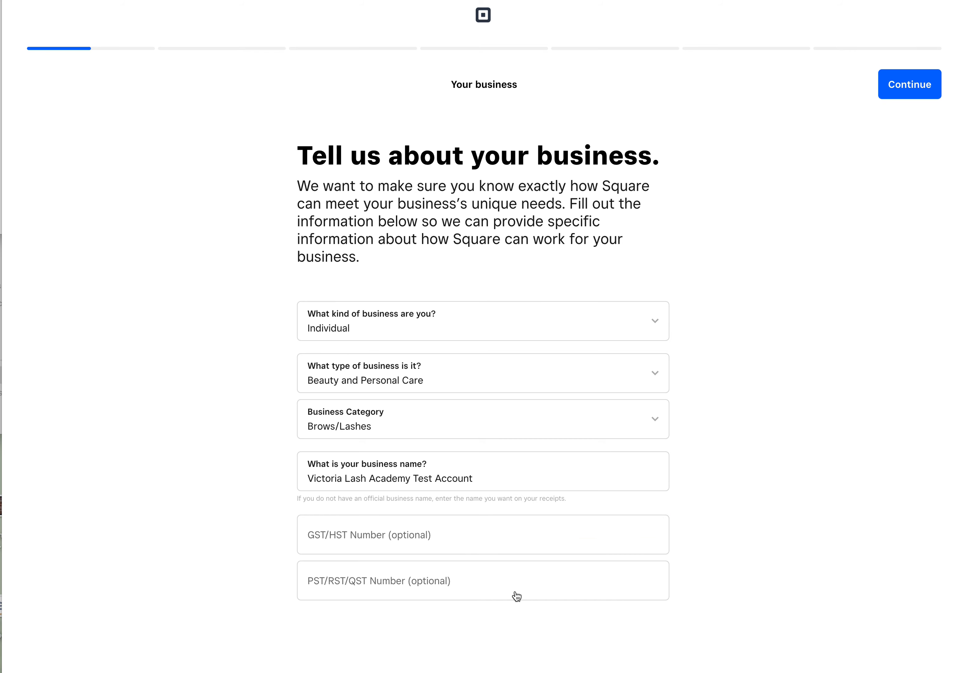
pyautogui.click(901, 87)
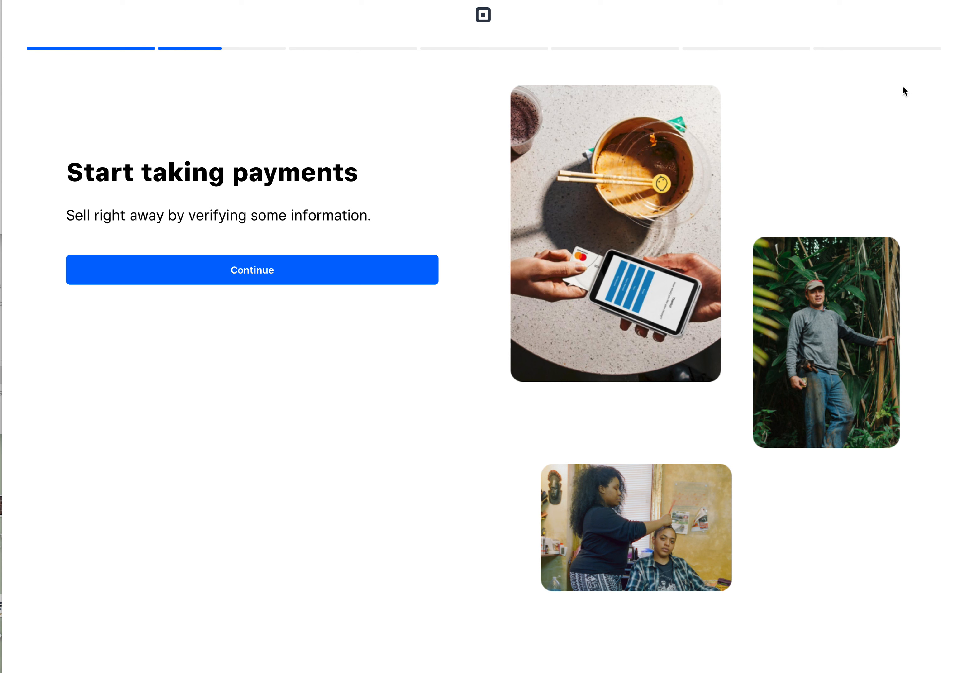
pyautogui.click(370, 282)
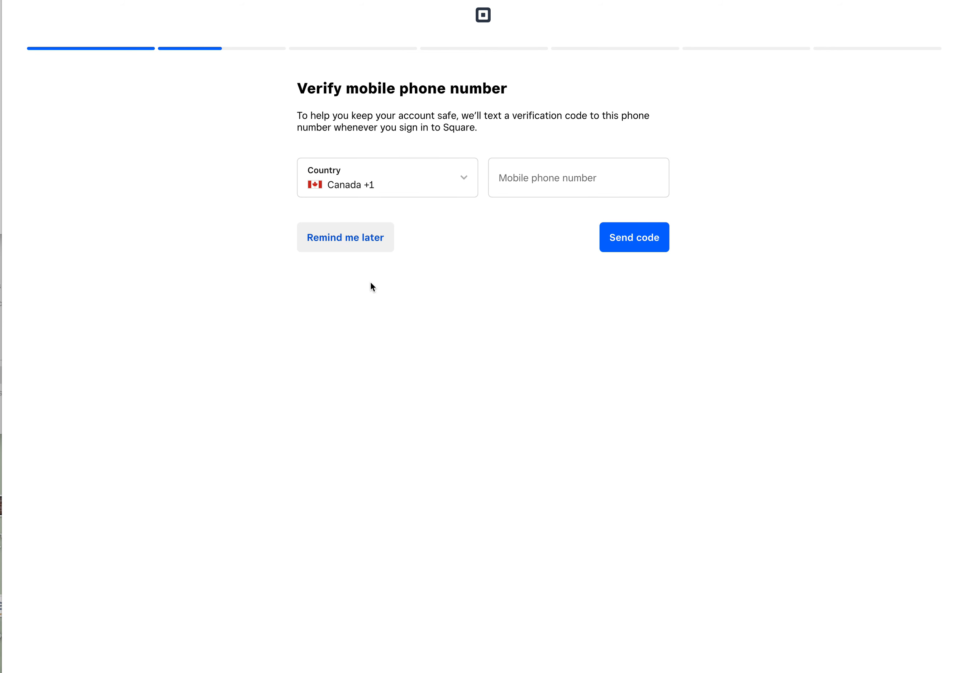
# Text a verification code to the business mobile number and enter the received code
pyautogui.click(567, 180)
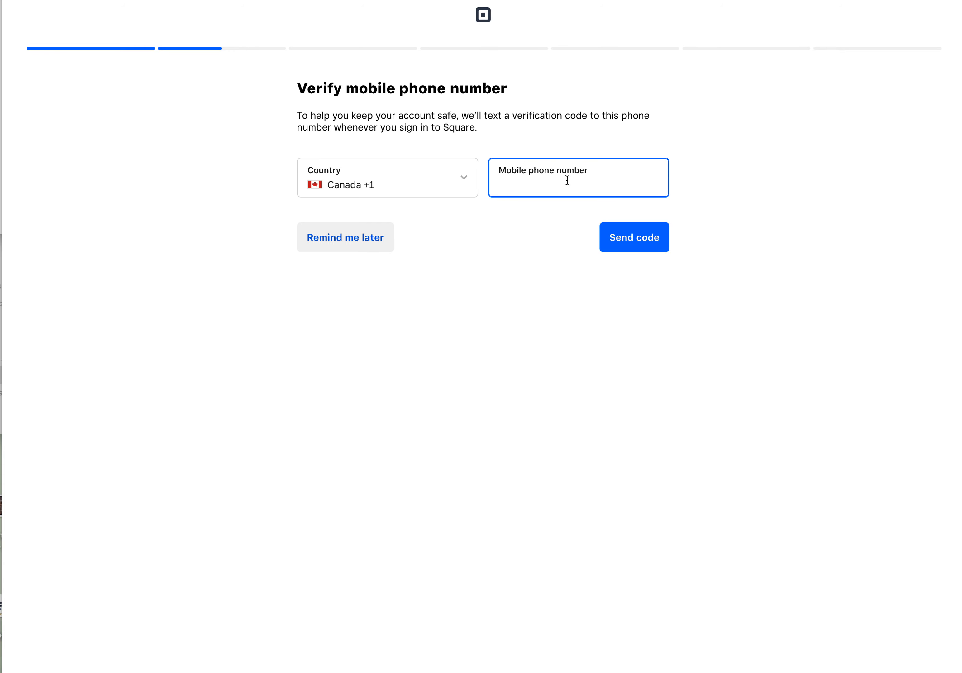
pyautogui.click(629, 246)
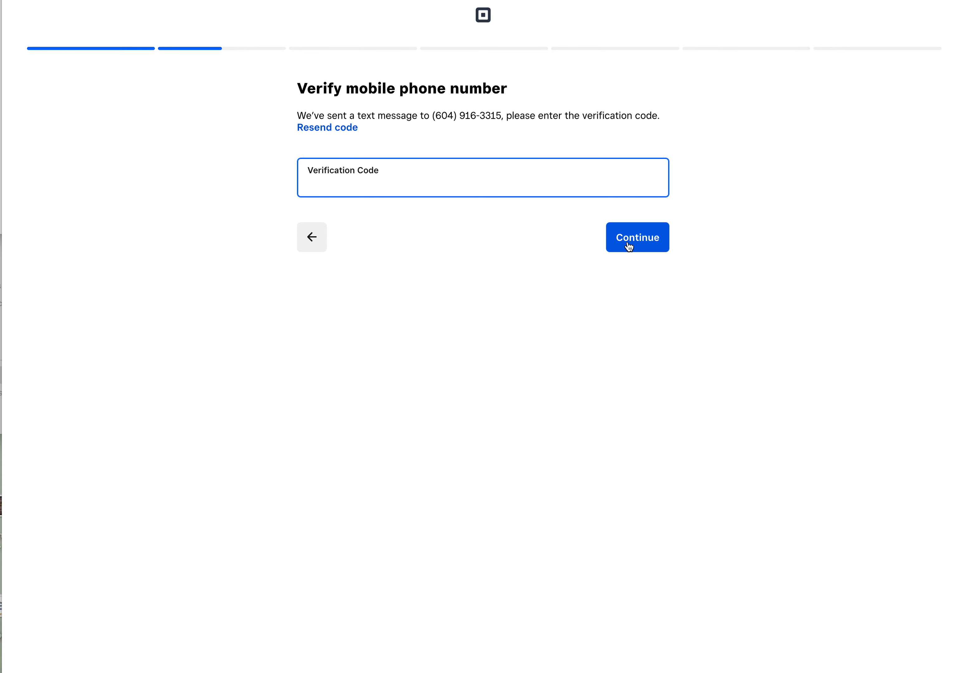
# Submit the received phone verification code
pyautogui.click(650, 239)
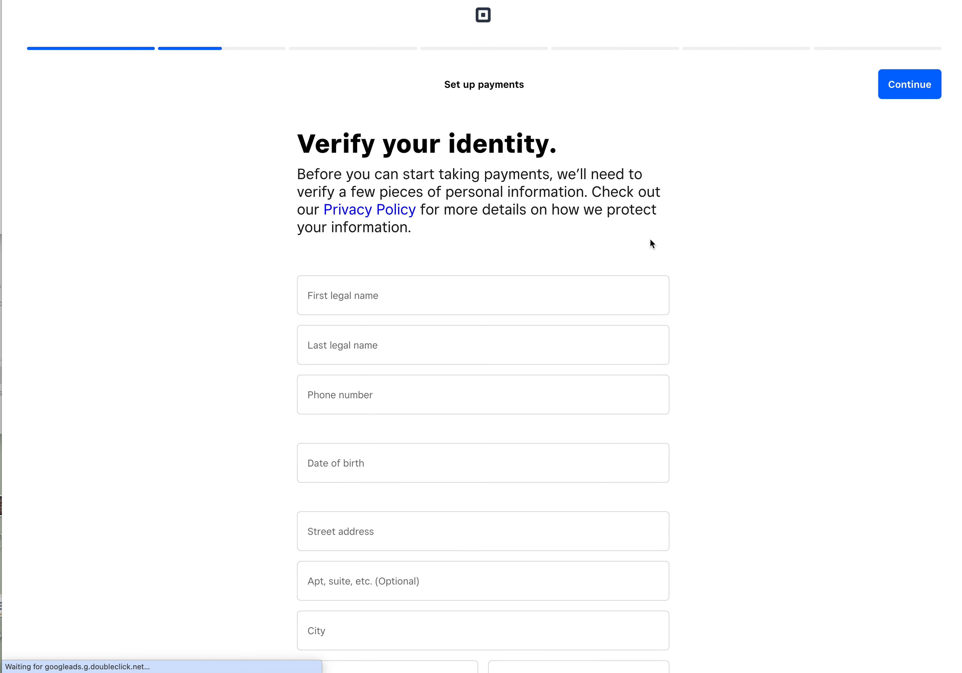
pyautogui.scroll(-1, 650, 240)
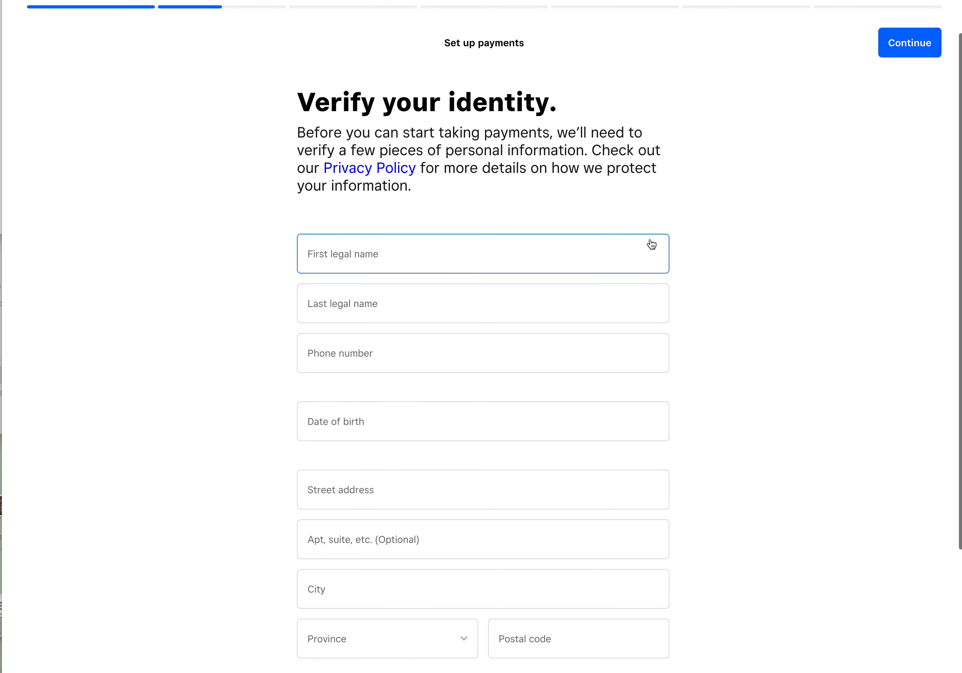
pyautogui.scroll(-1, 650, 240)
# Enter the first and last legal name, phone number and date of birth on the identity form
pyautogui.click(581, 236)
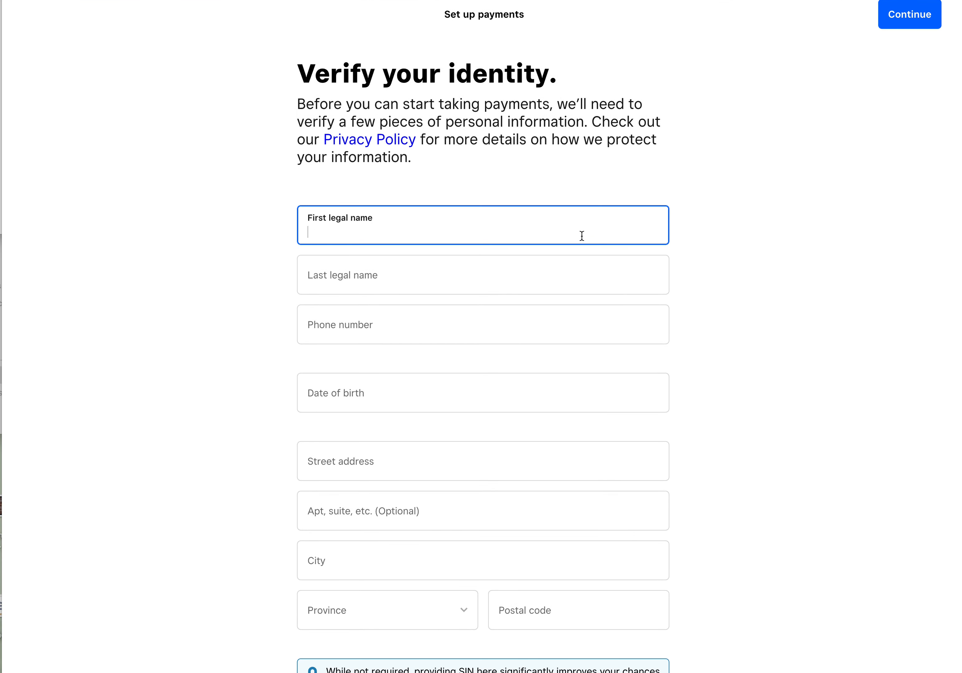
pyautogui.press('Tab')
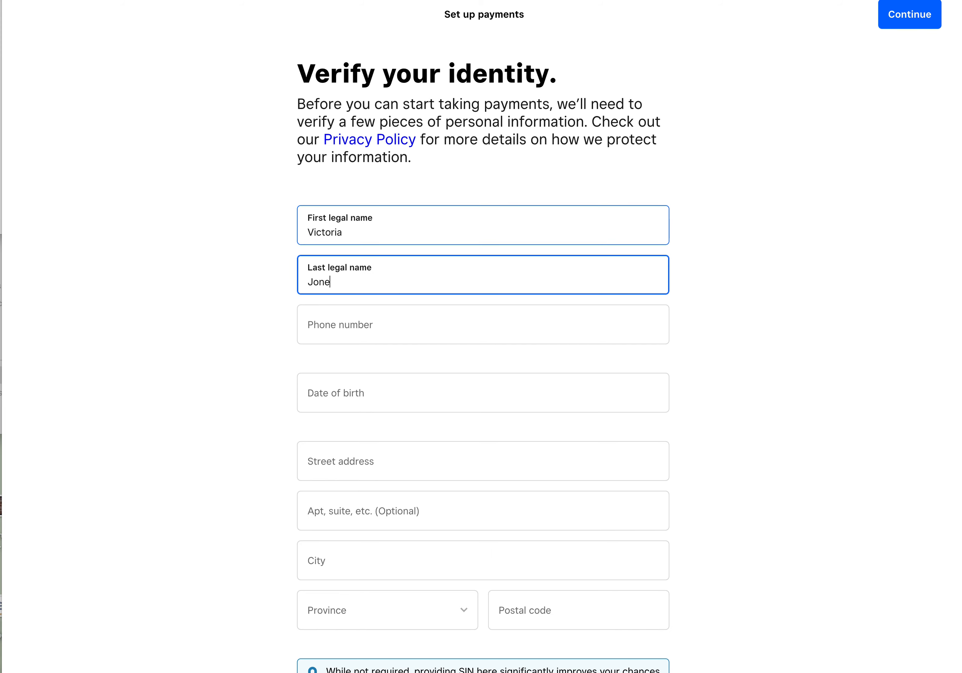
pyautogui.press('Tab')
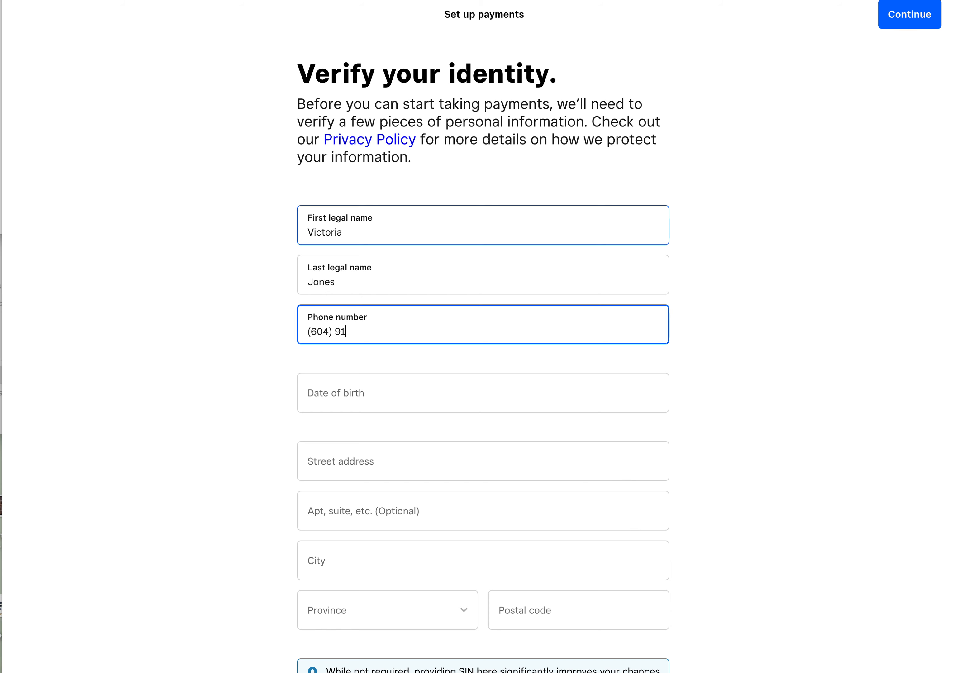
pyautogui.press('Tab')
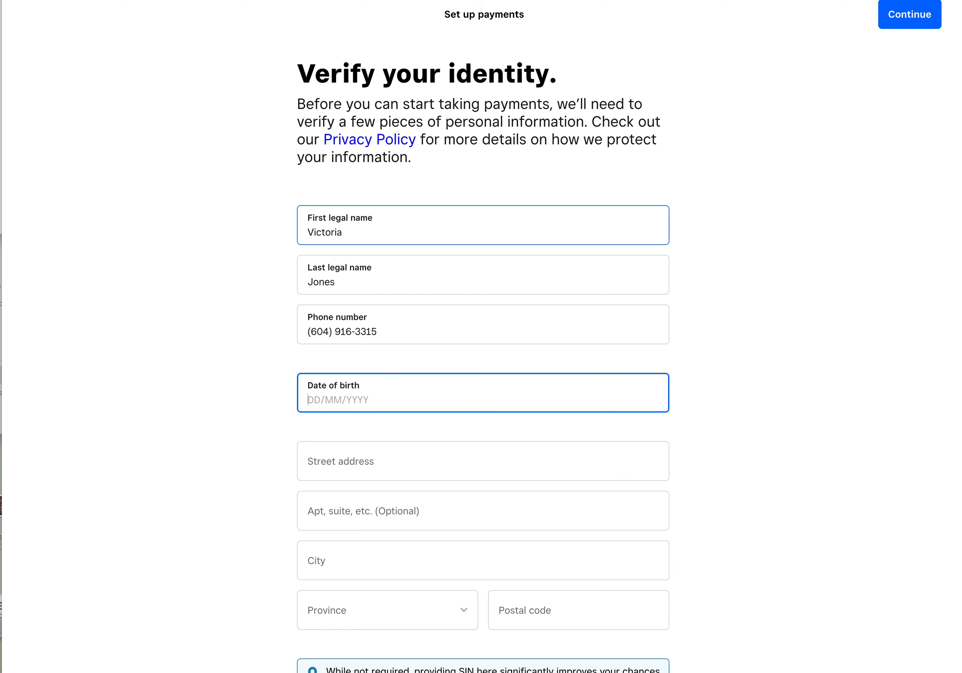
pyautogui.write('07')
pyautogui.press('BackSpace')
pyautogui.press('BackSpace')
# Fill in the home address: street, suite number, city, British Columbia province and postal code
pyautogui.press('Tab')
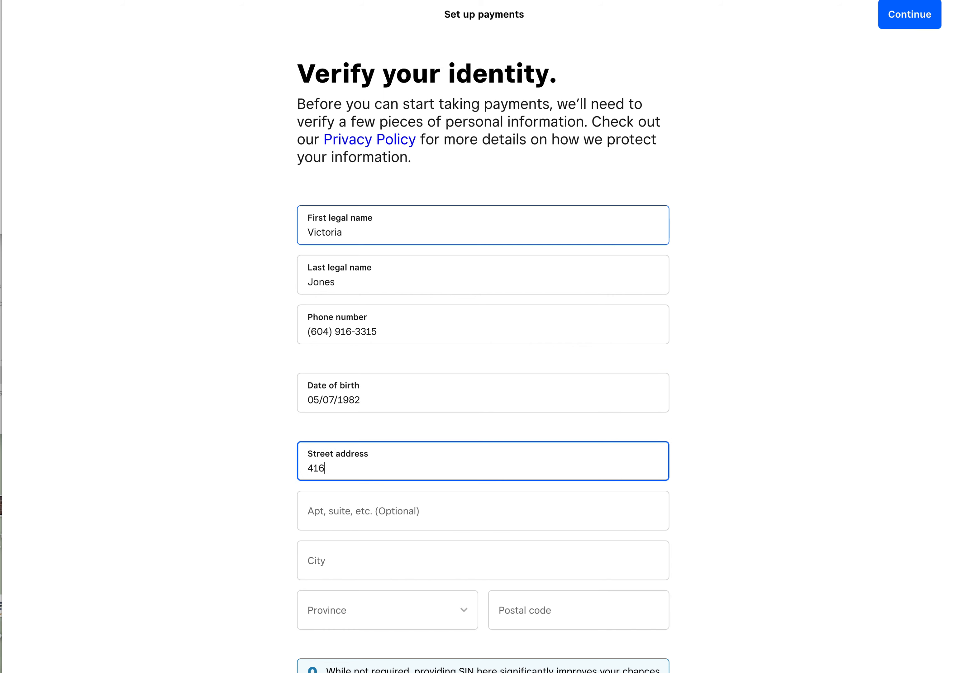
pyautogui.press('Tab')
pyautogui.write('12')
pyautogui.press('Tab')
pyautogui.write('deroche')
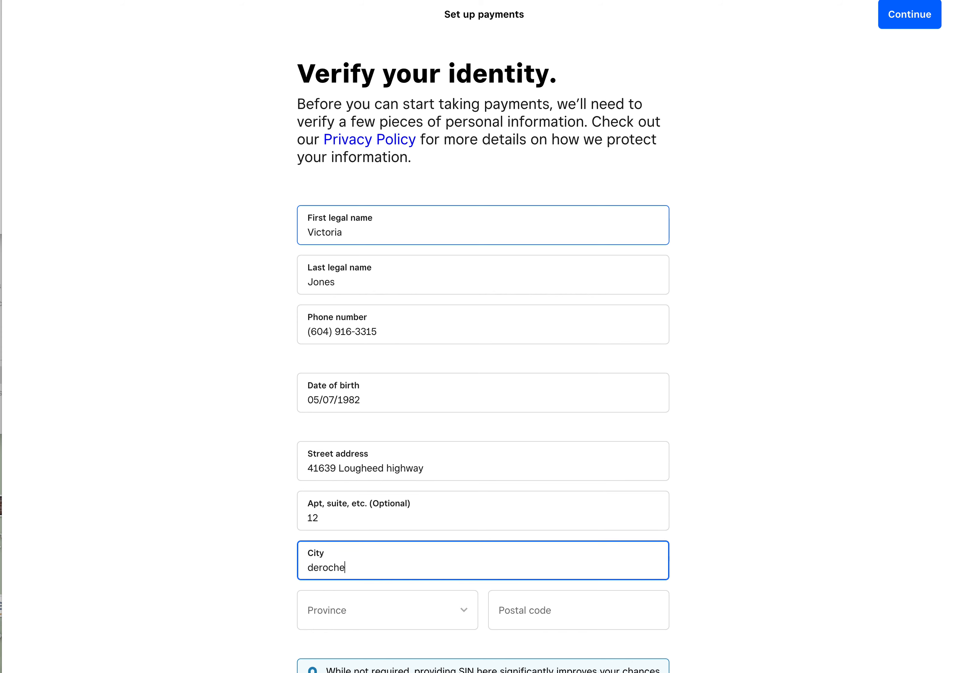
pyautogui.press('Tab')
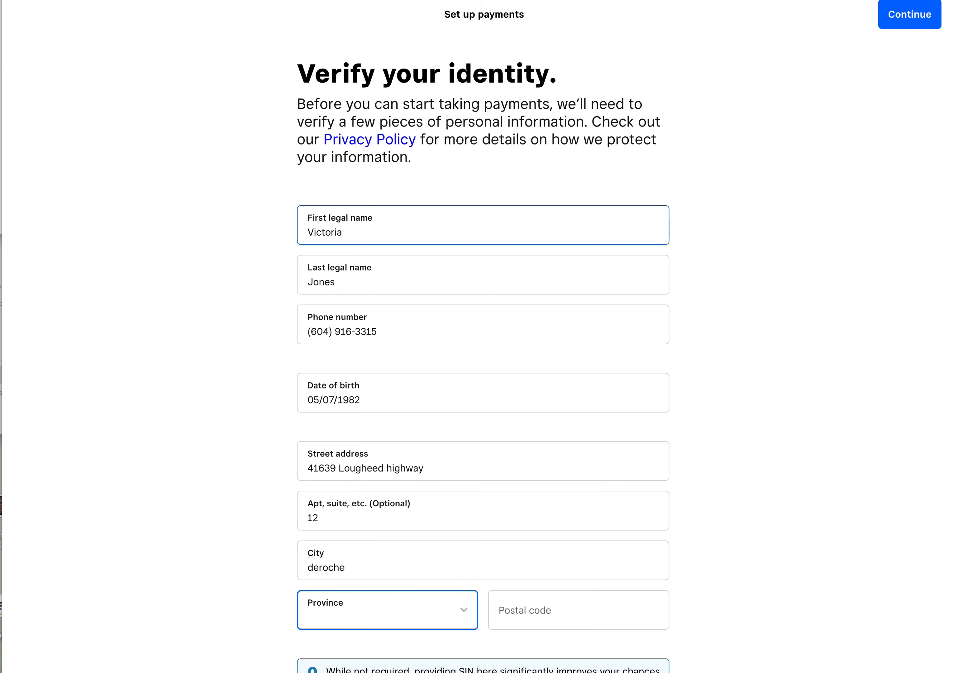
pyautogui.press('b')
pyautogui.press('Tab')
pyautogui.write('V0M ')
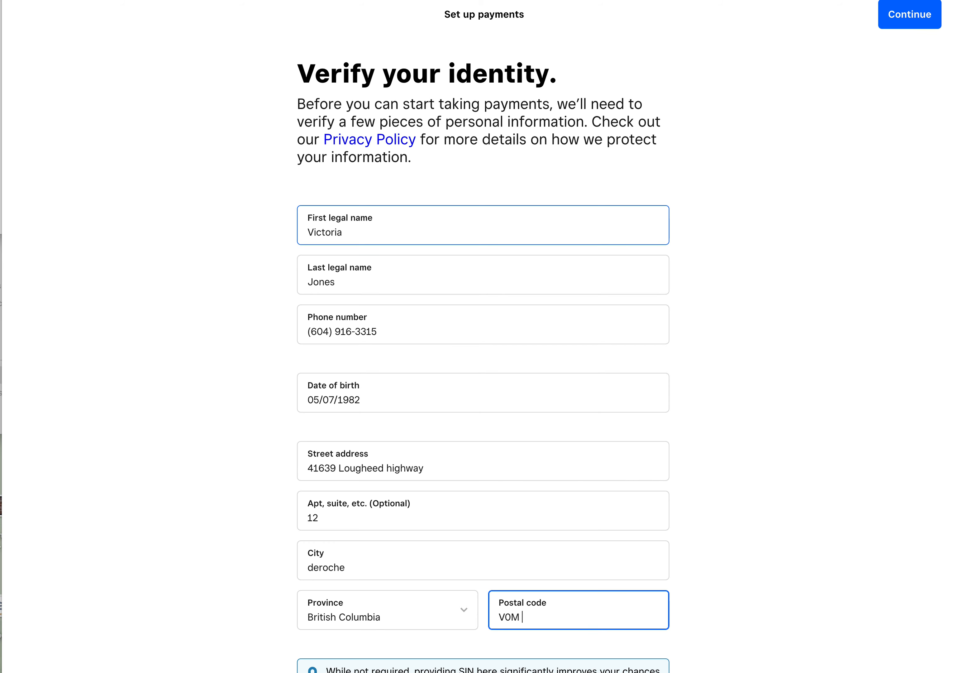
pyautogui.write('1G0')
pyautogui.press('Tab')
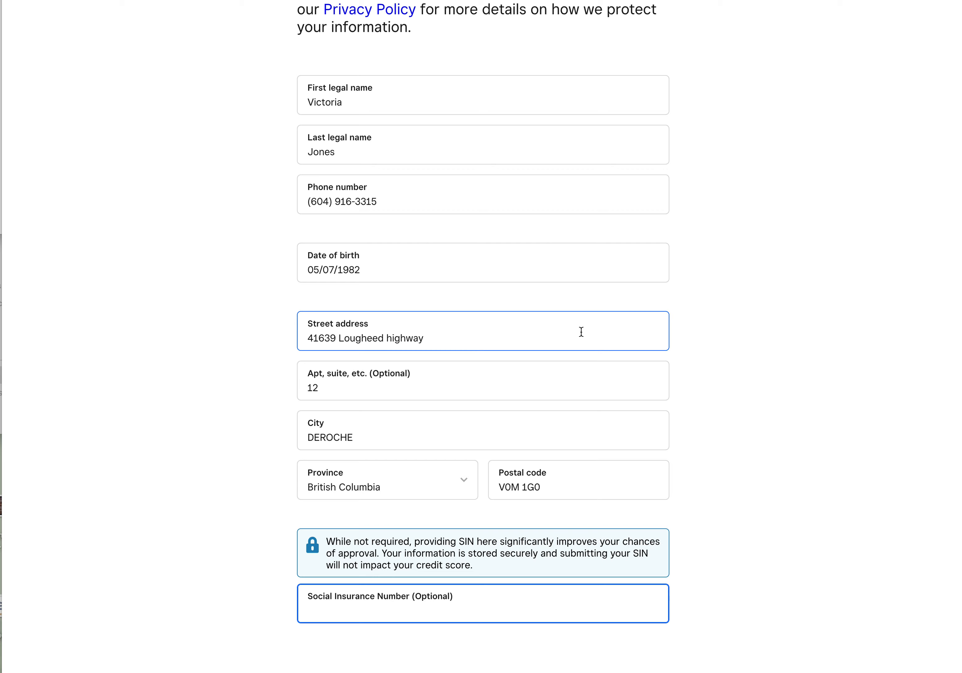
pyautogui.scroll(5, 580, 332)
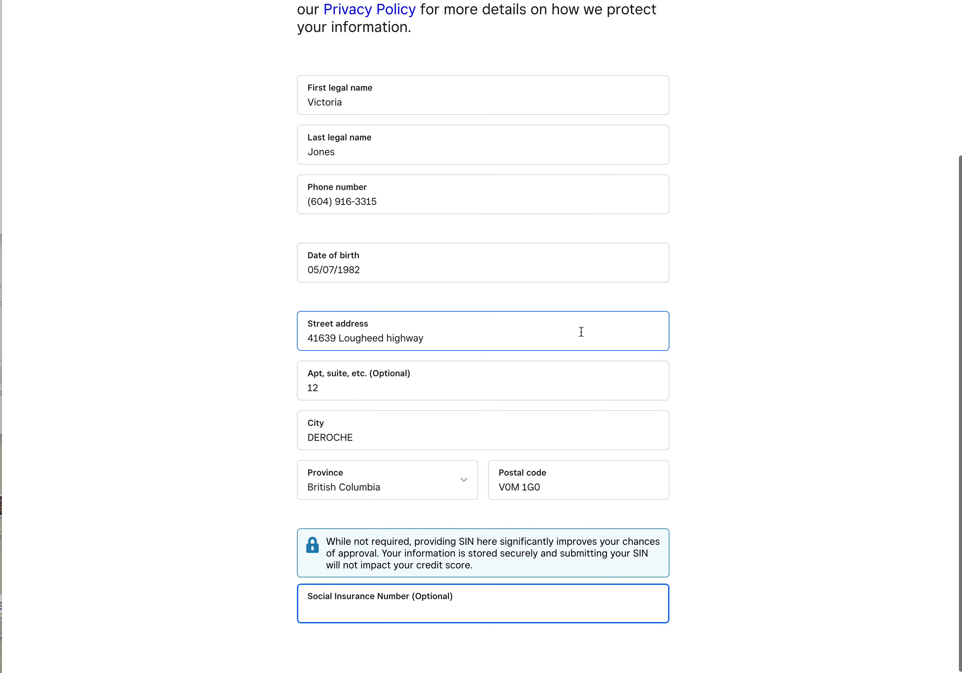
# Submit the identity details, then postpone verification with 'I'll do this later' after it fails
pyautogui.click(920, 83)
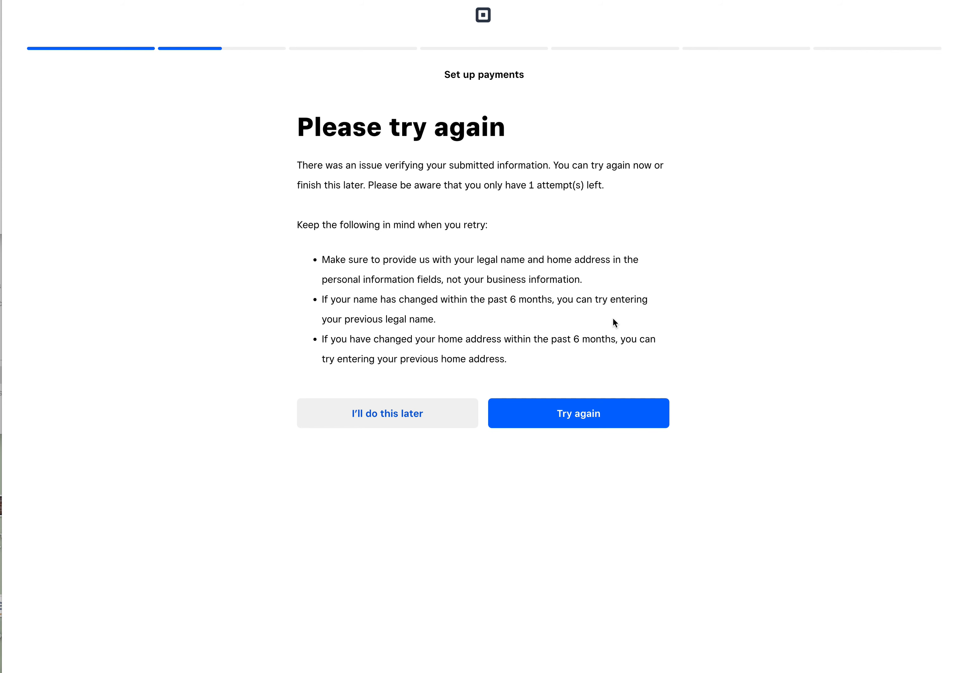
pyautogui.click(410, 417)
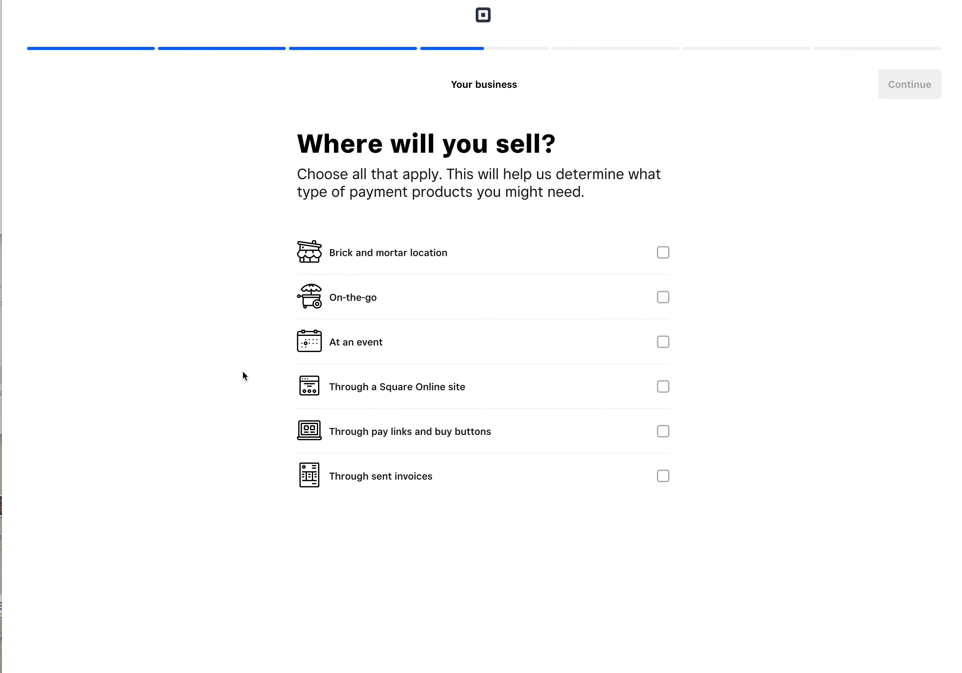
# Choose a Square Online site as the only selling channel and add Manage appointments as a need
pyautogui.click(417, 396)
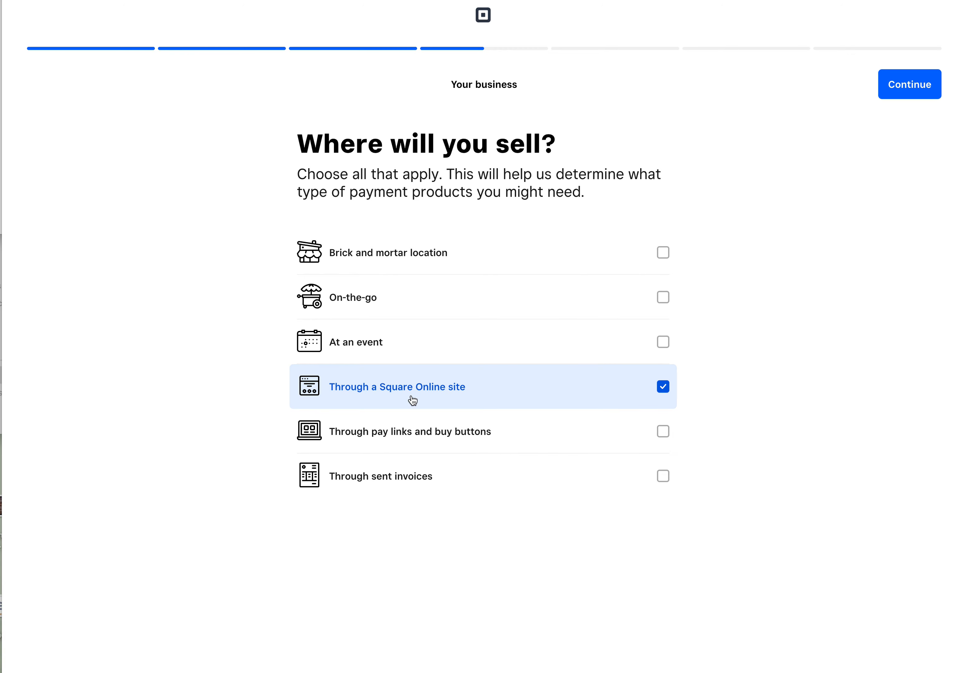
pyautogui.click(663, 486)
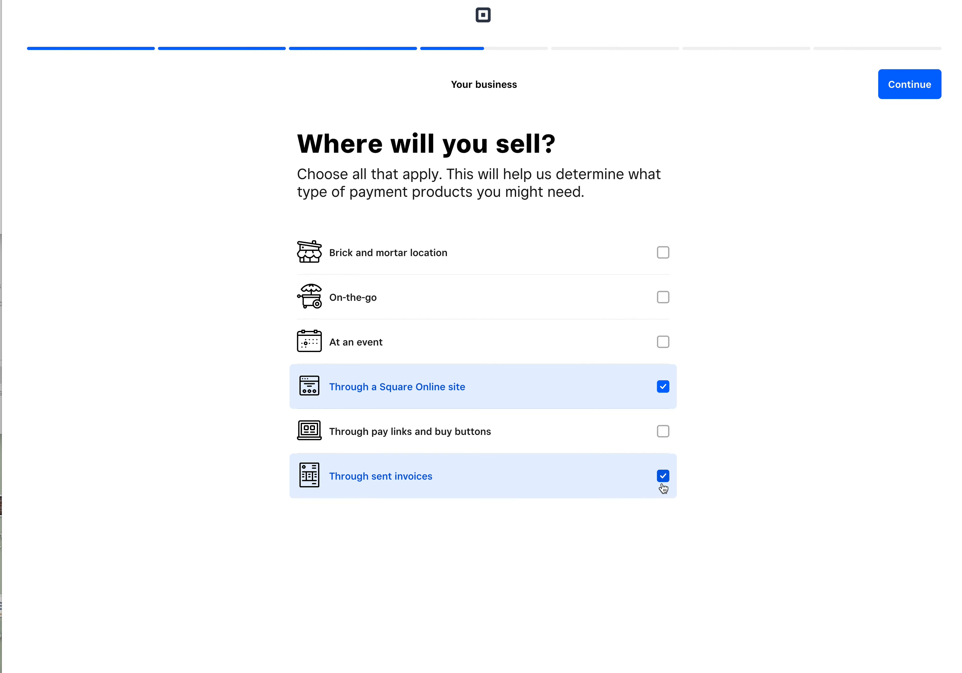
pyautogui.click(663, 487)
pyautogui.click(911, 82)
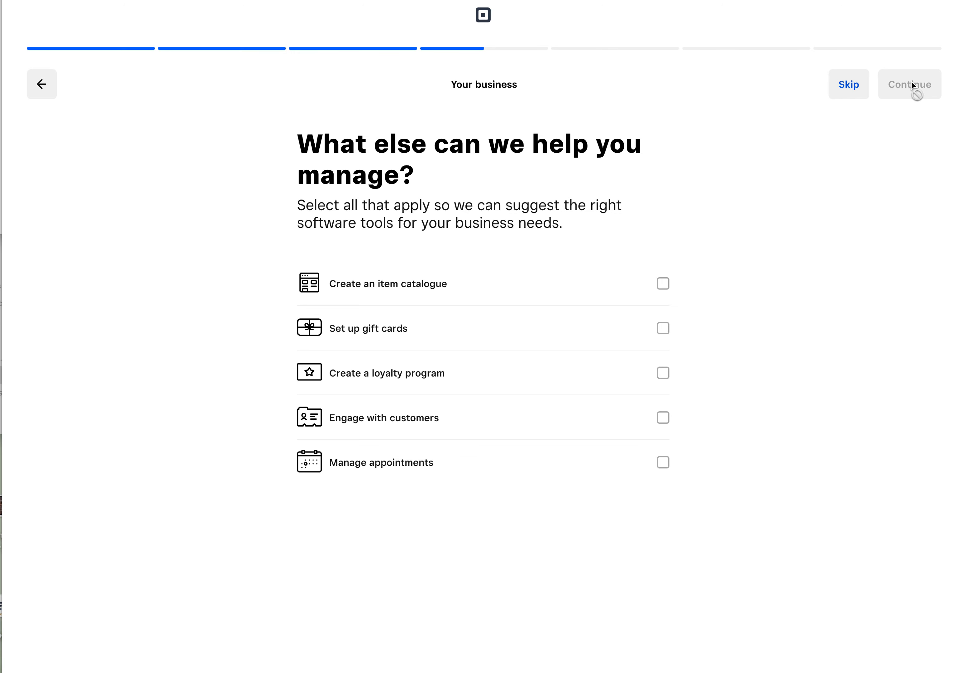
pyautogui.click(665, 463)
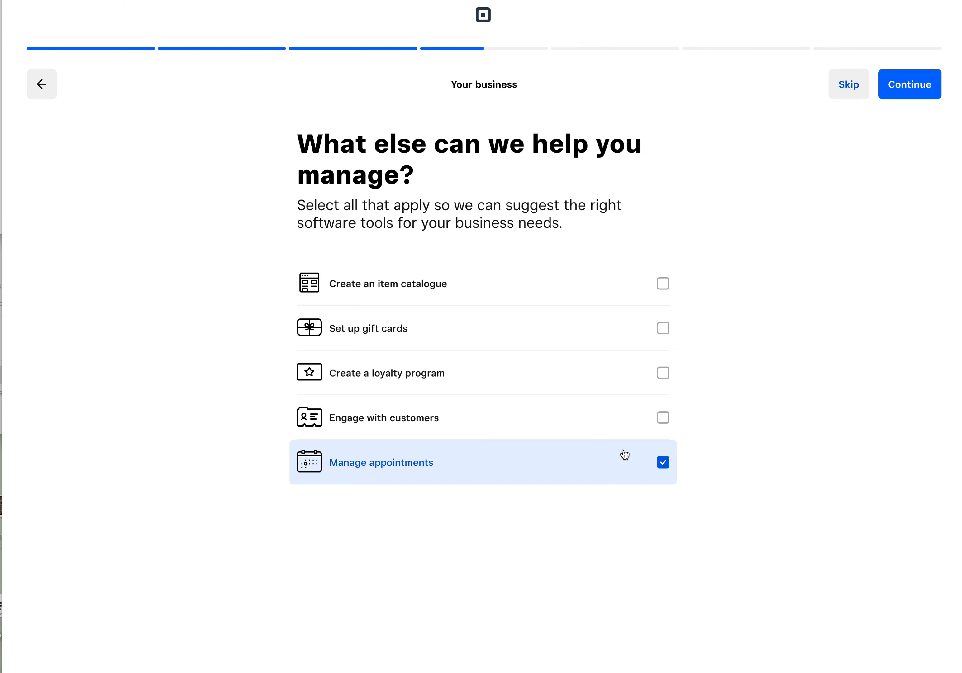
pyautogui.click(919, 92)
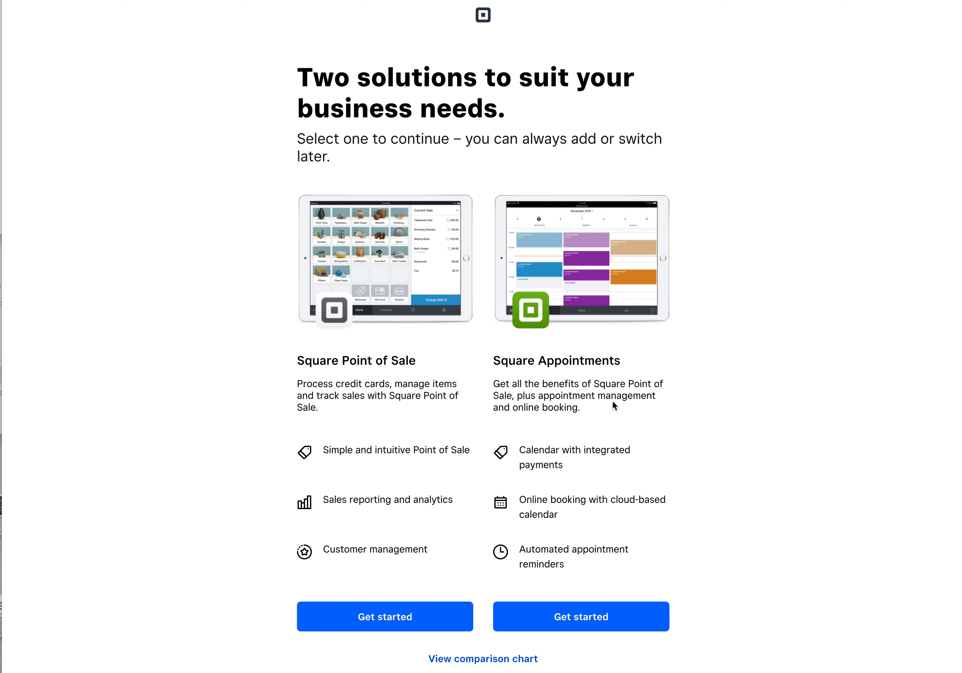
# Pick Square Appointments instead of Square Point of Sale
pyautogui.click(584, 627)
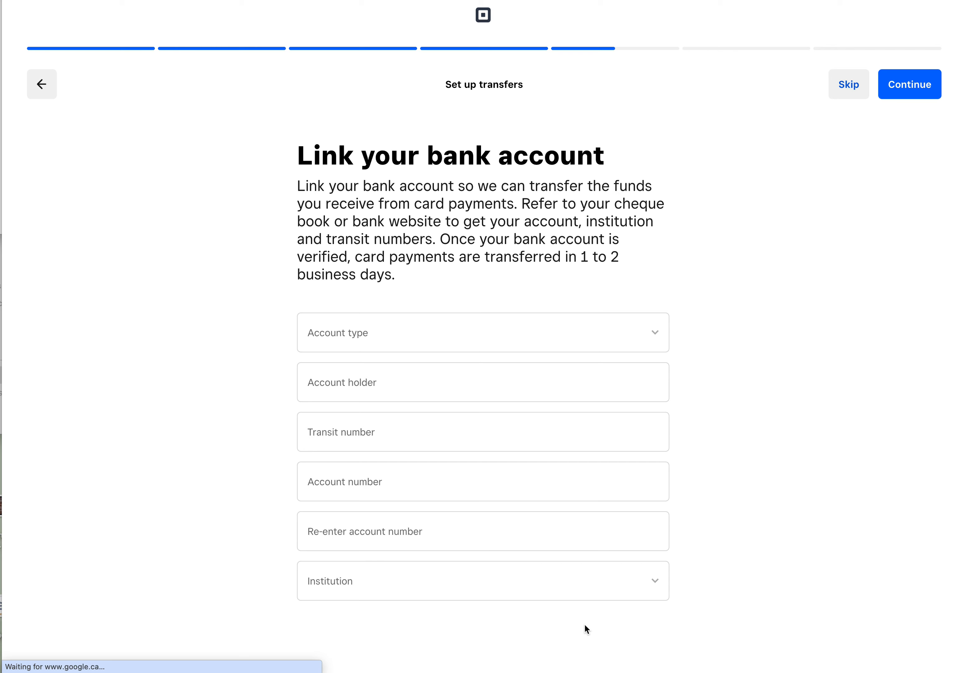
# Set the account type to Chequing, enter the account holder's name, then skip bank linking
pyautogui.click(553, 335)
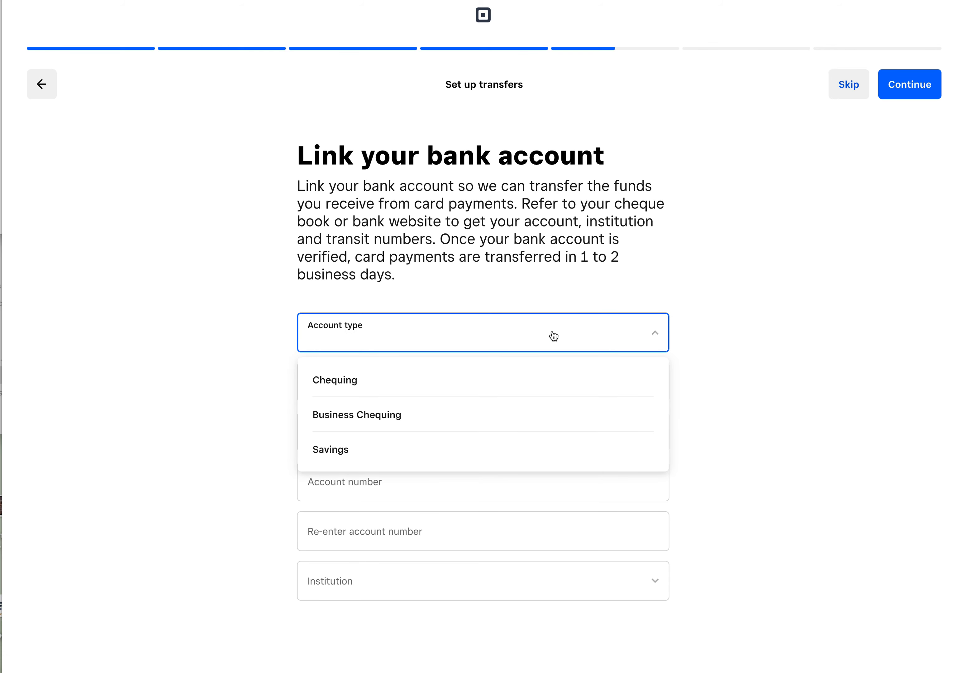
pyautogui.click(344, 382)
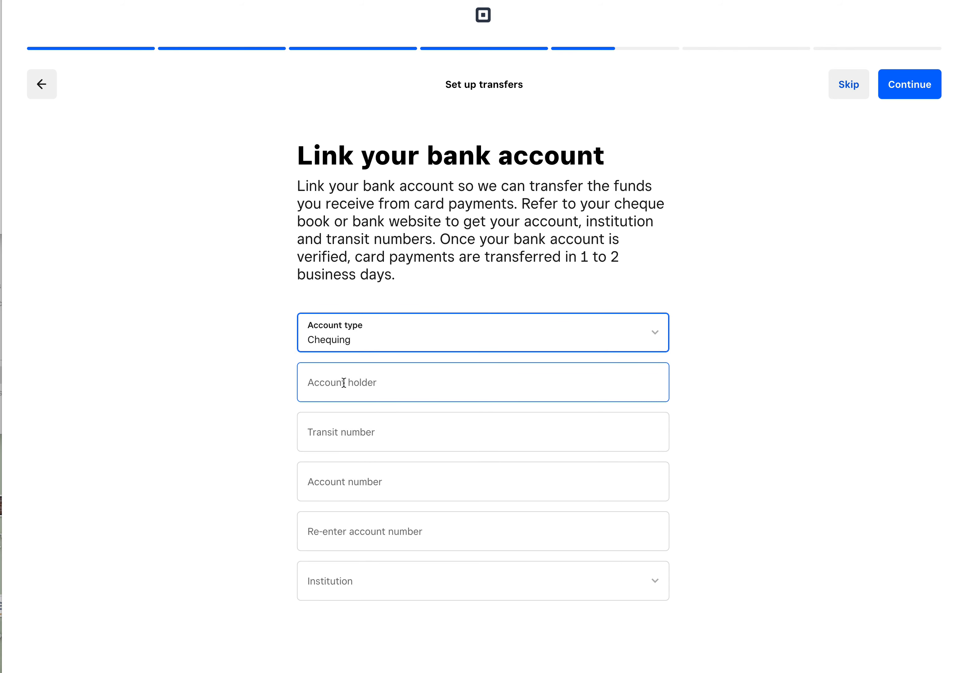
pyautogui.click(343, 382)
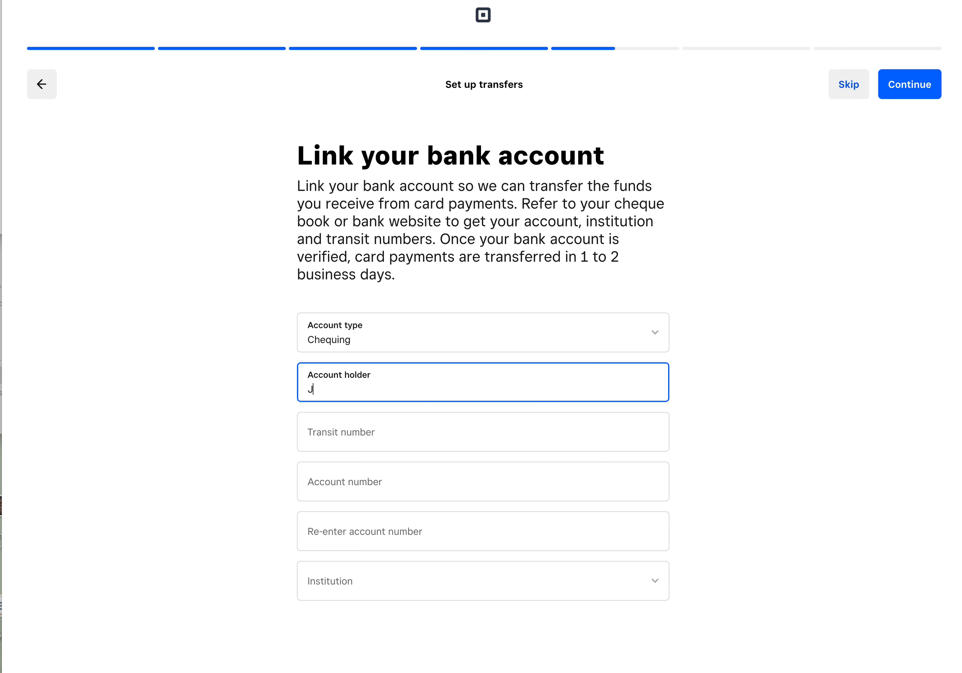
pyautogui.press('Tab')
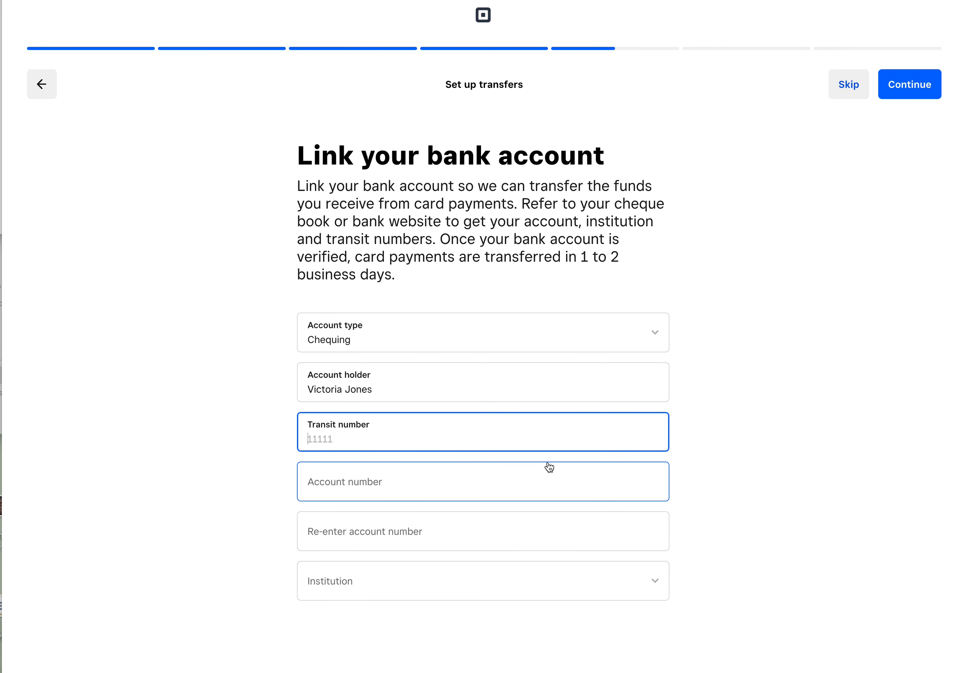
pyautogui.click(850, 85)
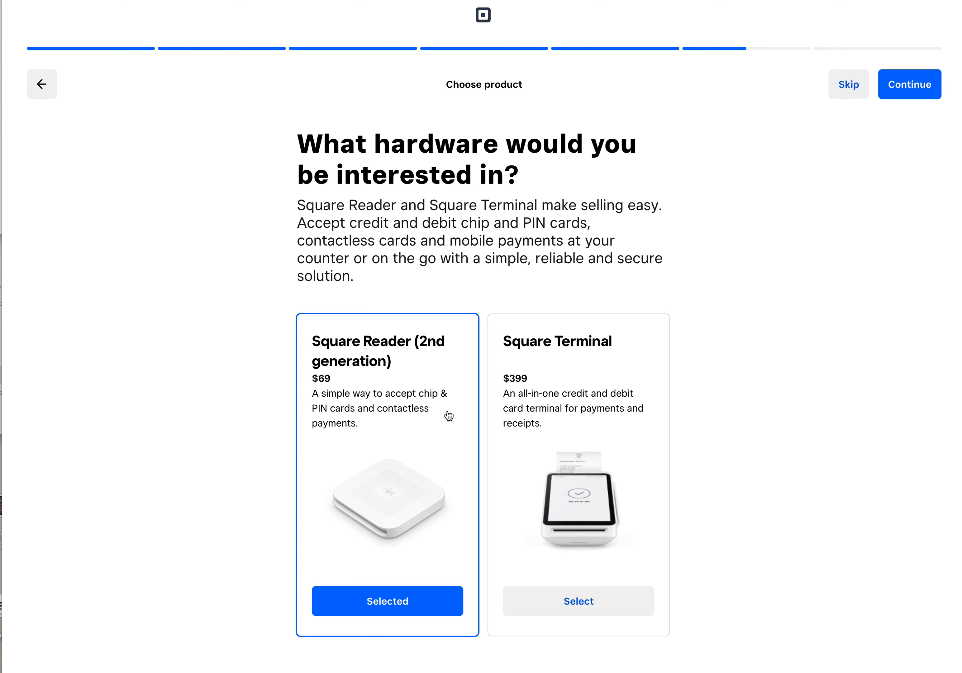
pyautogui.scroll(-3, 449, 416)
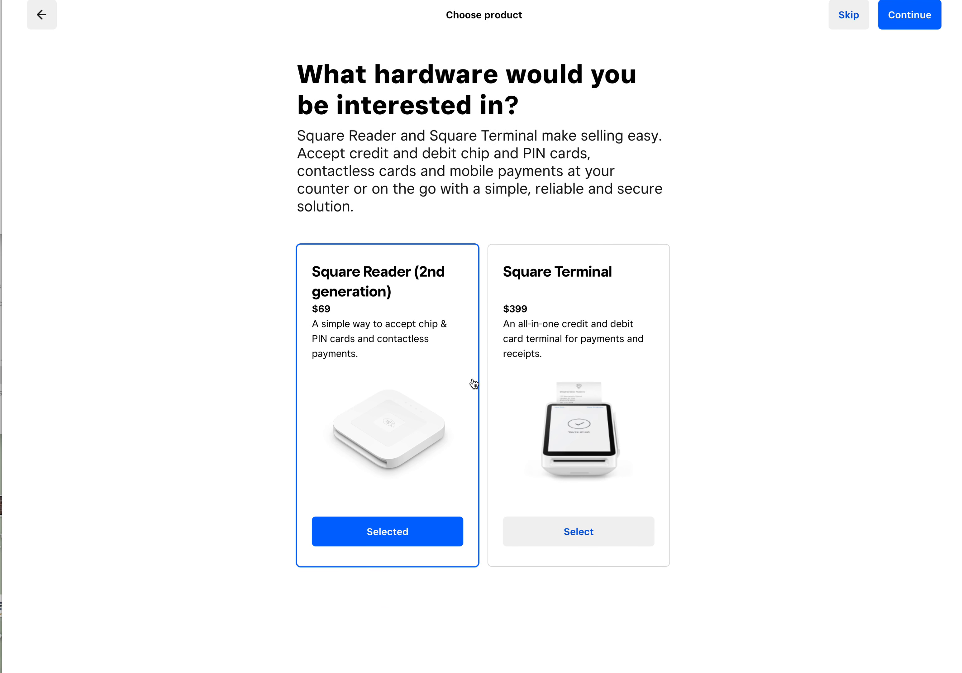
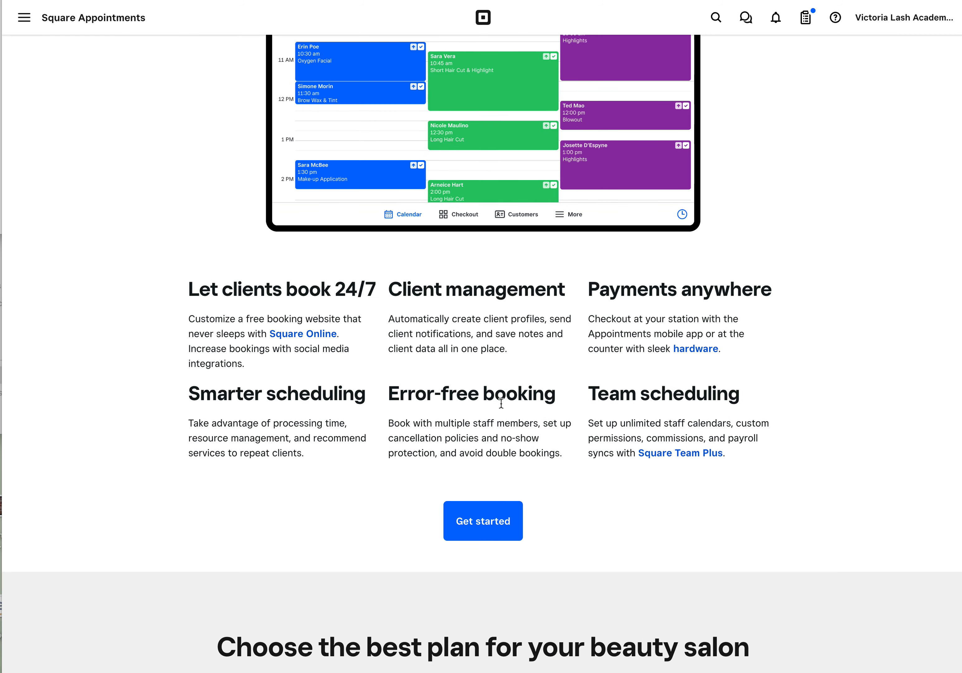
# Scroll down to the Free ($0/mo), Plus ($35/mo) and Premium ($85/mo) plan cards
pyautogui.scroll(-5, 500, 404)
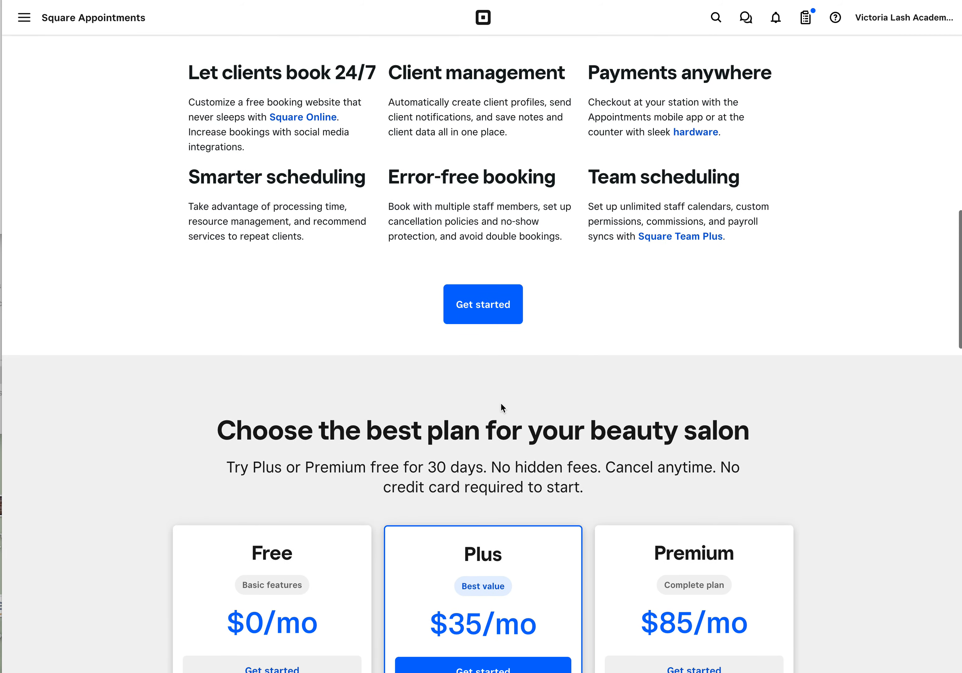
pyautogui.scroll(-5, 501, 407)
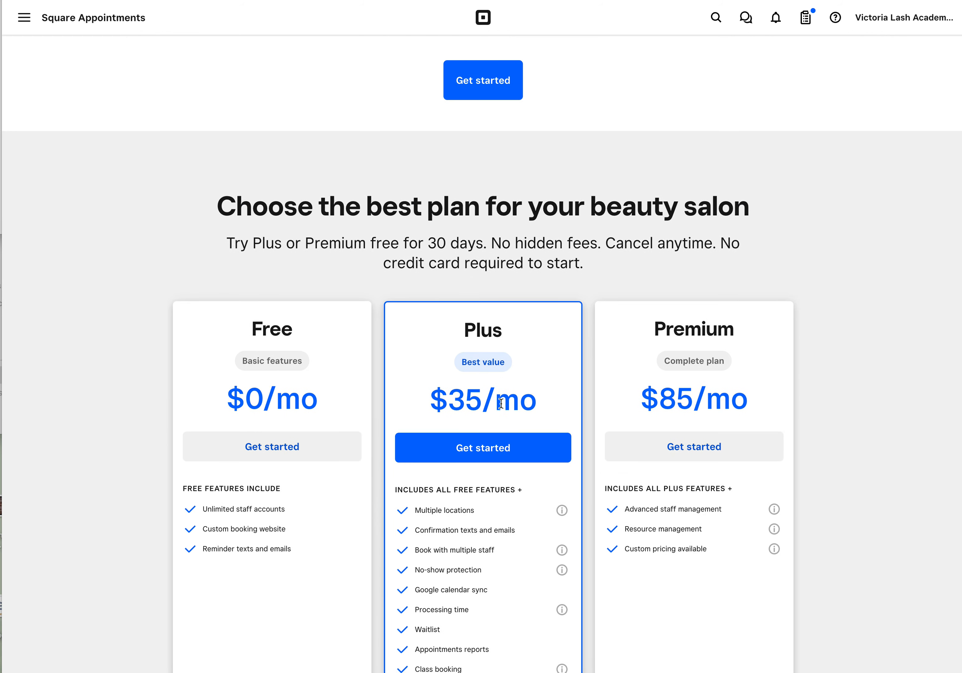
pyautogui.scroll(-3, 500, 404)
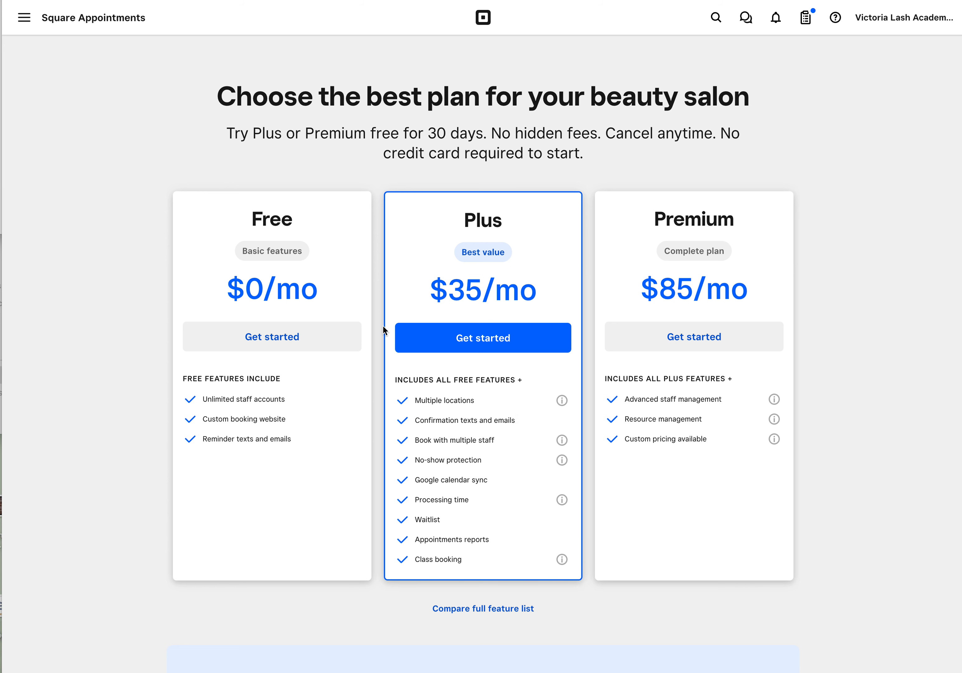
pyautogui.scroll(-1, 278, 365)
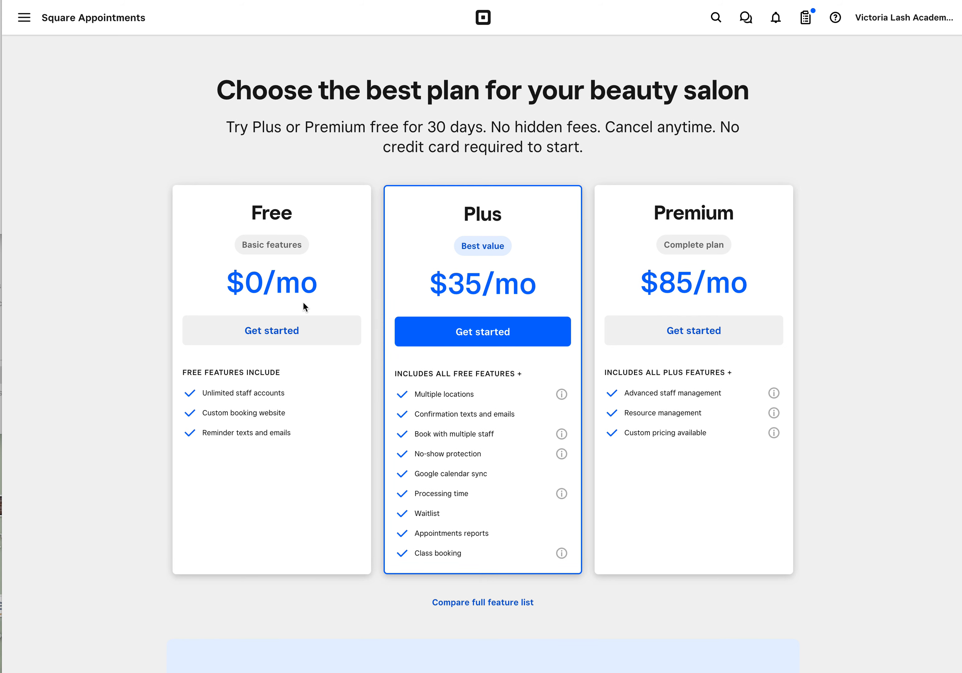
pyautogui.scroll(-2, 277, 332)
# Start the Free Appointments plan and enter the business phone number
pyautogui.click(245, 312)
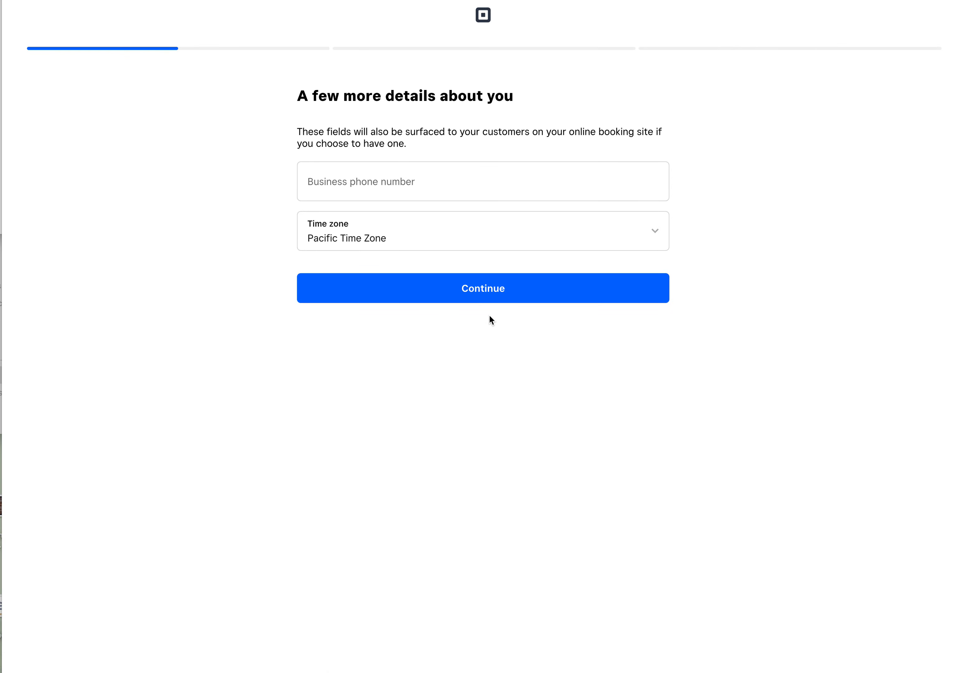
pyautogui.click(510, 180)
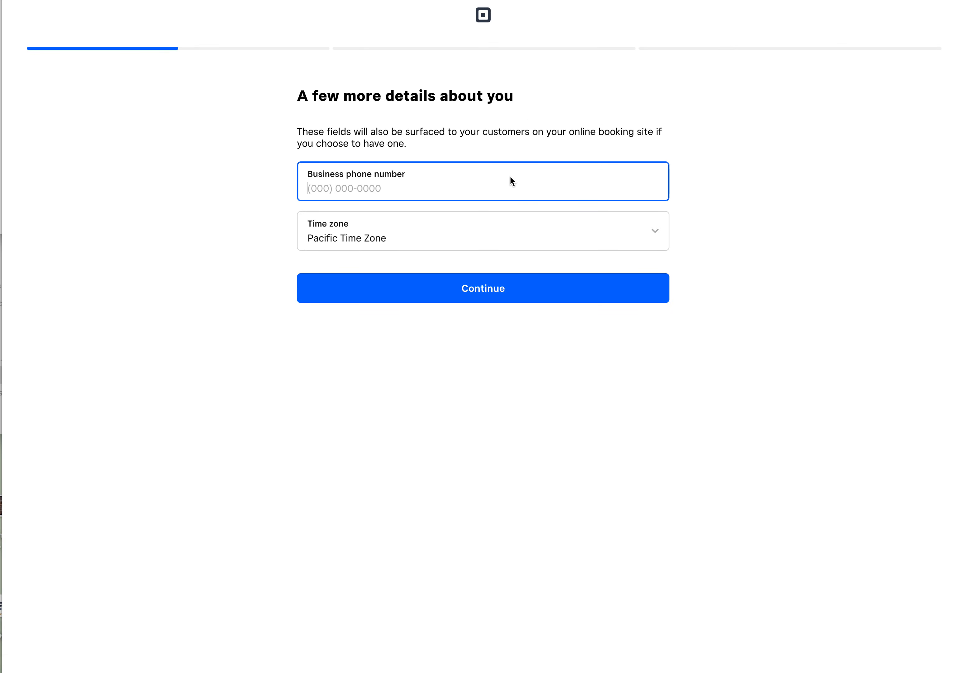
pyautogui.click(505, 301)
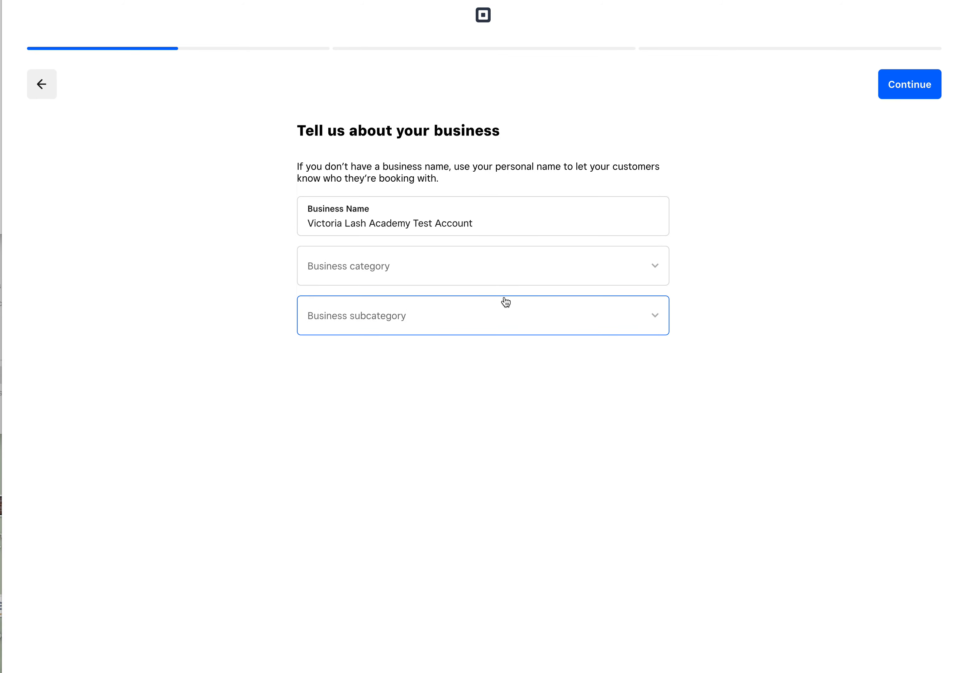
# Set the business category to Beauty and Personal Care with subcategory Brows/Lashes
pyautogui.click(496, 275)
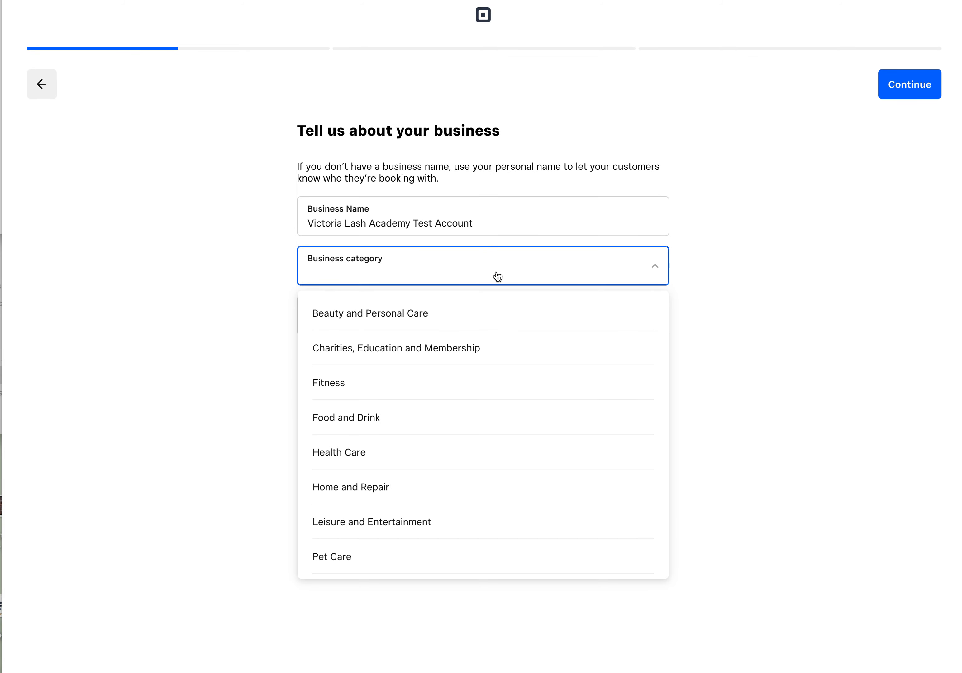
pyautogui.click(462, 328)
pyautogui.click(461, 327)
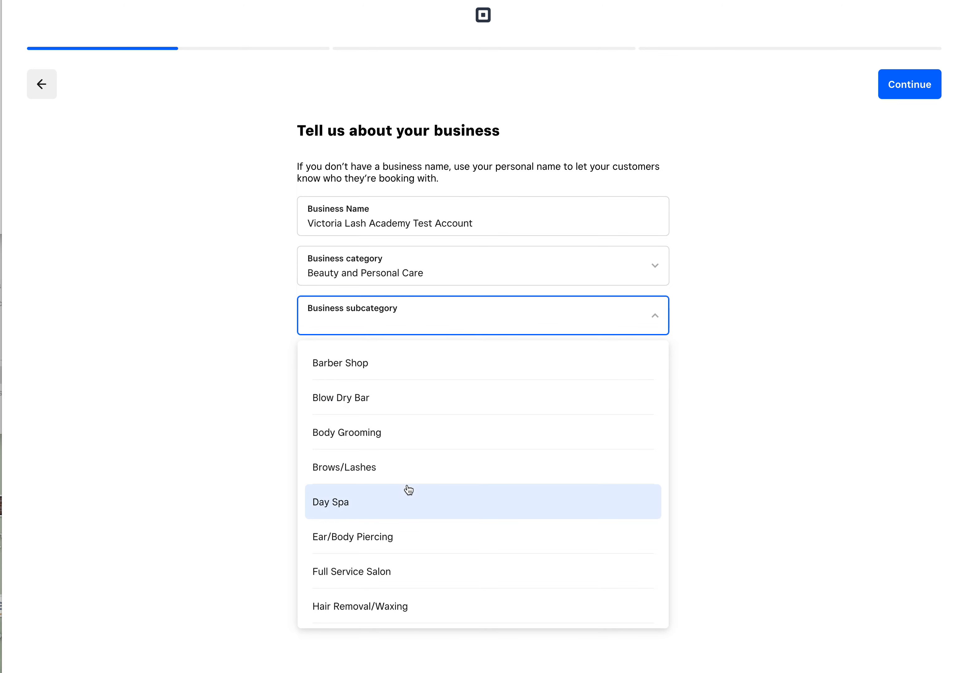
pyautogui.click(385, 476)
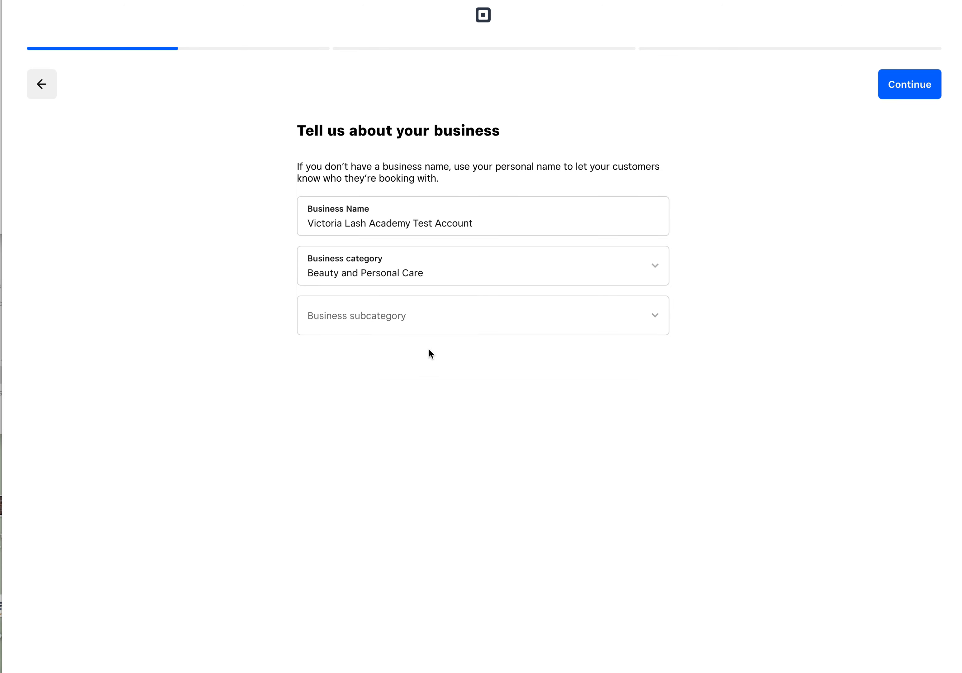
pyautogui.click(432, 332)
pyautogui.click(407, 457)
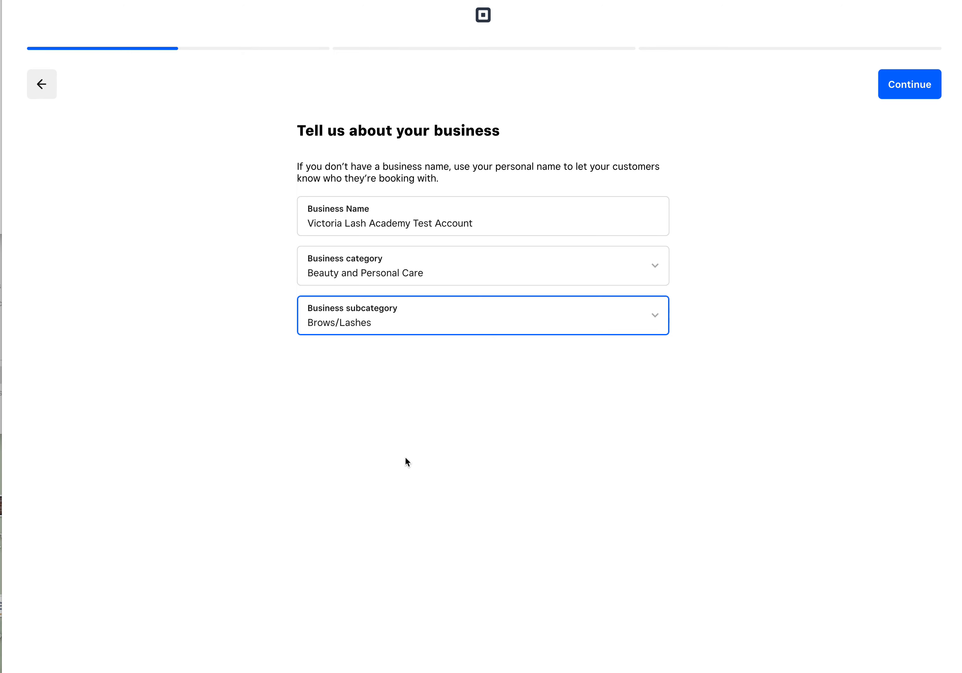
pyautogui.click(902, 95)
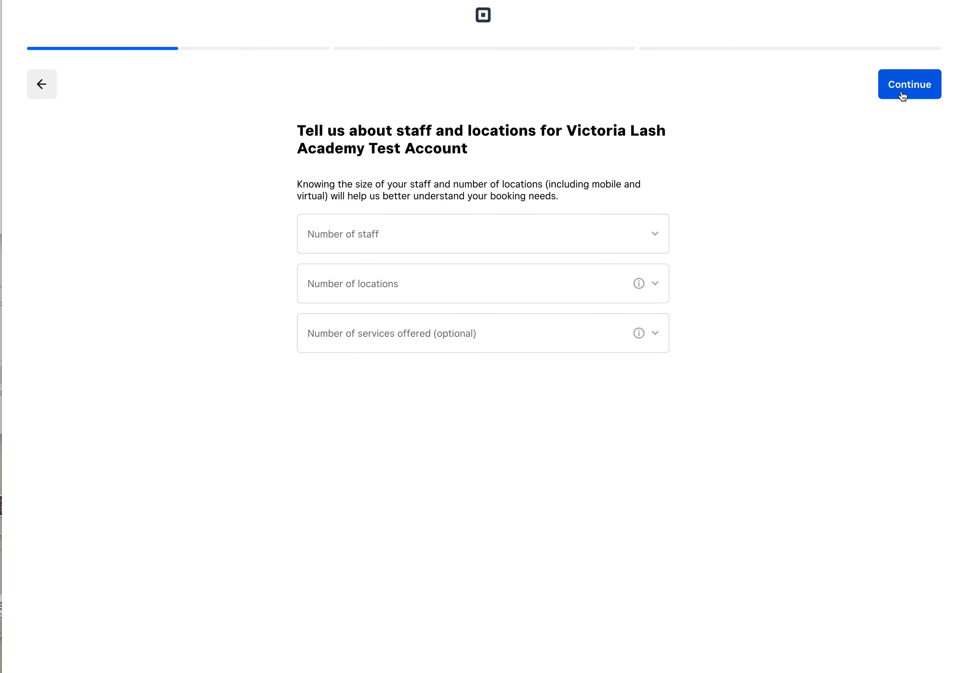
# Answer Just me for staff, 1 location and 1-9 services, then continue
pyautogui.click(522, 232)
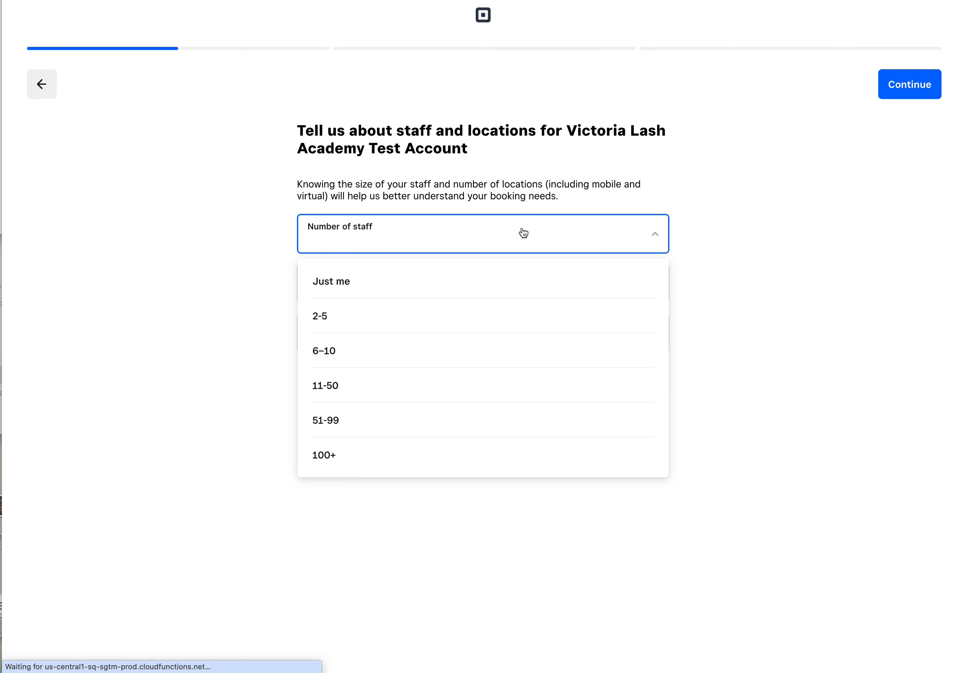
pyautogui.click(397, 286)
pyautogui.click(397, 286)
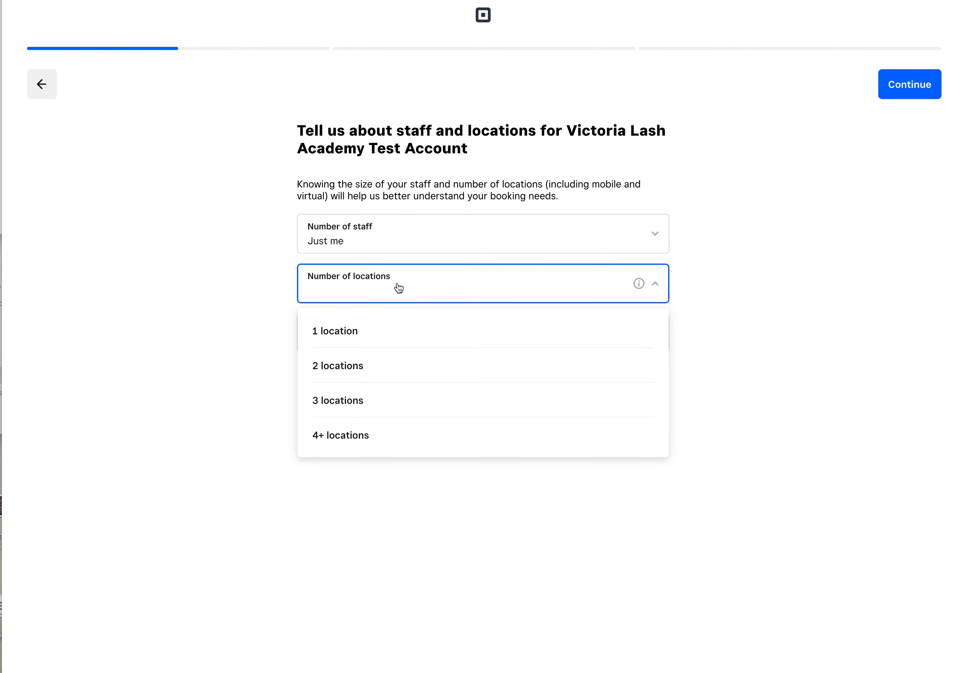
pyautogui.click(383, 335)
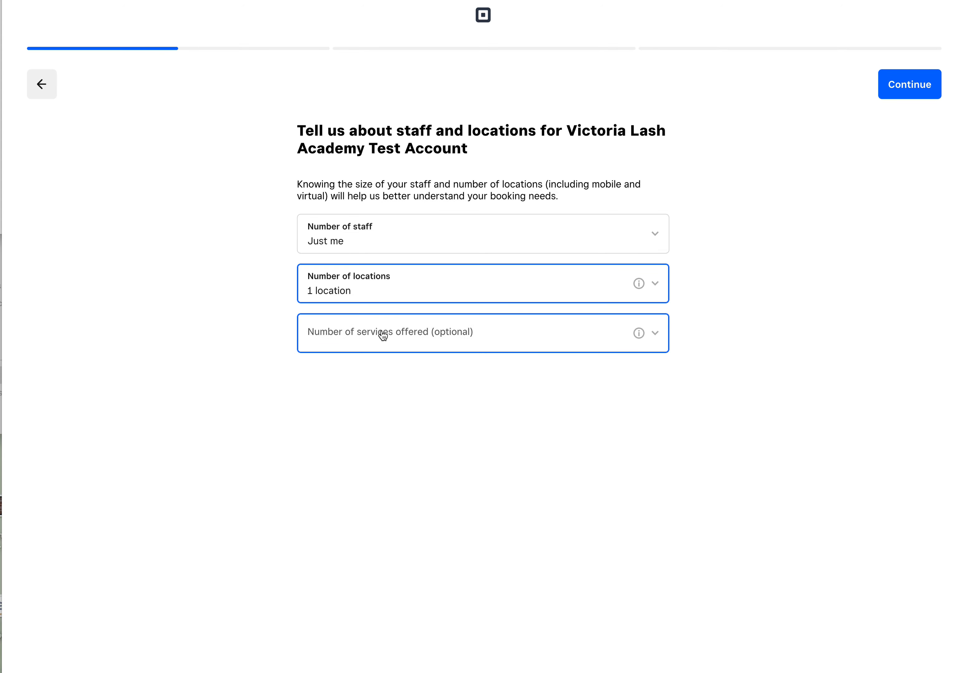
pyautogui.click(383, 335)
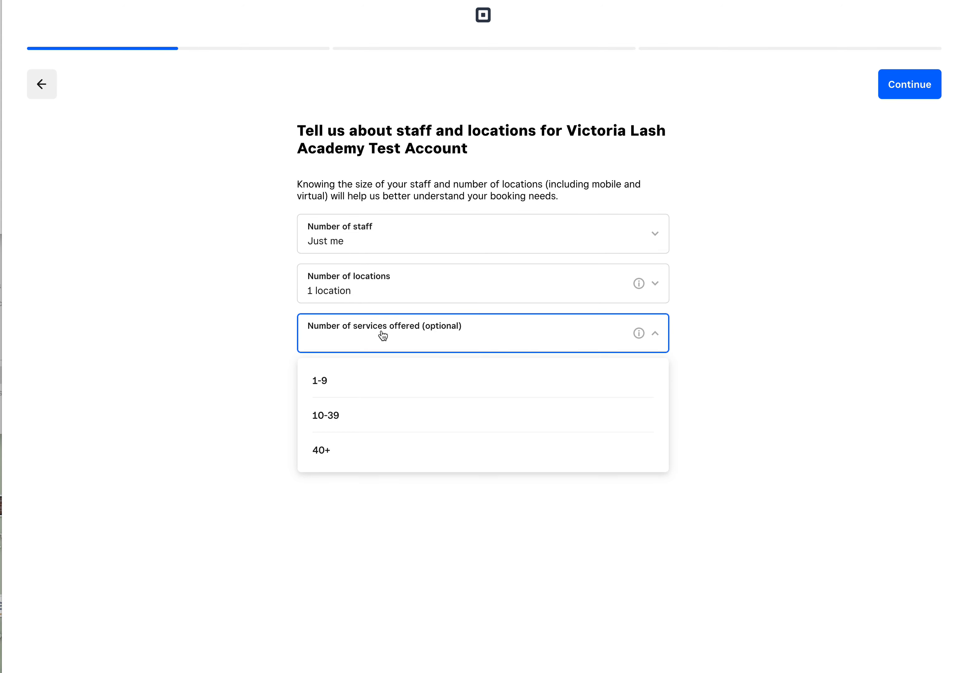
pyautogui.click(343, 388)
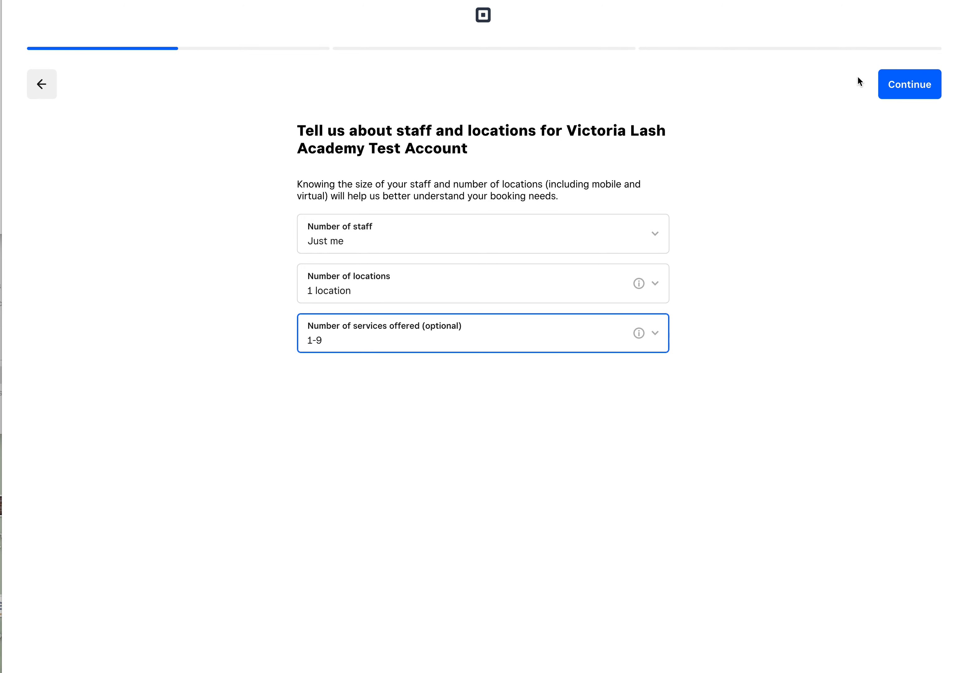
pyautogui.click(913, 96)
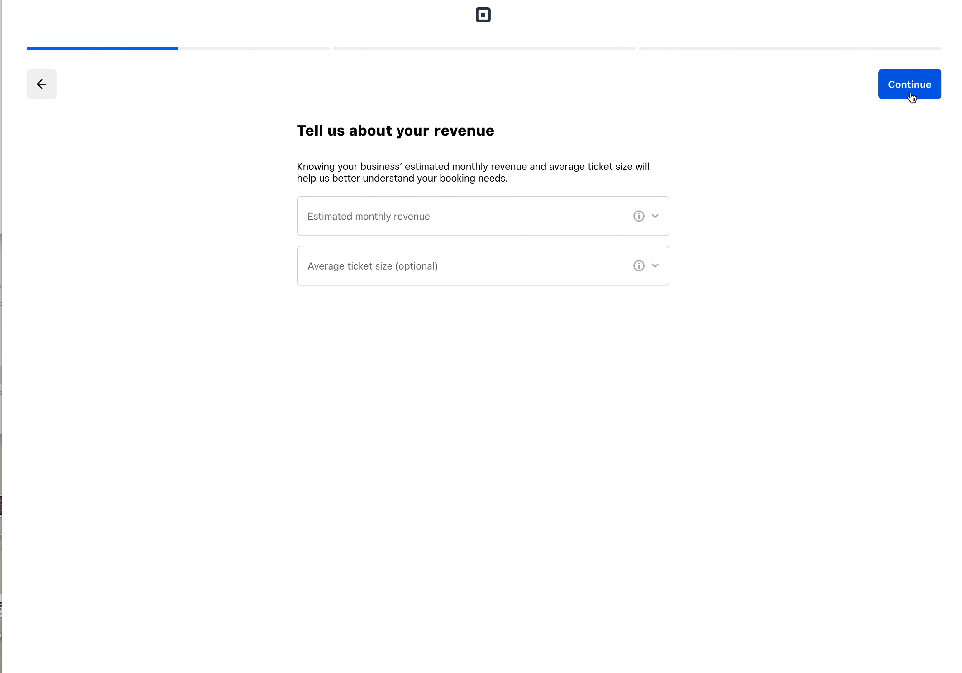
# Choose <$20,000 monthly revenue and a $50-$89 average ticket size, then continue
pyautogui.click(490, 218)
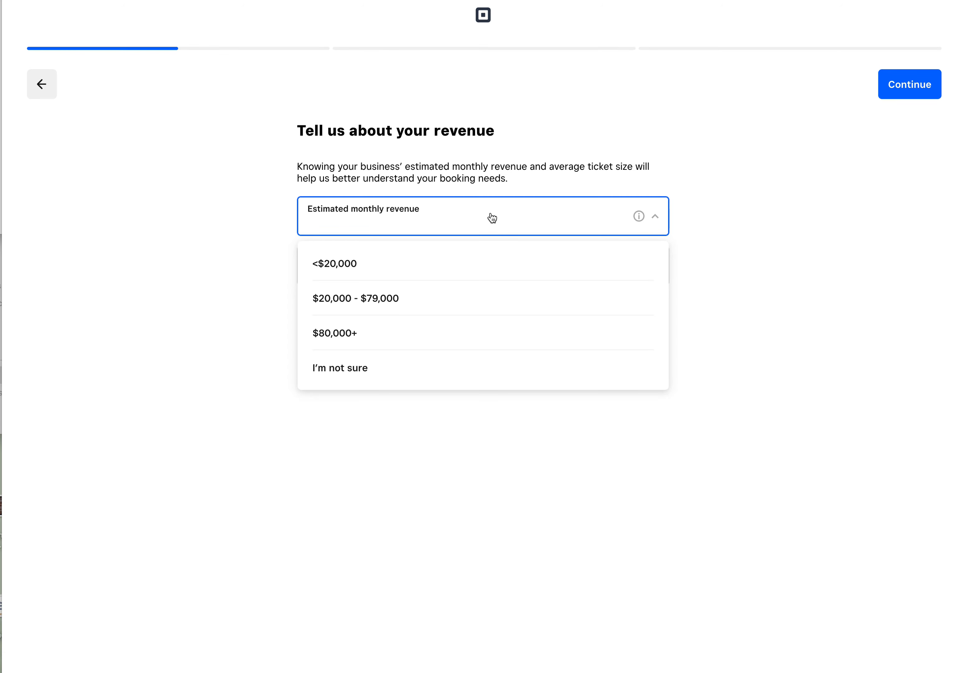
pyautogui.click(324, 266)
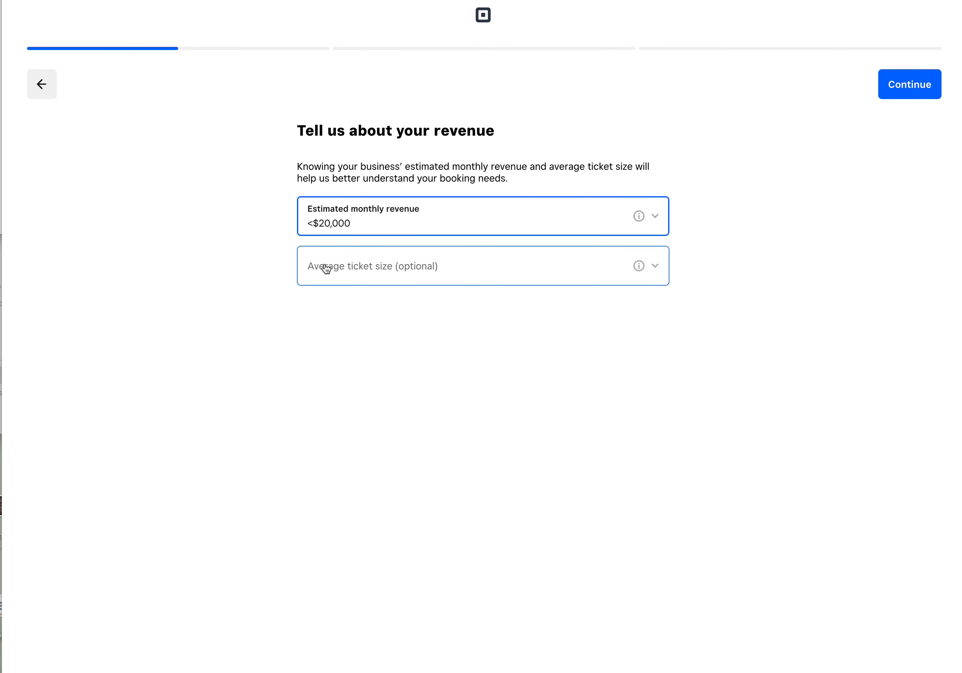
pyautogui.click(327, 267)
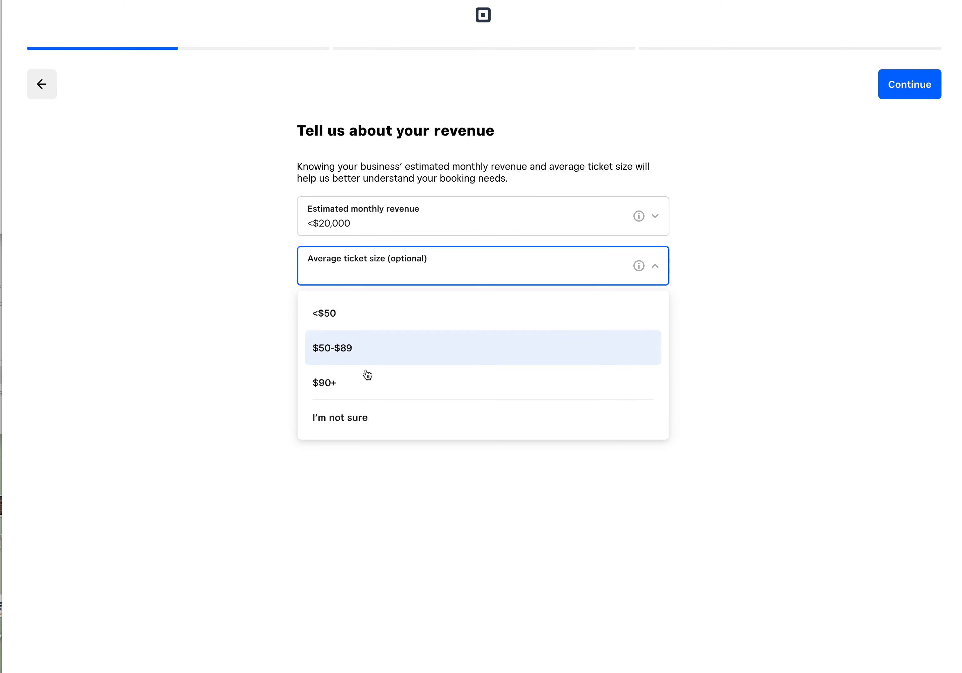
pyautogui.click(344, 350)
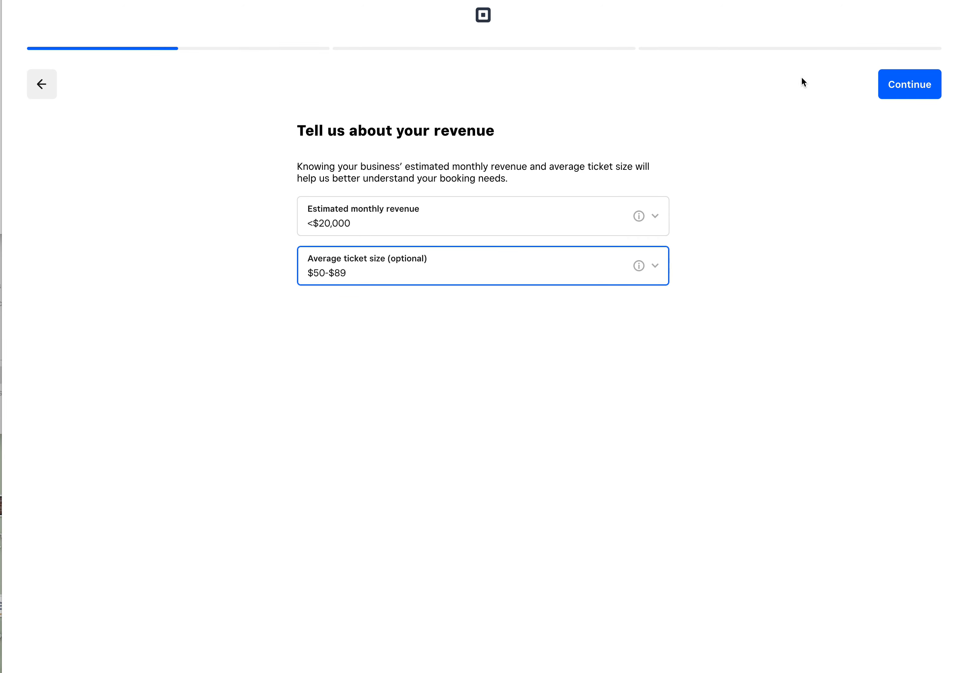
pyautogui.click(910, 84)
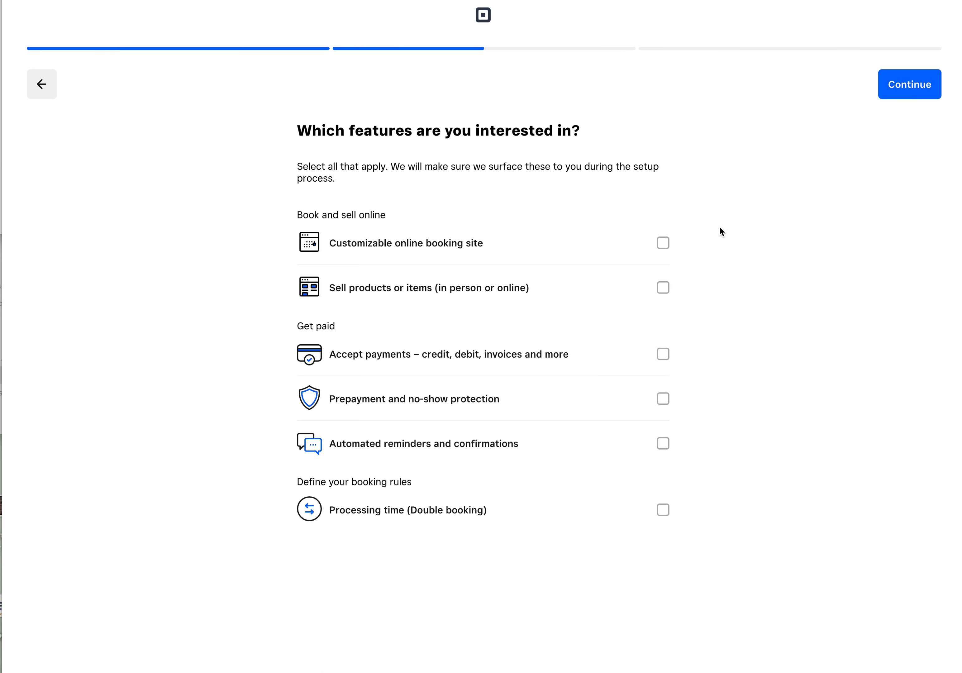
# Tick online booking site, payments, prepayment/no-show protection and automated reminders, then continue
pyautogui.click(664, 245)
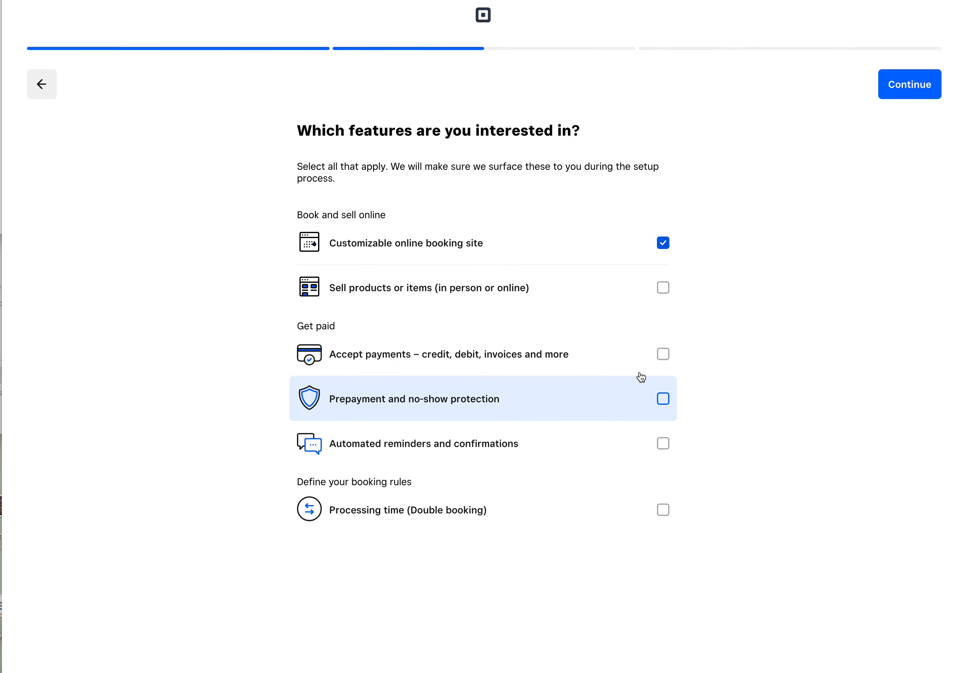
pyautogui.click(666, 357)
pyautogui.click(665, 400)
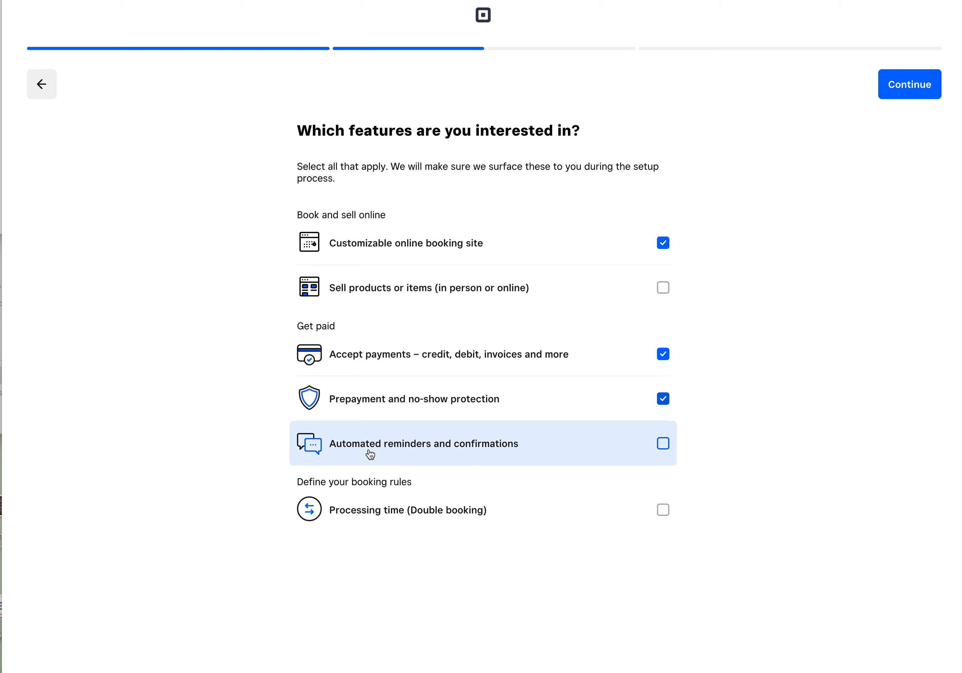
pyautogui.click(663, 445)
pyautogui.click(924, 96)
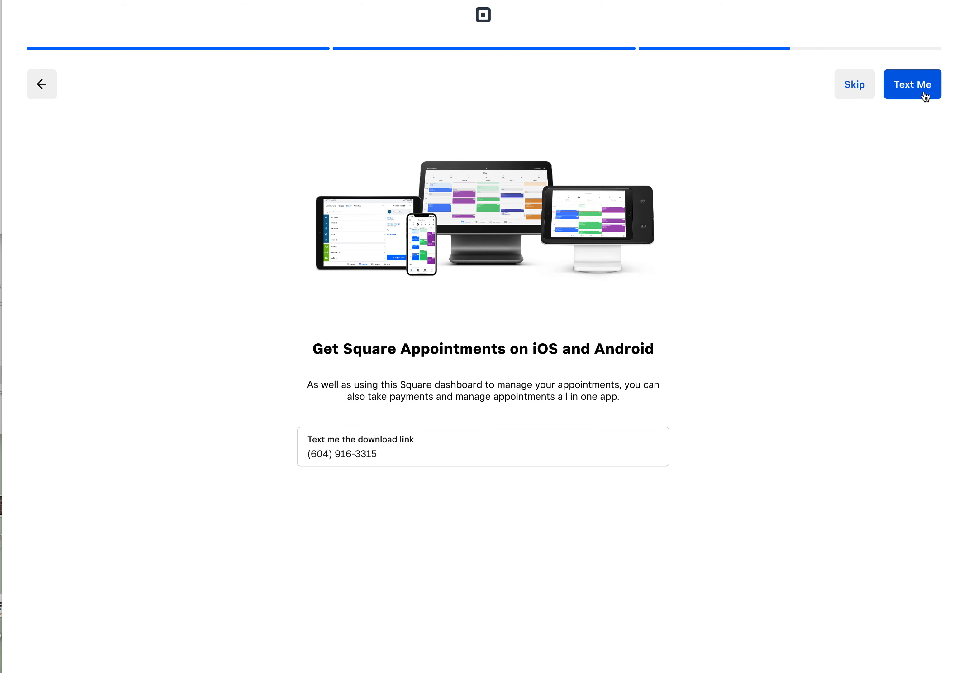
# Skip the Square Appointments mobile app download page
pyautogui.click(852, 93)
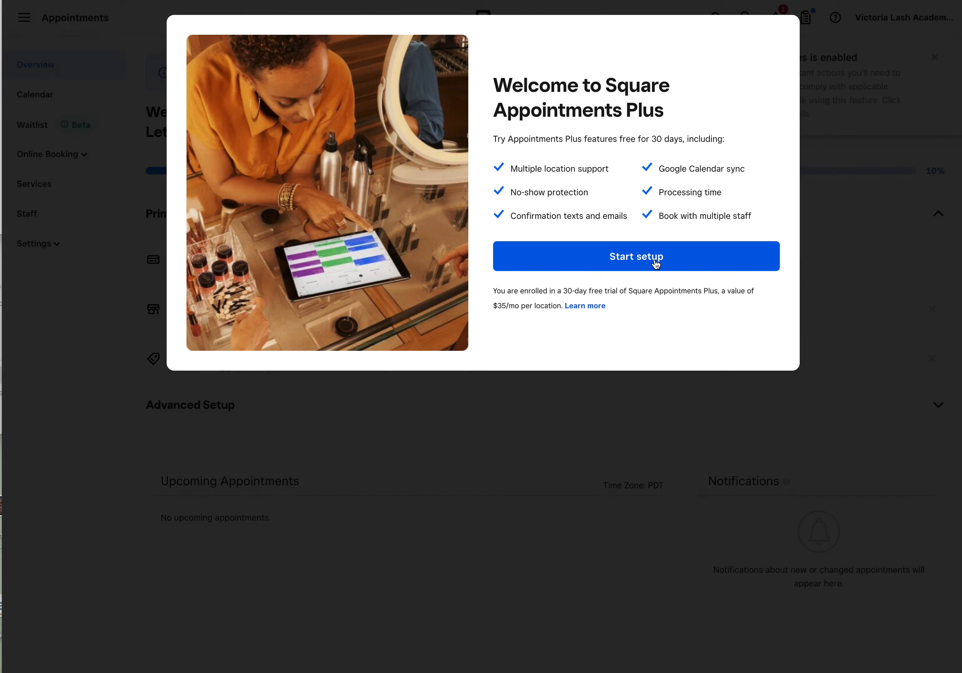
# Close the Appointments Plus welcome and Instant Profiles notice, browse the sidebar, then open Services
pyautogui.click(656, 263)
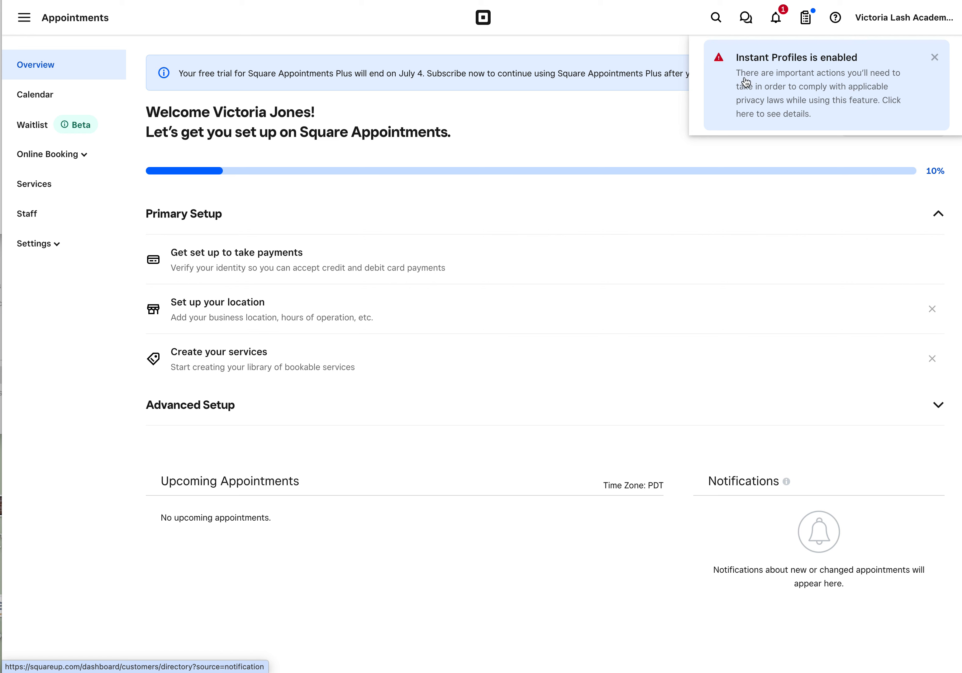
pyautogui.click(934, 58)
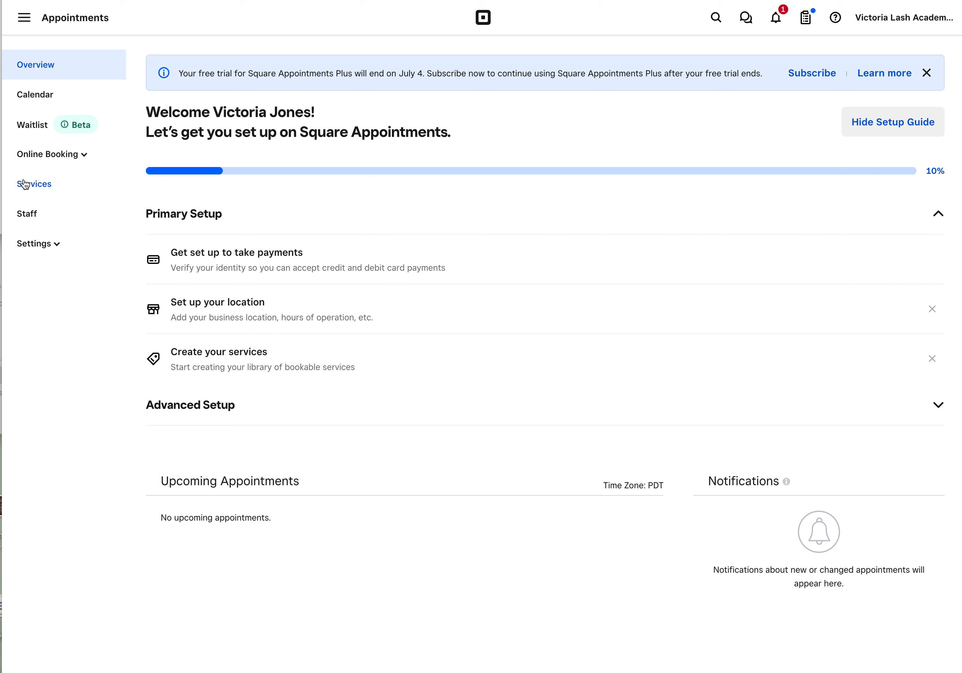
pyautogui.click(58, 246)
pyautogui.click(58, 247)
pyautogui.click(35, 100)
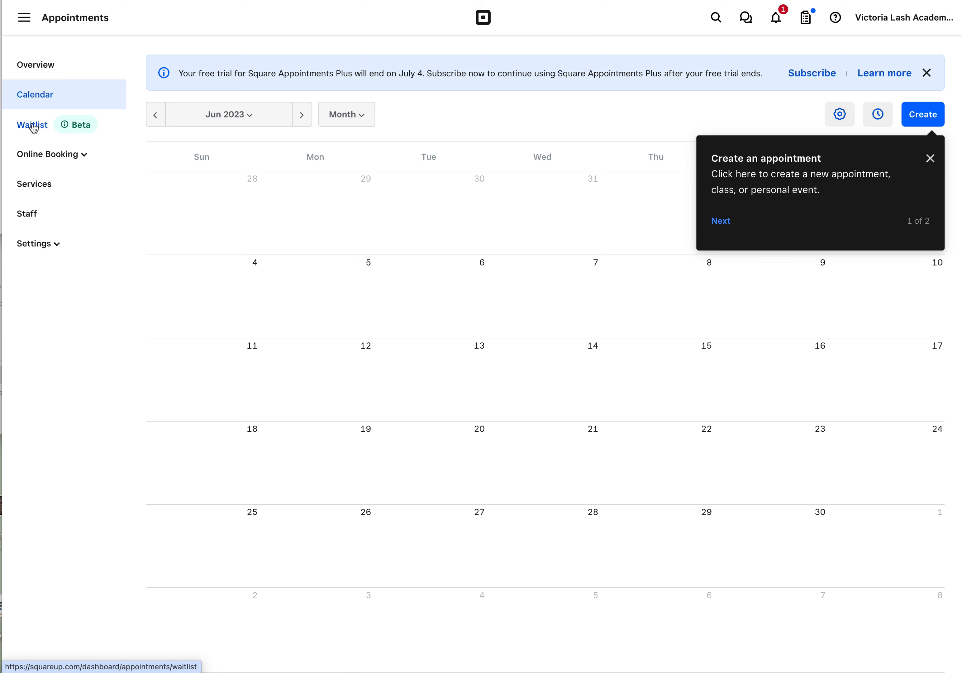
pyautogui.click(35, 155)
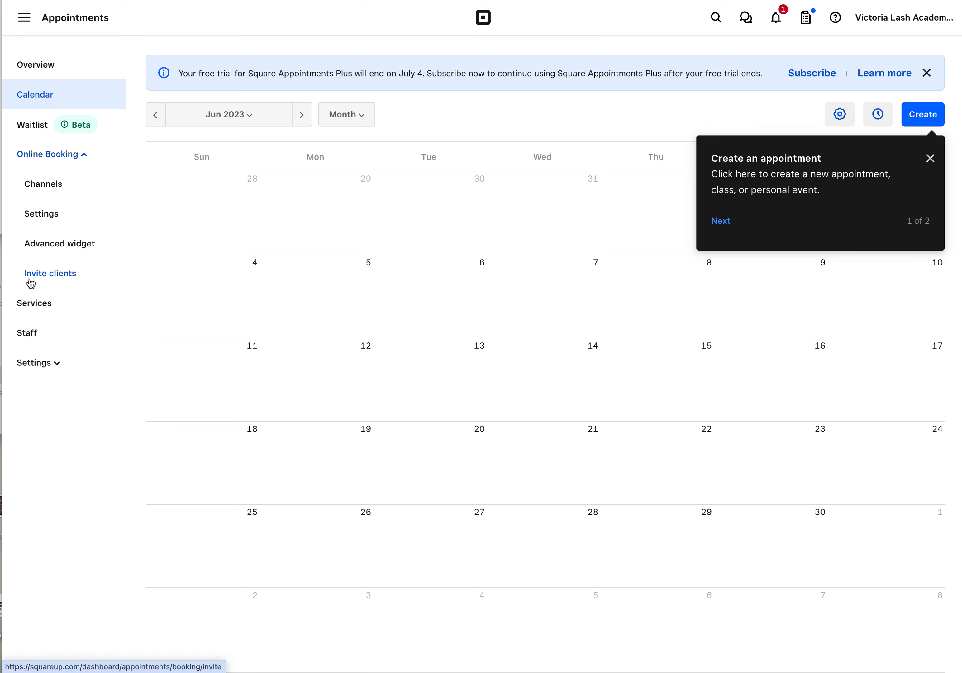
pyautogui.click(31, 314)
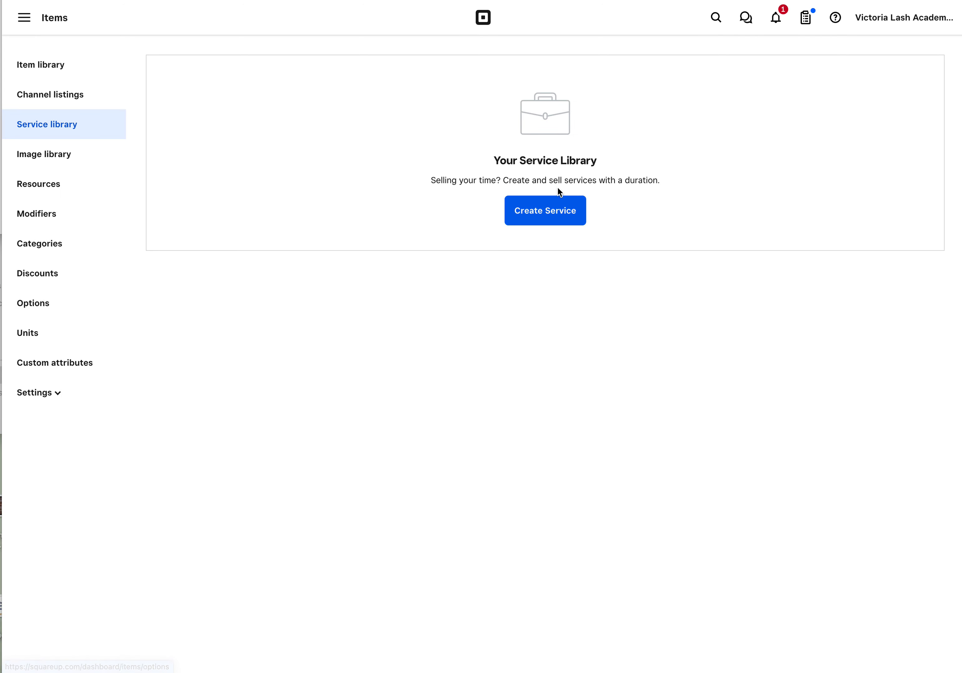
# Create a new service named Full Set Classic Lashes and give it a green colour
pyautogui.click(558, 215)
pyautogui.click(383, 125)
pyautogui.click(383, 137)
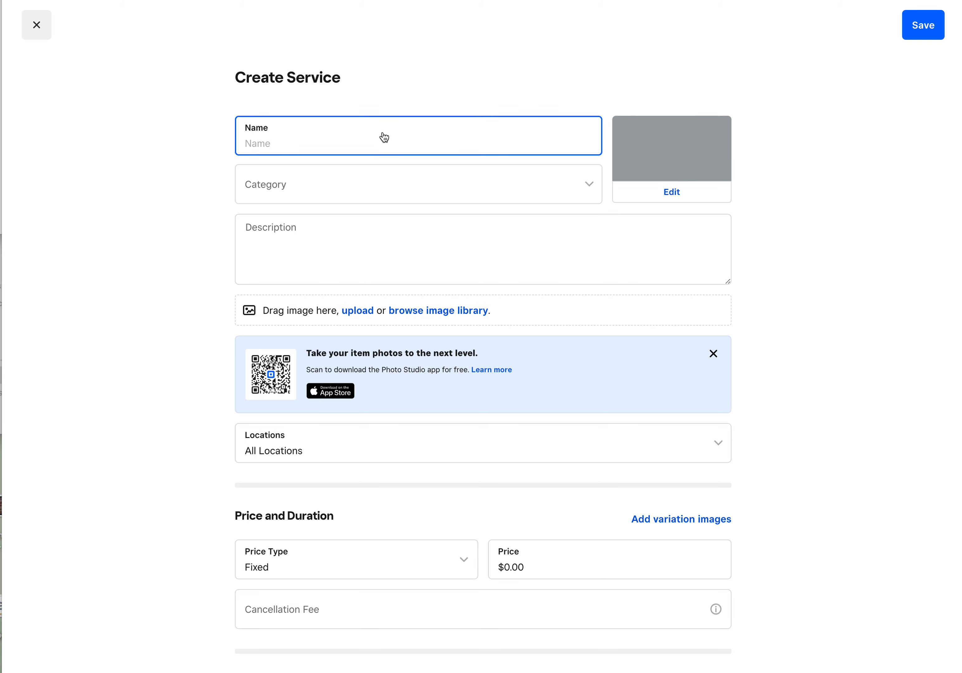
pyautogui.write('Full Set Classic Lashes')
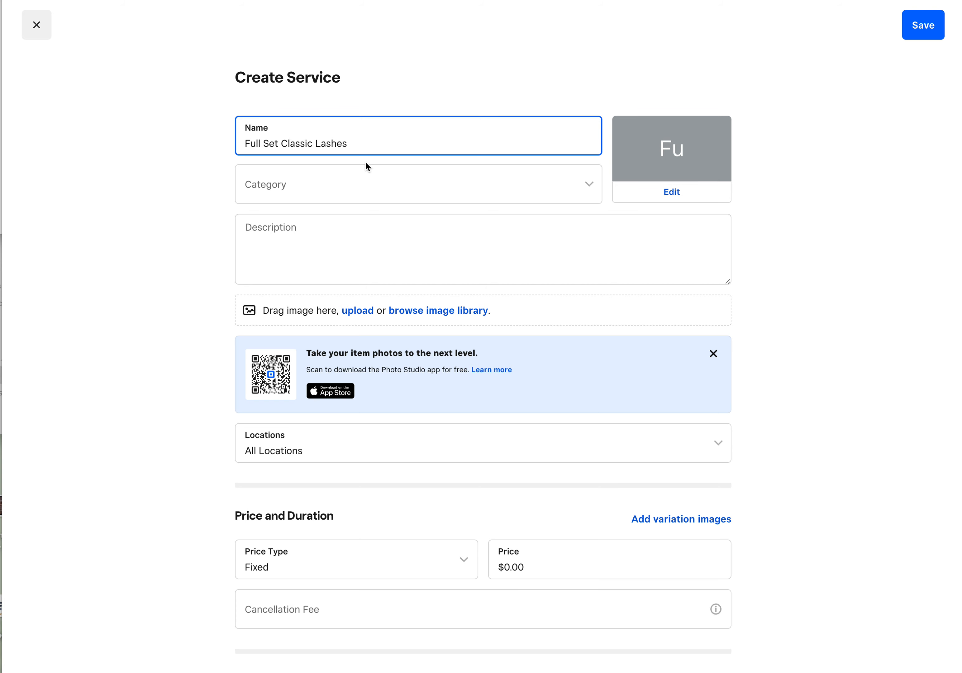
pyautogui.click(361, 192)
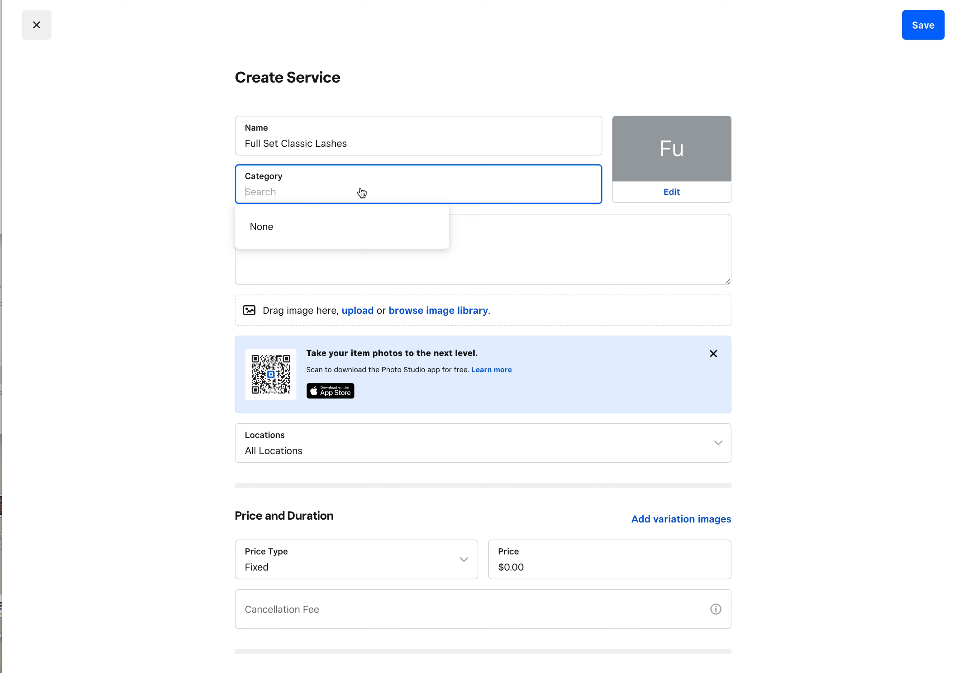
pyautogui.click(203, 190)
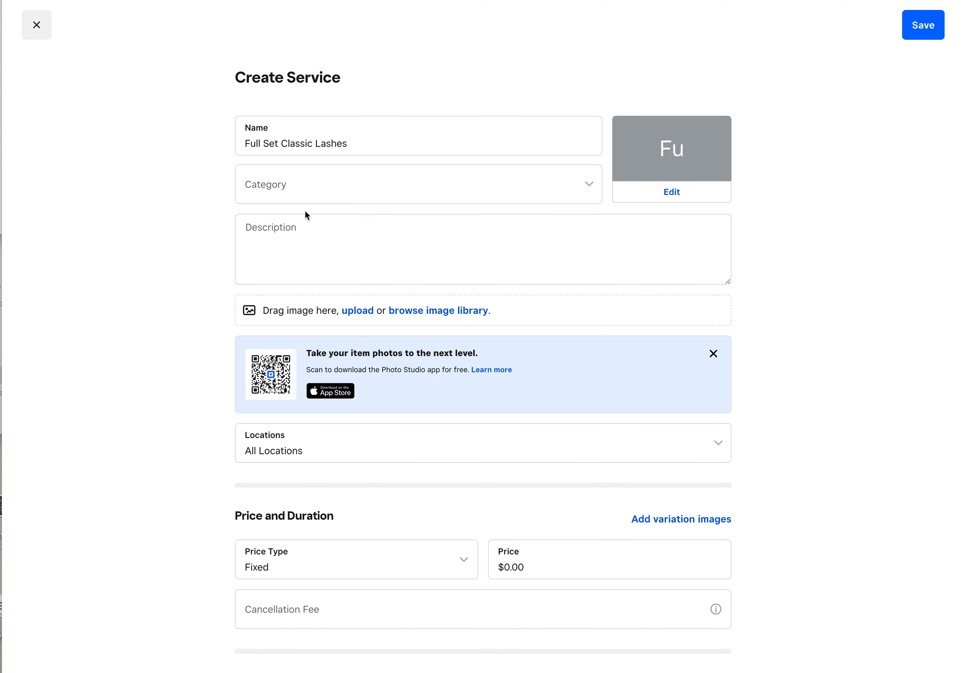
pyautogui.click(291, 223)
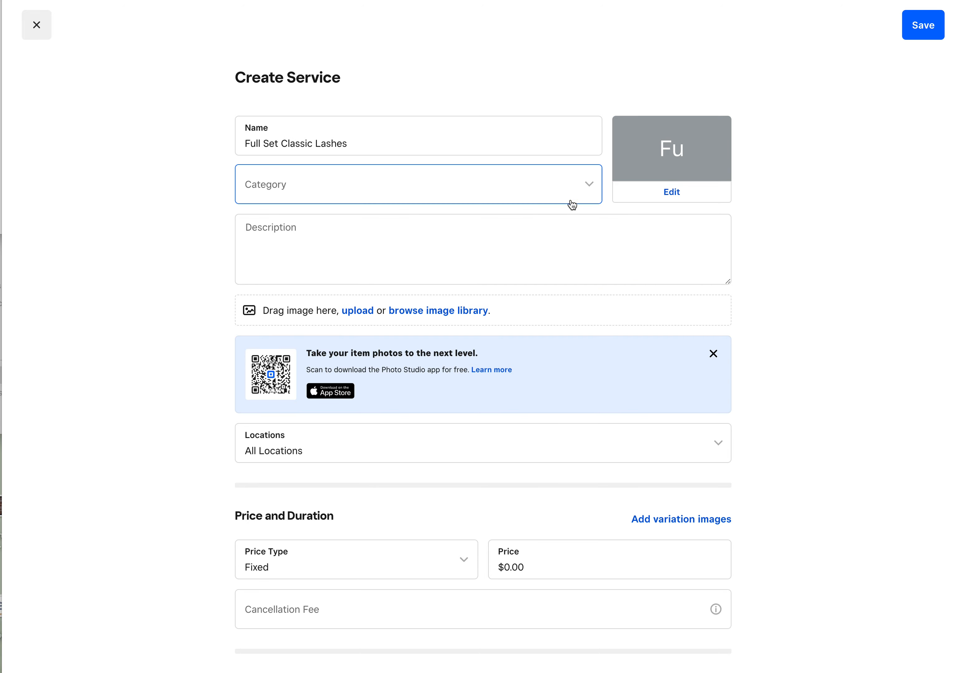
pyautogui.click(710, 145)
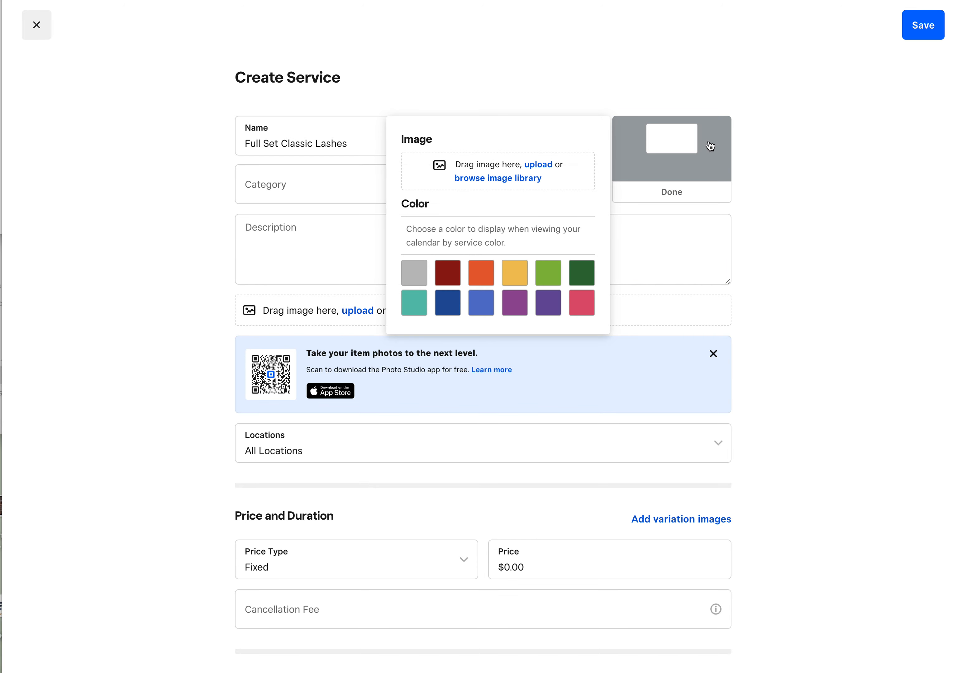
pyautogui.click(558, 281)
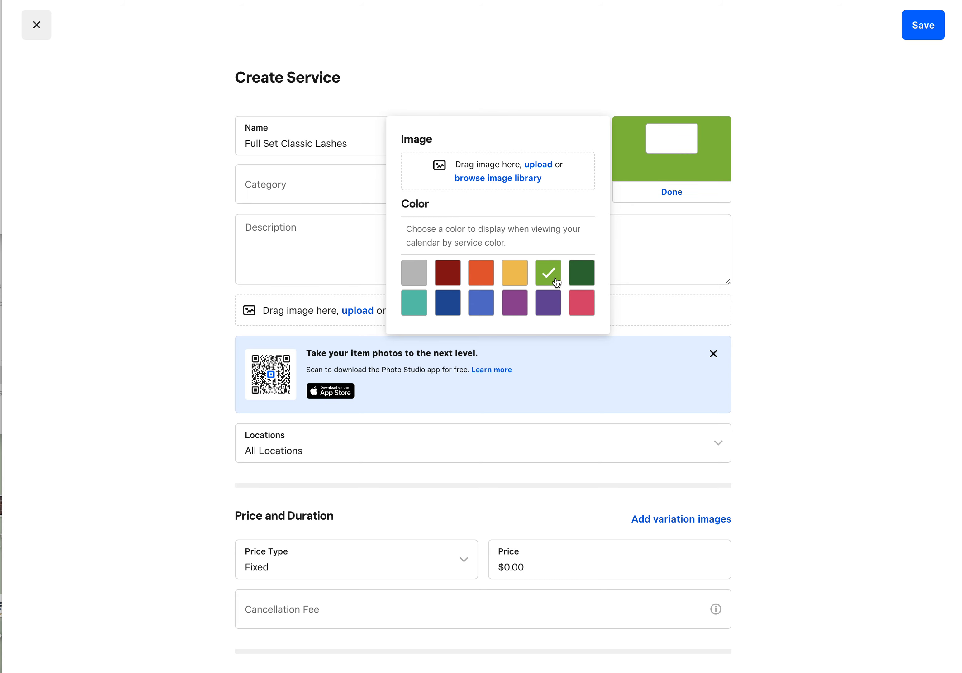
pyautogui.click(800, 271)
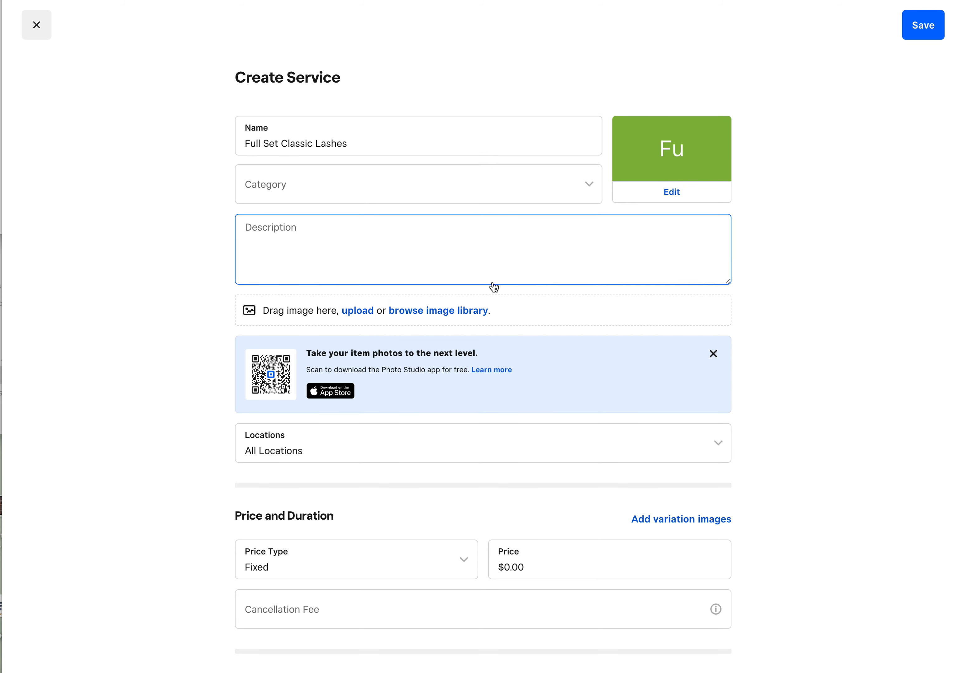
# Set the service's price type to Fixed
pyautogui.scroll(-3, 427, 286)
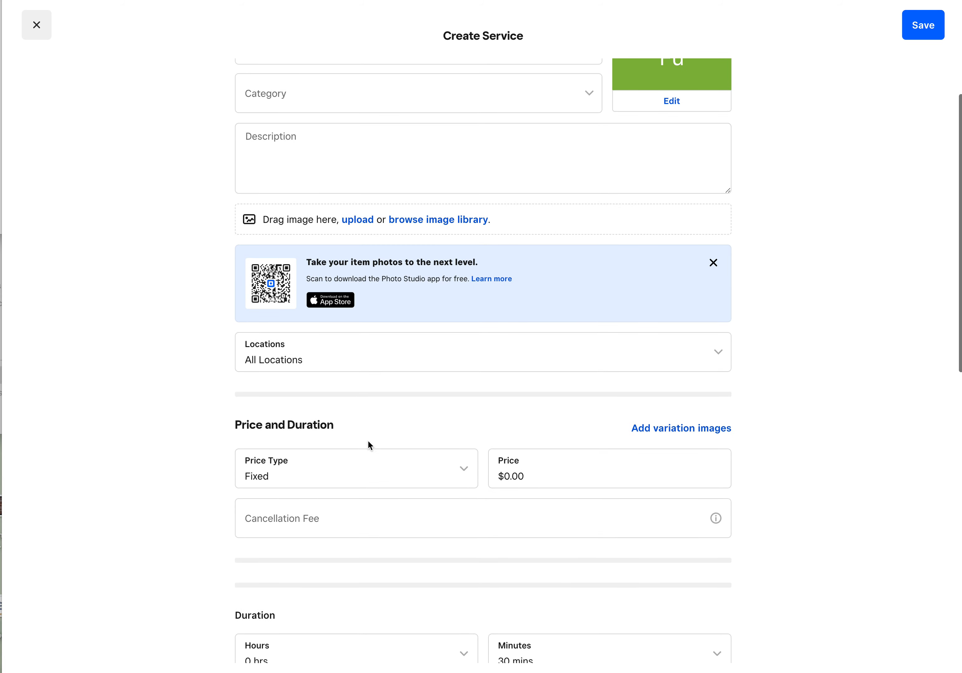
pyautogui.click(476, 480)
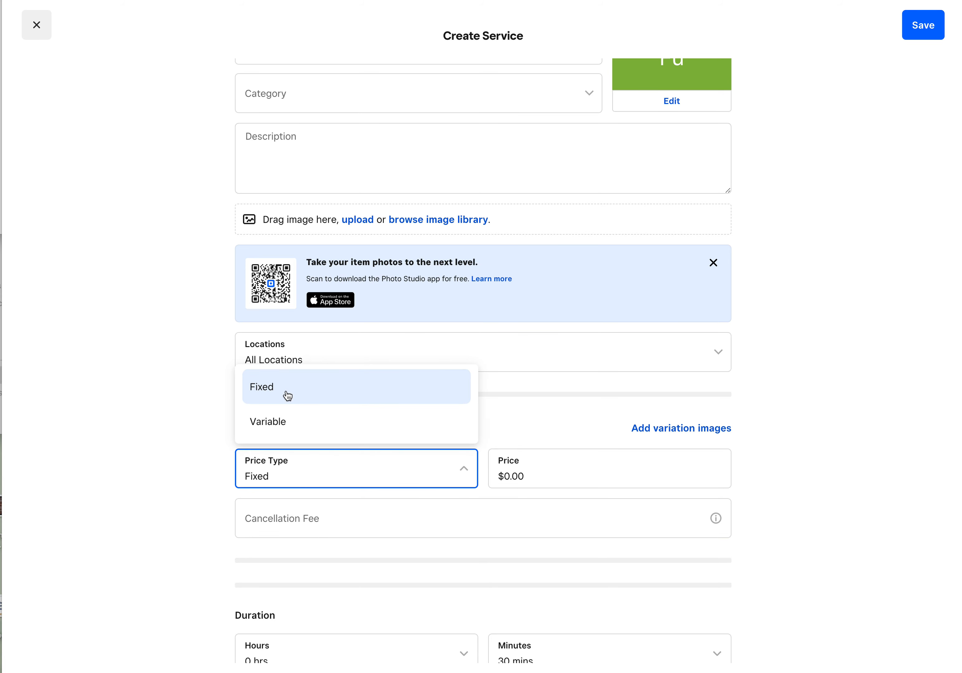
pyautogui.click(283, 421)
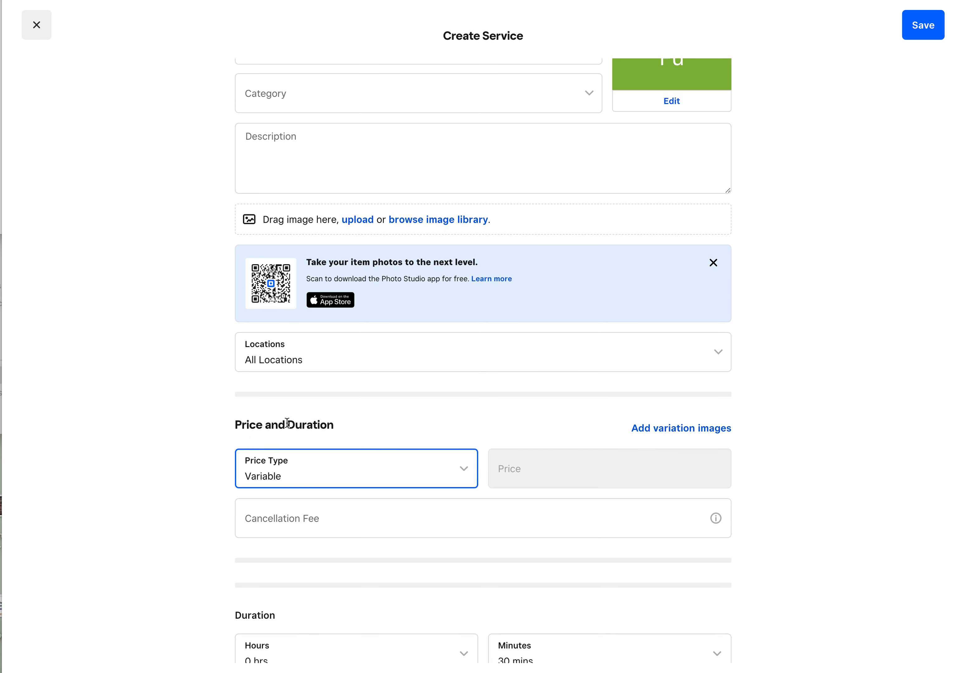
pyautogui.click(455, 478)
pyautogui.click(456, 477)
pyautogui.scroll(-4, 665, 438)
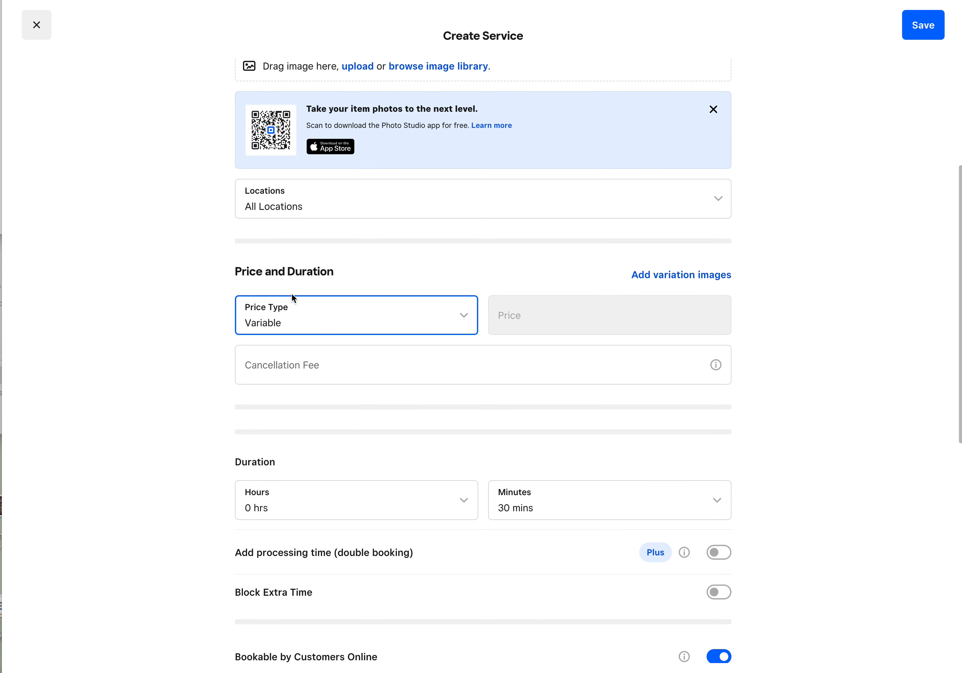
pyautogui.click(286, 327)
pyautogui.click(286, 328)
pyautogui.click(593, 318)
pyautogui.click(513, 366)
pyautogui.click(396, 318)
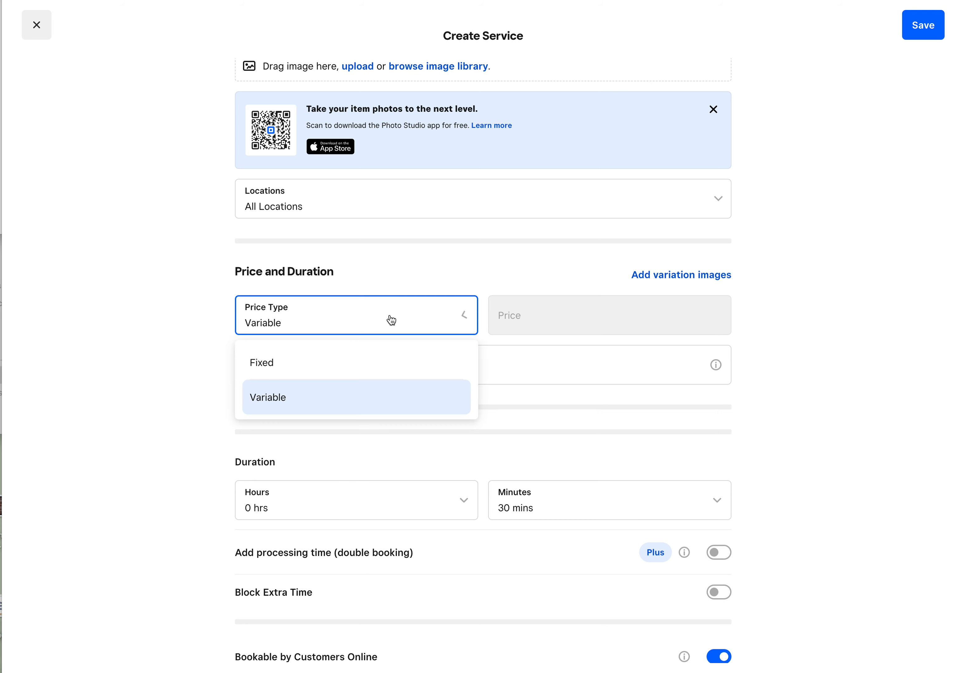
pyautogui.click(369, 359)
# Enter a $90.00 price and a $45.00 cancellation fee
pyautogui.click(523, 323)
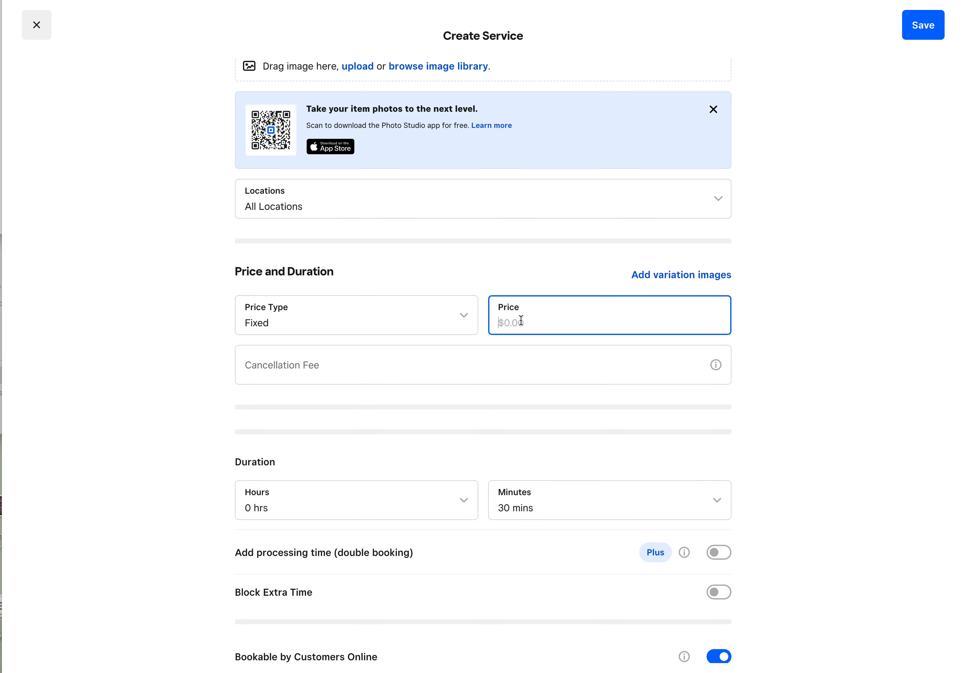
pyautogui.write('6')
pyautogui.press('BackSpace')
pyautogui.write('90')
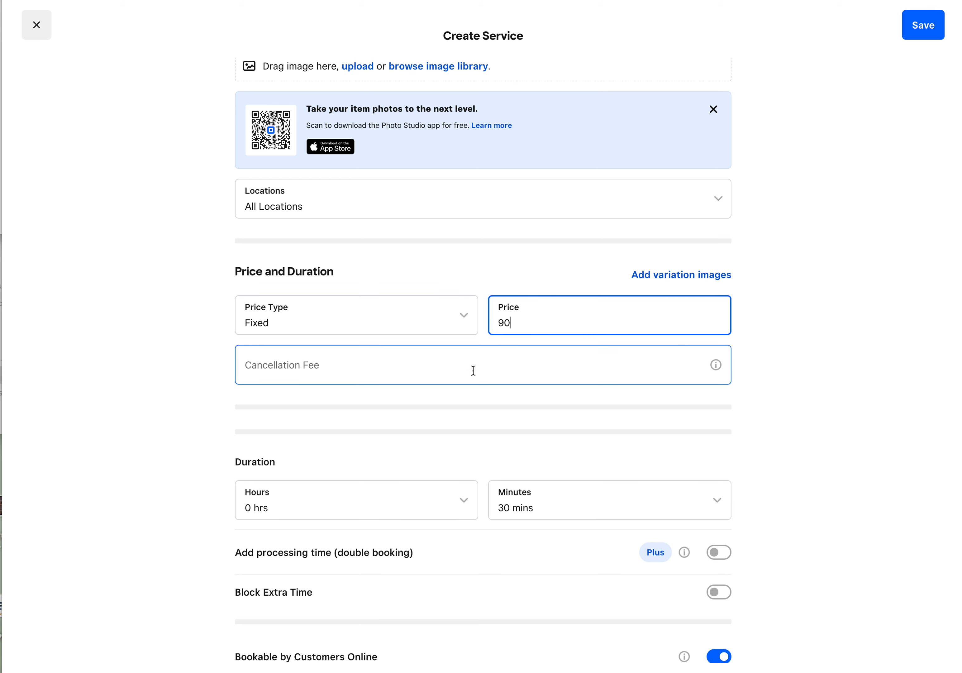
pyautogui.click(360, 372)
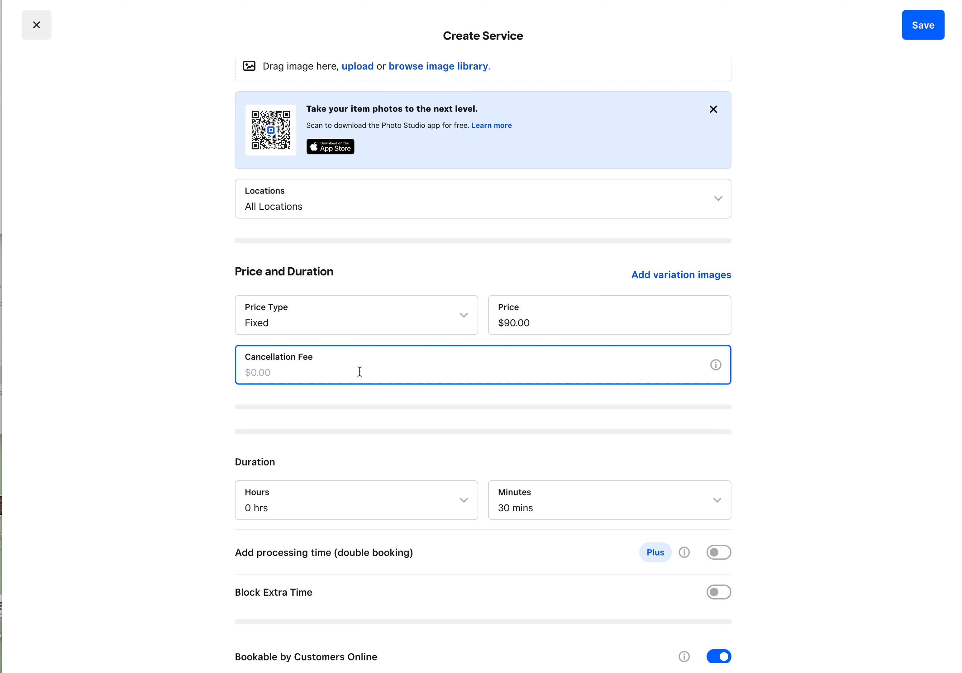
pyautogui.write('45')
pyautogui.press('Tab')
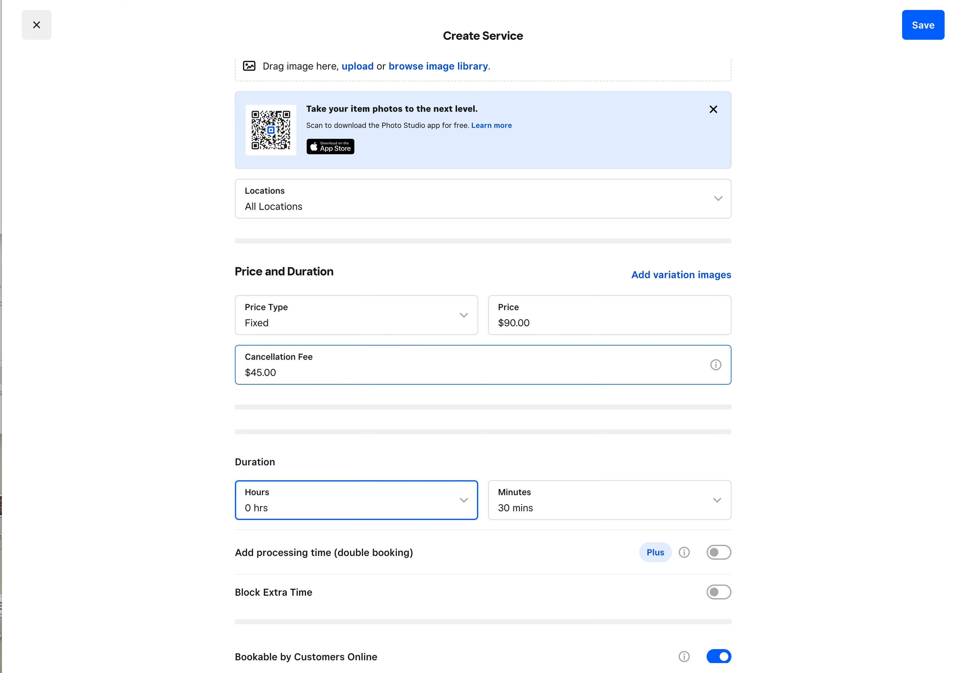
# Set the service duration to 3 hrs 30 mins
pyautogui.scroll(-5, 483, 386)
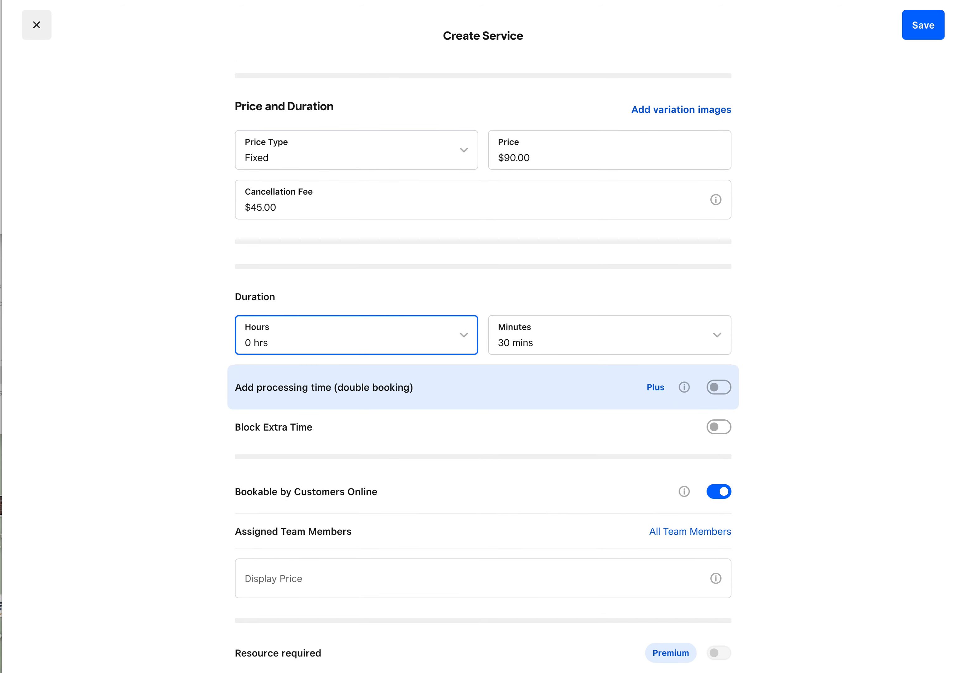
pyautogui.click(463, 336)
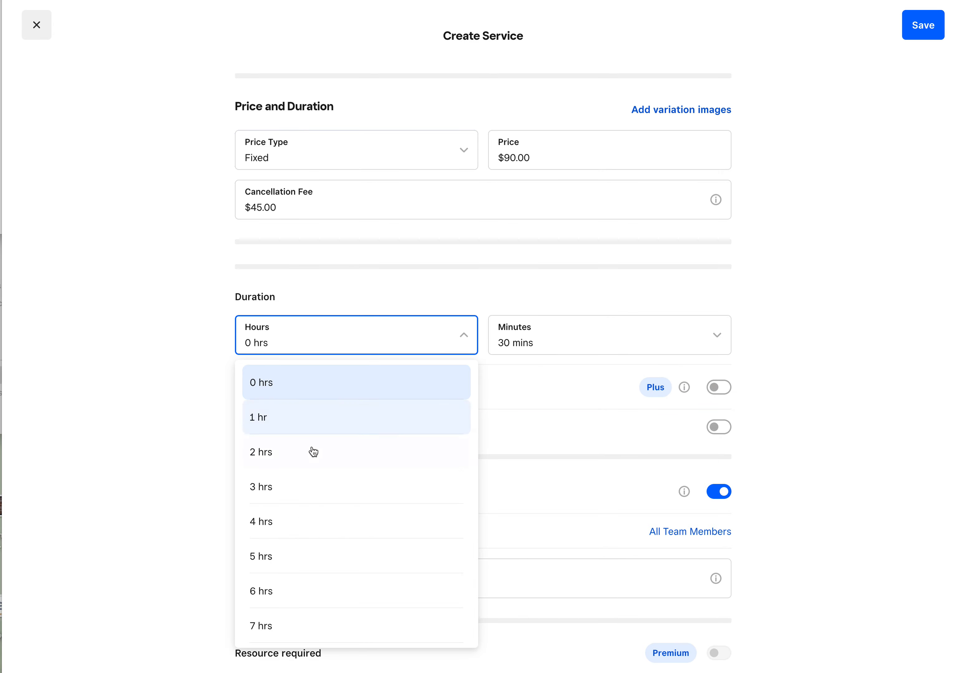
pyautogui.click(298, 489)
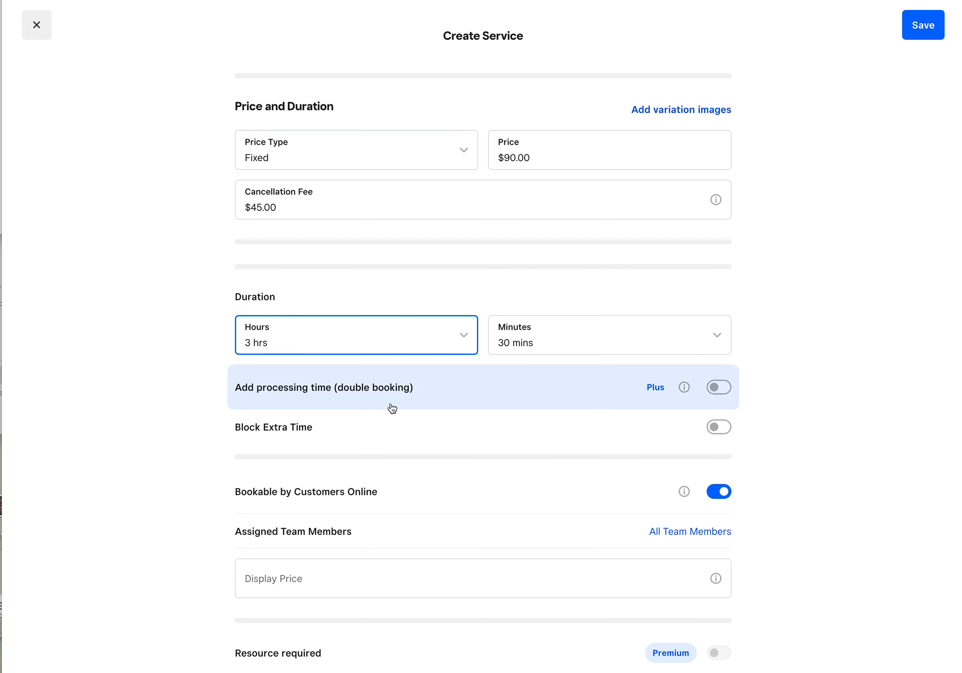
# Save the Full Set Classic Lashes service
pyautogui.scroll(-1, 392, 404)
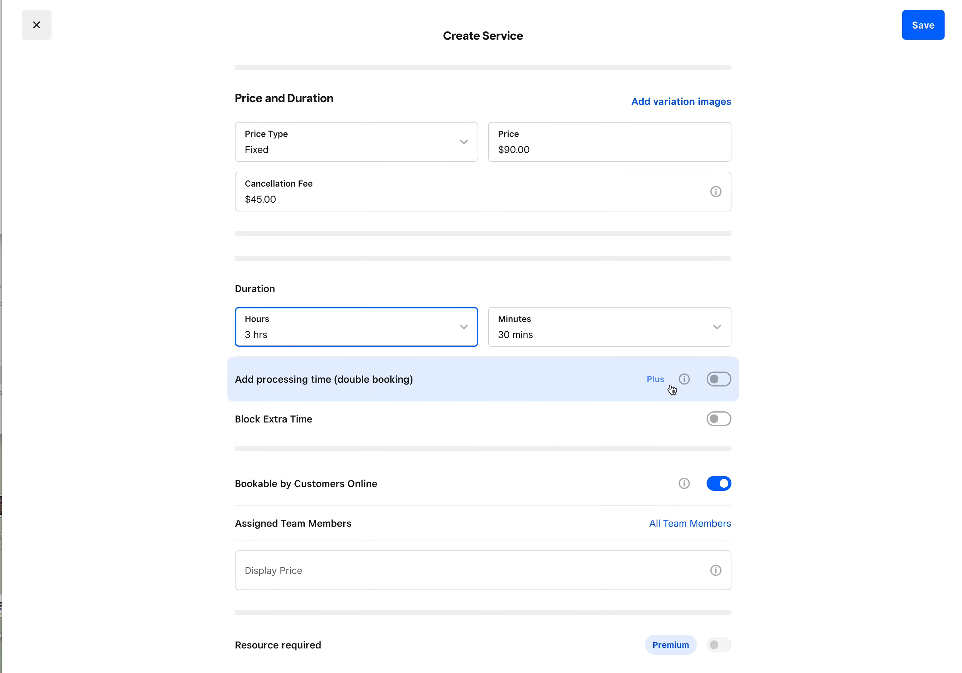
pyautogui.scroll(1, 663, 392)
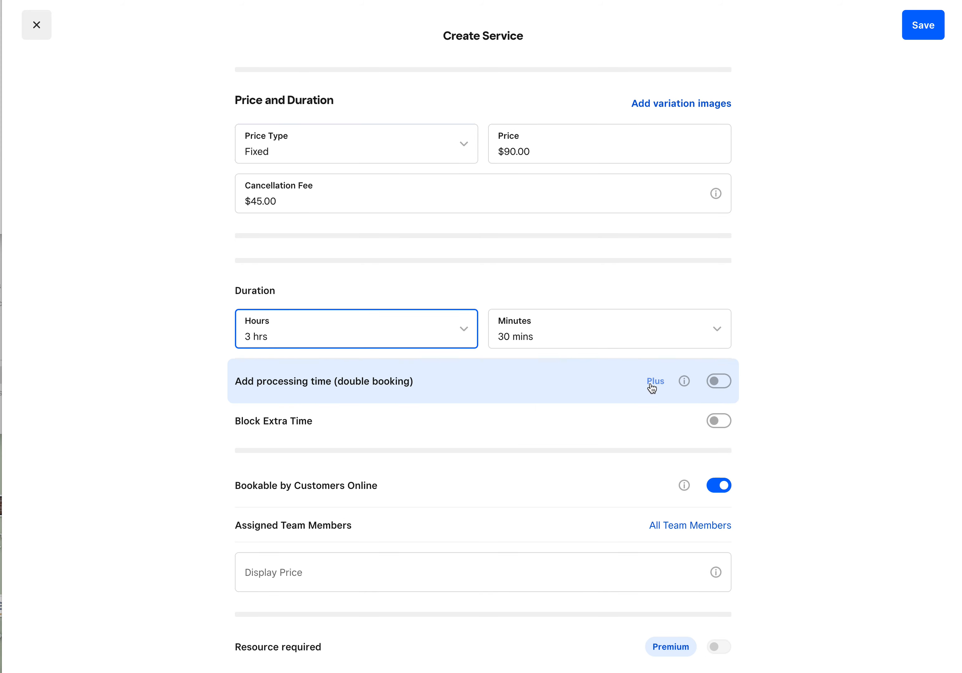
pyautogui.scroll(-5, 651, 387)
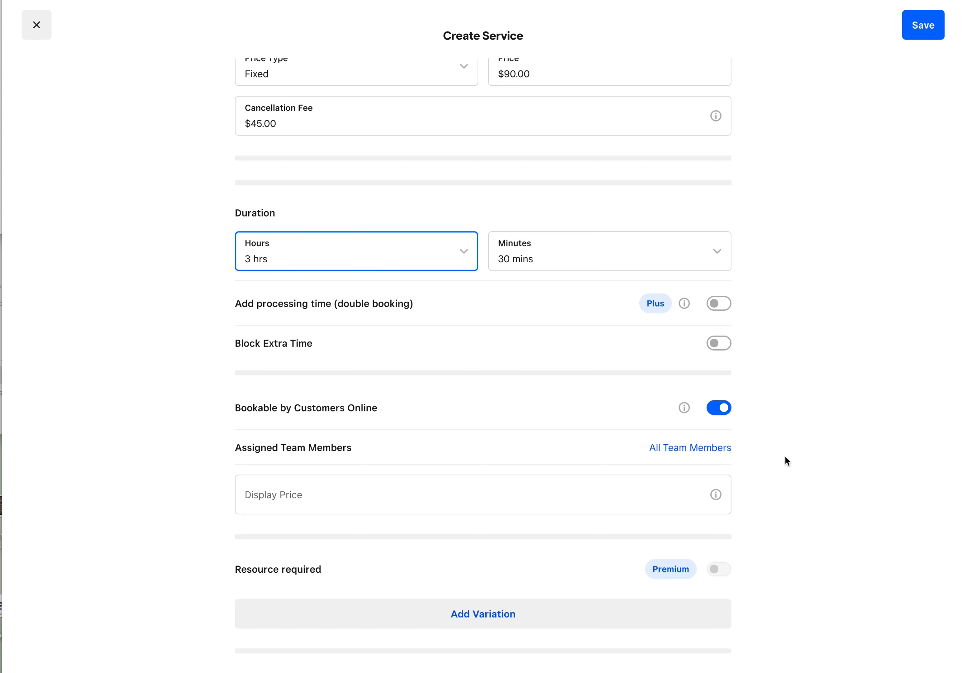
pyautogui.scroll(-8, 784, 456)
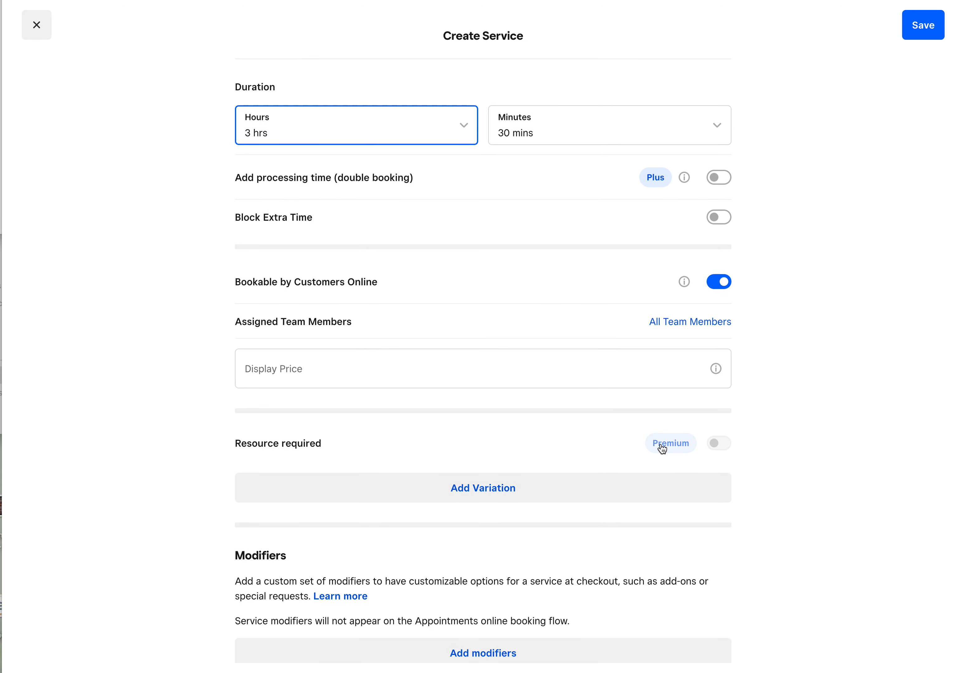
pyautogui.scroll(-6, 646, 462)
pyautogui.scroll(20, 646, 461)
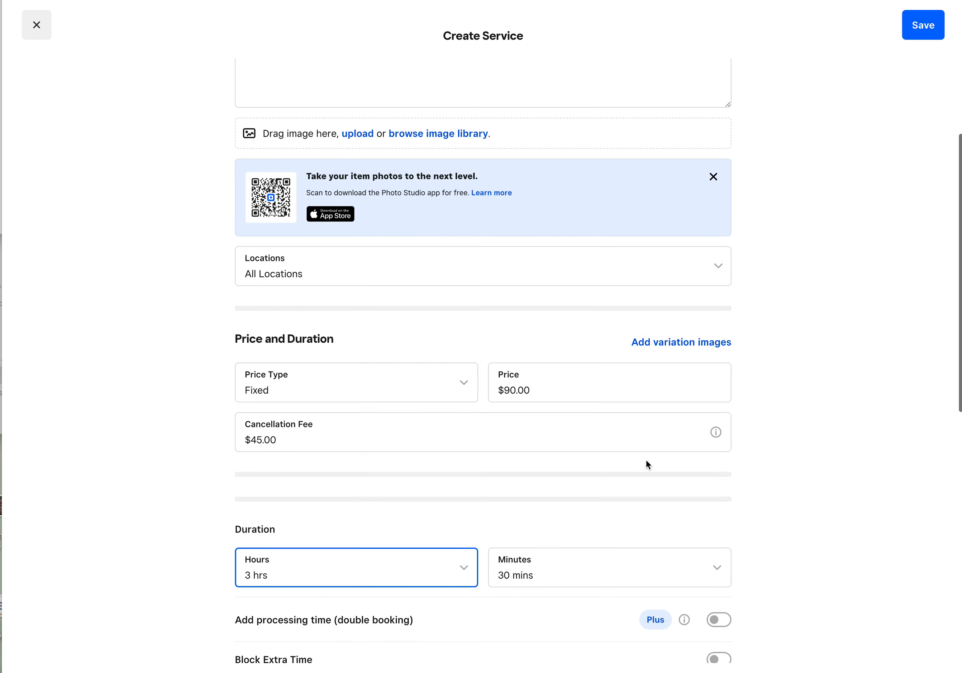
pyautogui.scroll(6, 645, 459)
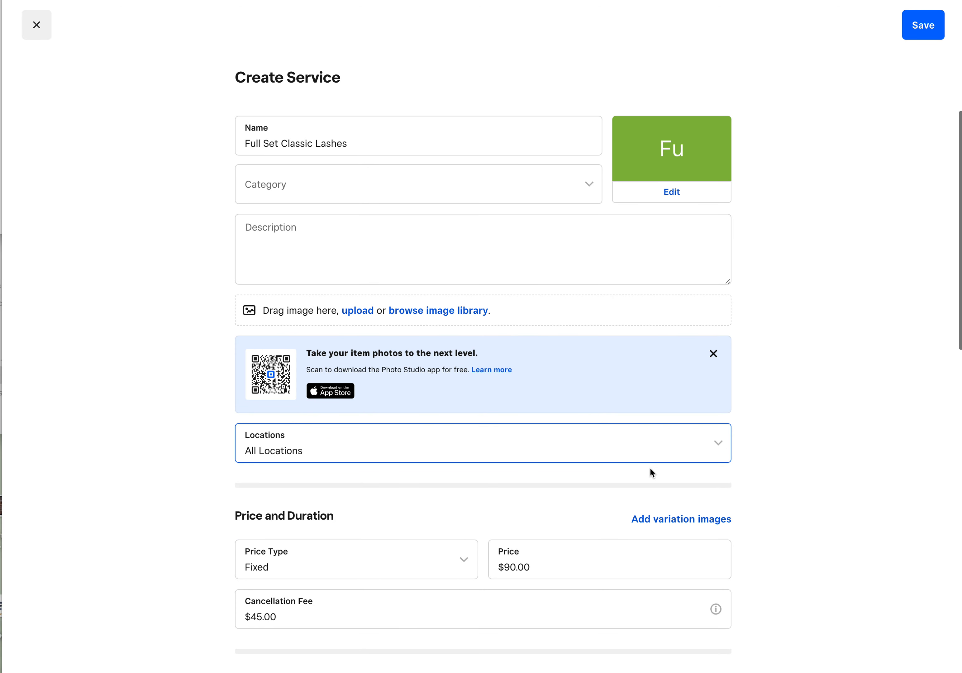
pyautogui.click(923, 32)
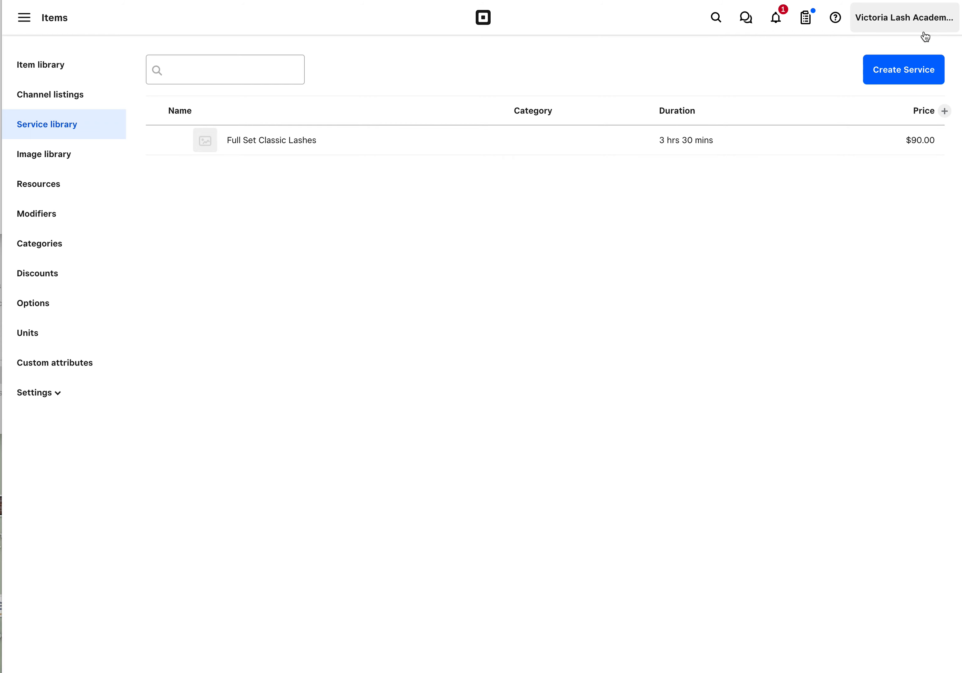
# Start another service named Regular Lash Fill
pyautogui.click(890, 74)
pyautogui.scroll(-1, 412, 133)
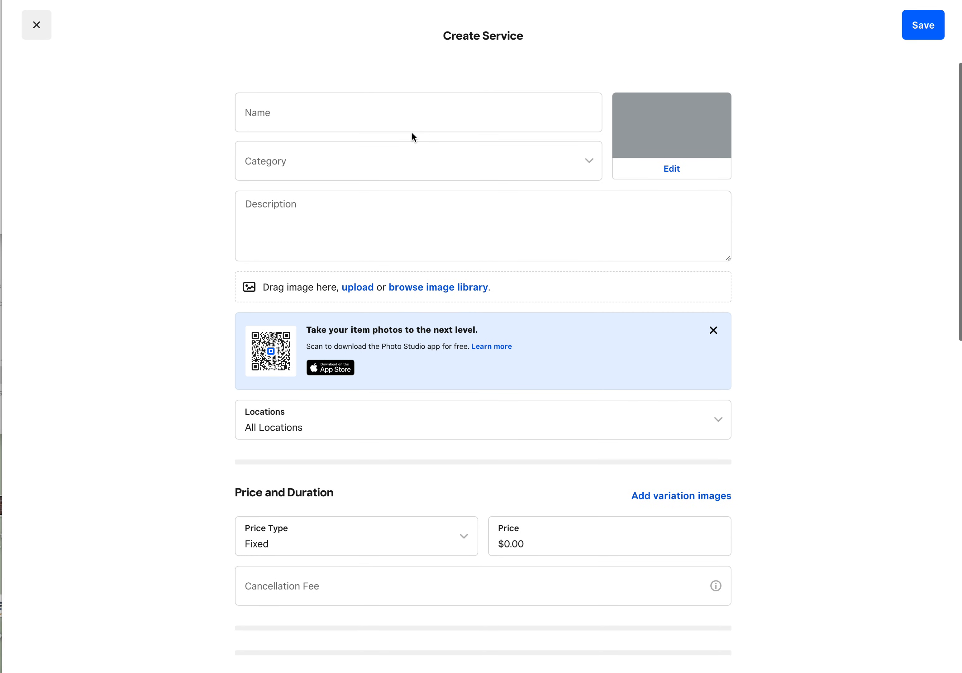
pyautogui.click(408, 122)
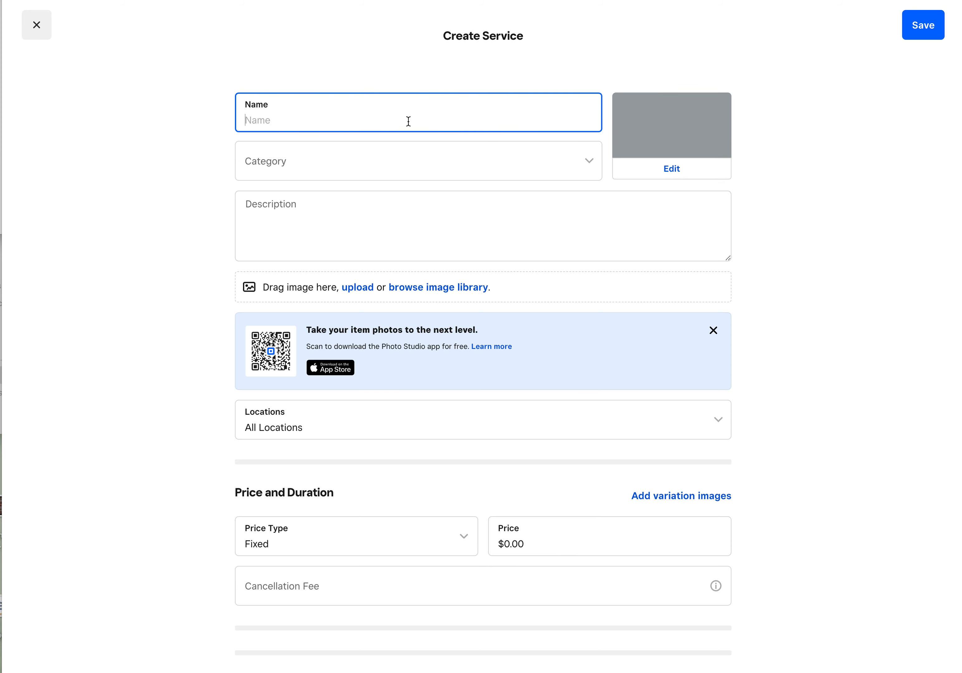
pyautogui.write('Regular Lash Fill')
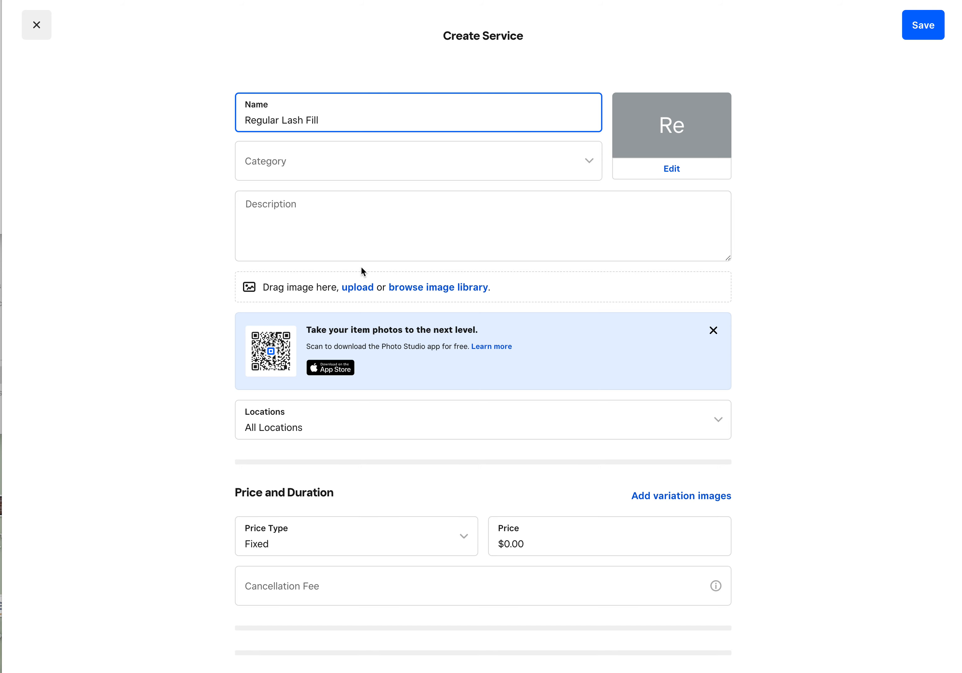
# Set its price to $55.00 and its cancellation fee to $45.00
pyautogui.scroll(-5, 390, 271)
pyautogui.click(546, 396)
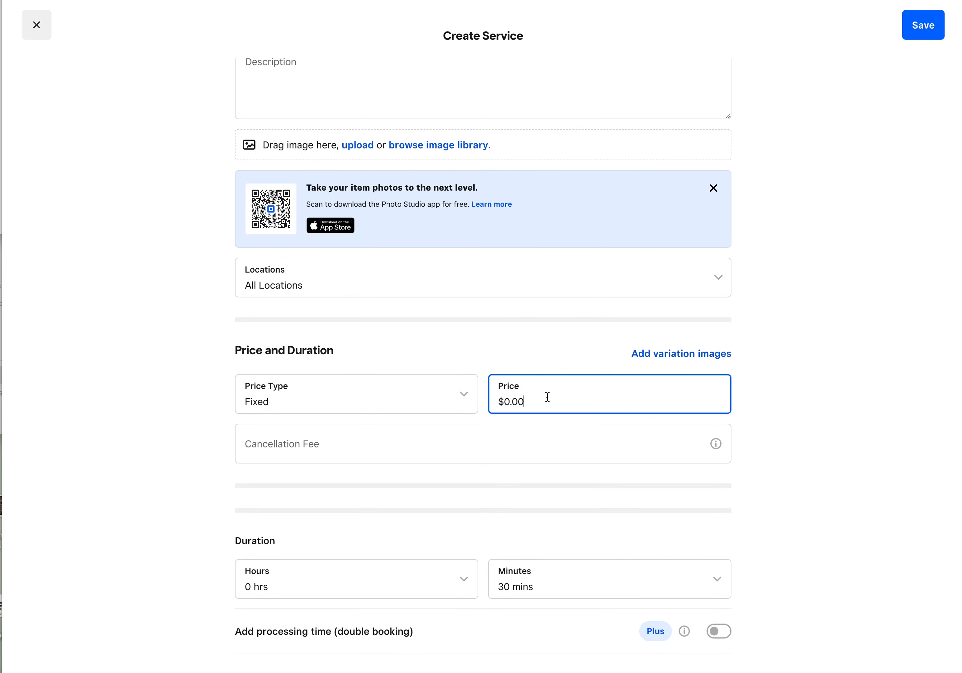
pyautogui.tripleClick(547, 397)
pyautogui.write('50')
pyautogui.press('BackSpace')
pyautogui.write('5')
pyautogui.press('Tab')
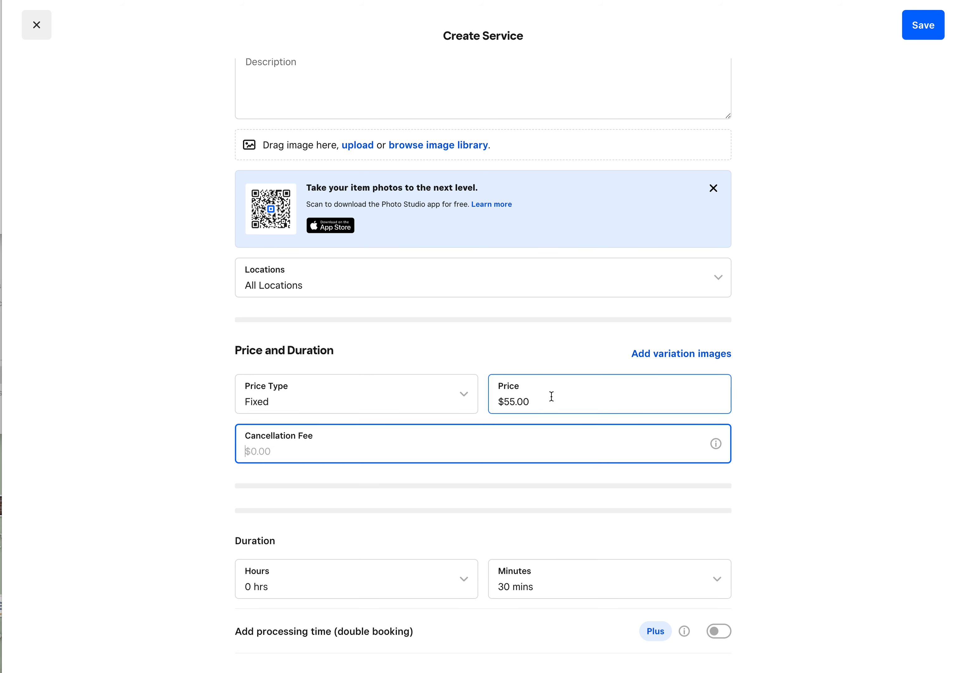
pyautogui.write('45')
pyautogui.press('Tab')
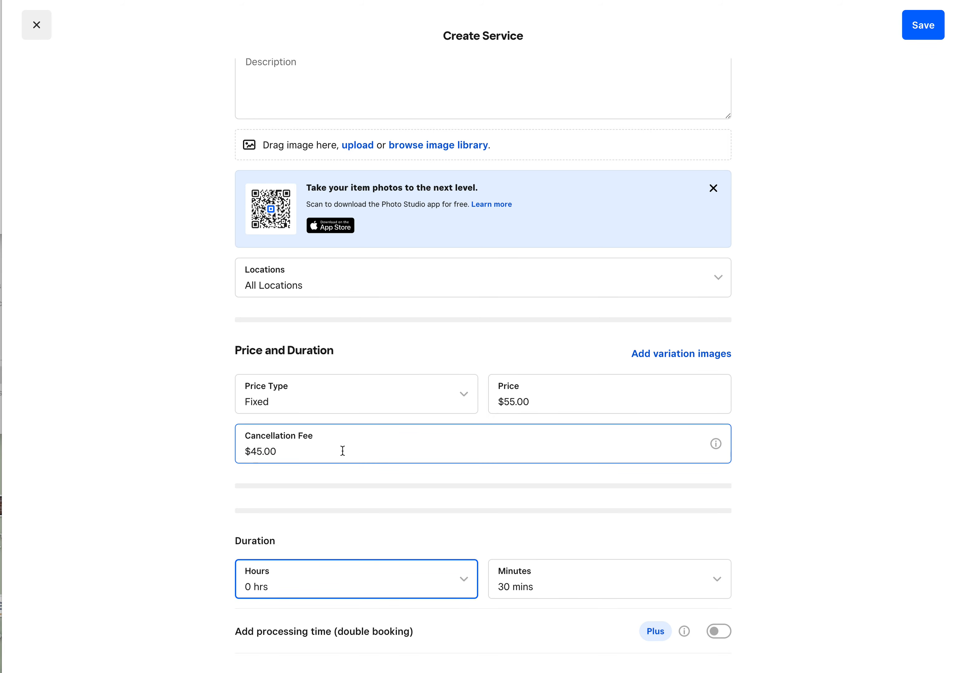
pyautogui.click(461, 580)
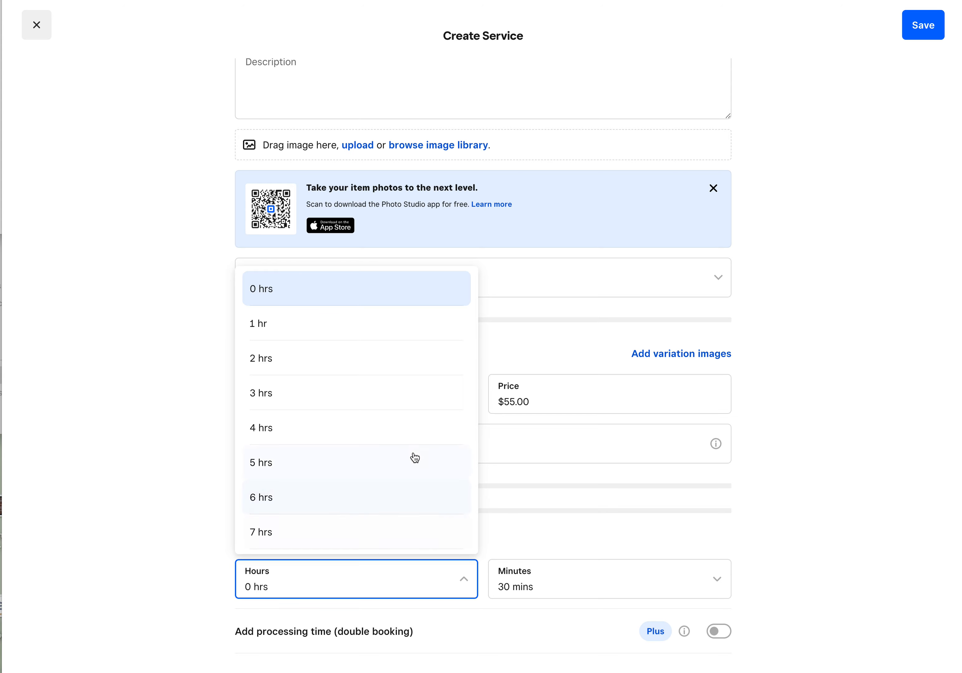
# Set Regular Lash Fill's duration to 1 hr 45 mins and save the service
pyautogui.click(400, 333)
pyautogui.click(533, 586)
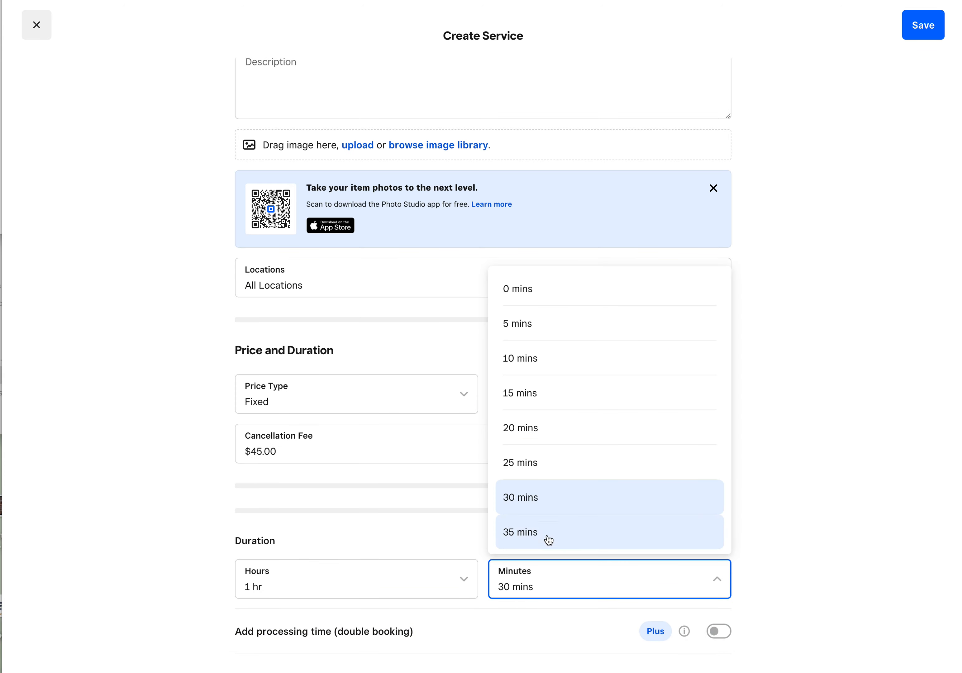
pyautogui.scroll(-2, 554, 476)
pyautogui.scroll(-2, 555, 476)
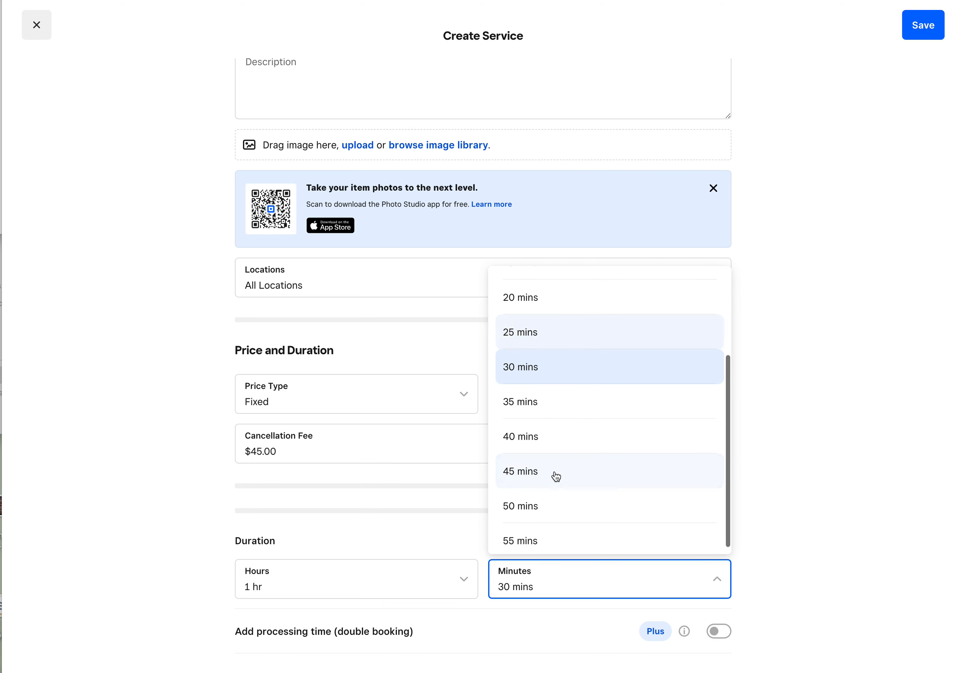
pyautogui.click(555, 476)
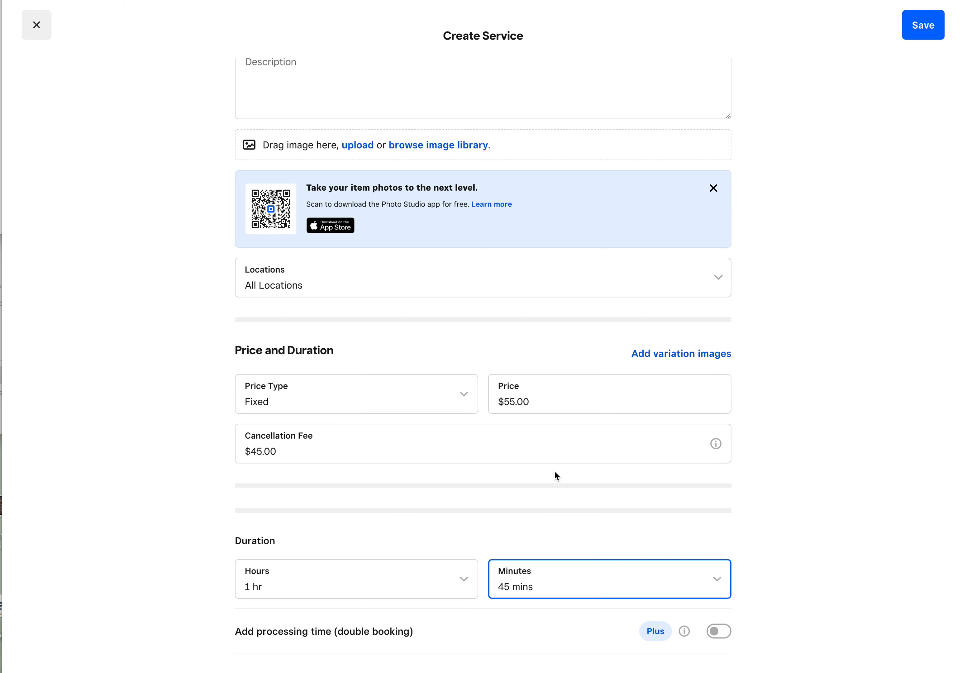
pyautogui.scroll(-2, 556, 475)
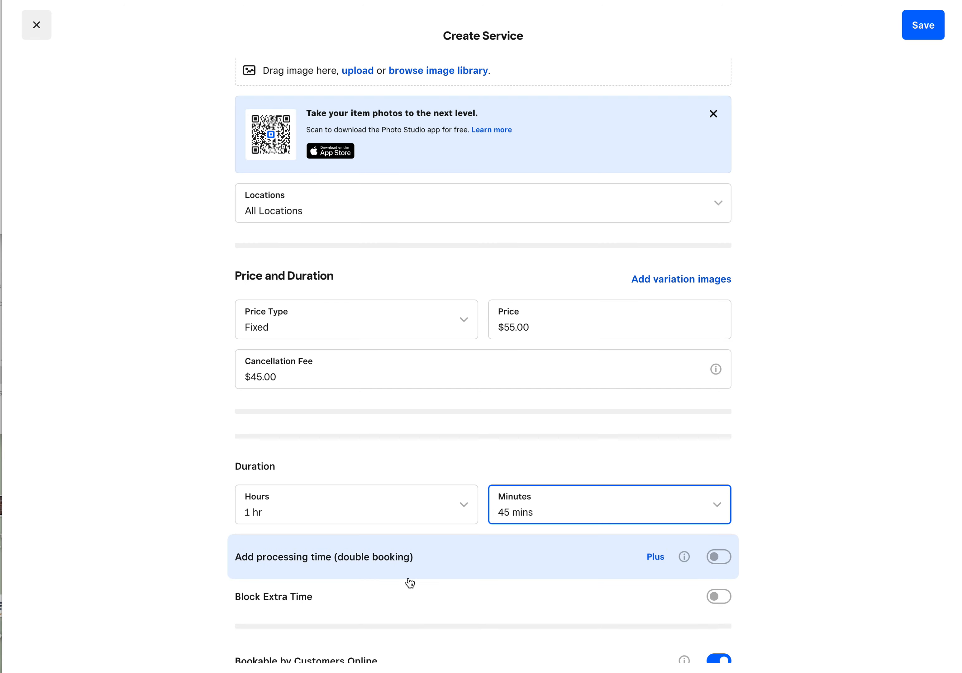
pyautogui.scroll(-3, 527, 498)
pyautogui.click(525, 498)
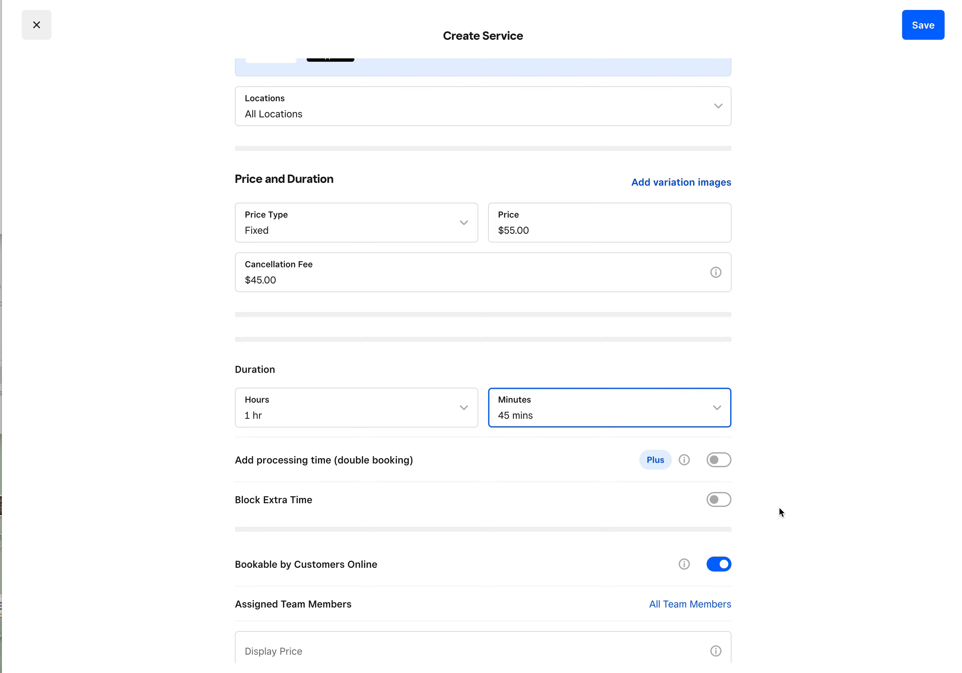
pyautogui.scroll(-3, 817, 202)
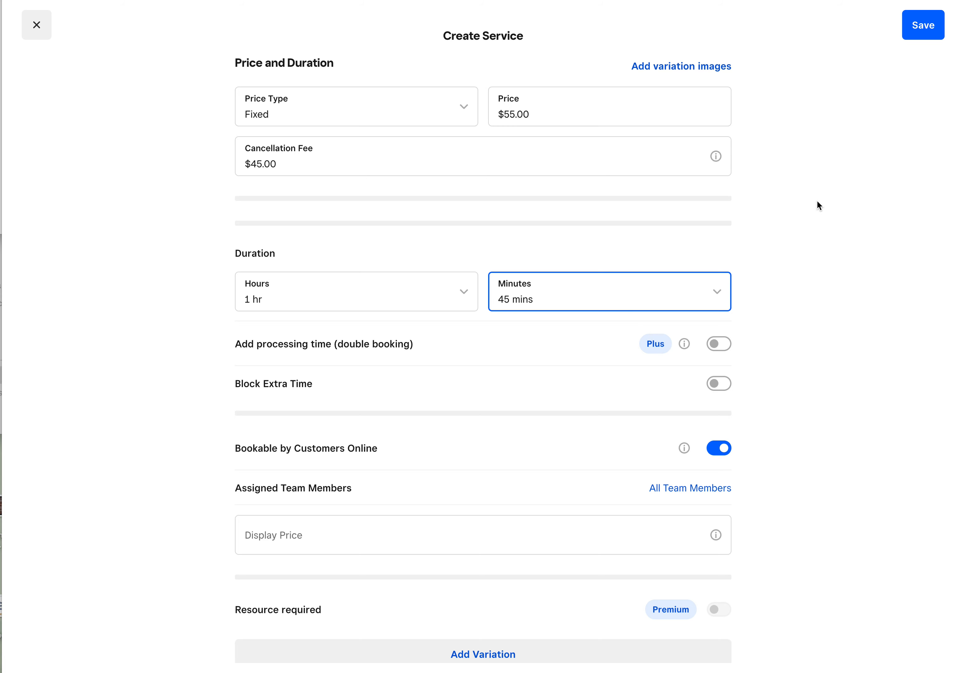
pyautogui.scroll(3, 816, 201)
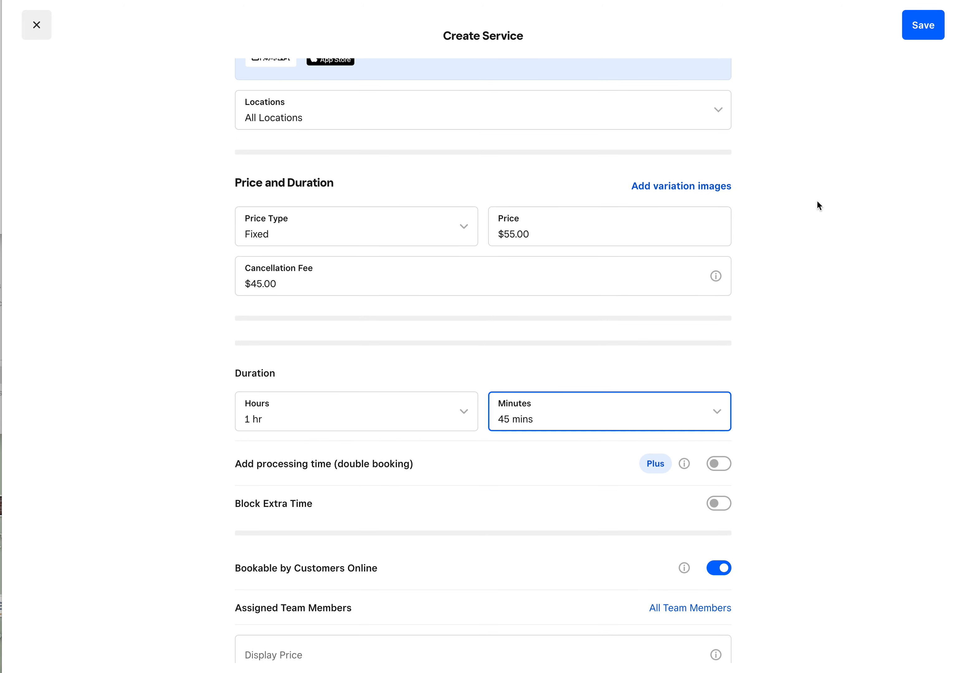
pyautogui.click(933, 26)
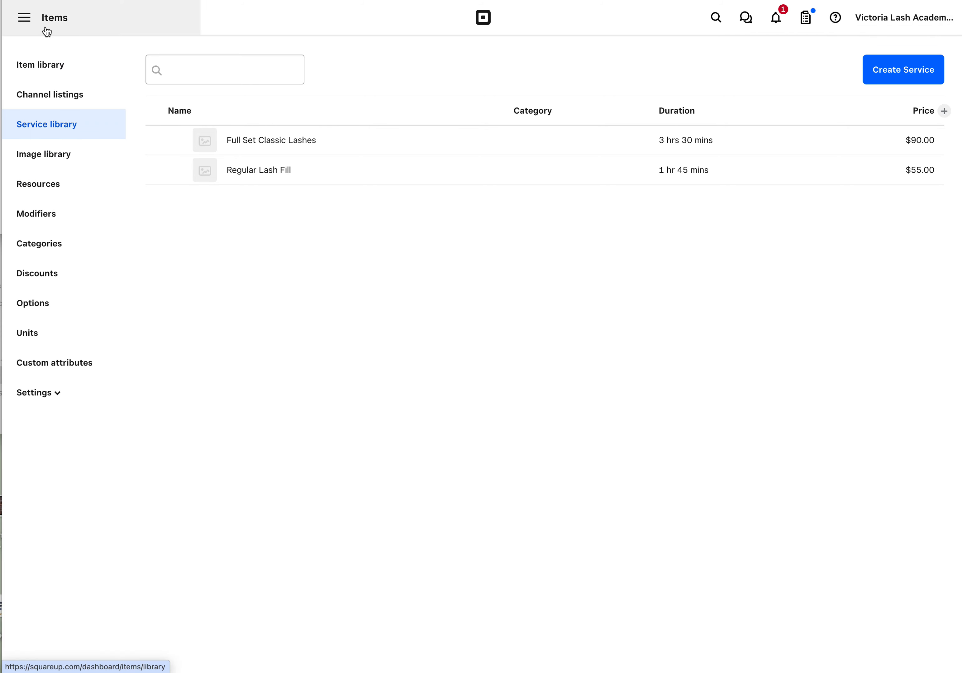
# From the dashboard menu, go to Square Online and start the free website setup
pyautogui.click(29, 23)
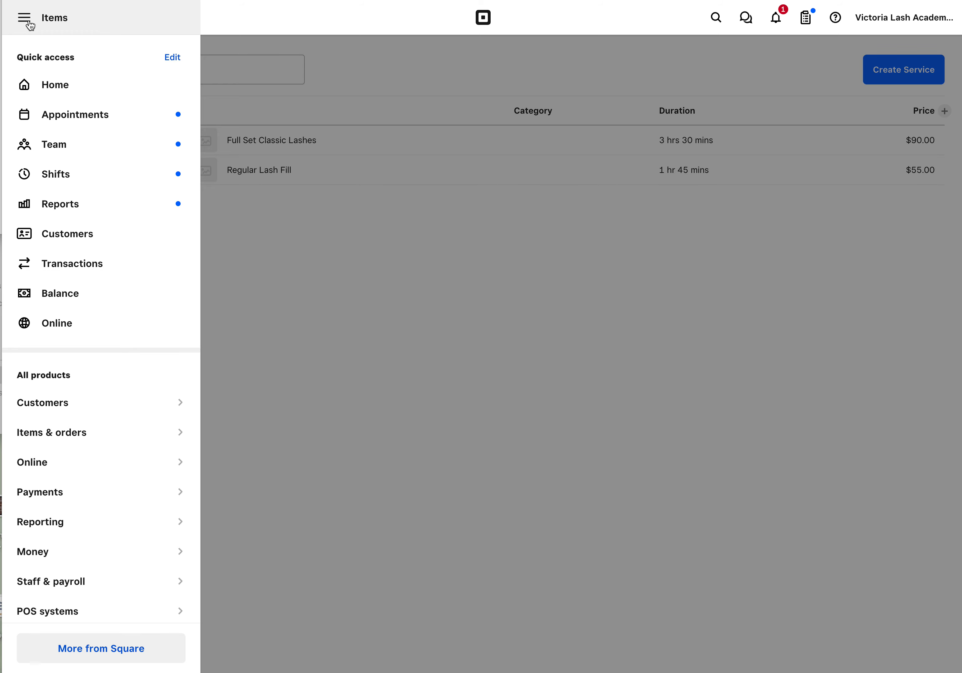
pyautogui.click(58, 329)
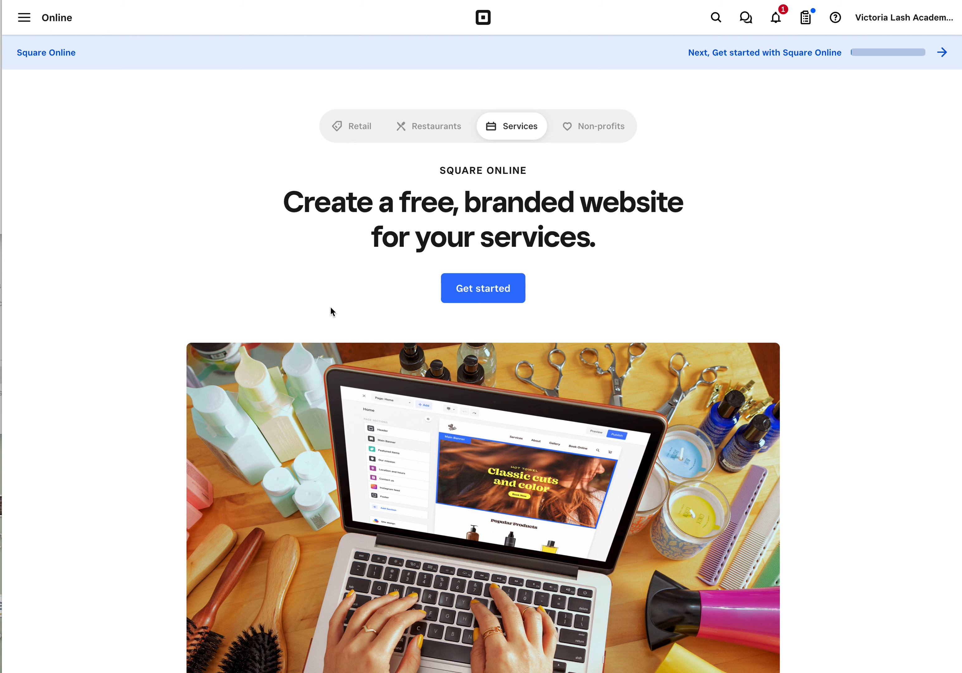
pyautogui.scroll(-3, 331, 312)
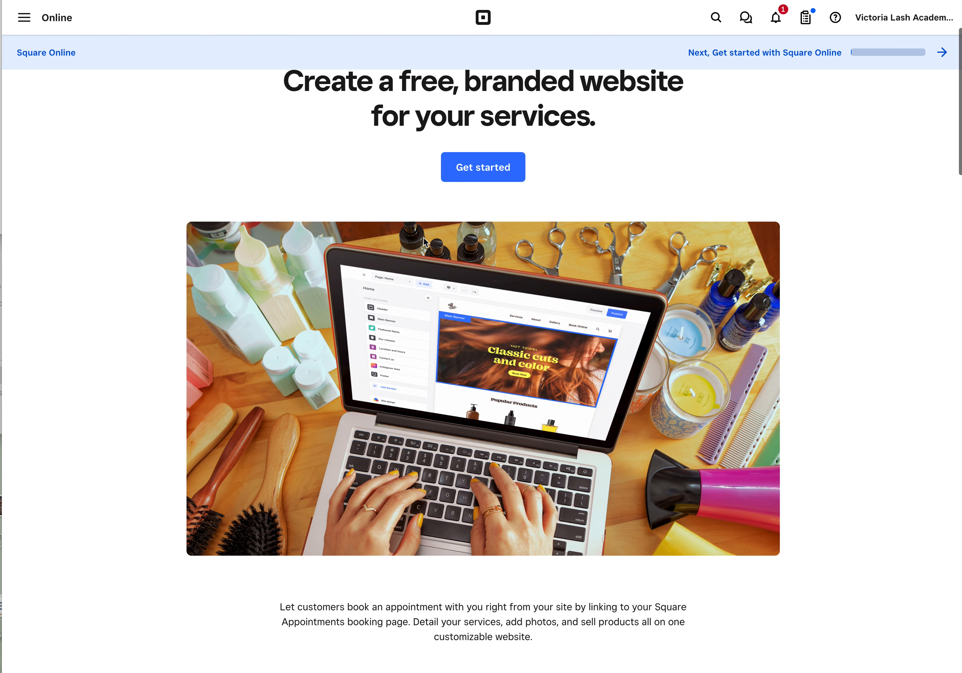
pyautogui.click(483, 166)
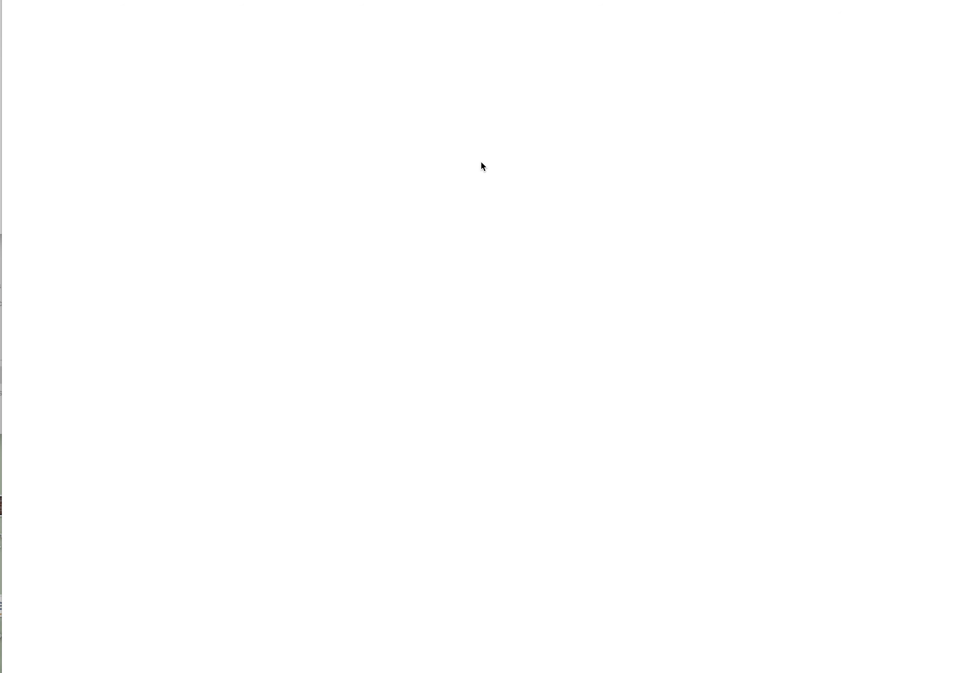
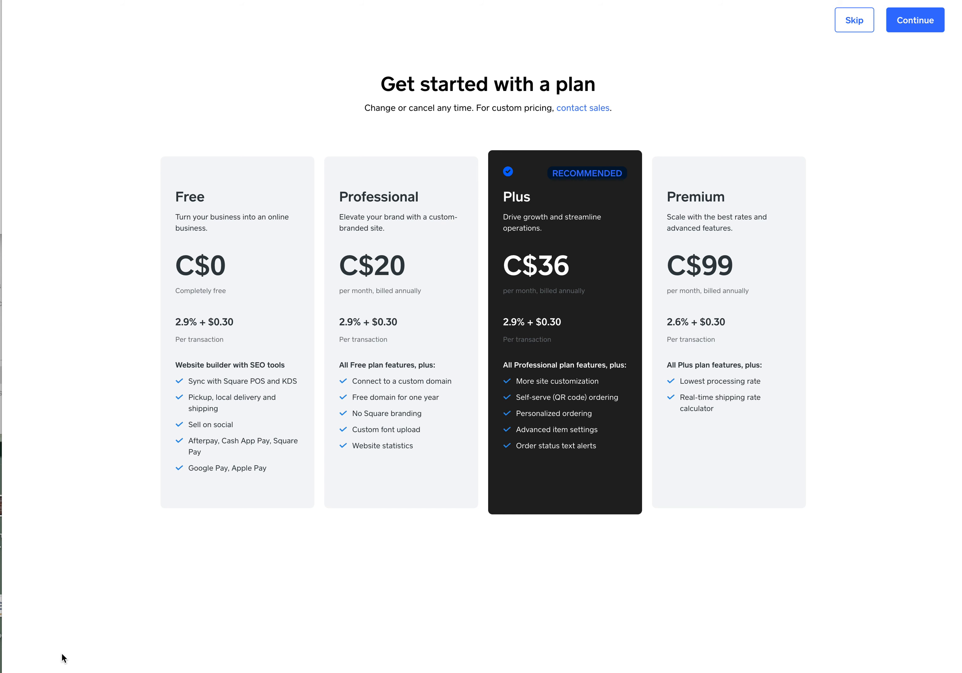
# Pick the Free C$0 plan and continue to the Online dashboard overview
pyautogui.click(267, 216)
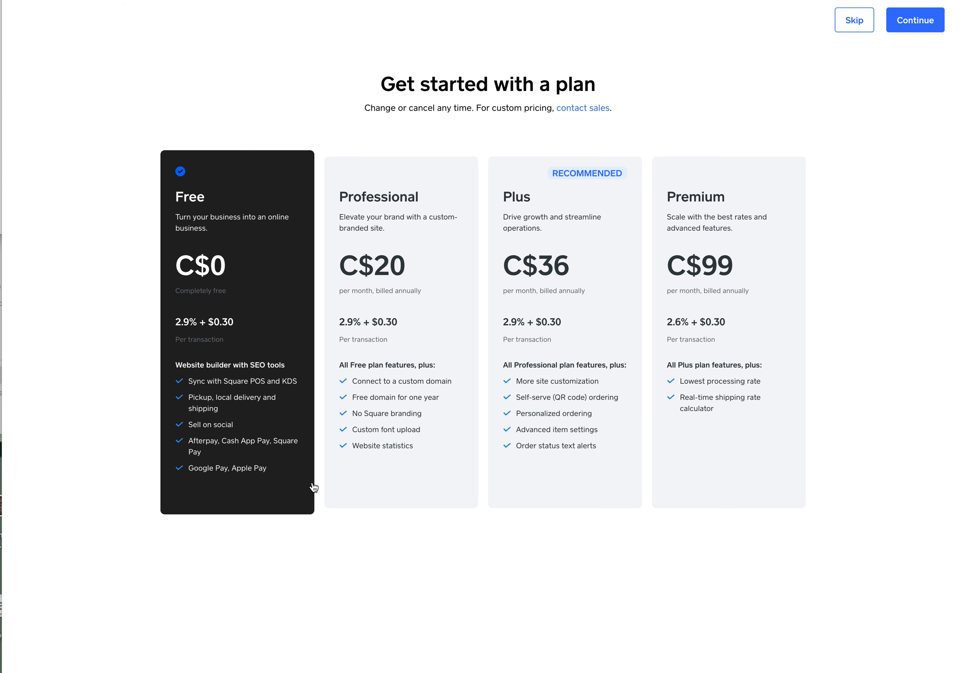
pyautogui.click(923, 21)
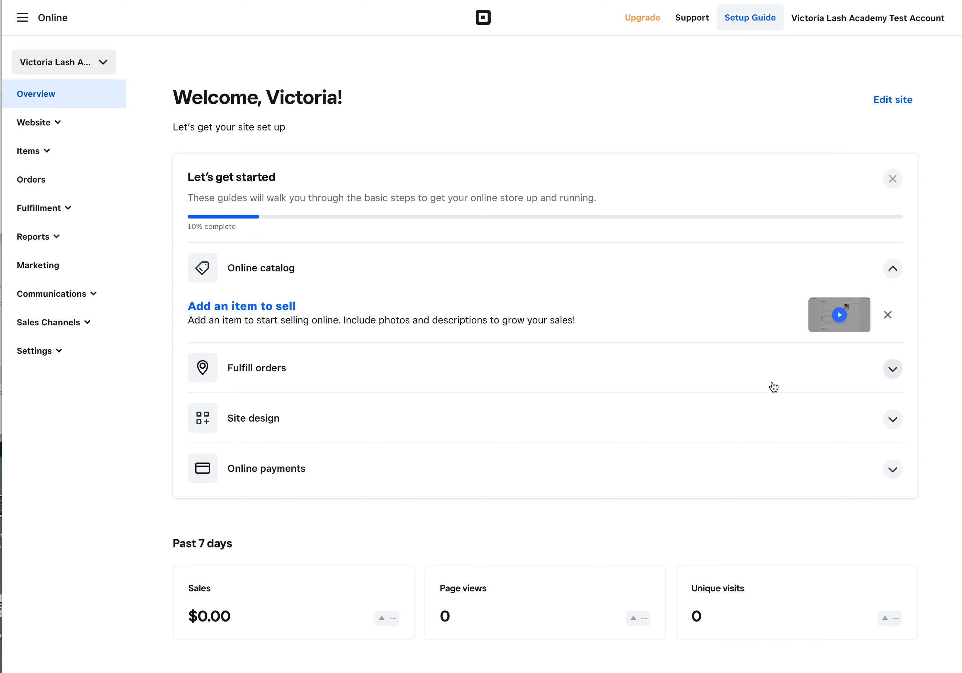
# Expand Website in the sidebar and Site design in the setup guide, then launch 'Design your website'
pyautogui.scroll(-5, 430, 489)
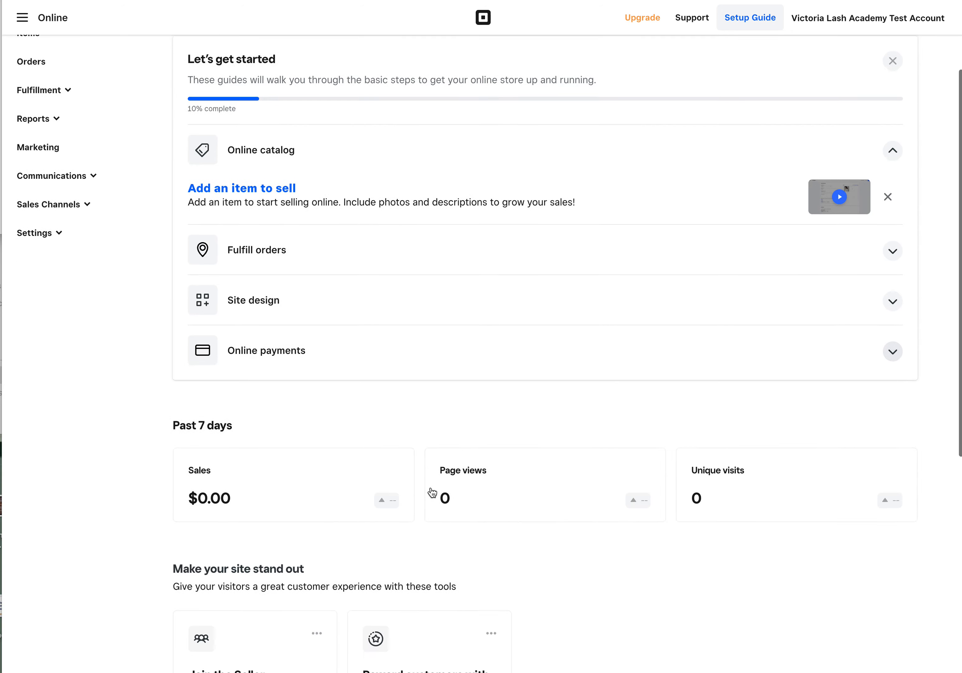
pyautogui.scroll(-5, 430, 489)
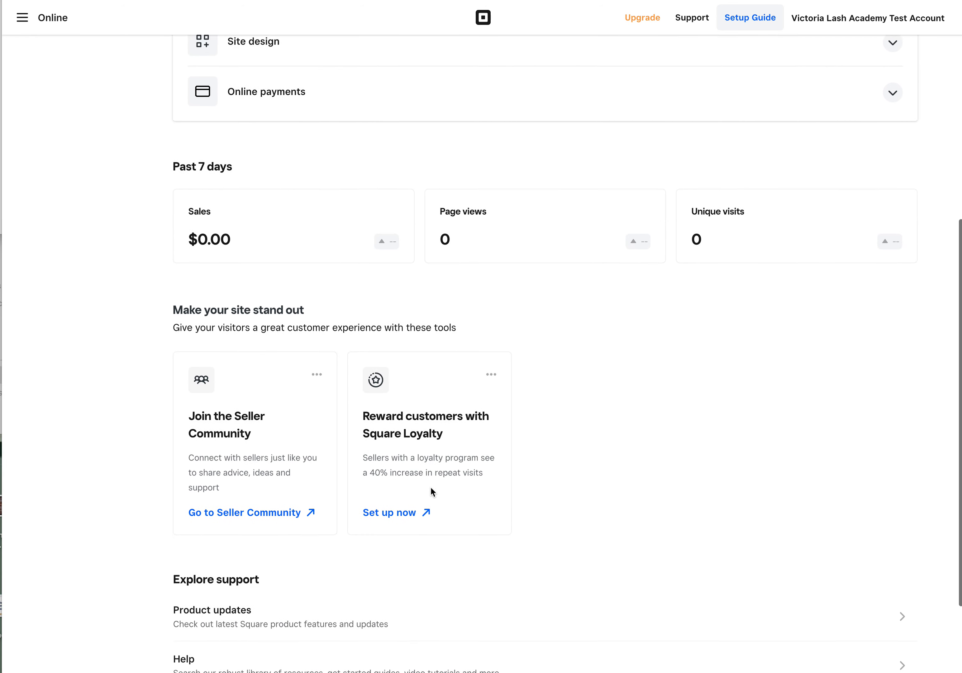
pyautogui.scroll(10, 432, 492)
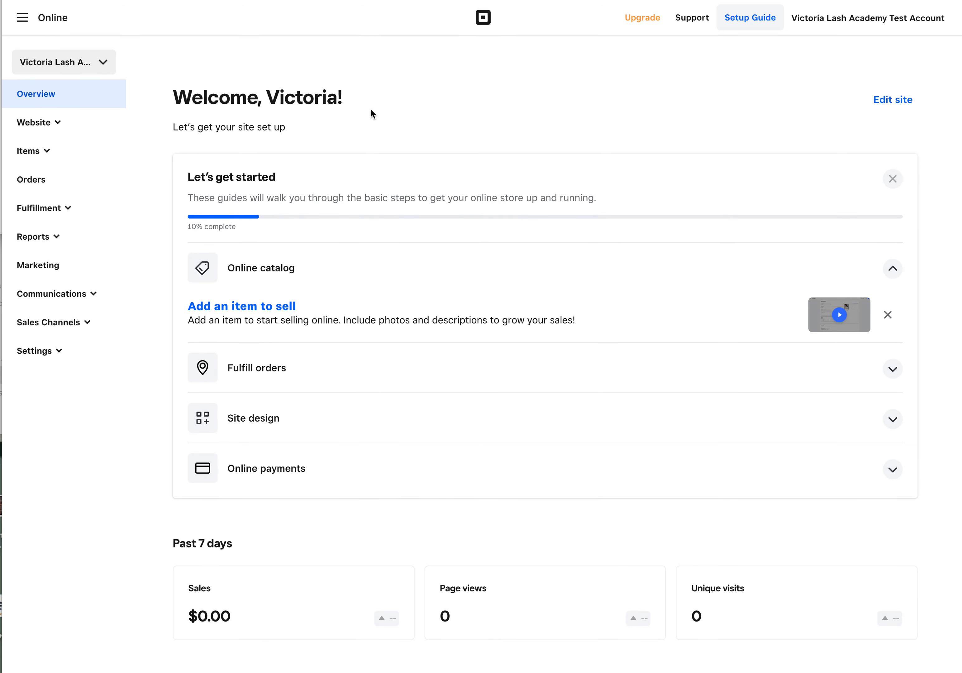
pyautogui.click(61, 124)
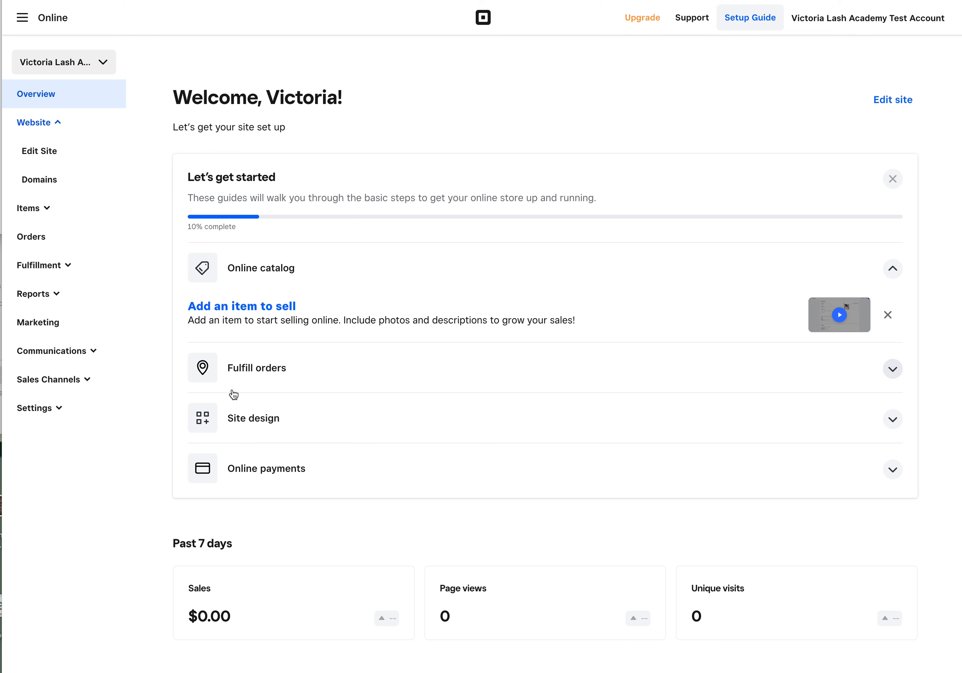
pyautogui.scroll(-3, 234, 395)
pyautogui.click(259, 369)
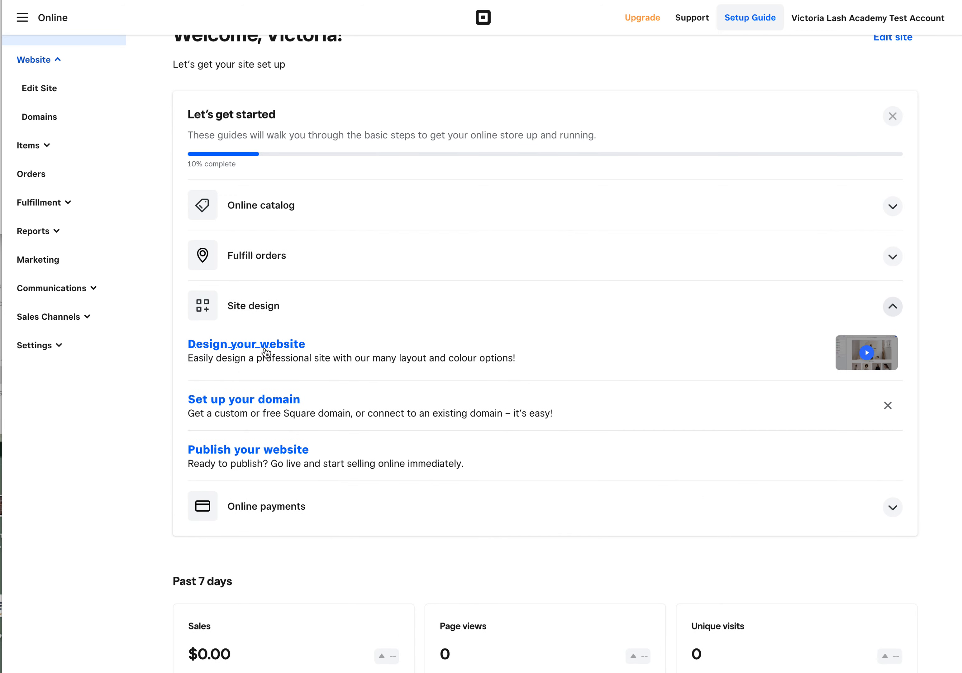
pyautogui.click(265, 352)
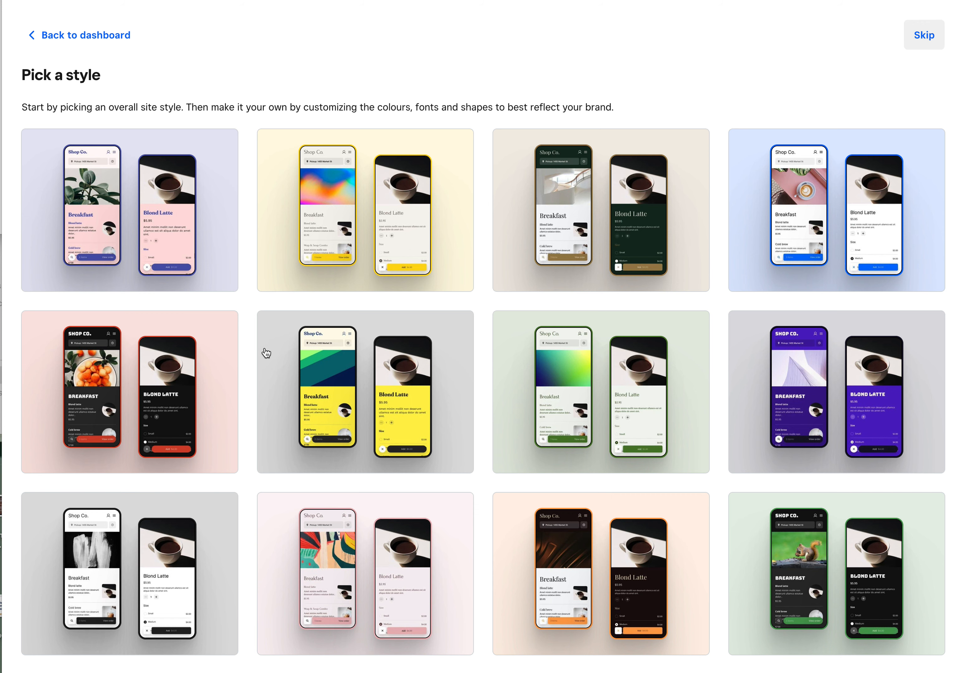
# Browse the style grid and preview the pale pink style card
pyautogui.scroll(-5, 266, 353)
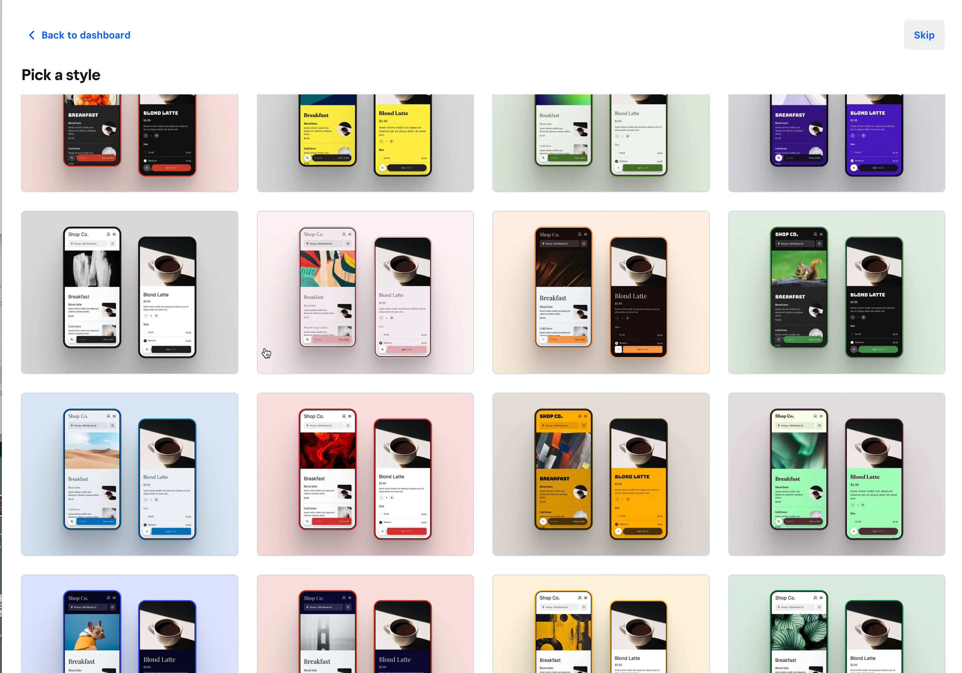
pyautogui.scroll(-5, 266, 352)
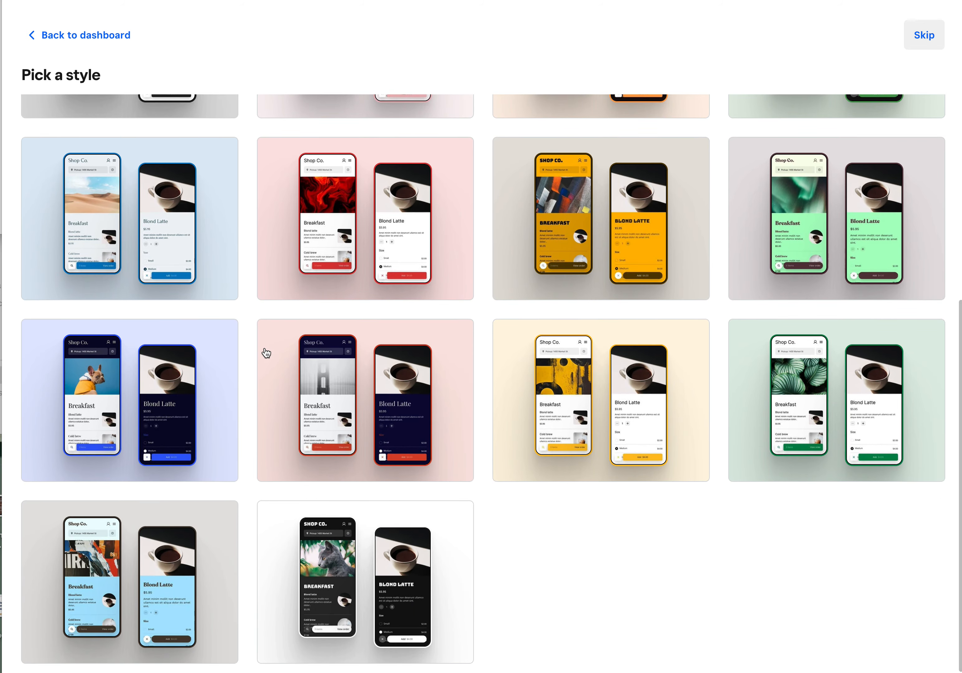
pyautogui.scroll(5, 266, 352)
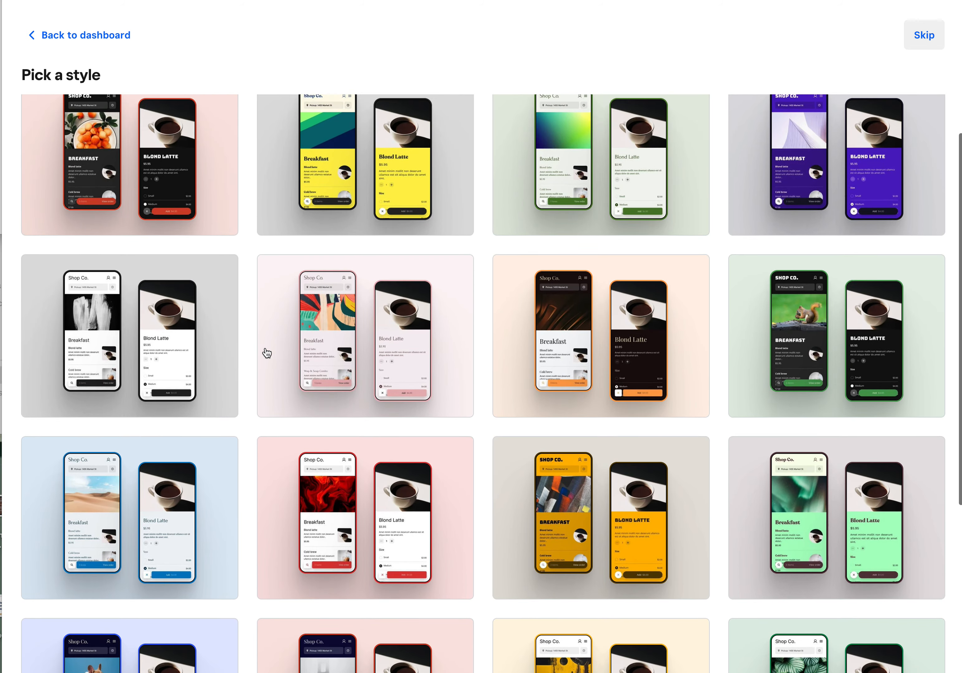
pyautogui.click(423, 344)
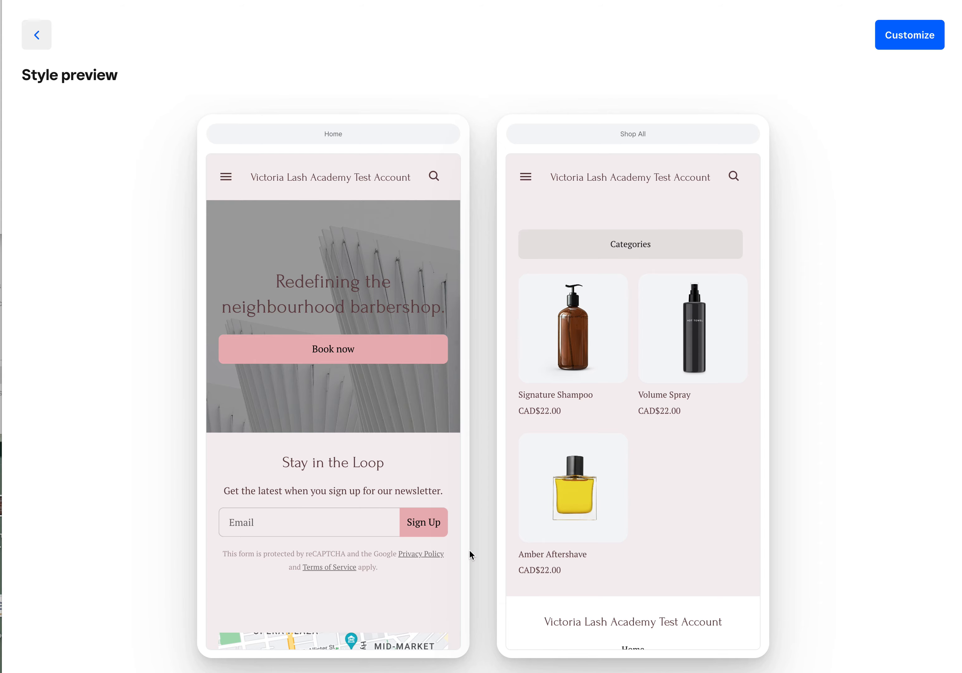
# Review the pale pink style's Home and Shop All previews, then customize the site with it
pyautogui.scroll(-10, 576, 517)
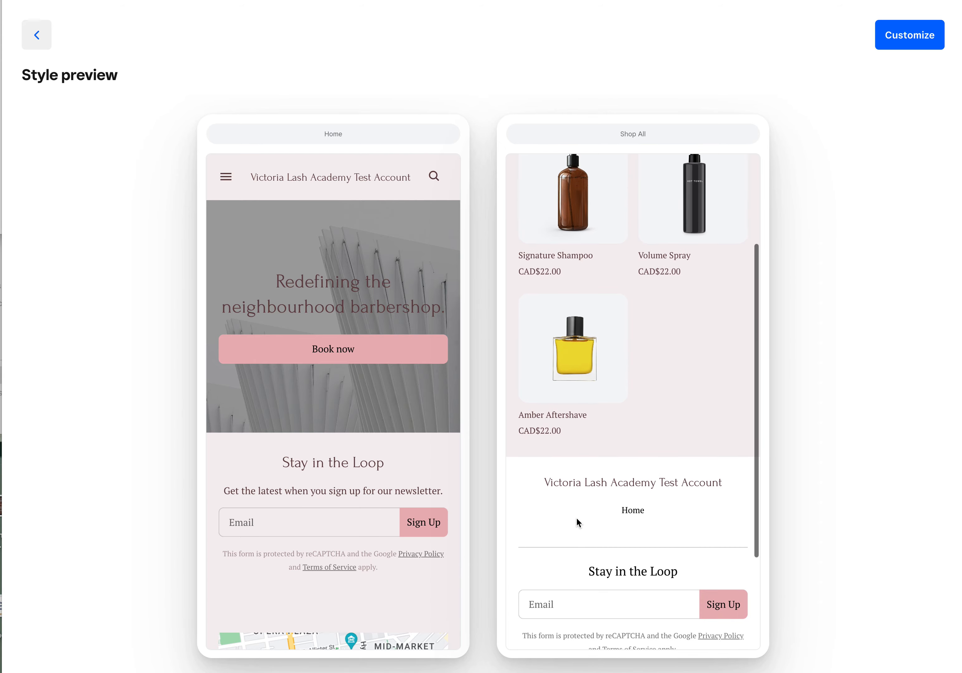
pyautogui.scroll(-10, 296, 538)
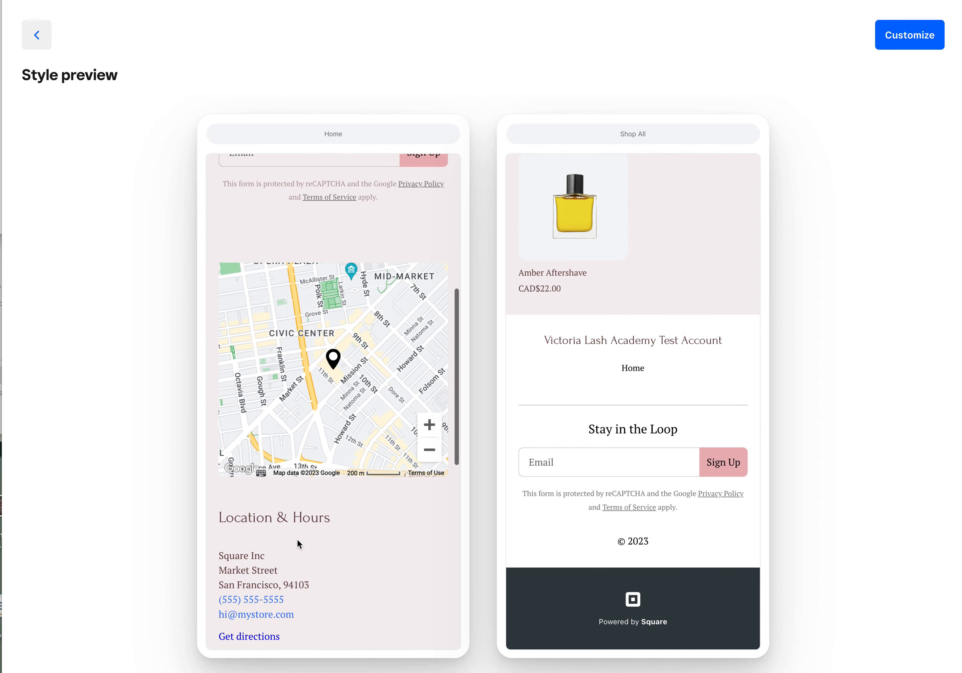
pyautogui.scroll(-8, 297, 538)
pyautogui.scroll(-4, 297, 538)
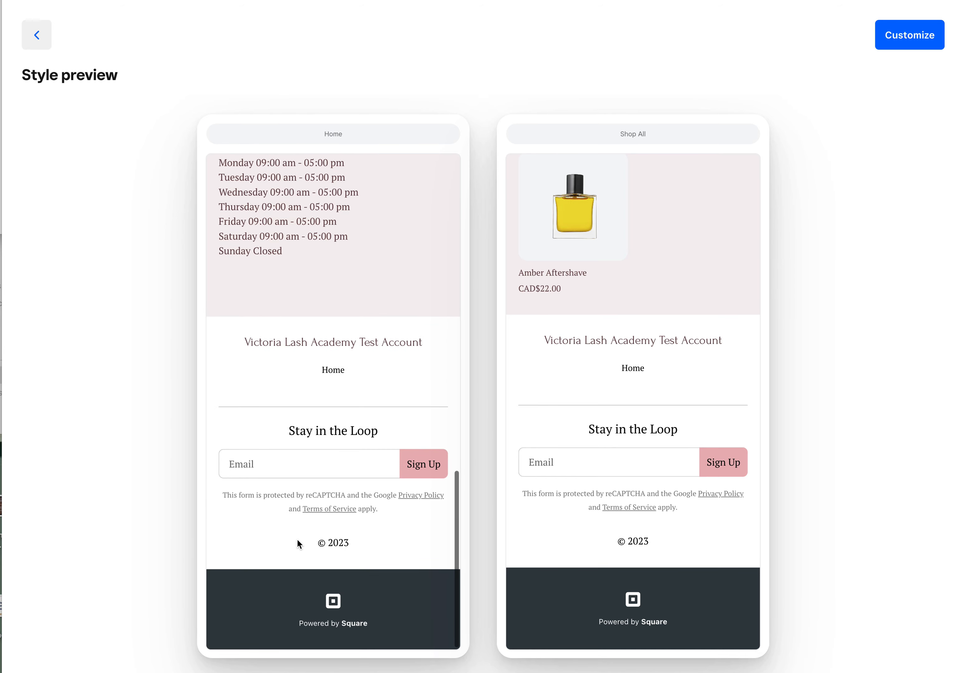
pyautogui.scroll(15, 297, 538)
pyautogui.scroll(3, 297, 537)
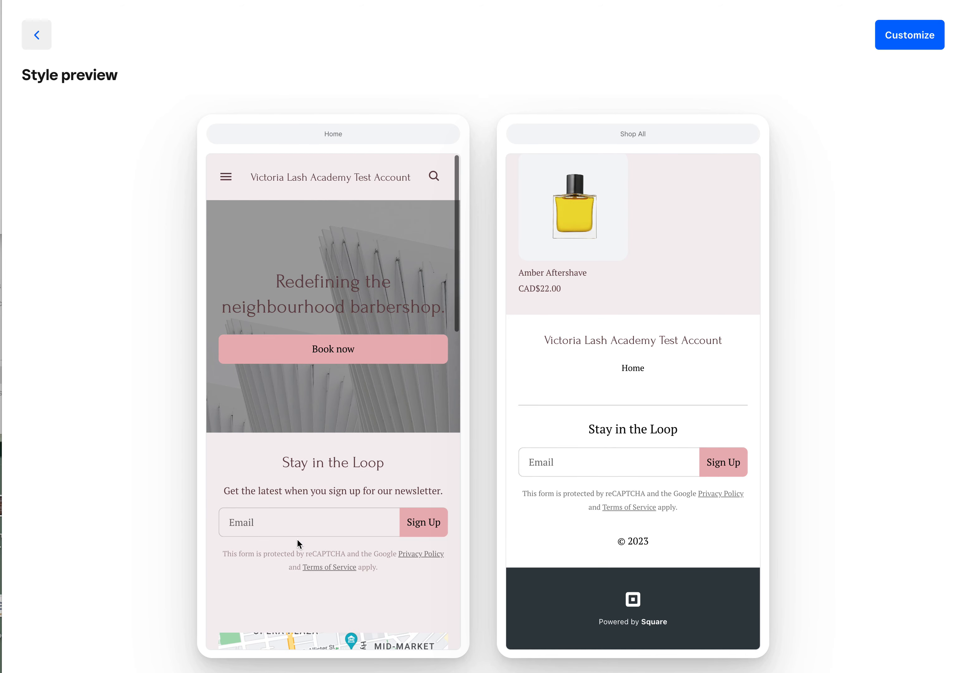
pyautogui.scroll(-1, 331, 349)
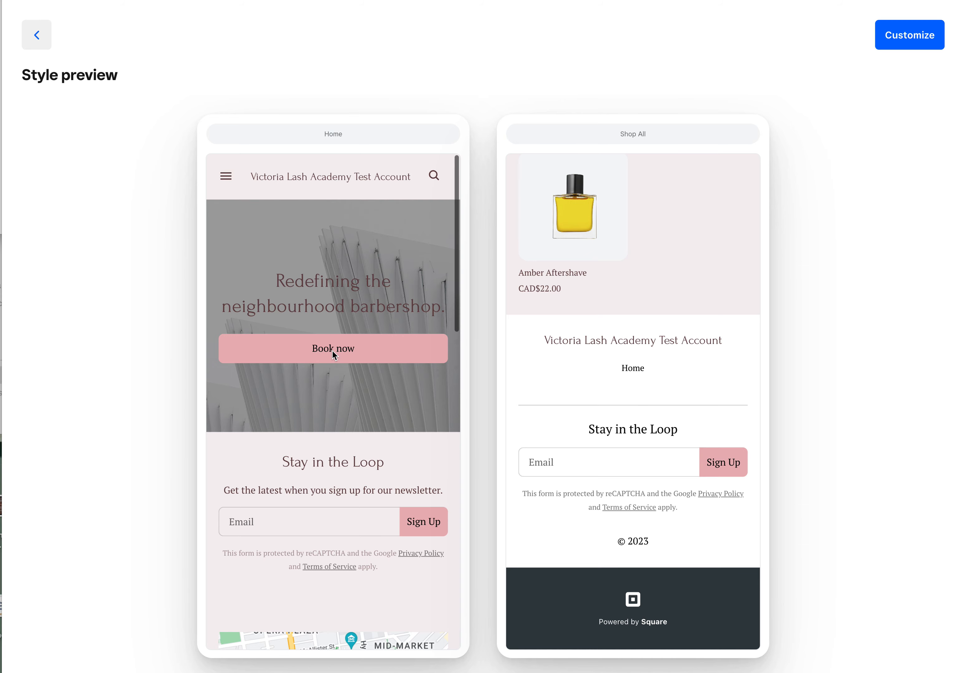
pyautogui.scroll(1, 331, 349)
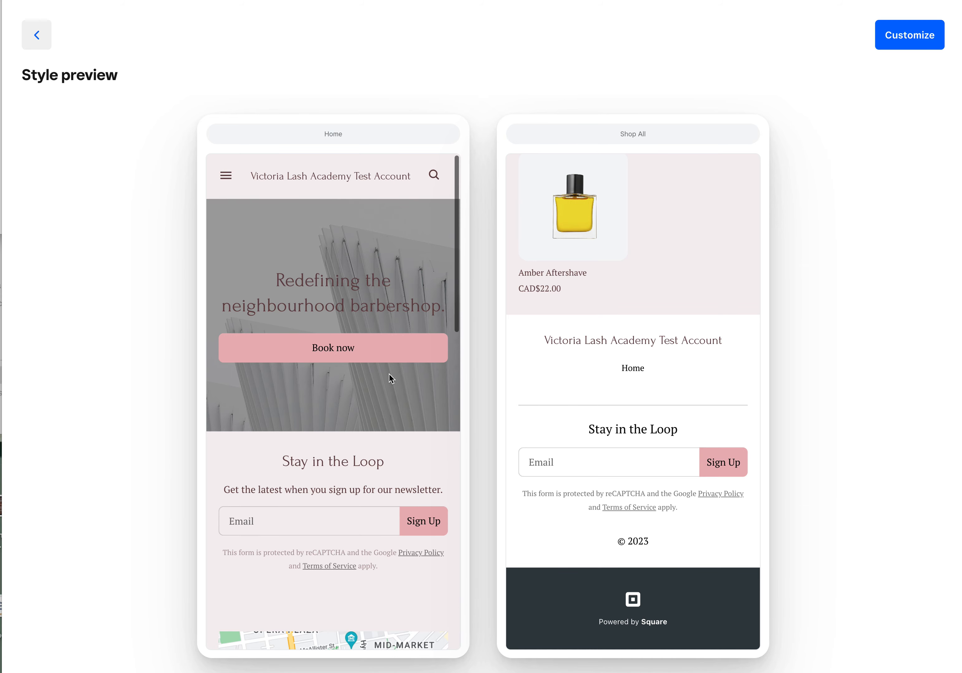
pyautogui.scroll(6, 559, 369)
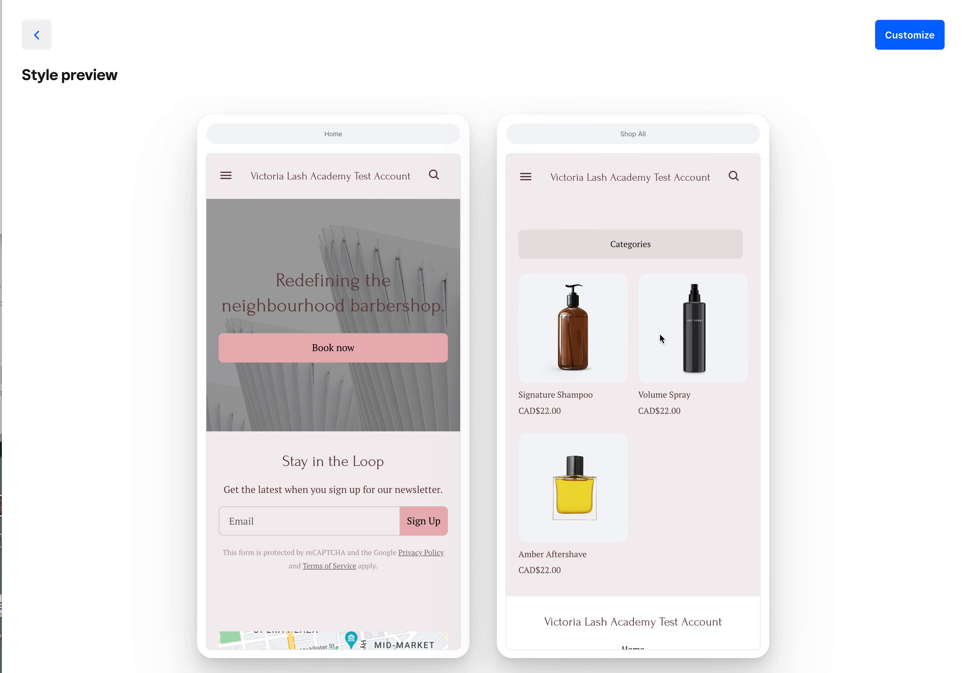
pyautogui.scroll(-5, 663, 261)
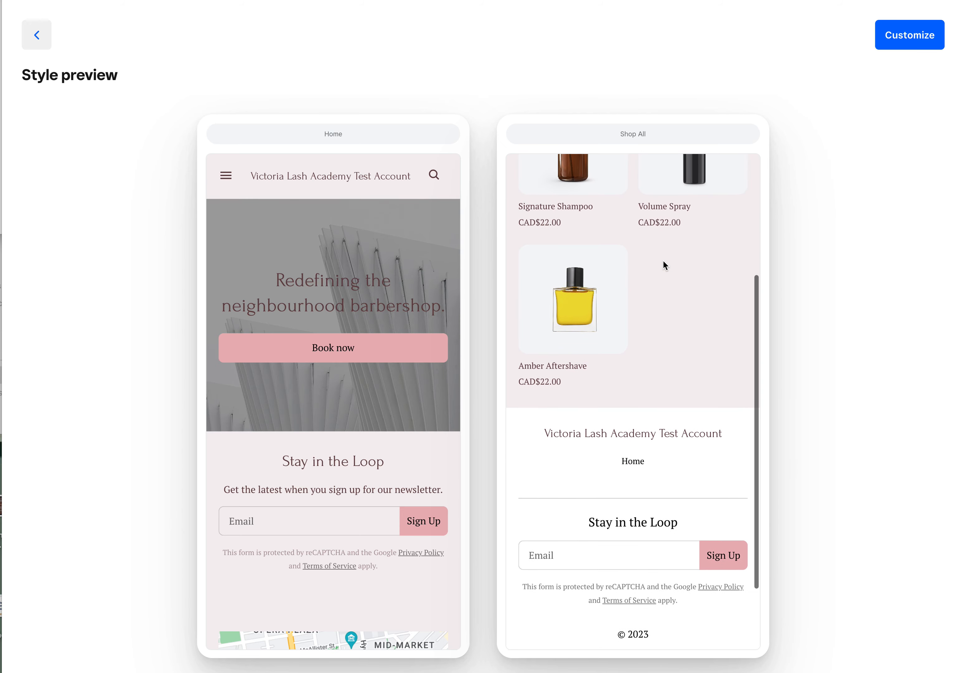
pyautogui.scroll(-10, 325, 387)
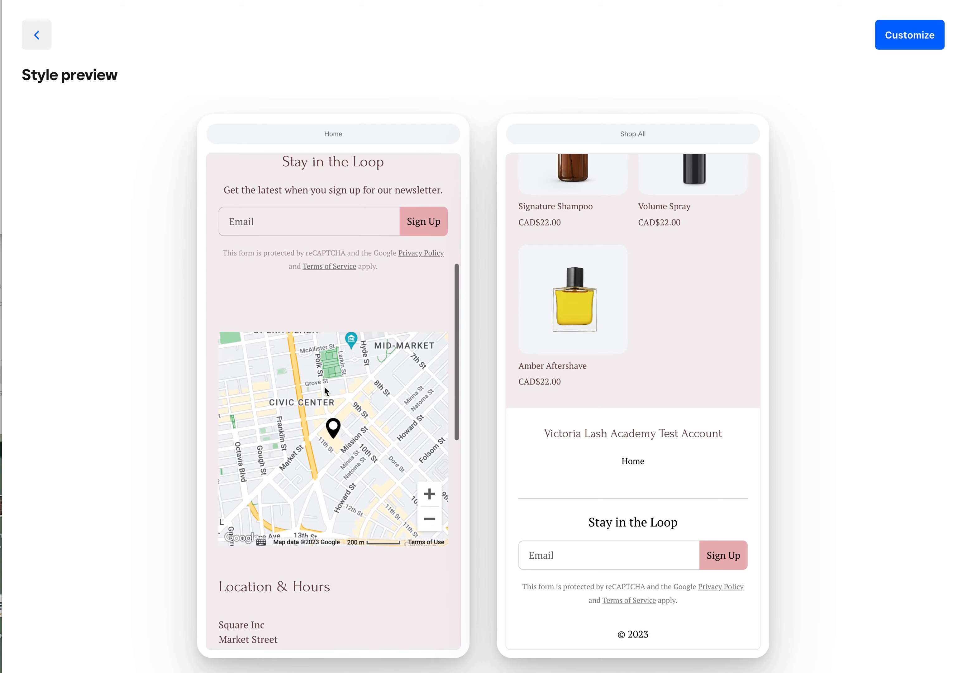
pyautogui.scroll(10, 324, 391)
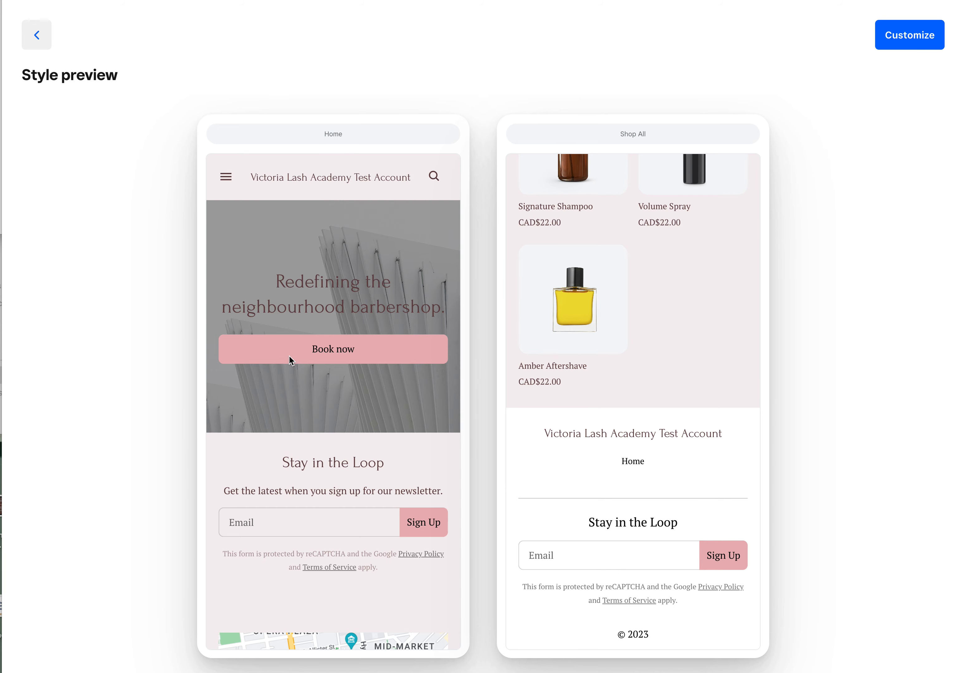
pyautogui.scroll(-7, 289, 355)
pyautogui.scroll(-5, 289, 354)
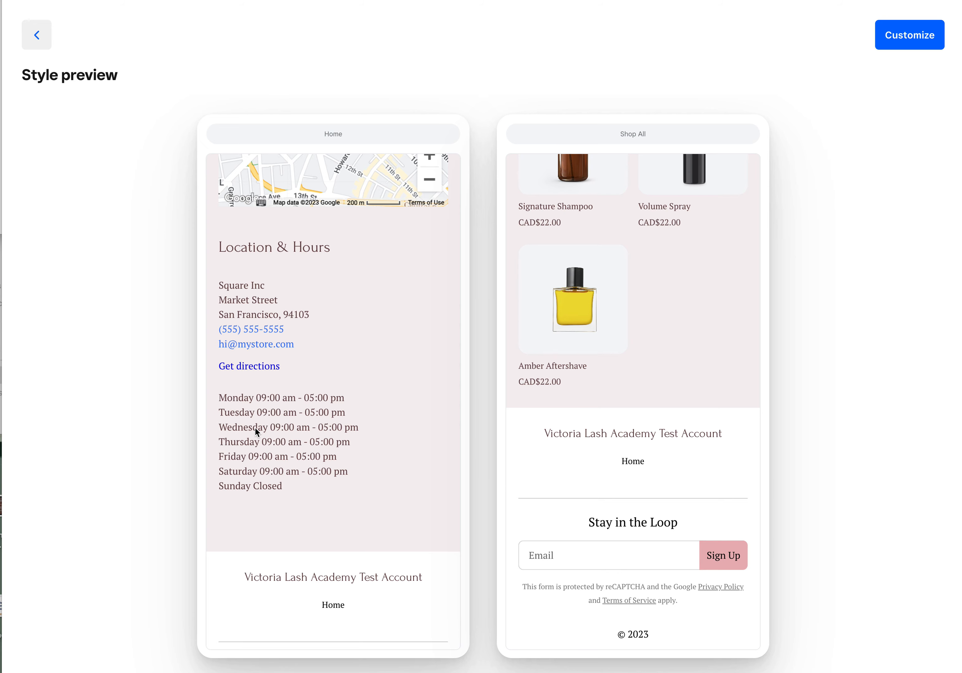
pyautogui.scroll(-5, 296, 525)
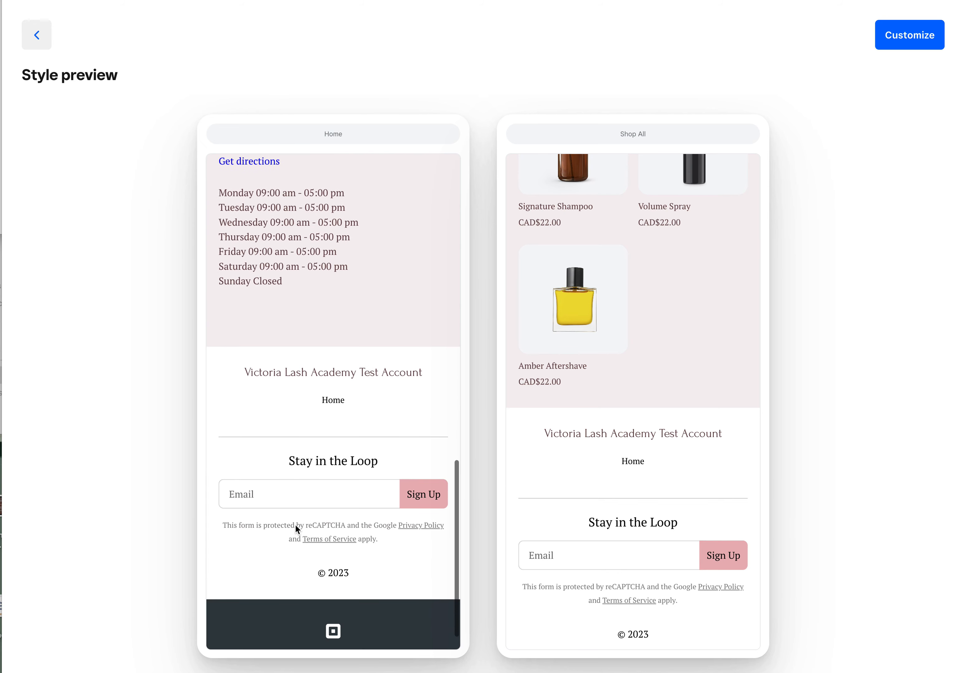
pyautogui.scroll(15, 296, 525)
pyautogui.scroll(5, 557, 488)
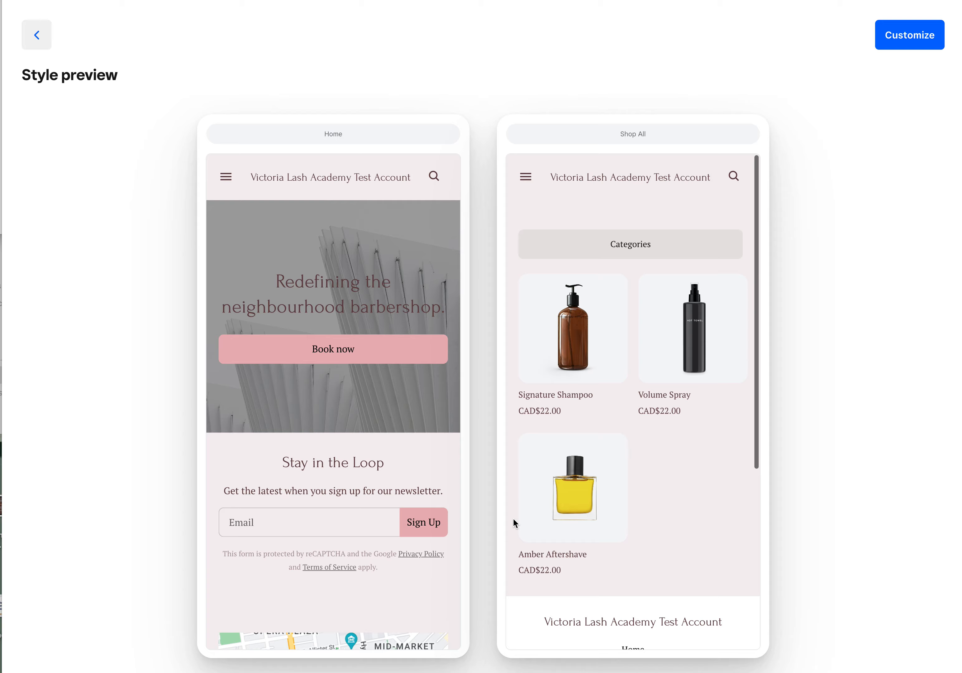
pyautogui.click(925, 34)
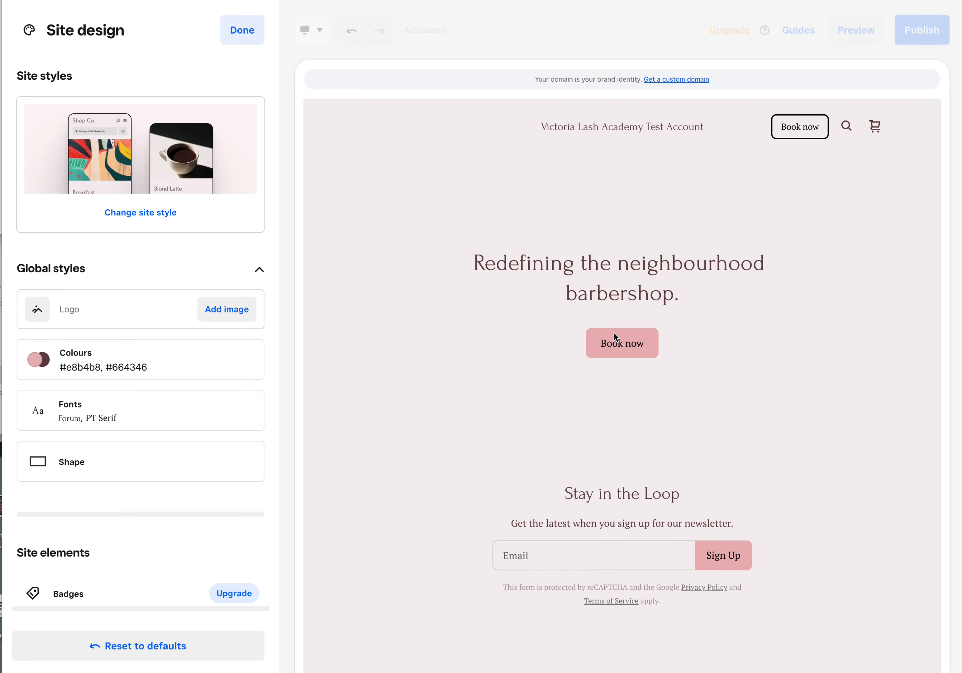
# Upload the Lash Monogram white-background image as the site logo
pyautogui.click(215, 315)
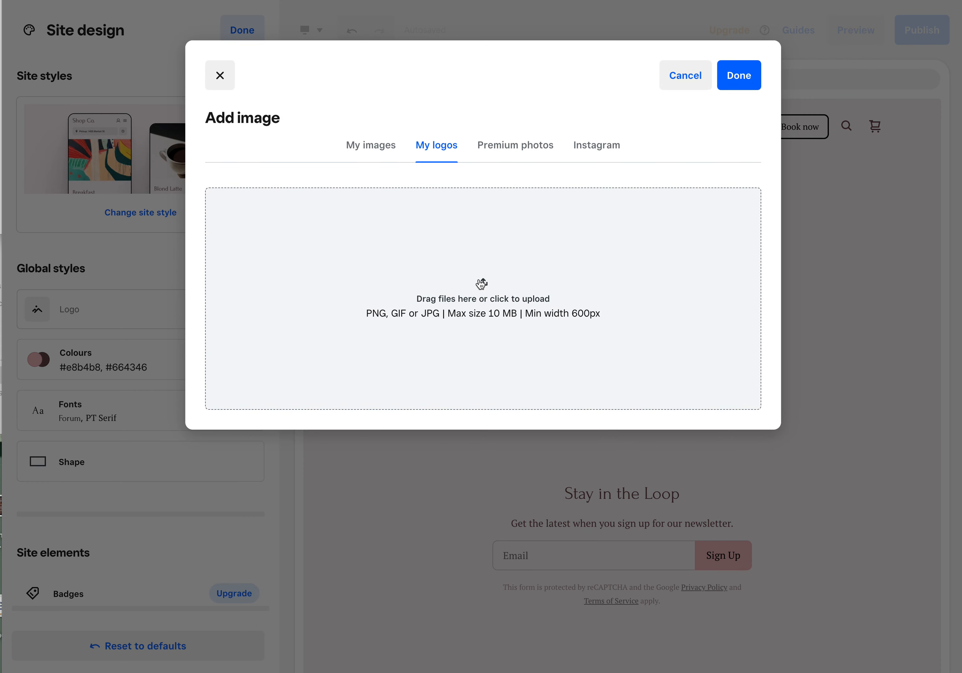
pyautogui.click(483, 282)
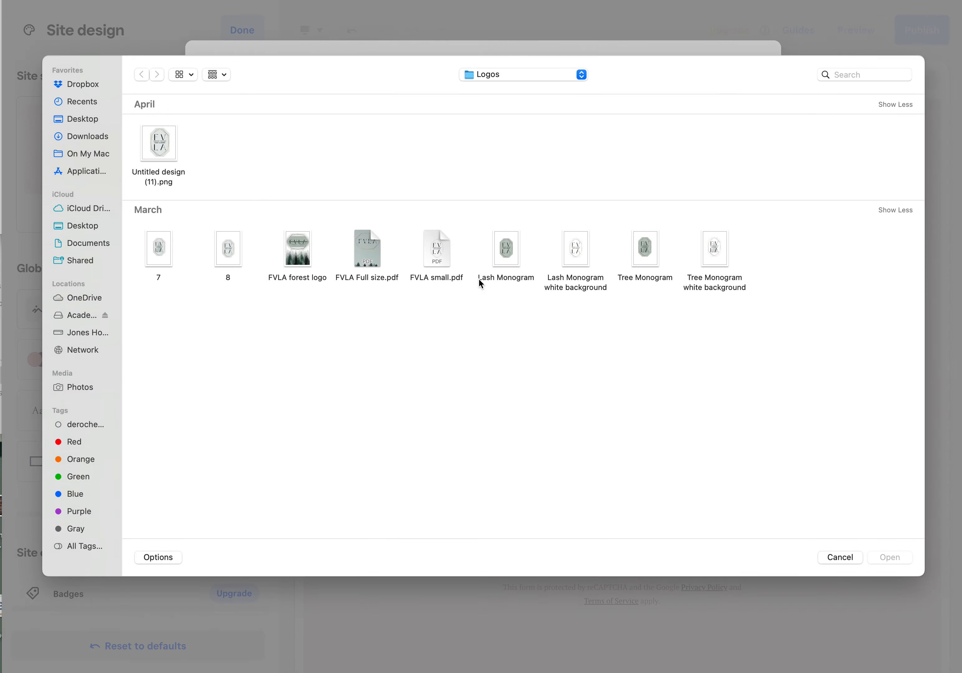
pyautogui.doubleClick(575, 253)
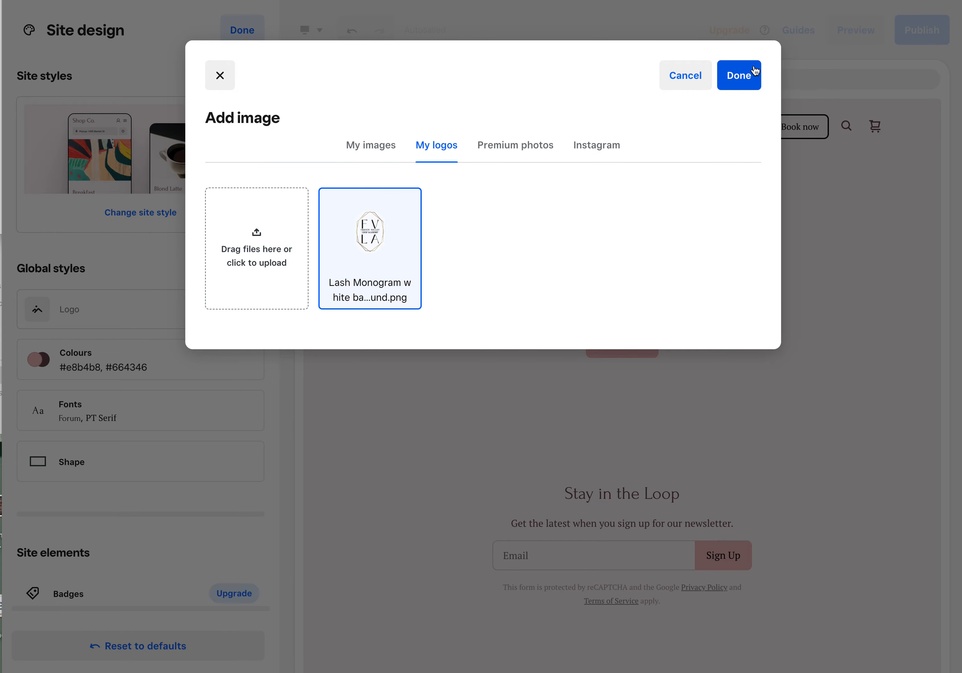
pyautogui.click(742, 74)
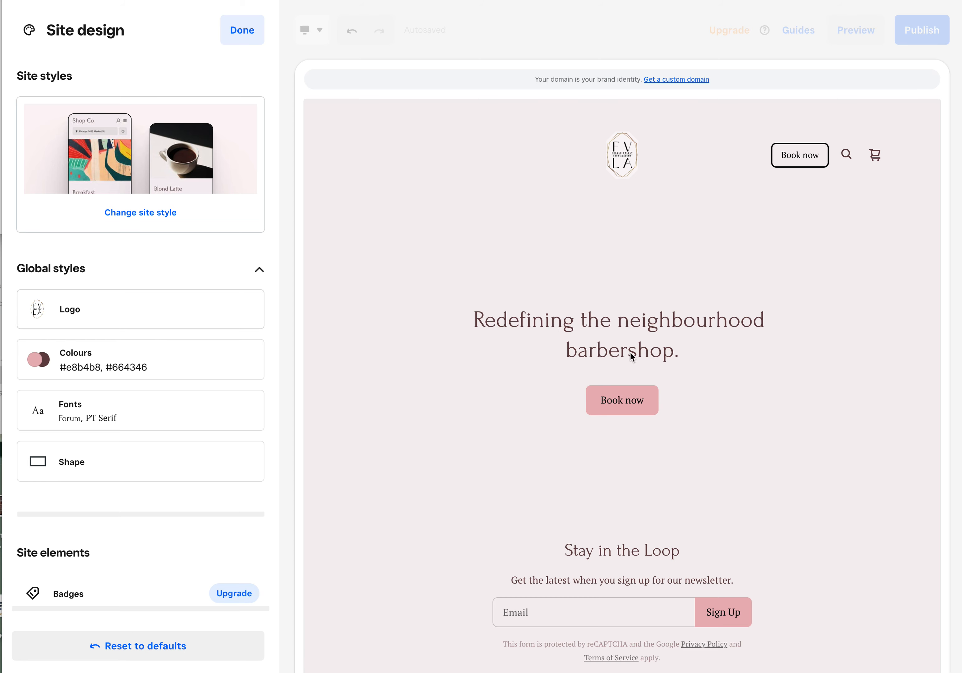
# Look over the Global styles colours and fonts, then close the site design settings
pyautogui.scroll(-3, 90, 359)
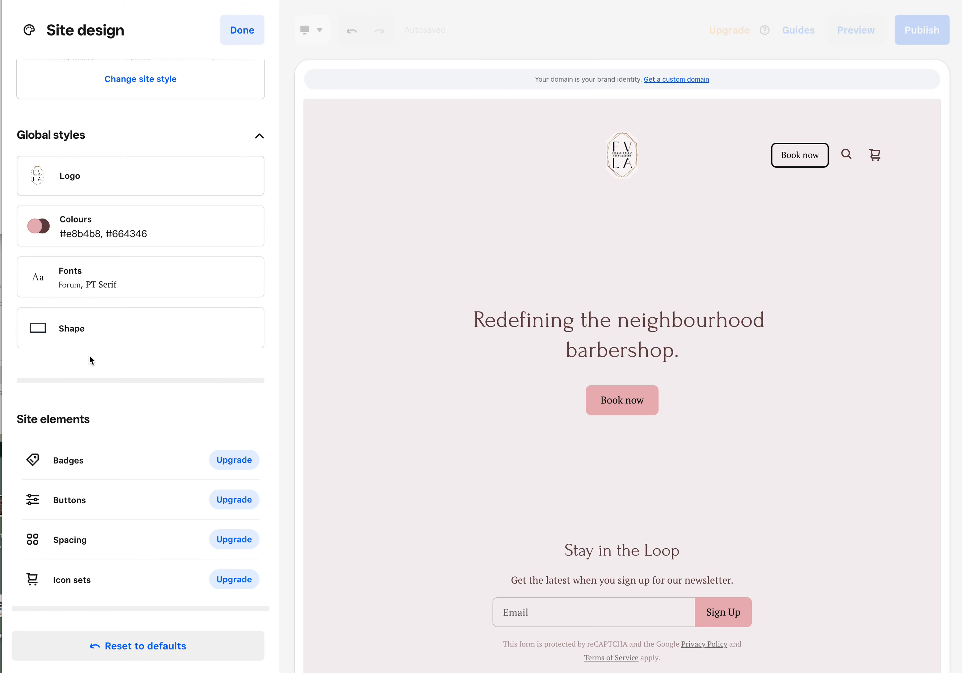
pyautogui.scroll(3, 90, 359)
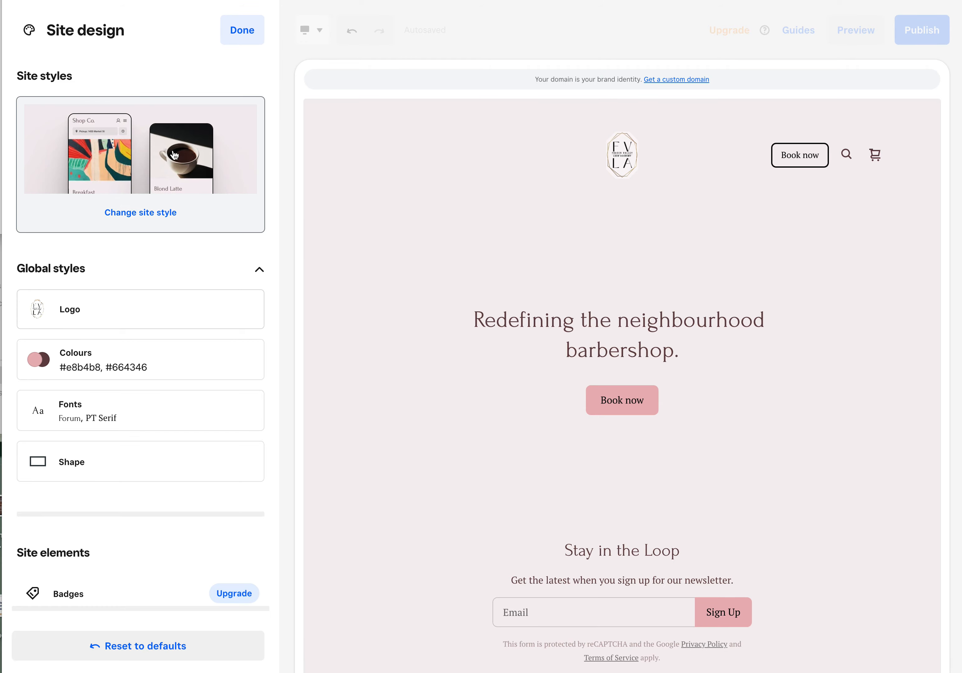
pyautogui.click(241, 30)
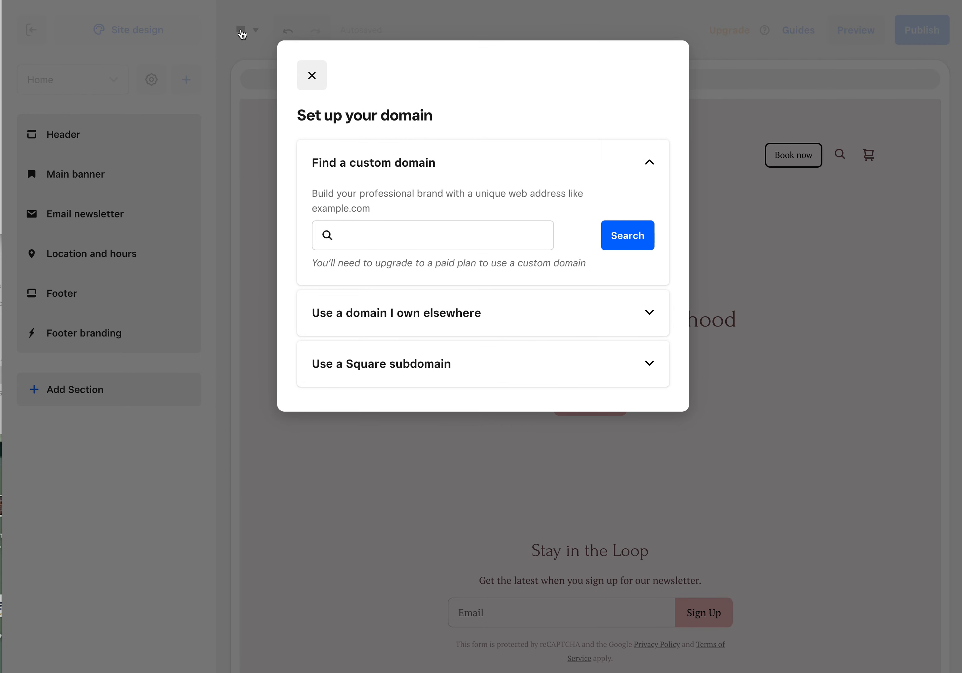
# Dismiss the domain setup dialog and the editor tour tips
pyautogui.click(312, 76)
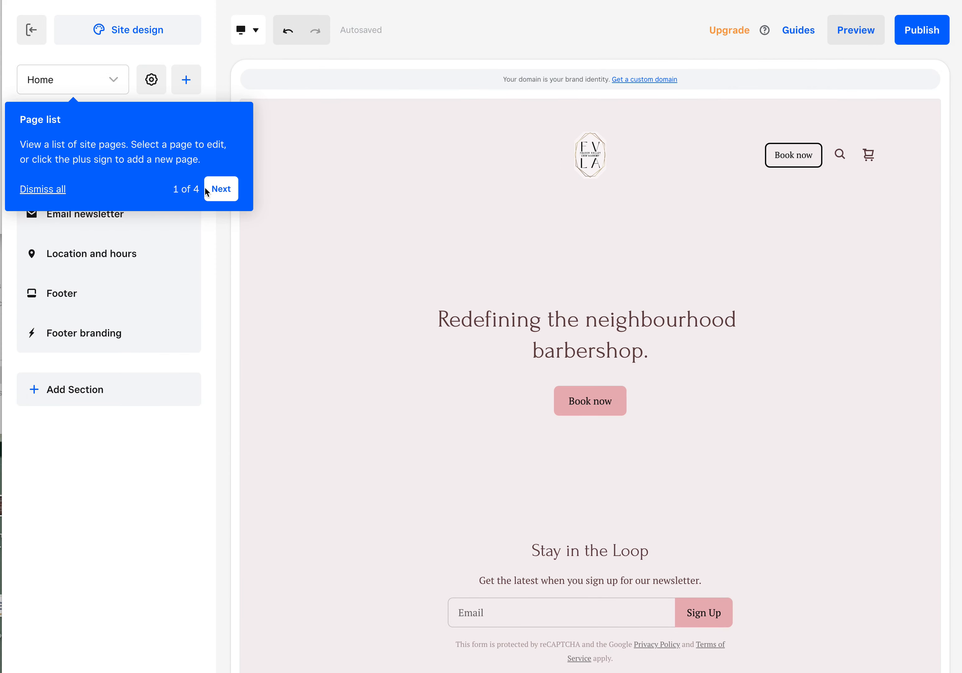
pyautogui.click(217, 190)
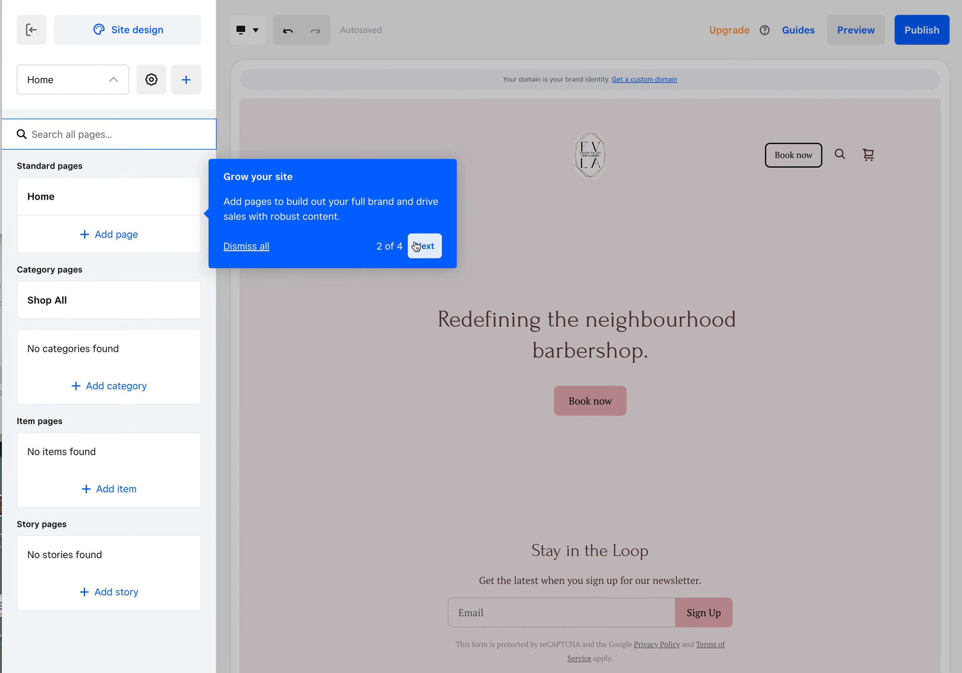
pyautogui.click(262, 246)
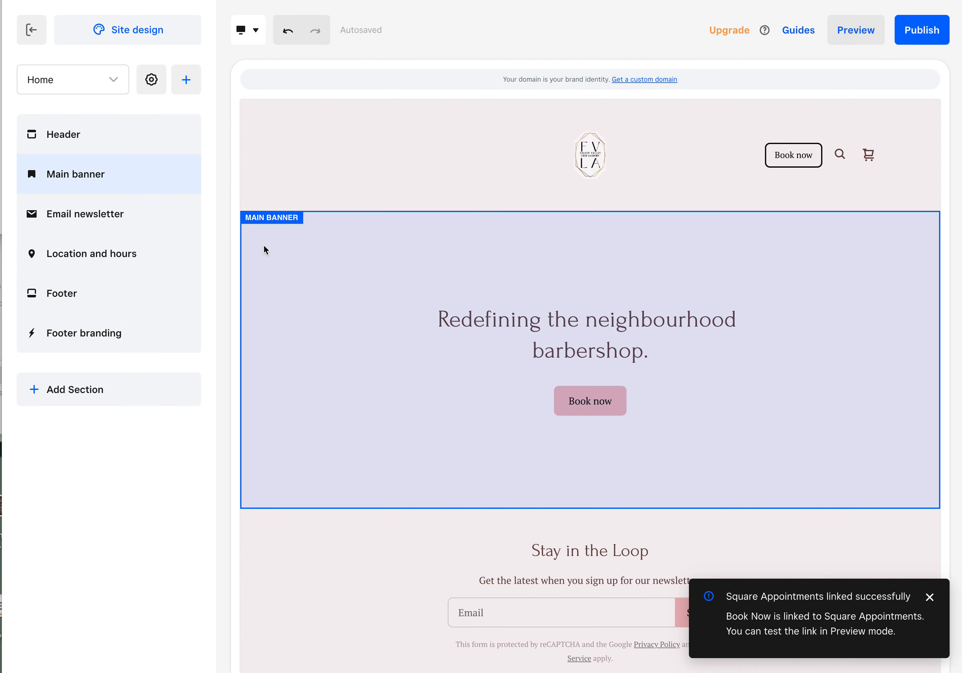
# Replace the main banner headline with 'Lash Day is the Best Day!'
pyautogui.click(588, 401)
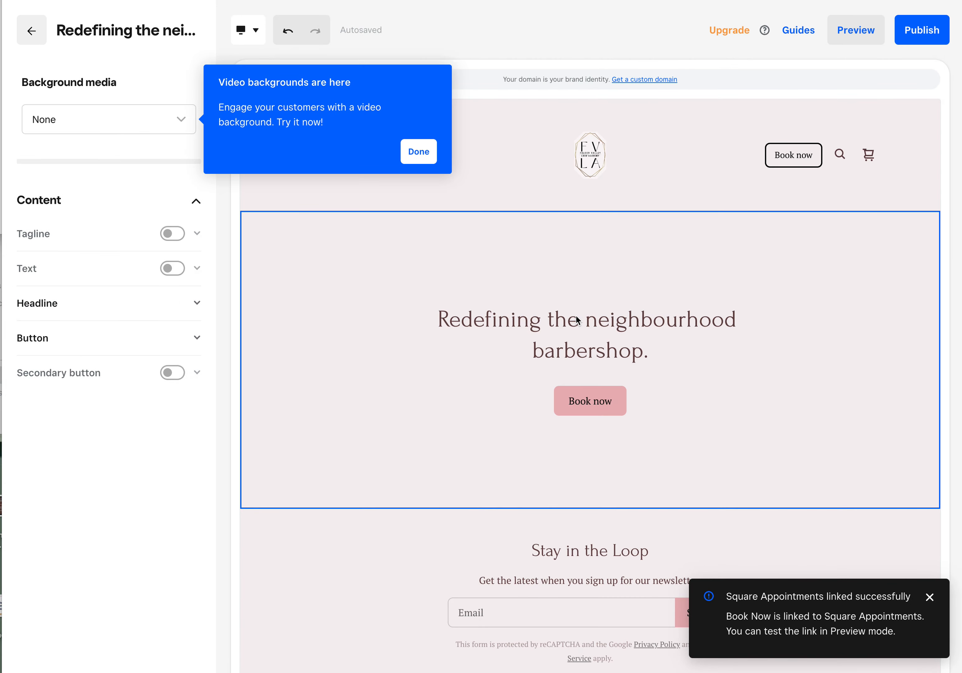
pyautogui.click(657, 355)
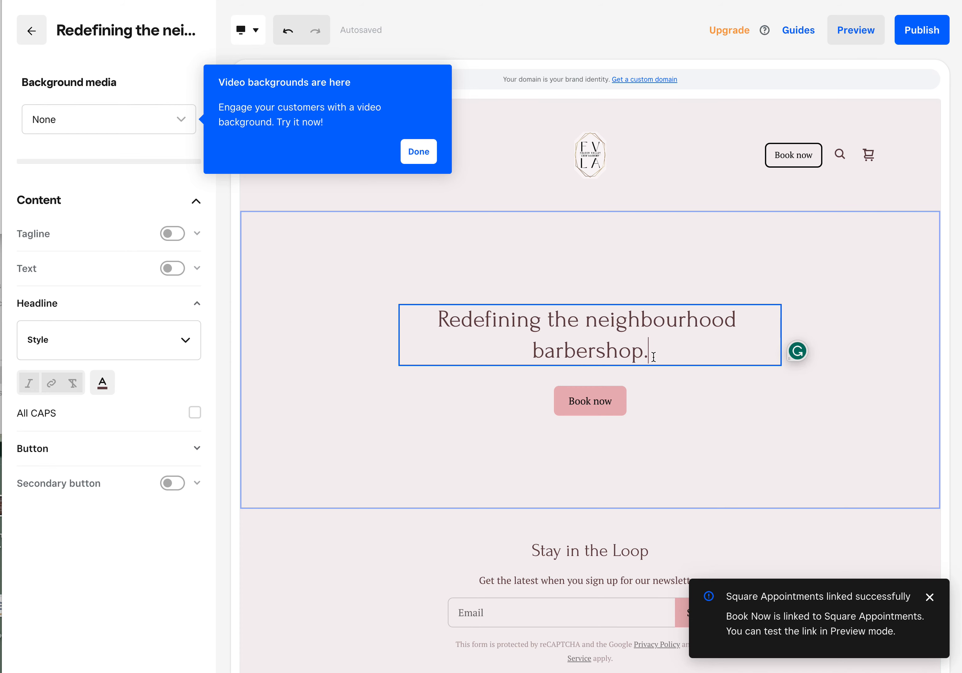
pyautogui.click(411, 150)
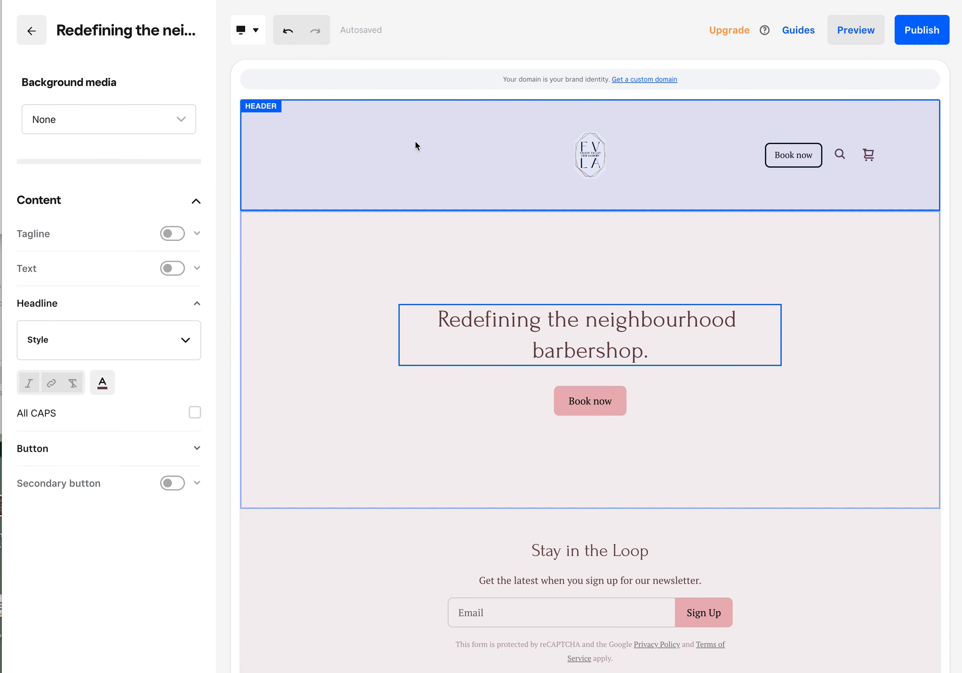
pyautogui.click(603, 338)
pyautogui.moveTo(665, 347); pyautogui.dragTo(439, 327)
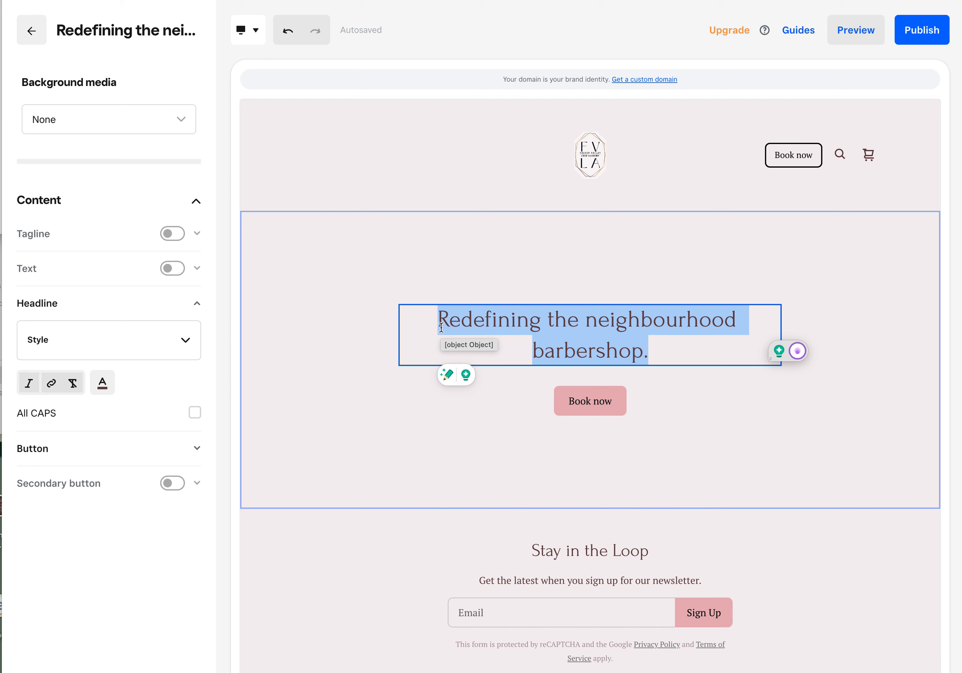
pyautogui.write('Lash Dy')
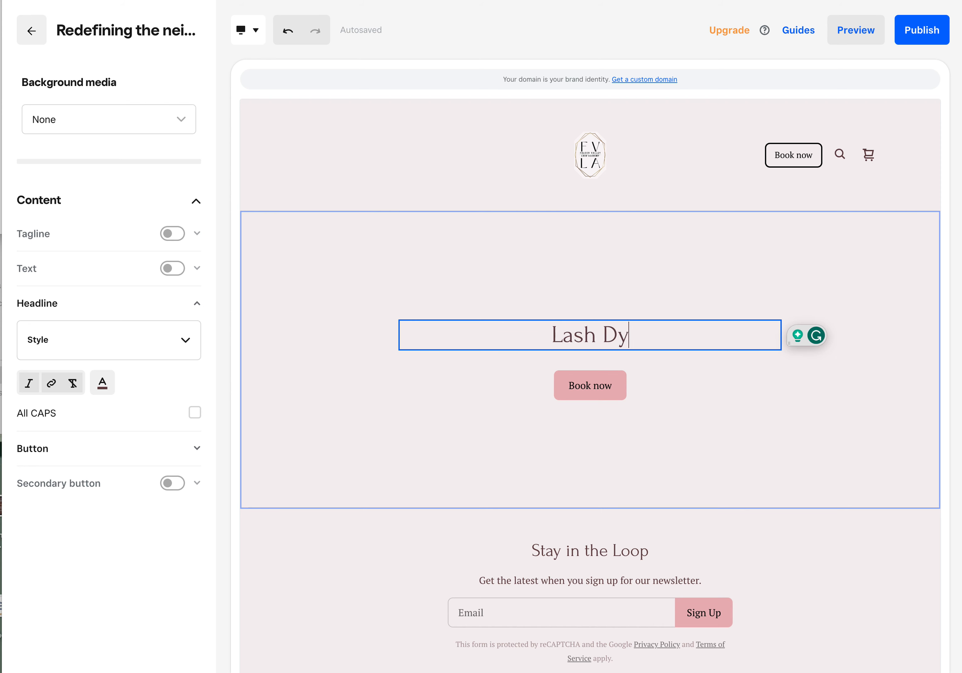
pyautogui.press('BackSpace')
pyautogui.write('a')
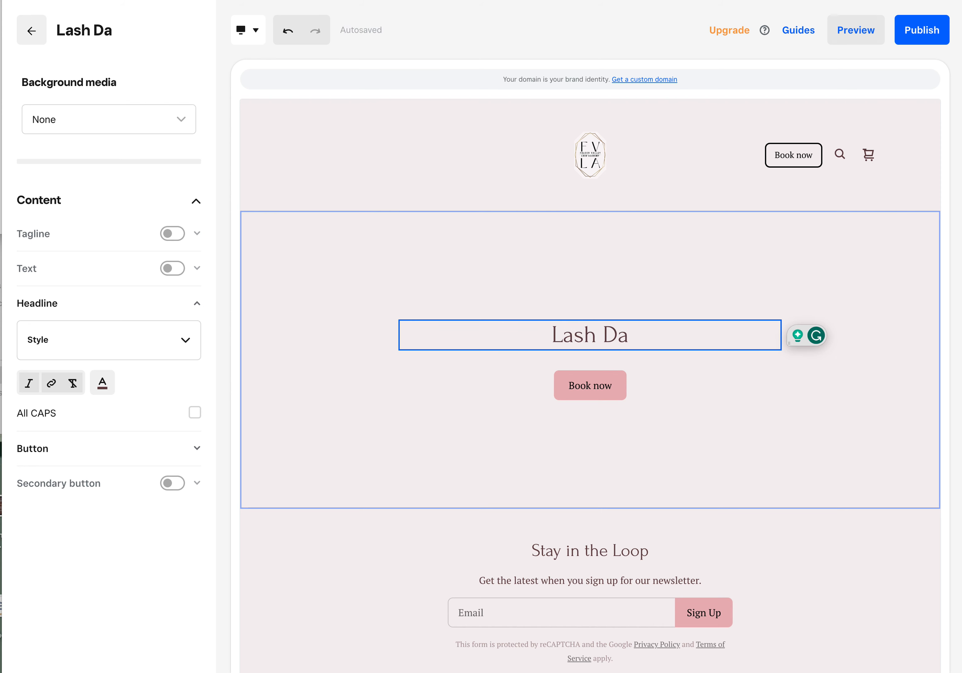
pyautogui.write('y is t')
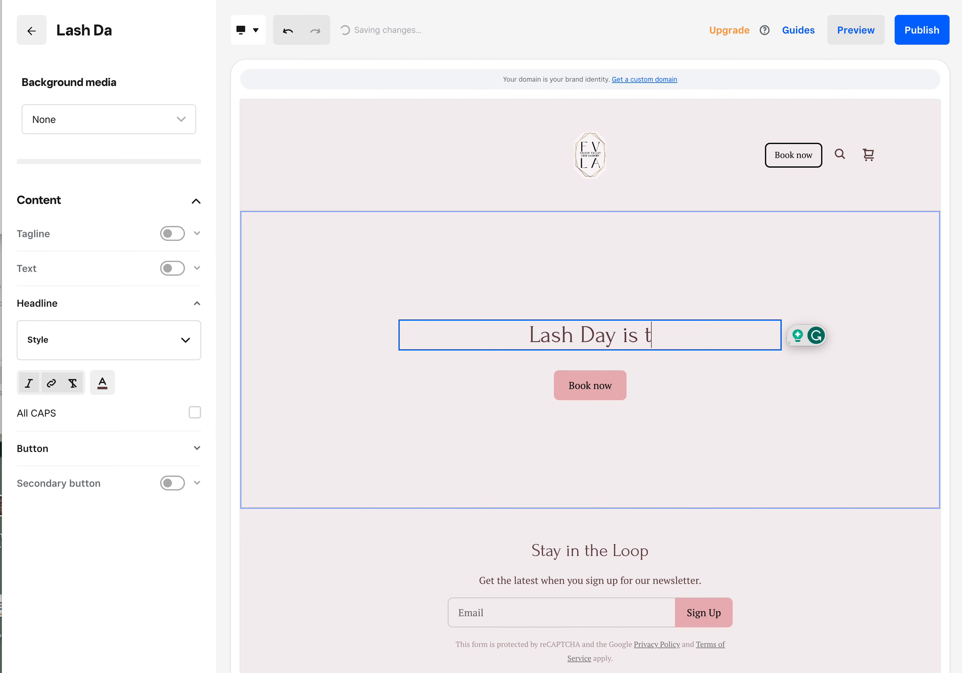
pyautogui.write('he Best ')
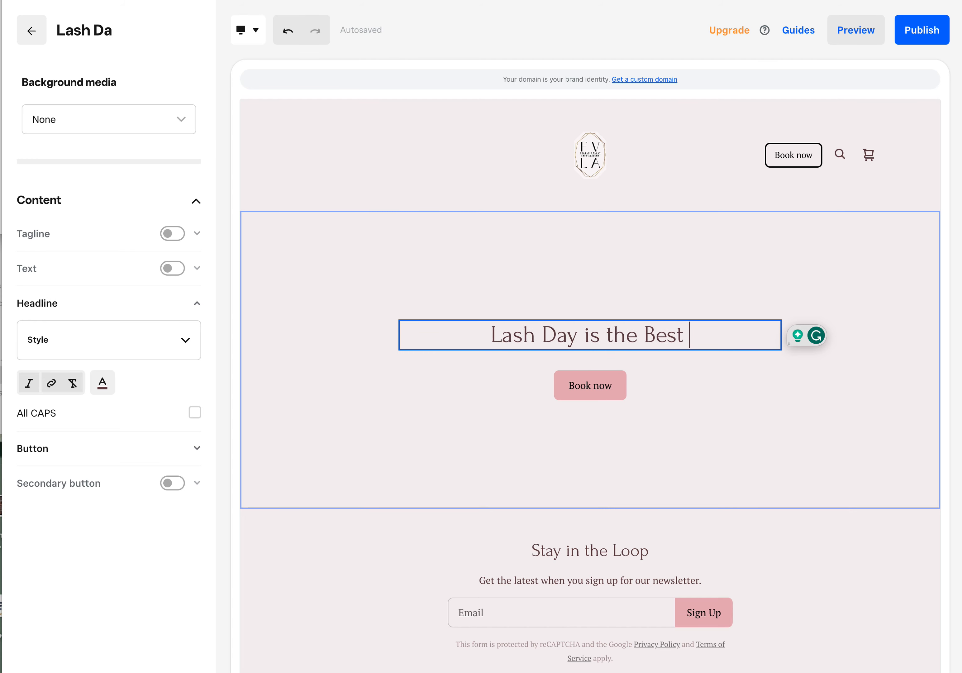
pyautogui.write('Day!')
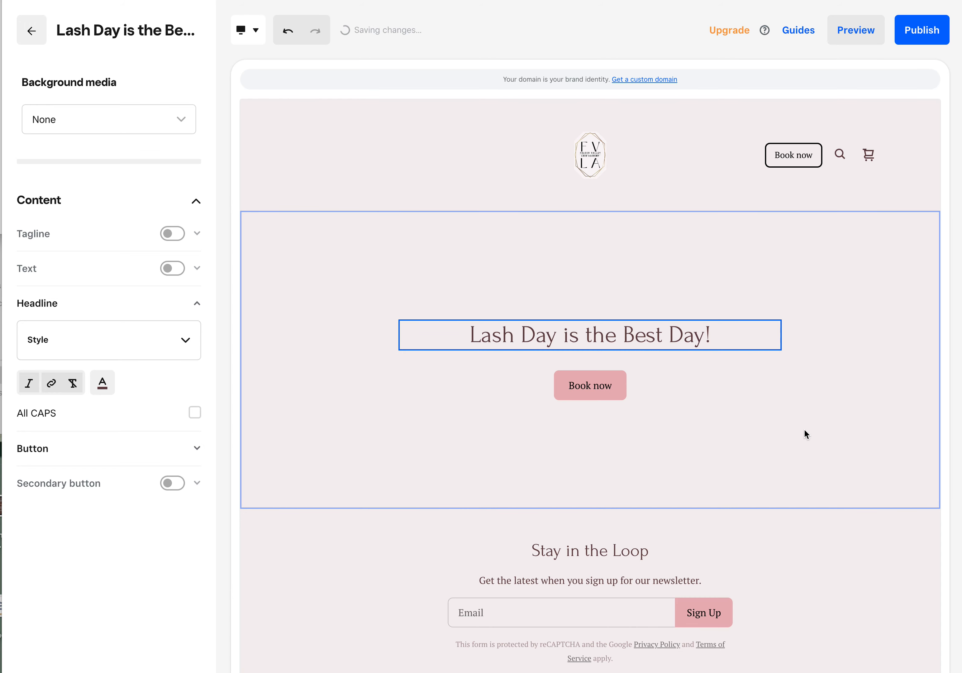
# In the header settings, try the left-aligned logo layout, then keep the centred-logo layout
pyautogui.click(701, 172)
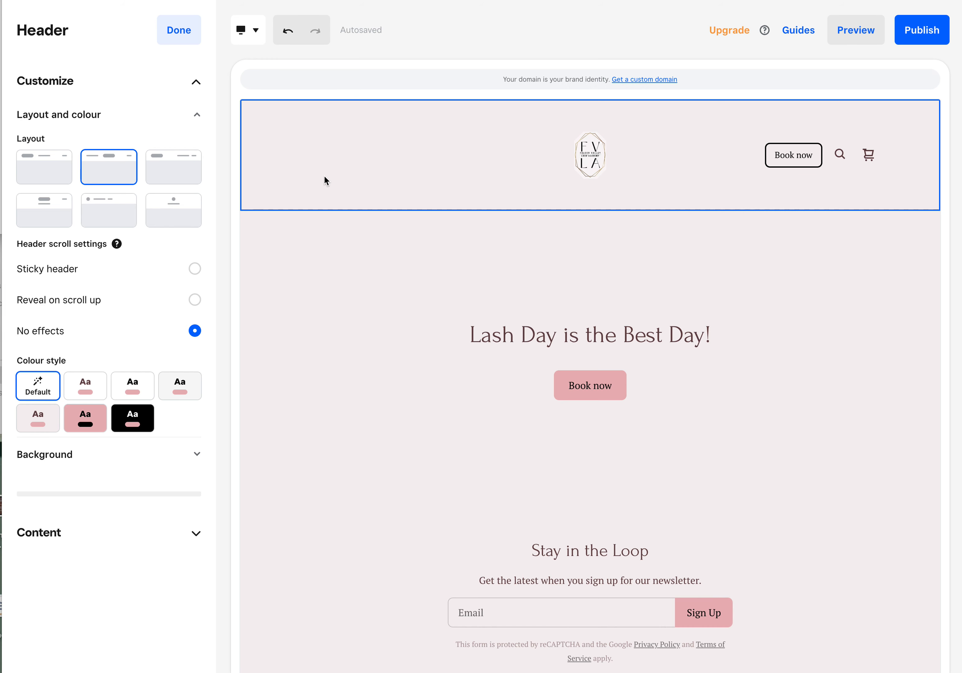
pyautogui.click(37, 177)
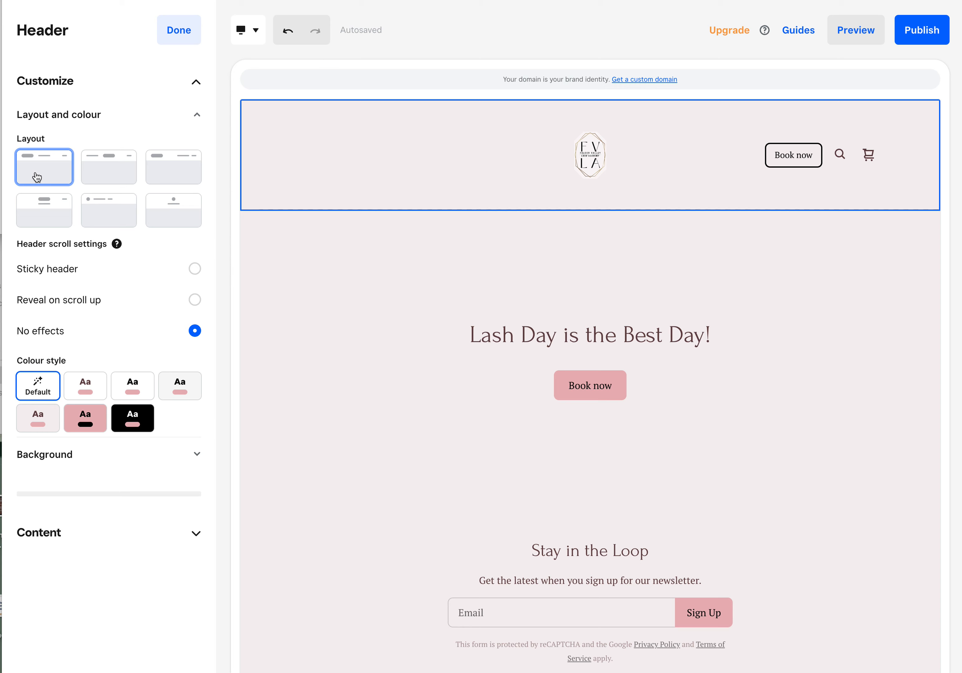
pyautogui.click(107, 175)
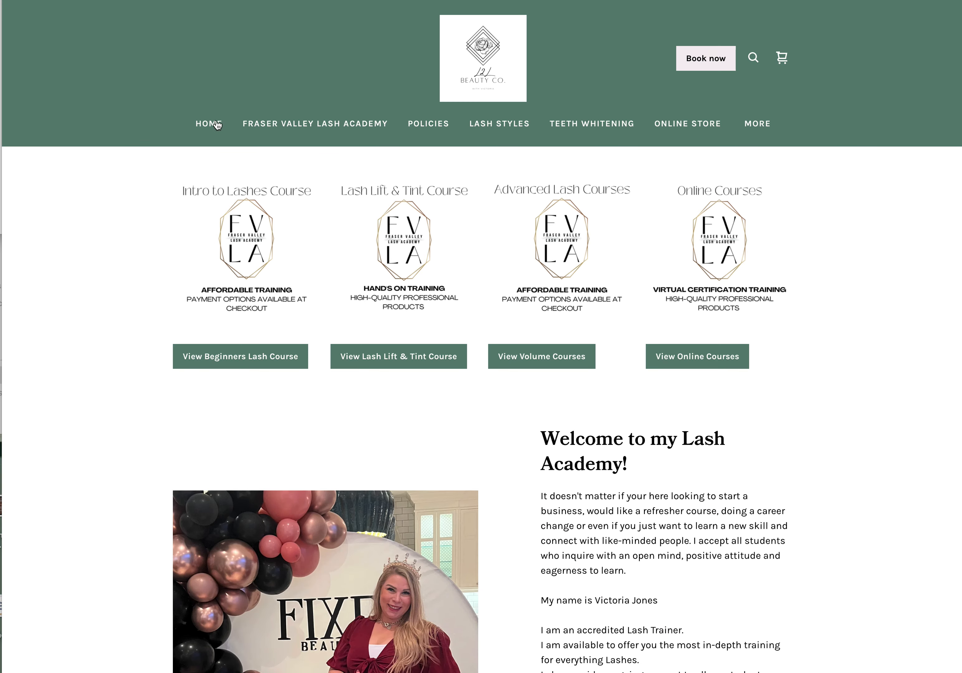
# Look over l2lbeauty.ca's Online Store and Policies pages, then switch back to the Square Online editor
pyautogui.click(715, 125)
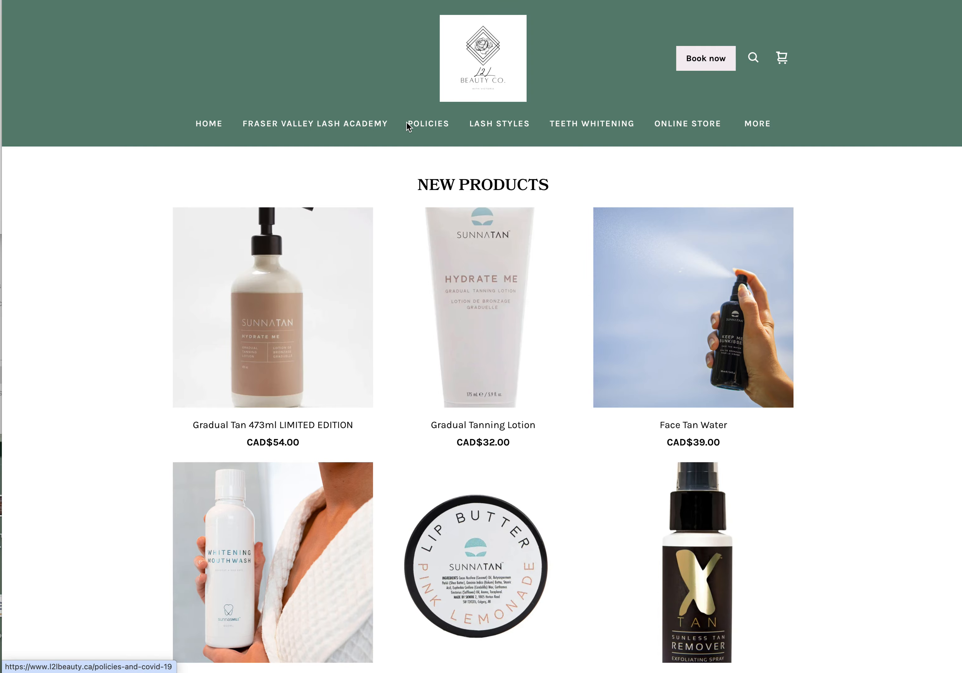
pyautogui.click(423, 128)
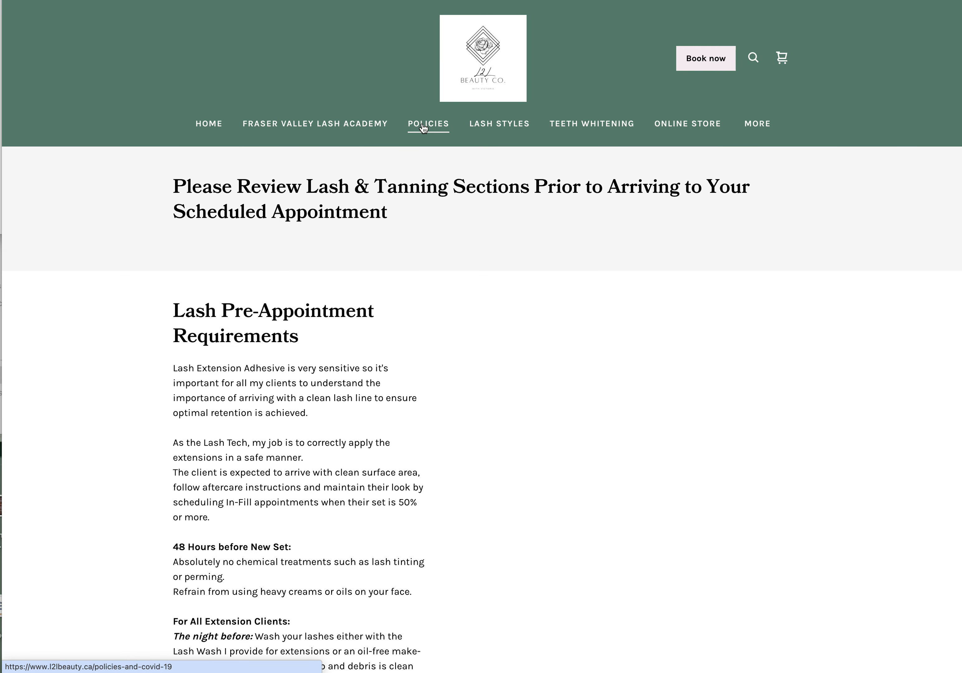
pyautogui.scroll(-8, 356, 259)
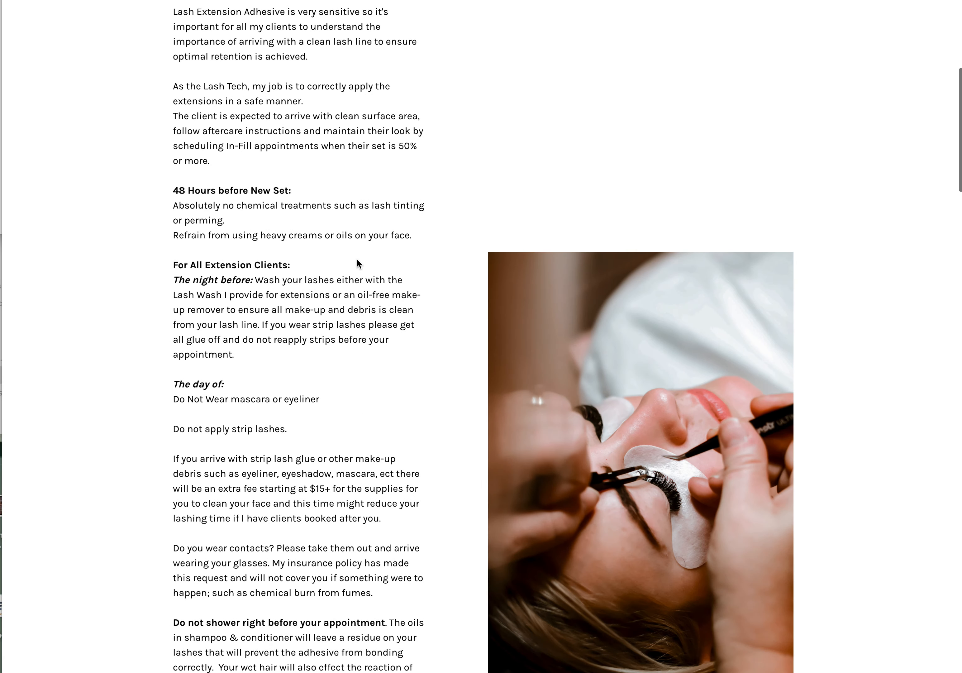
pyautogui.scroll(8, 356, 260)
pyautogui.click(286, 125)
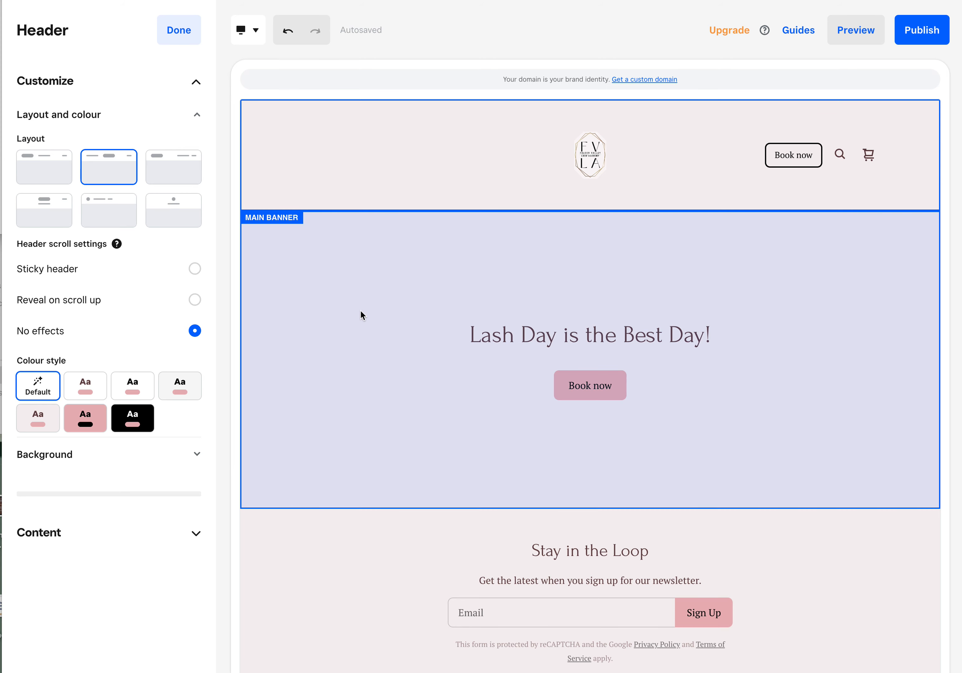
# Open the main banner settings, check the slideshow banner upgrade plans, then close them
pyautogui.click(769, 357)
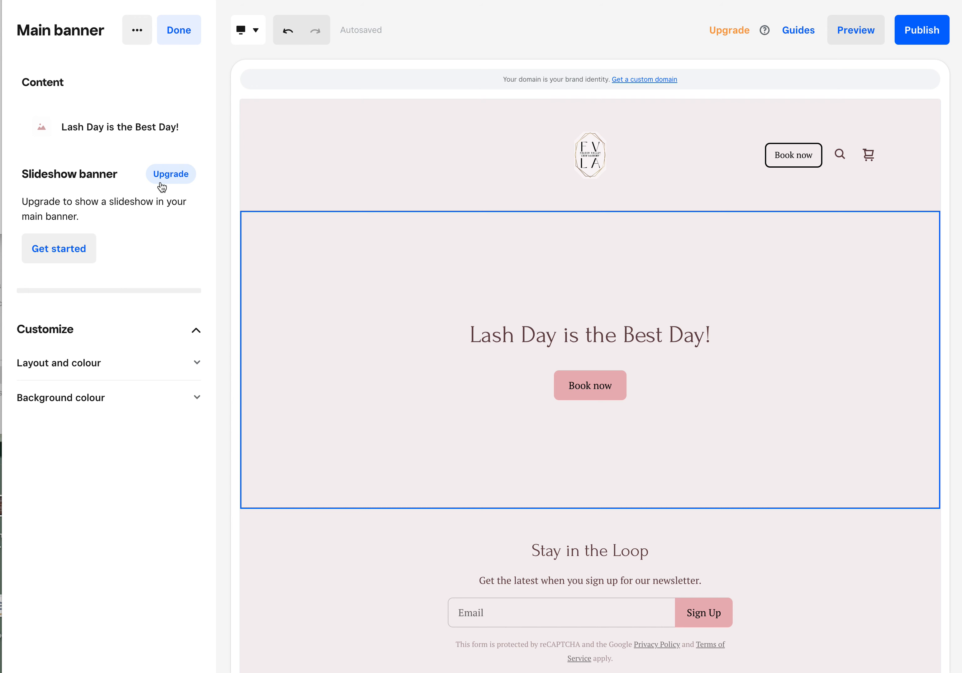
pyautogui.click(57, 253)
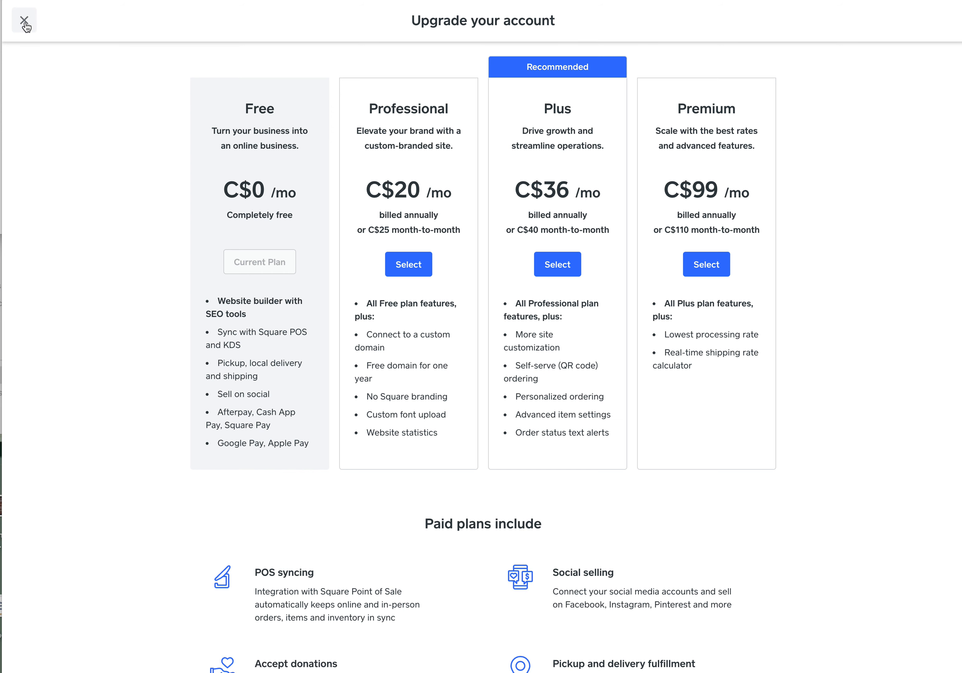
pyautogui.click(25, 26)
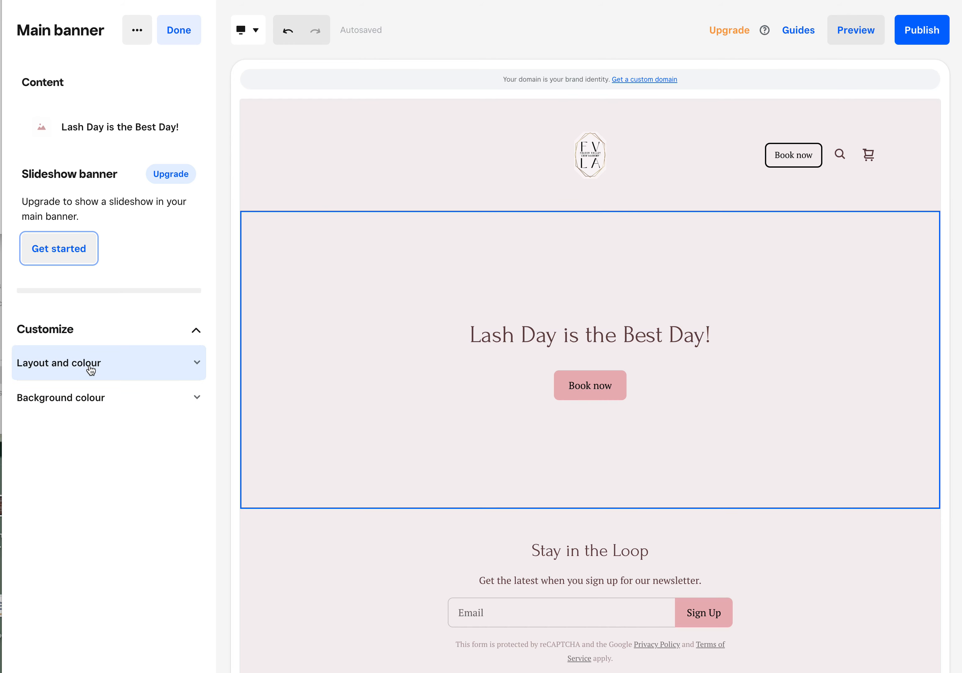
# Give the main banner a custom background colour, trying pink before settling on light grey
pyautogui.click(81, 395)
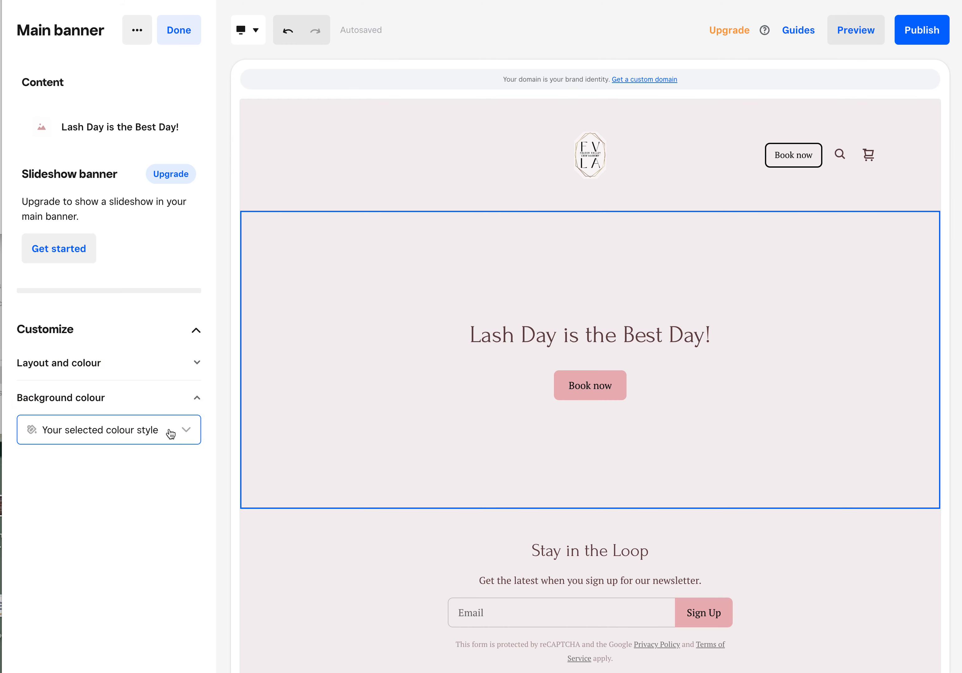
pyautogui.click(169, 431)
pyautogui.click(124, 447)
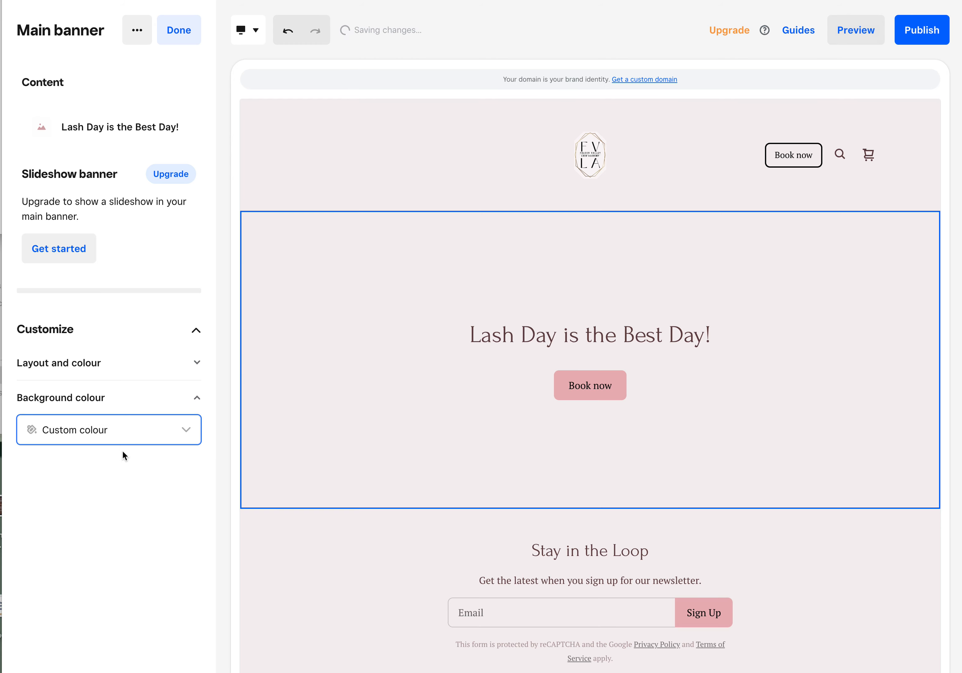
pyautogui.click(107, 470)
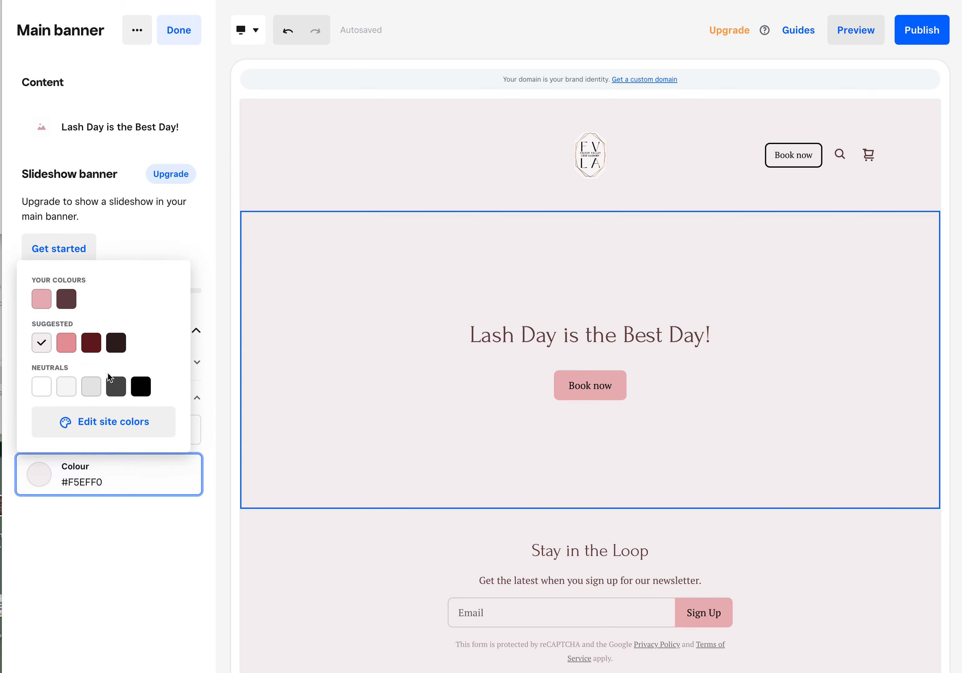
pyautogui.click(66, 344)
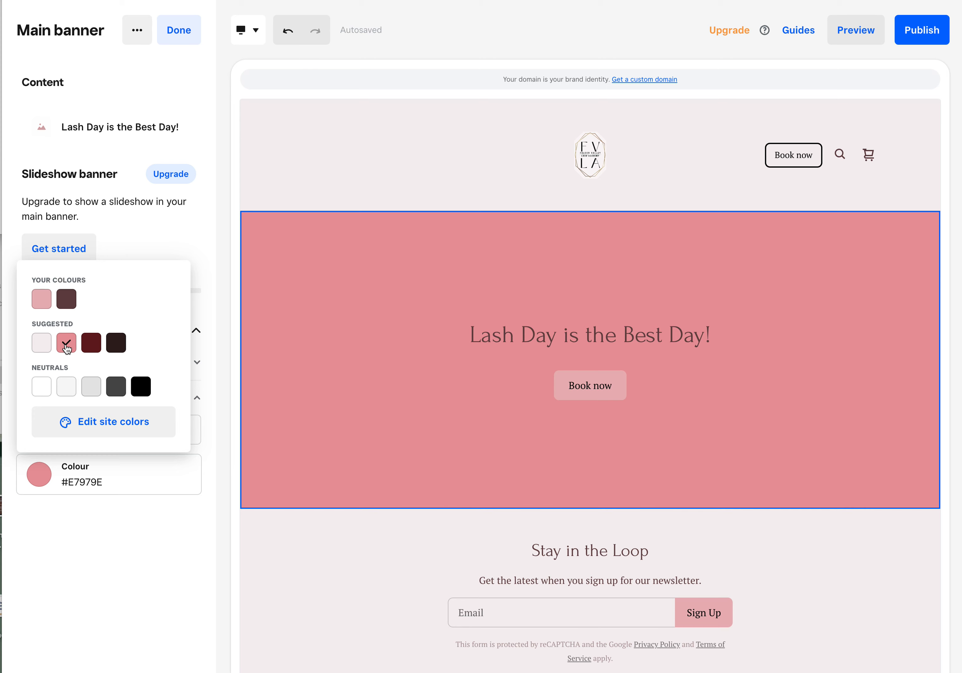
pyautogui.click(92, 389)
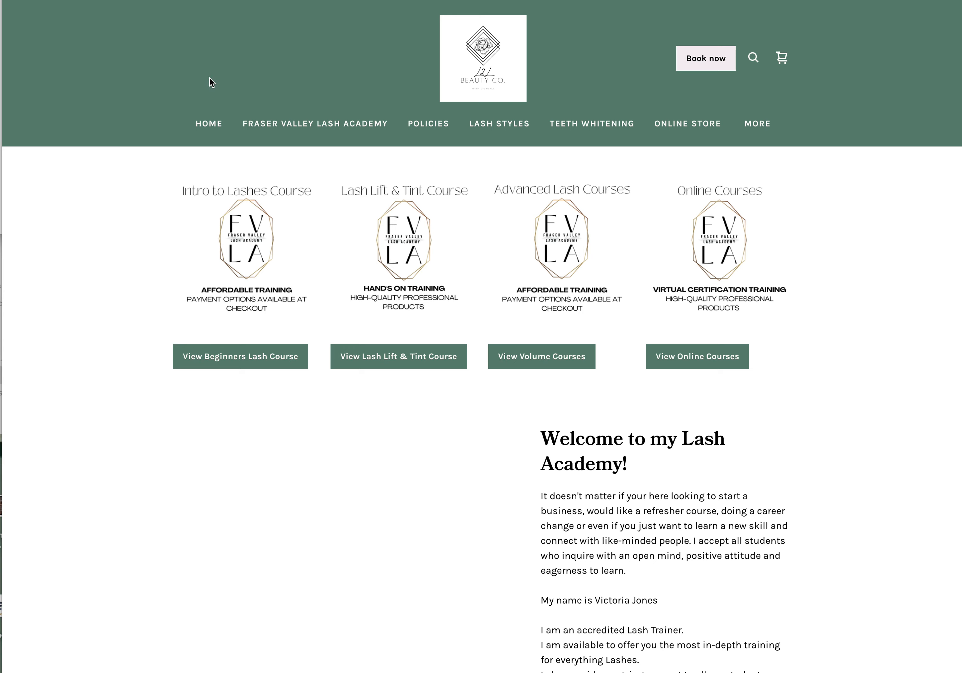
# Compare with the existing site's home page, recheck the banner's #E6E6E6 background, and close the banner settings
pyautogui.click(209, 133)
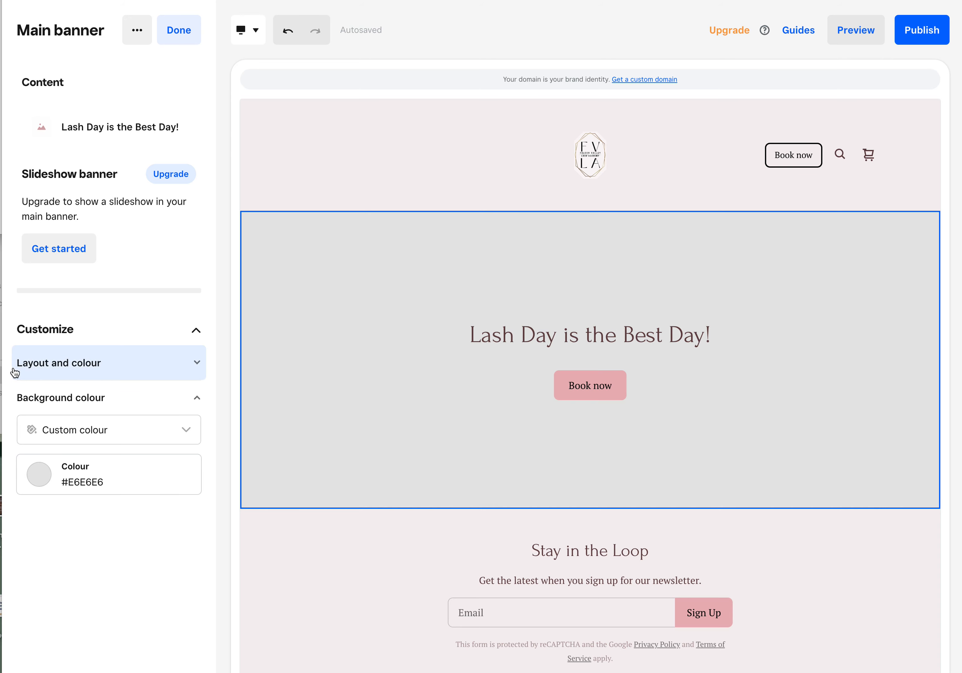
pyautogui.click(41, 363)
pyautogui.scroll(-6, 41, 370)
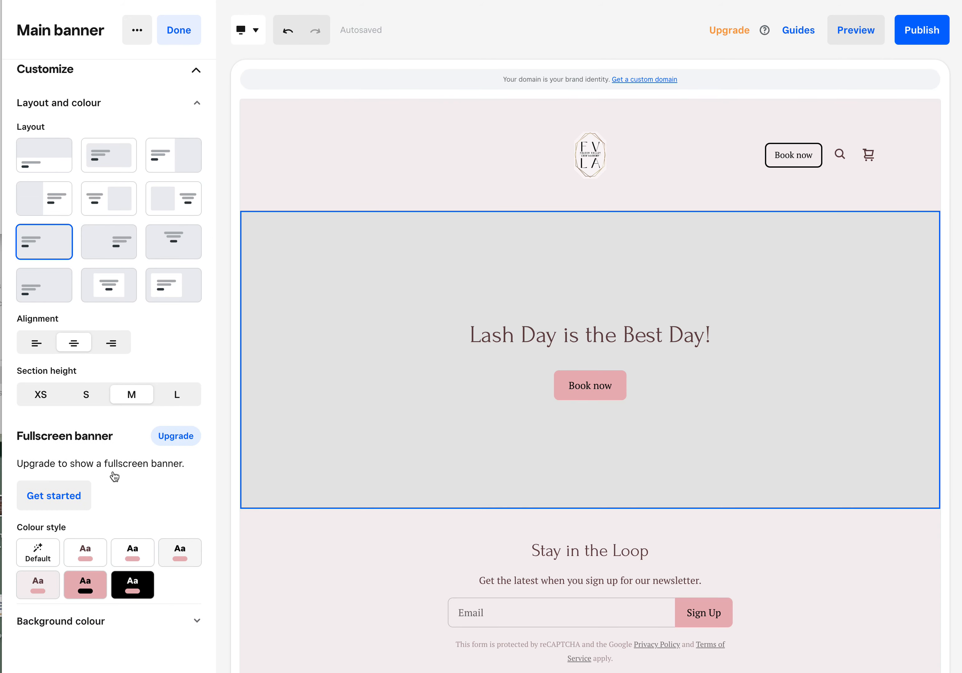
pyautogui.click(84, 627)
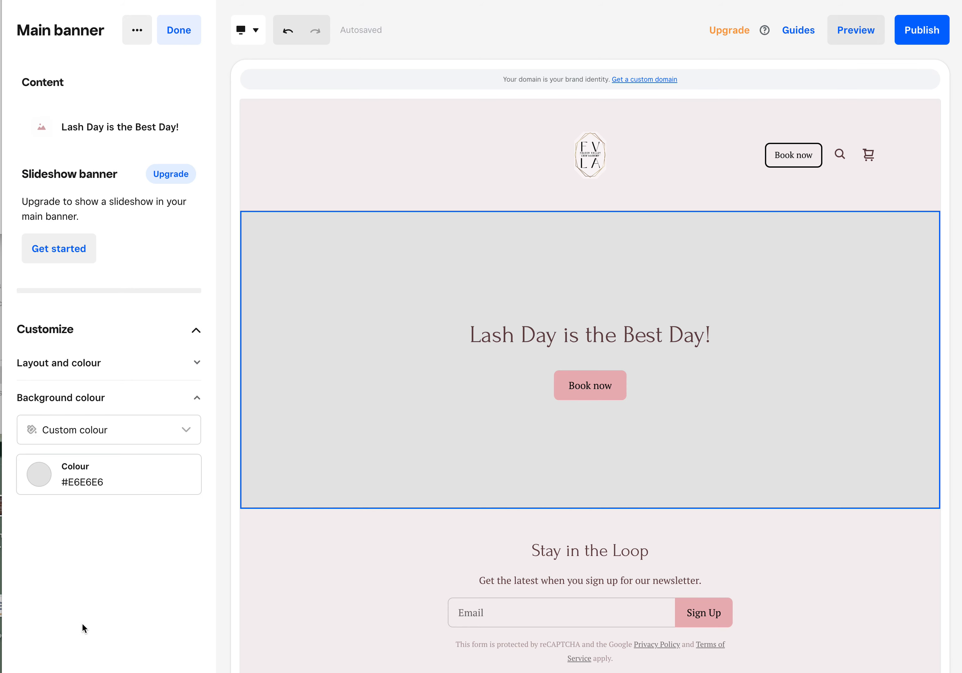
pyautogui.click(88, 430)
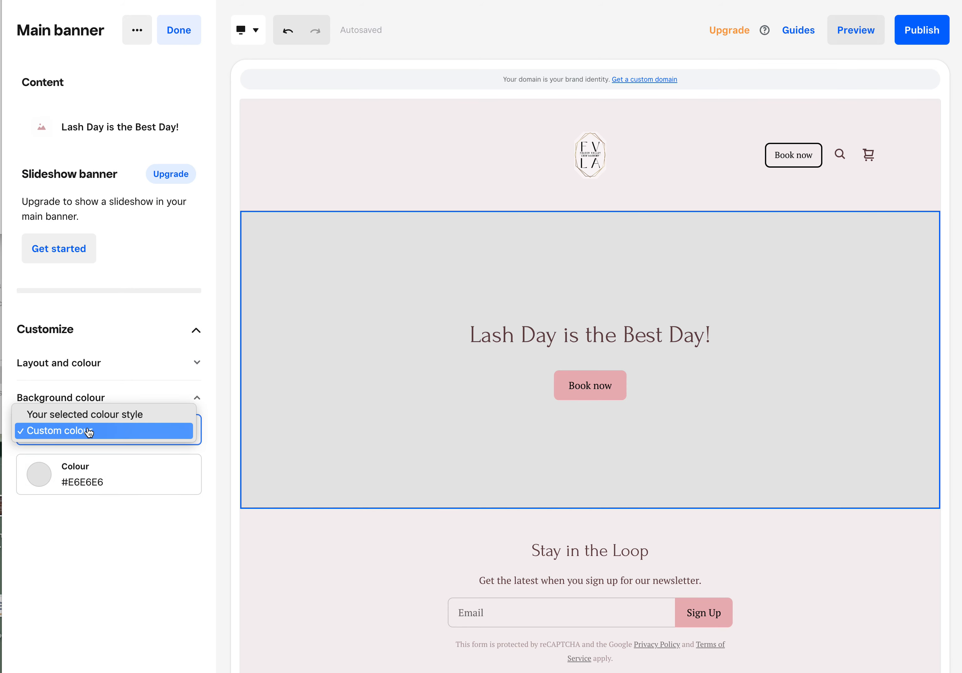
pyautogui.click(110, 555)
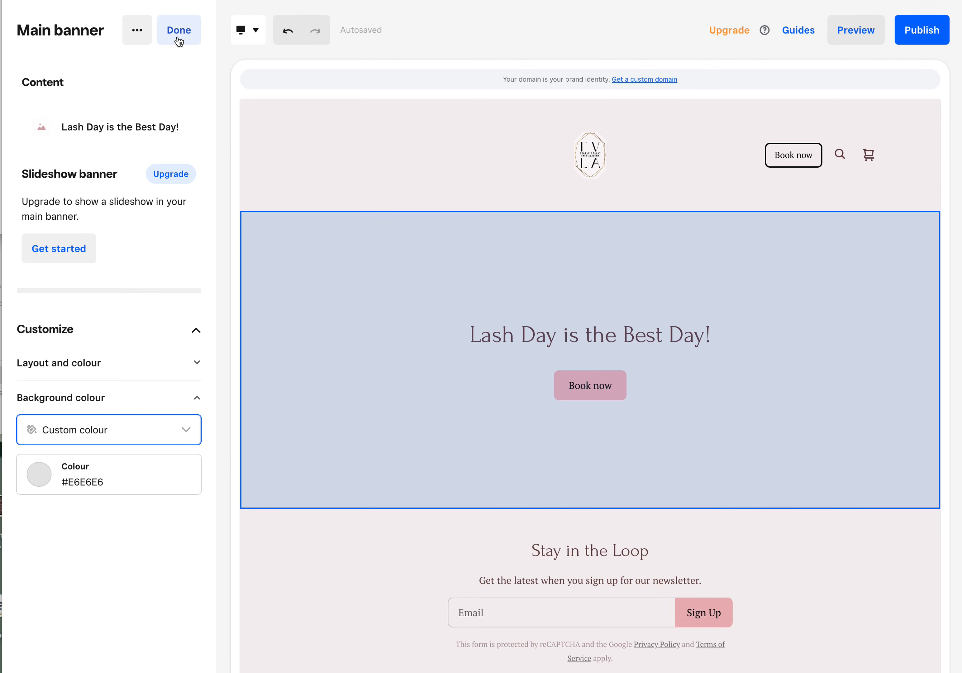
pyautogui.click(179, 42)
pyautogui.scroll(-5, 437, 576)
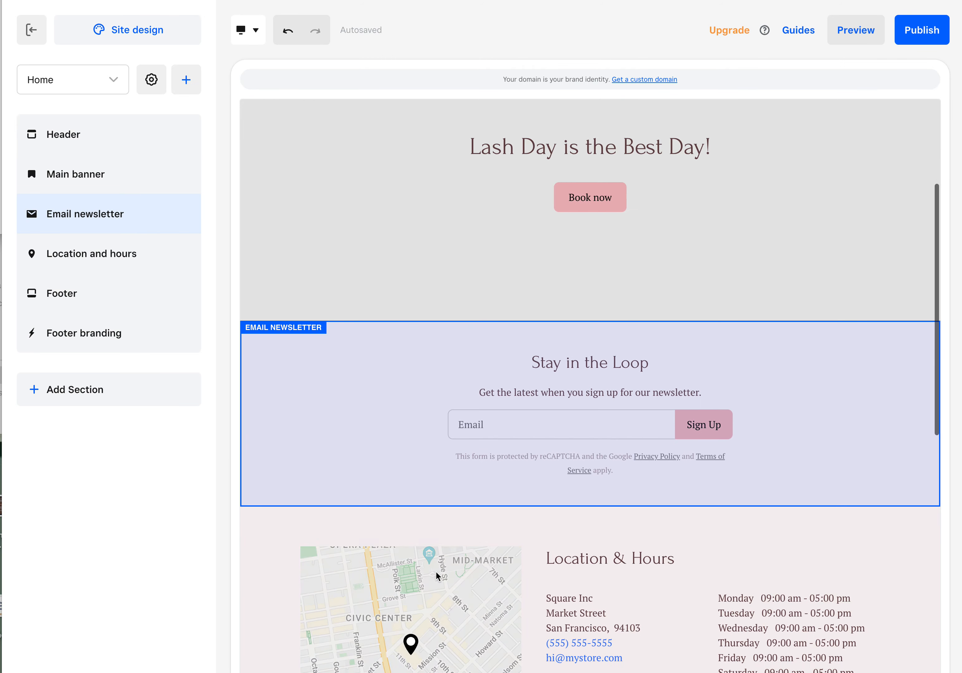
pyautogui.click(594, 360)
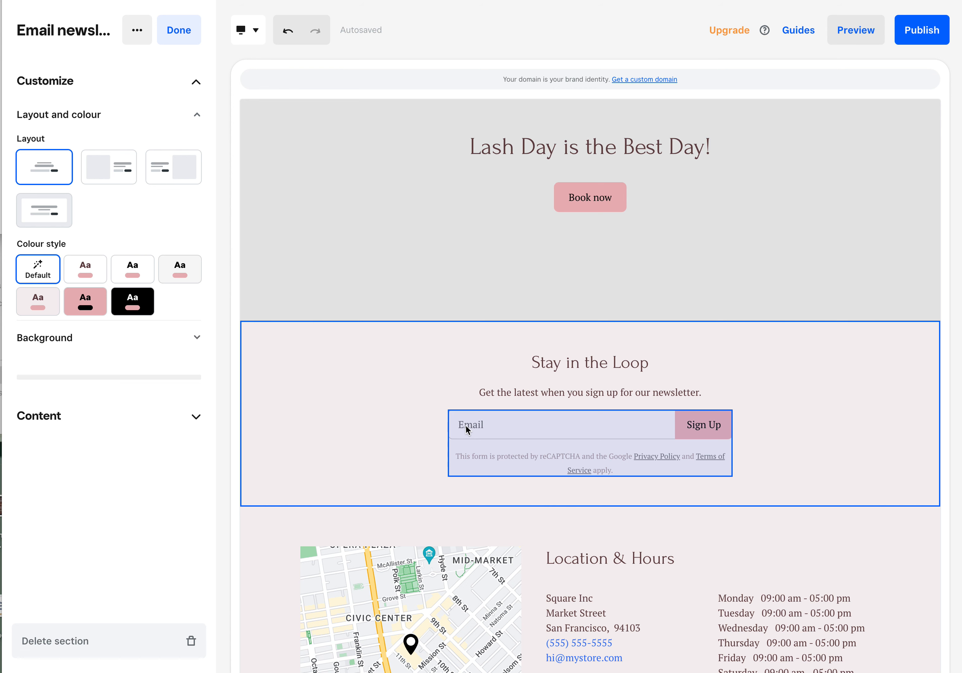
pyautogui.scroll(-4, 501, 421)
pyautogui.click(501, 420)
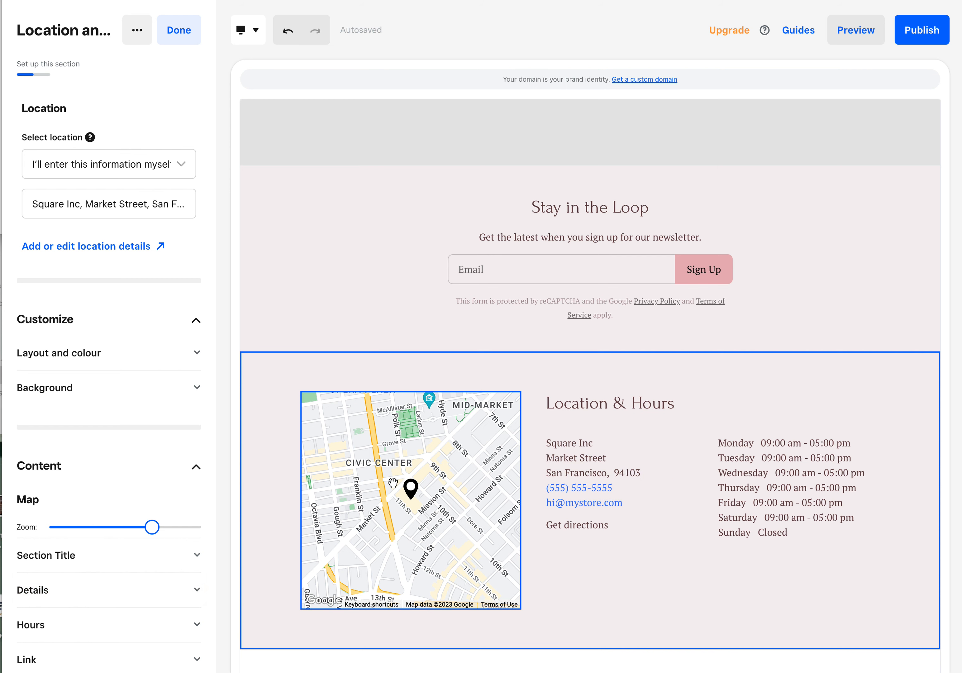
pyautogui.scroll(-2, 140, 476)
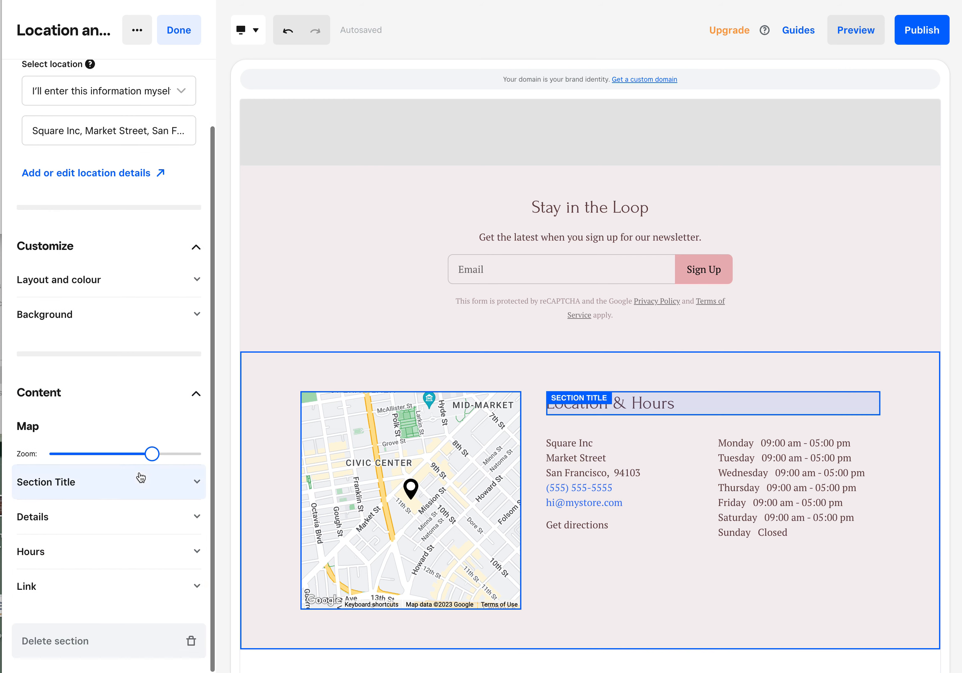
pyautogui.scroll(8, 442, 457)
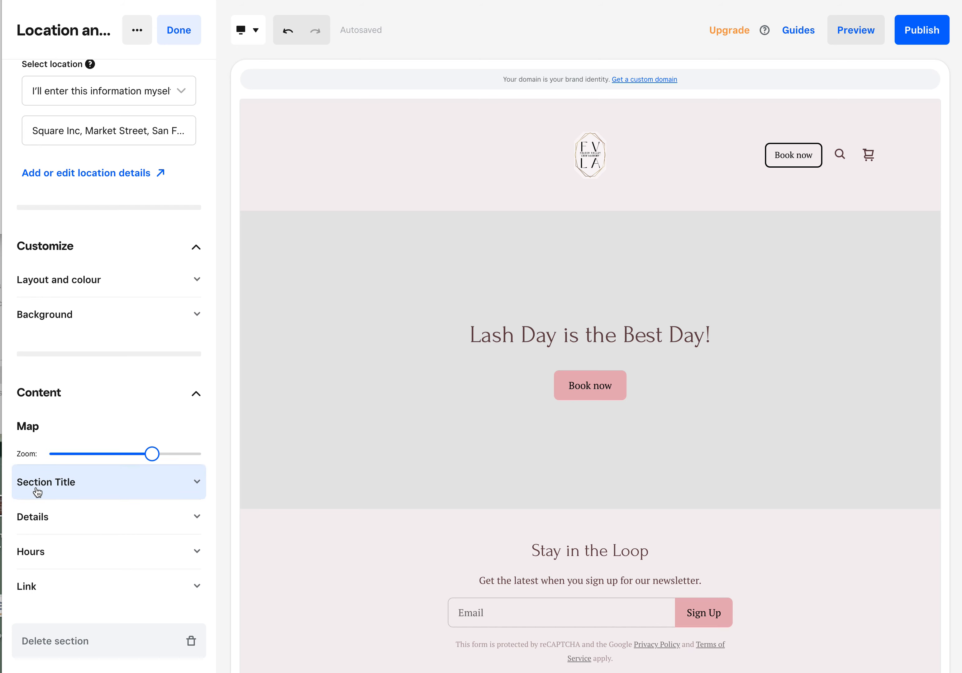
pyautogui.click(179, 30)
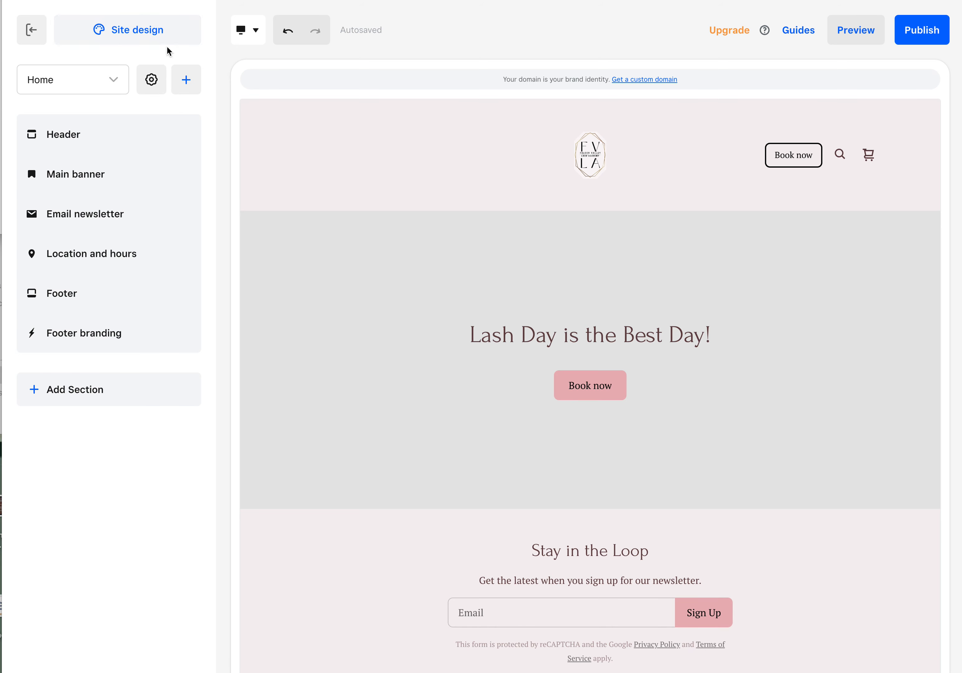
# Start publishing and check the own-domain option before choosing the free Square subdomain
pyautogui.click(913, 33)
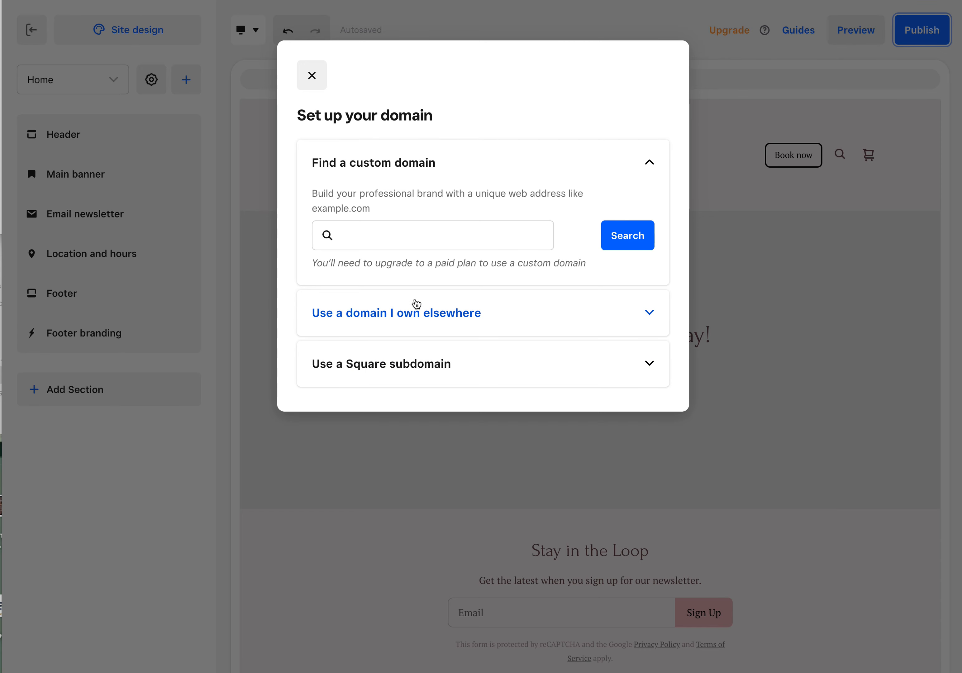
pyautogui.click(386, 317)
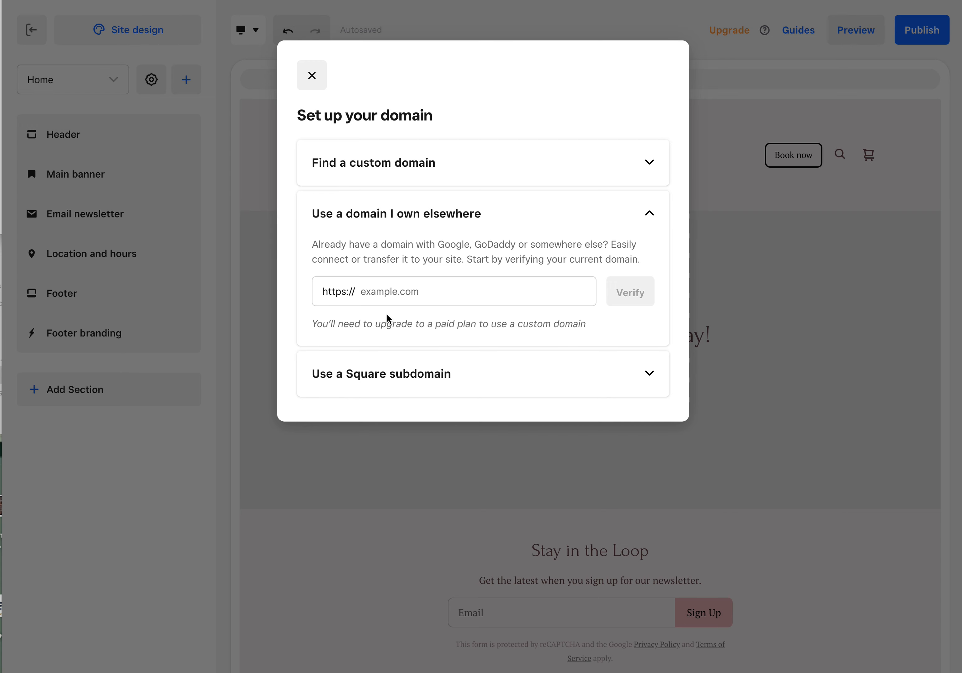
pyautogui.click(406, 297)
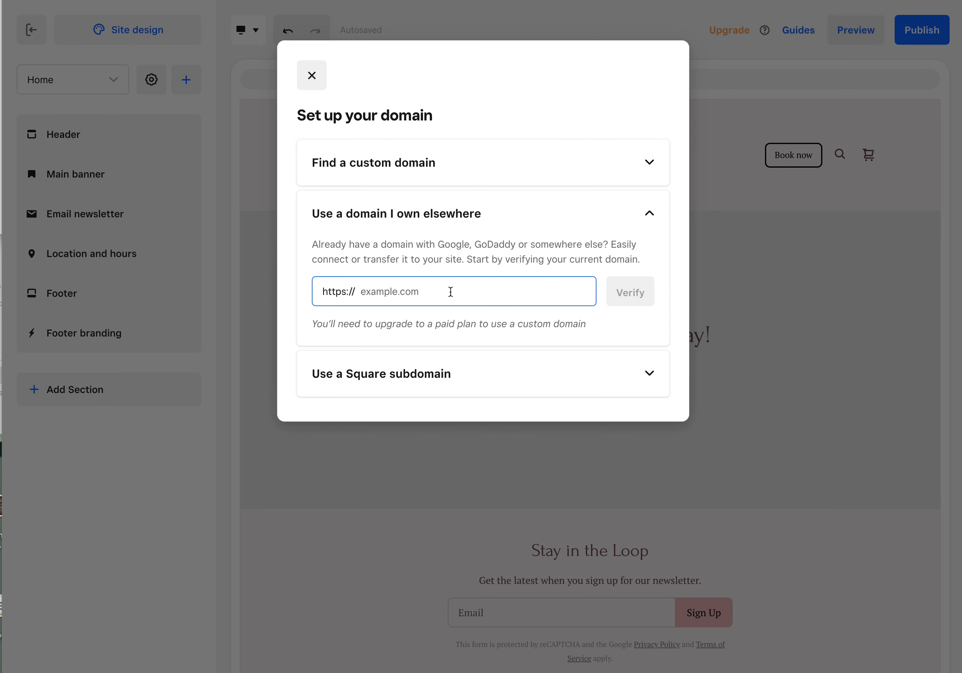
pyautogui.click(397, 379)
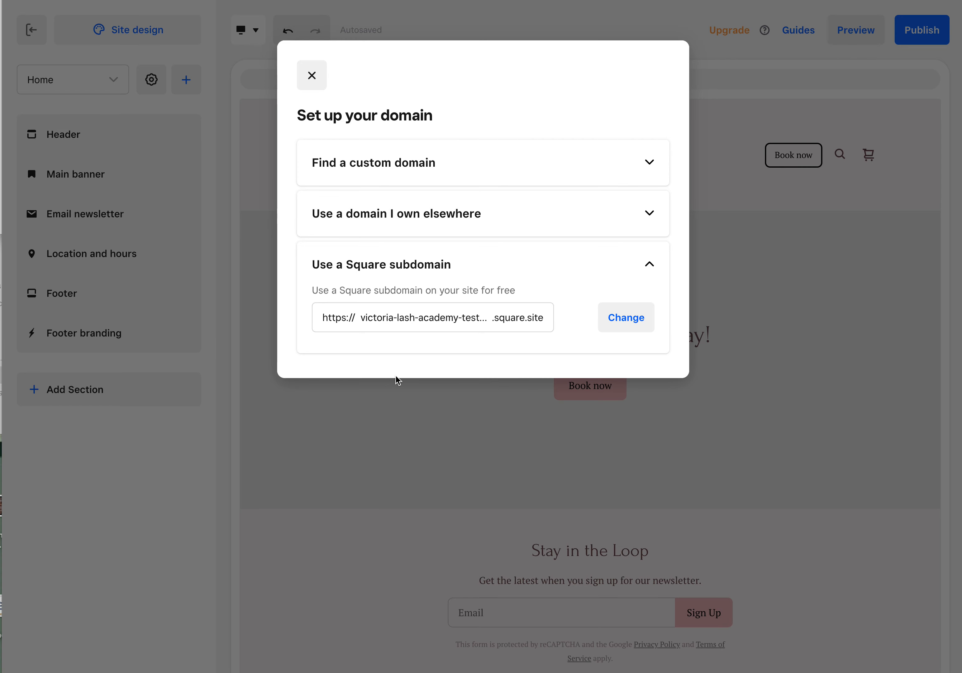
# Change the subdomain to victorialashes.square.site and publish the site
pyautogui.click(420, 318)
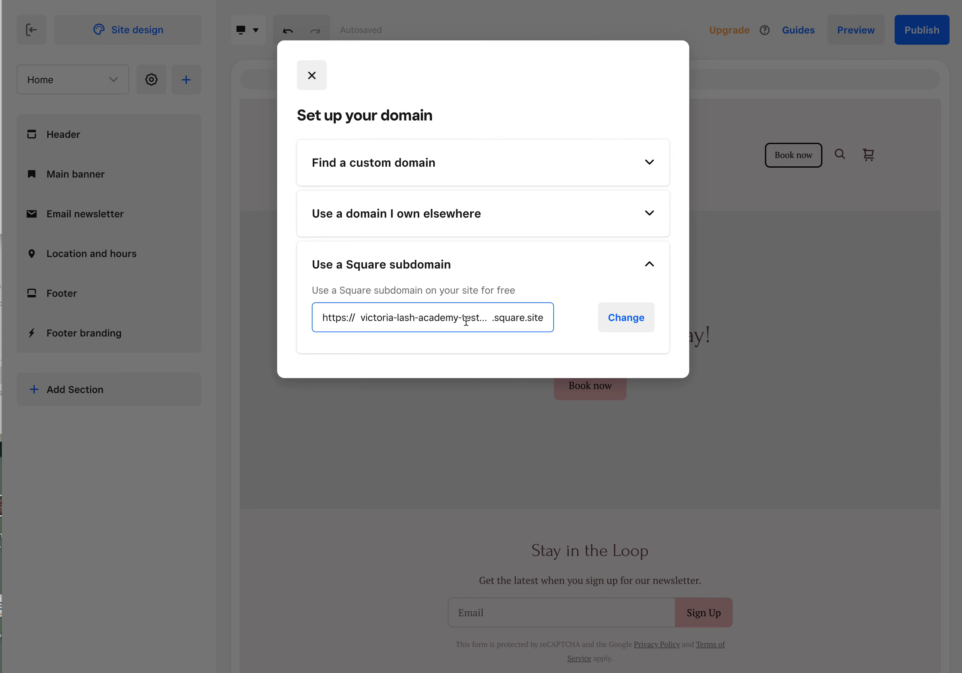
pyautogui.moveTo(359, 318); pyautogui.dragTo(516, 323)
pyautogui.press('BackSpace')
pyautogui.press('BackSpace')
pyautogui.press('BackSpace')
pyautogui.press('BackSpace')
pyautogui.press('BackSpace')
pyautogui.press('BackSpace')
pyautogui.press('BackSpace')
pyautogui.press('BackSpace')
pyautogui.press('BackSpace')
pyautogui.press('BackSpace')
pyautogui.press('BackSpace')
pyautogui.press('BackSpace')
pyautogui.press('BackSpace')
pyautogui.press('BackSpace')
pyautogui.press('BackSpace')
pyautogui.press('BackSpace')
pyautogui.press('BackSpace')
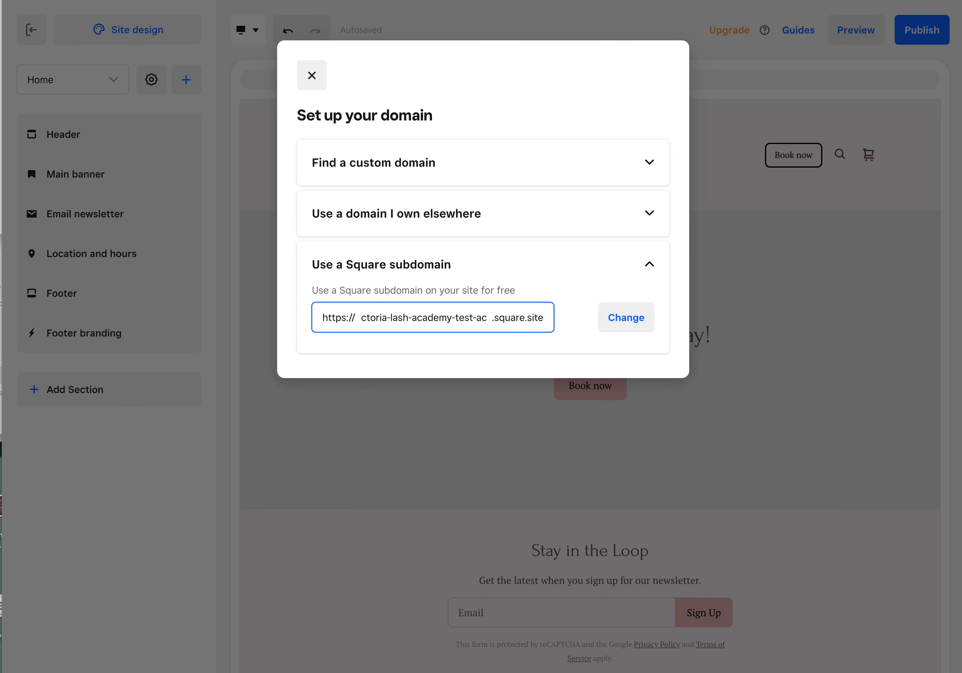
pyautogui.press('BackSpace')
pyautogui.press('BackSpace')
pyautogui.press('BackSpace')
pyautogui.press('BackSpace')
pyautogui.press('BackSpace')
pyautogui.press('BackSpace')
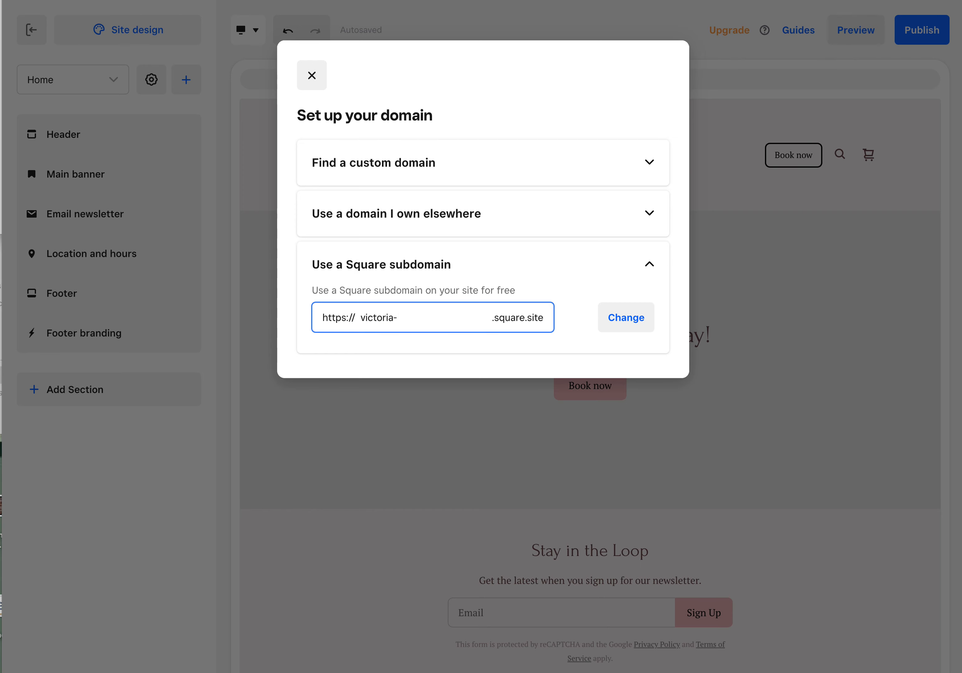
pyautogui.write('hes')
pyautogui.click(614, 319)
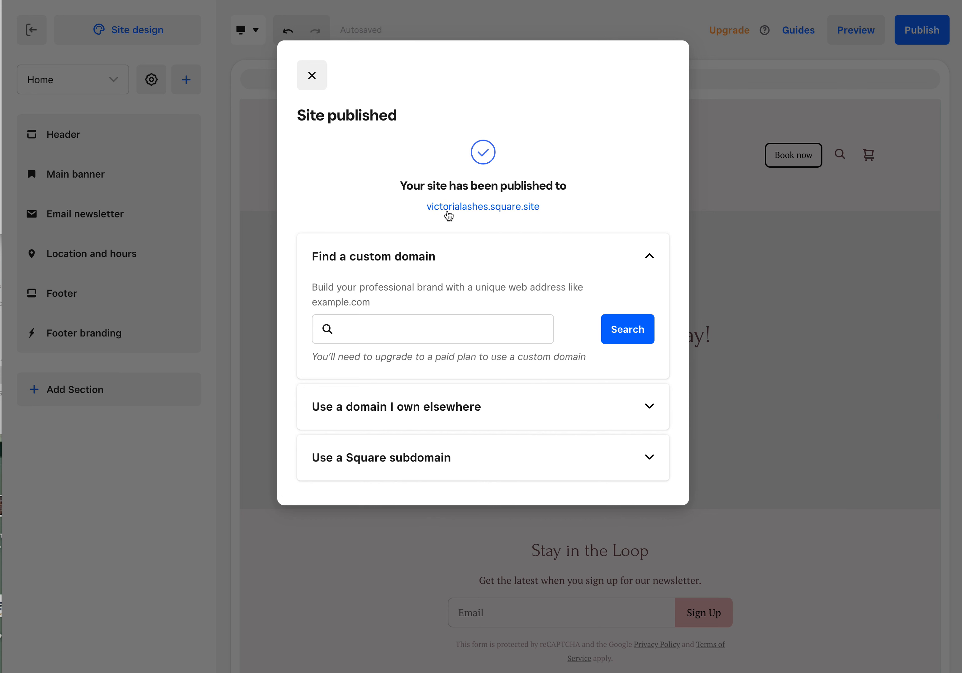
# Open the live site and try Book now, which reports online booking unavailable
pyautogui.click(532, 208)
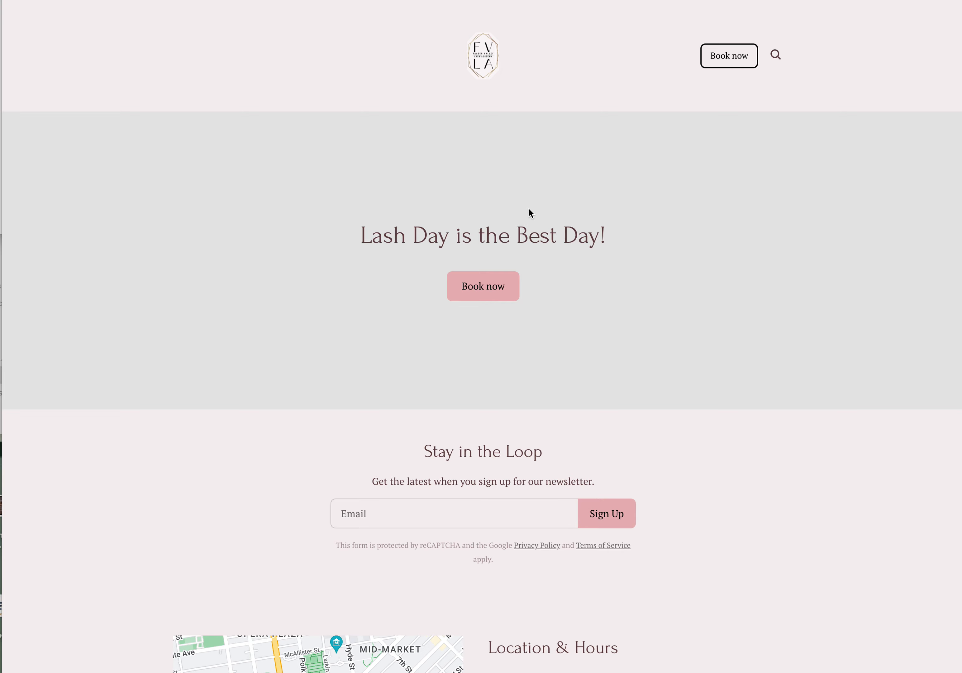
pyautogui.click(495, 284)
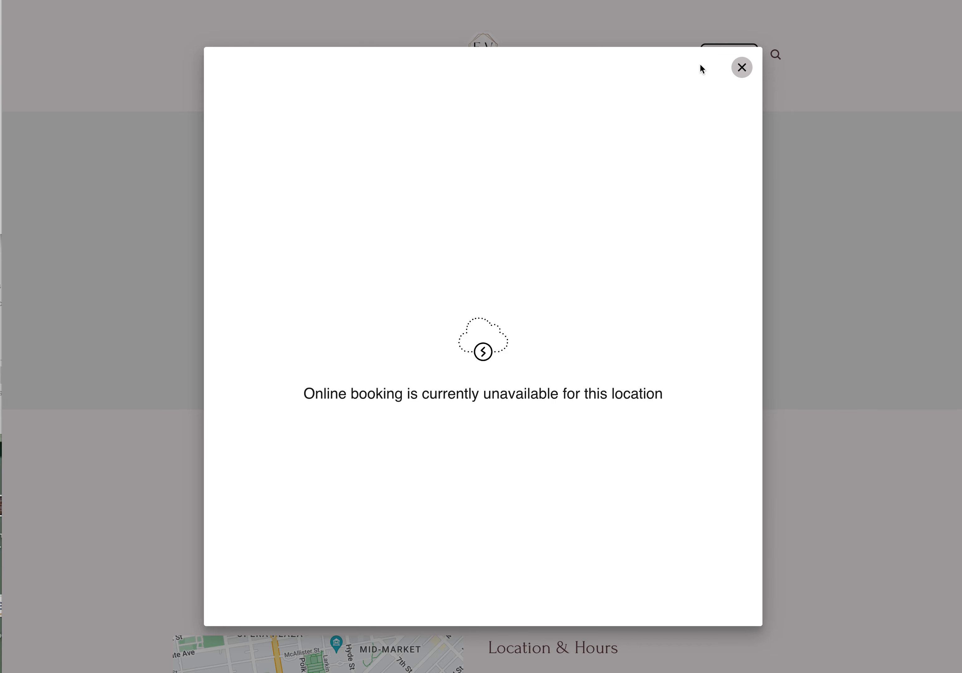
pyautogui.click(738, 70)
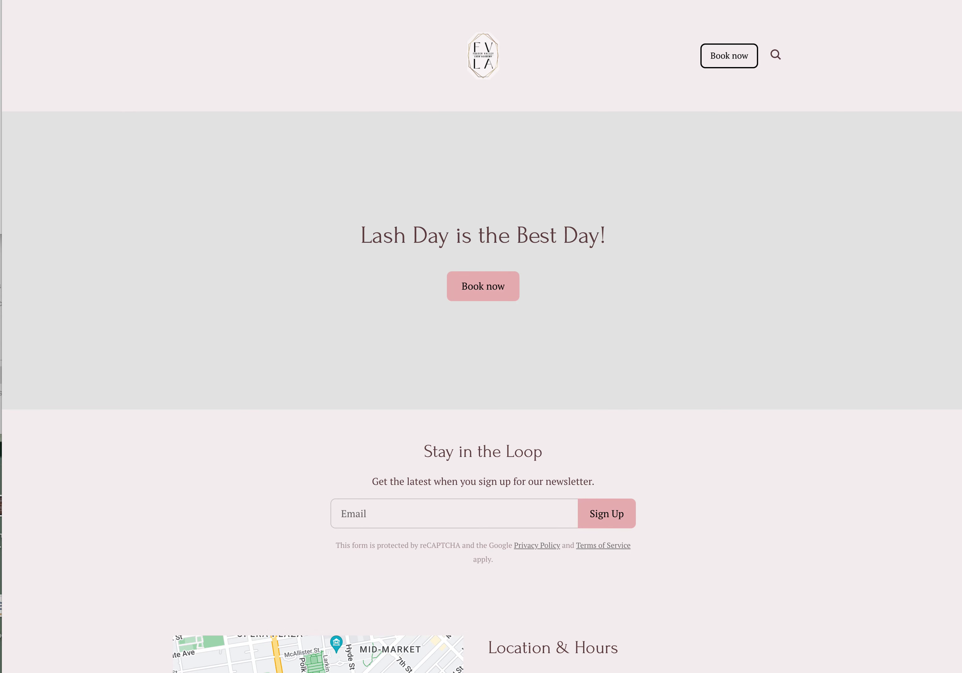
# Return to the editor, dismiss the Site published message, and exit to the Online overview
pyautogui.click(371, 1)
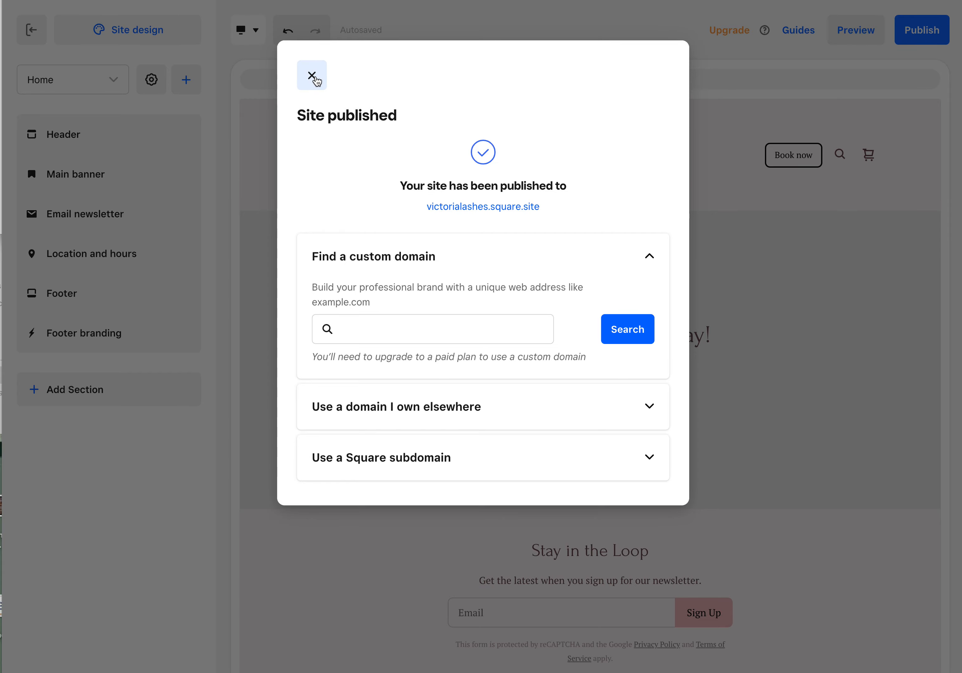
pyautogui.click(314, 77)
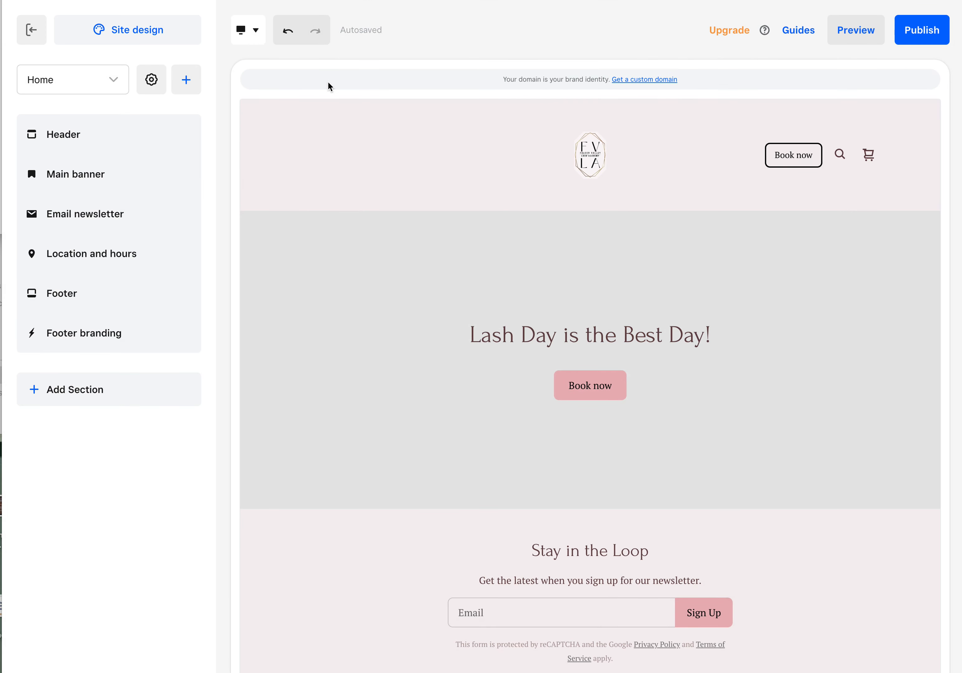
pyautogui.click(30, 31)
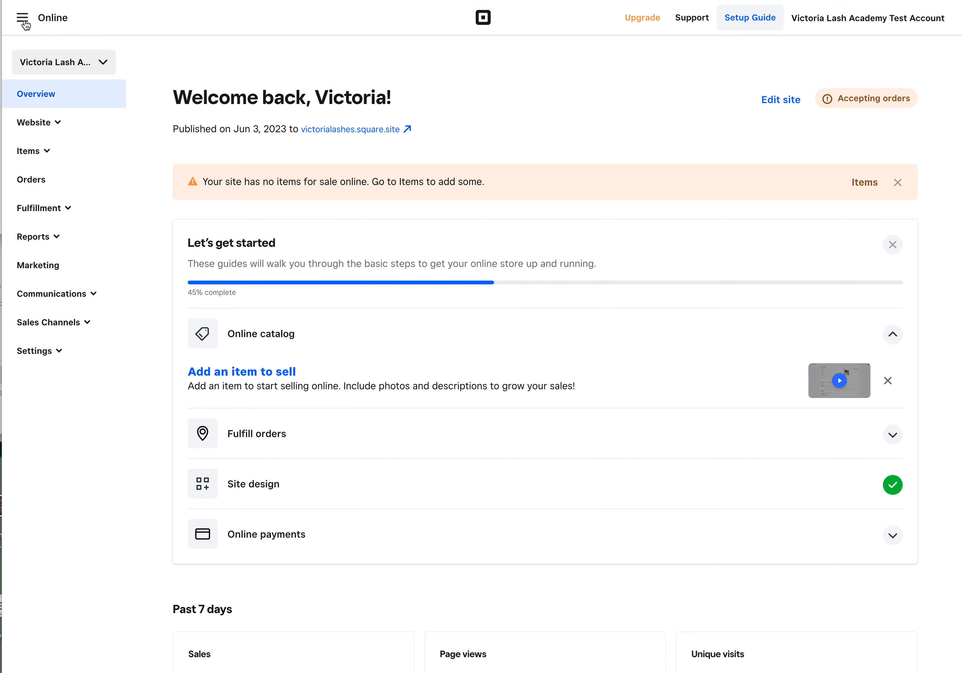
# Go from the dashboard home to Square Appointments and open the services list
pyautogui.click(23, 19)
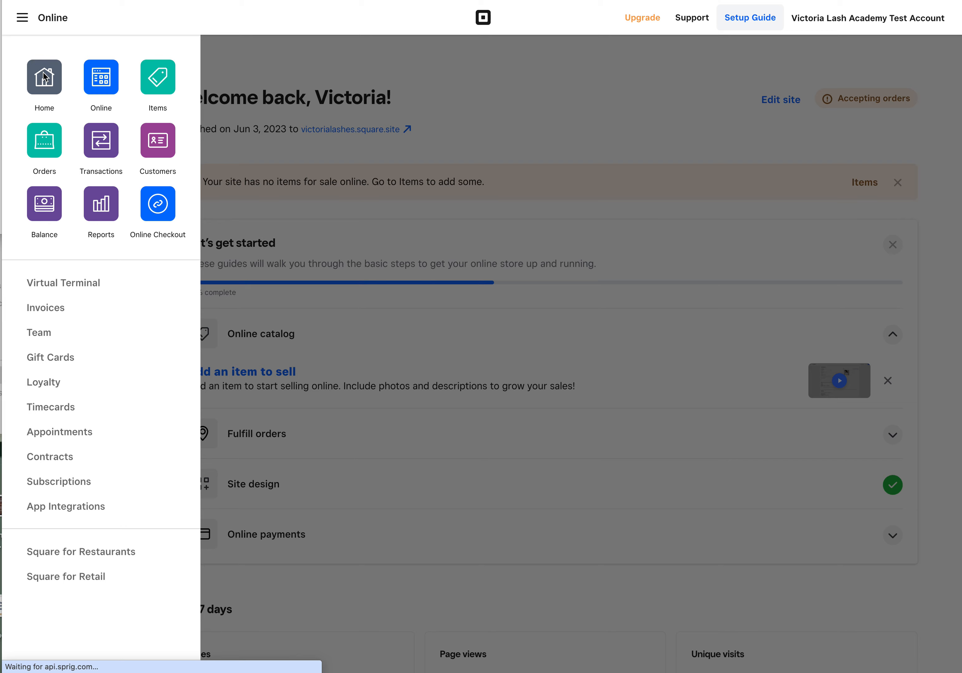
pyautogui.click(45, 76)
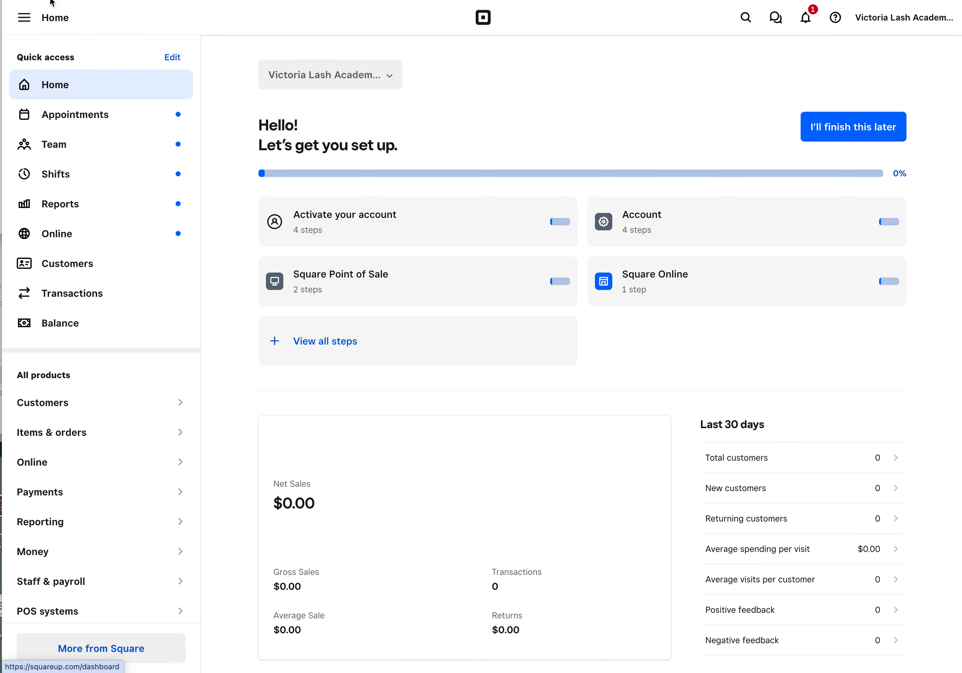
pyautogui.click(26, 18)
pyautogui.click(28, 19)
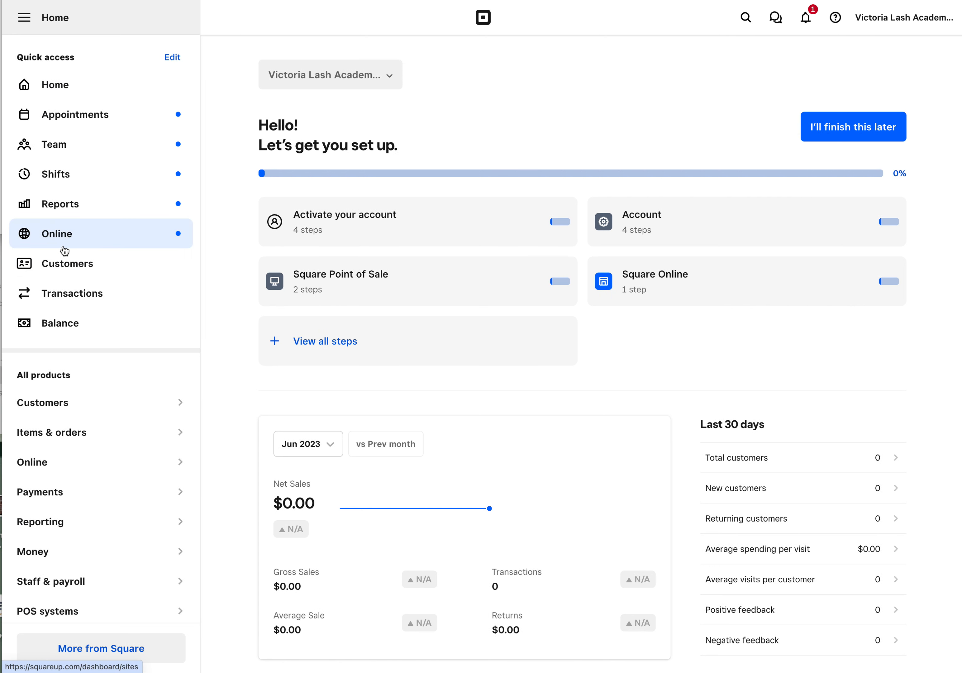
pyautogui.click(78, 114)
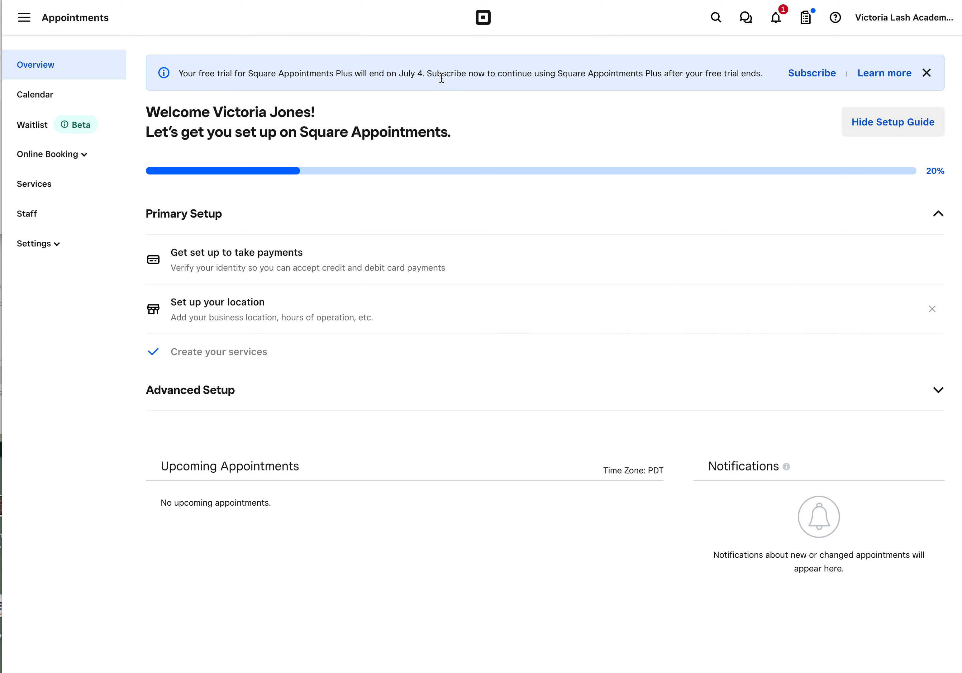
pyautogui.click(84, 155)
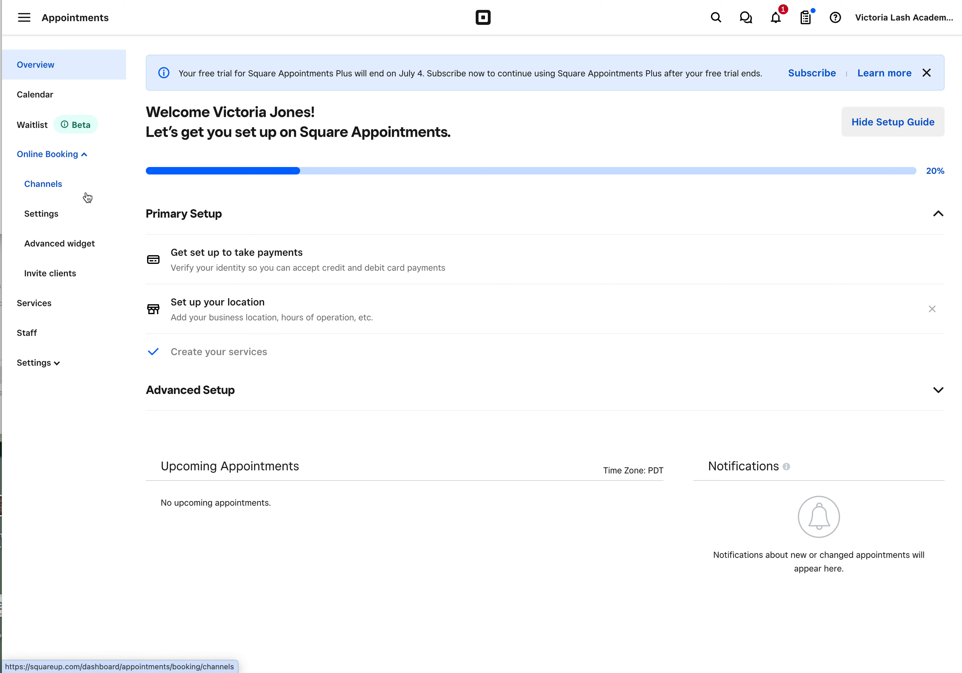
pyautogui.click(40, 100)
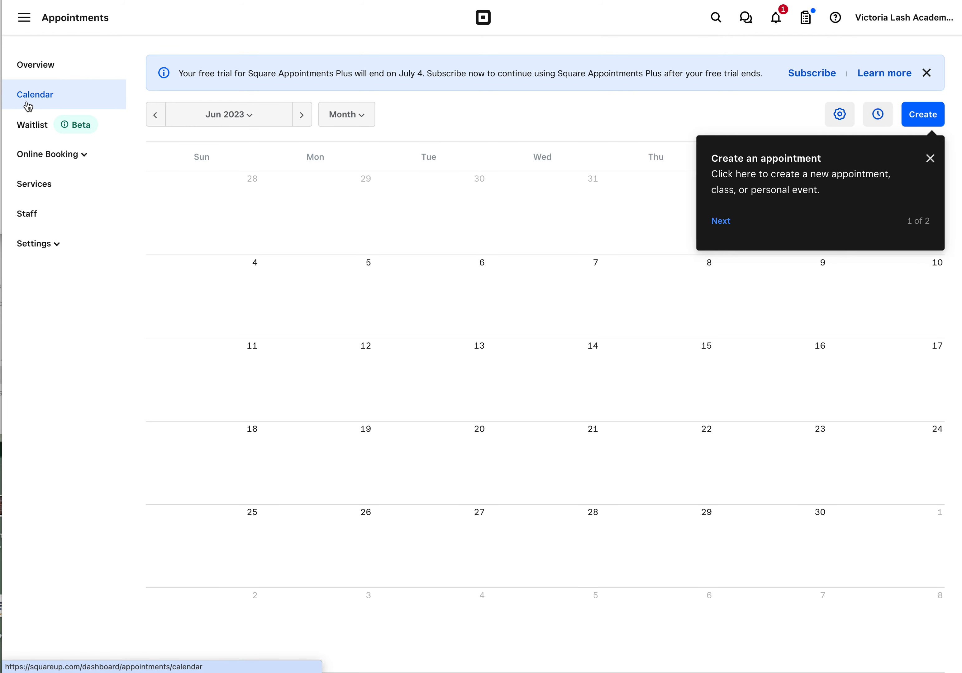
pyautogui.click(40, 185)
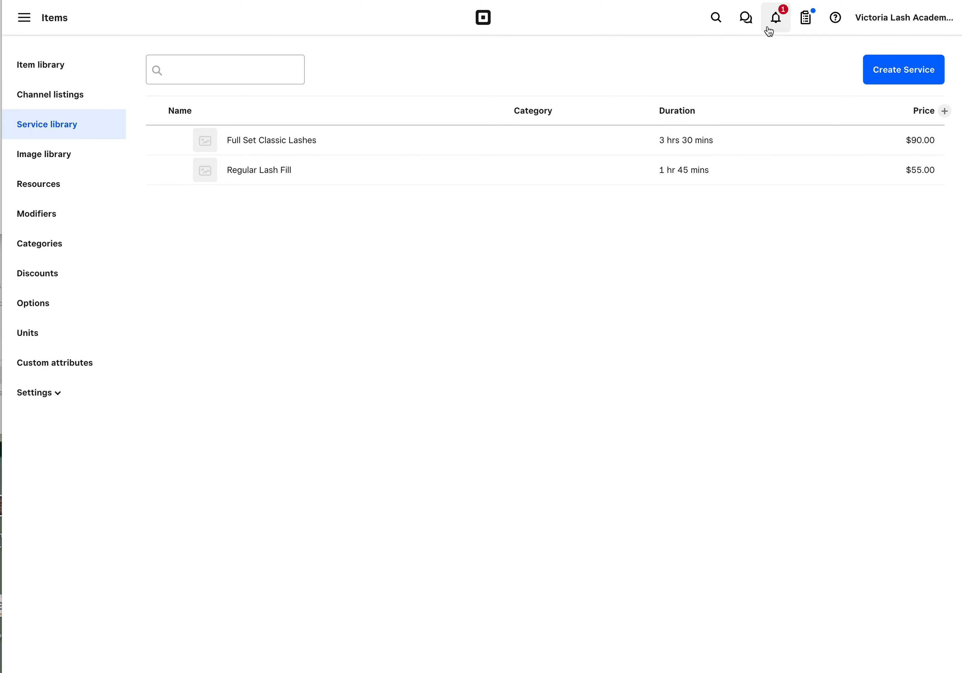
# Dismiss the Instant Profiles notification and return to the service library
pyautogui.click(777, 26)
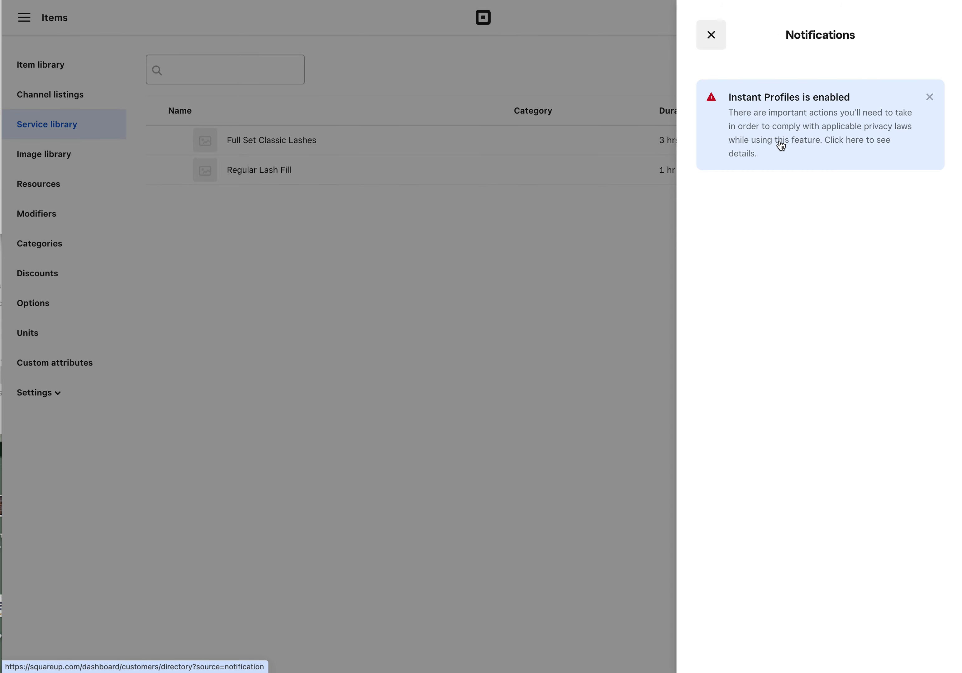
pyautogui.click(929, 97)
pyautogui.click(707, 37)
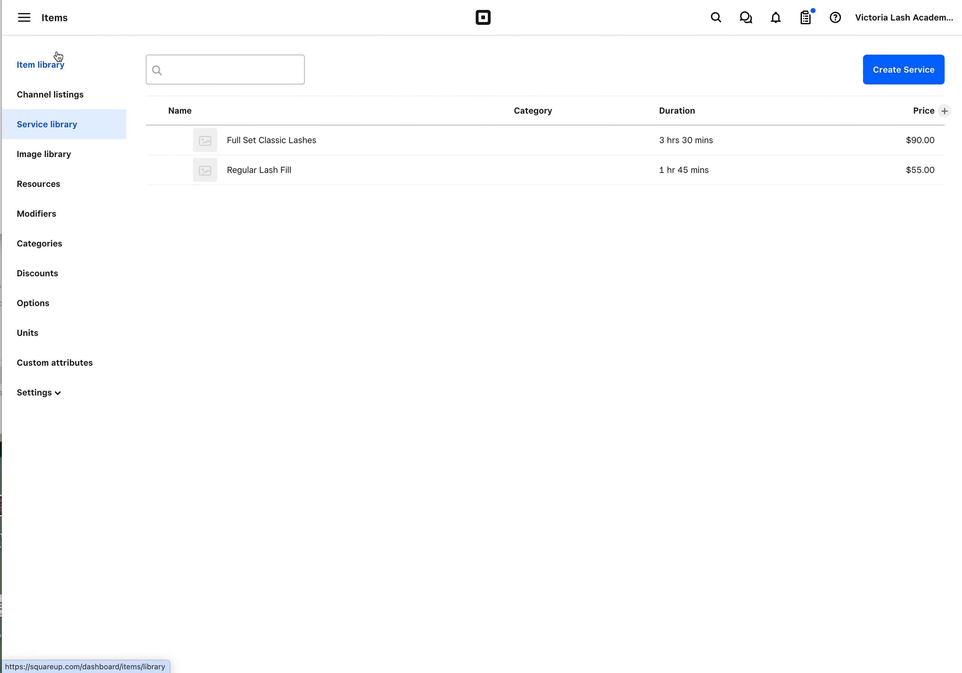
pyautogui.click(24, 19)
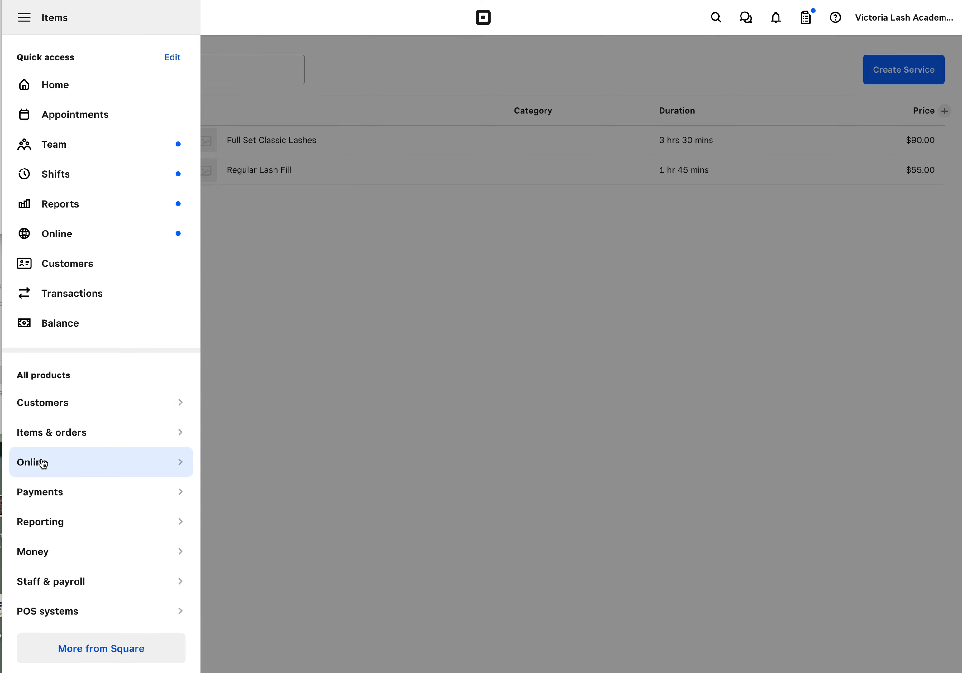
# Open the lash site's Online overview from the Online product menu
pyautogui.click(188, 469)
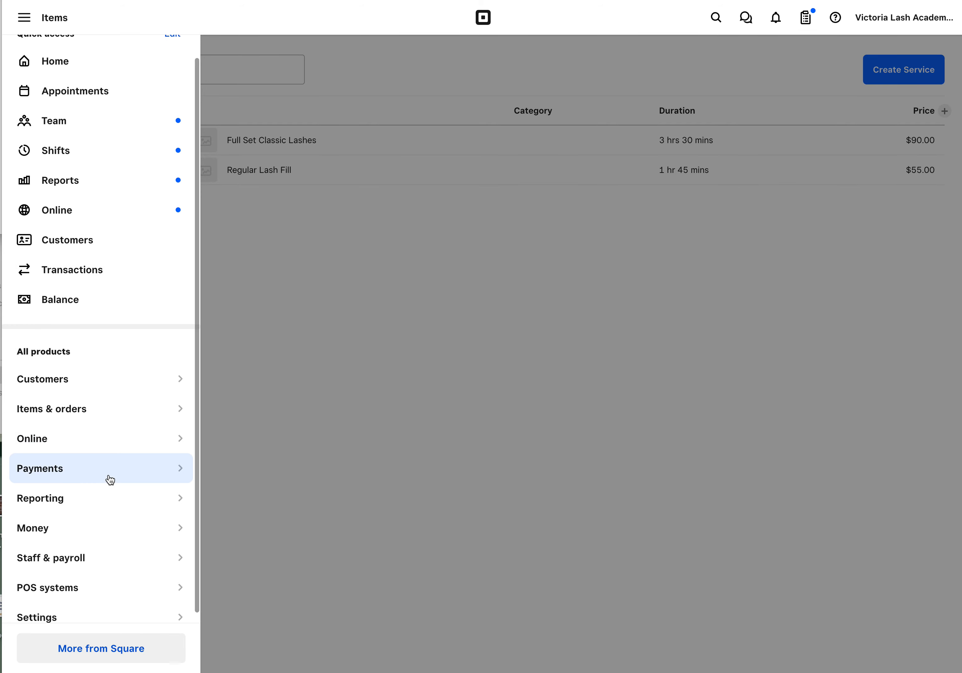
pyautogui.scroll(-1, 108, 477)
pyautogui.click(103, 431)
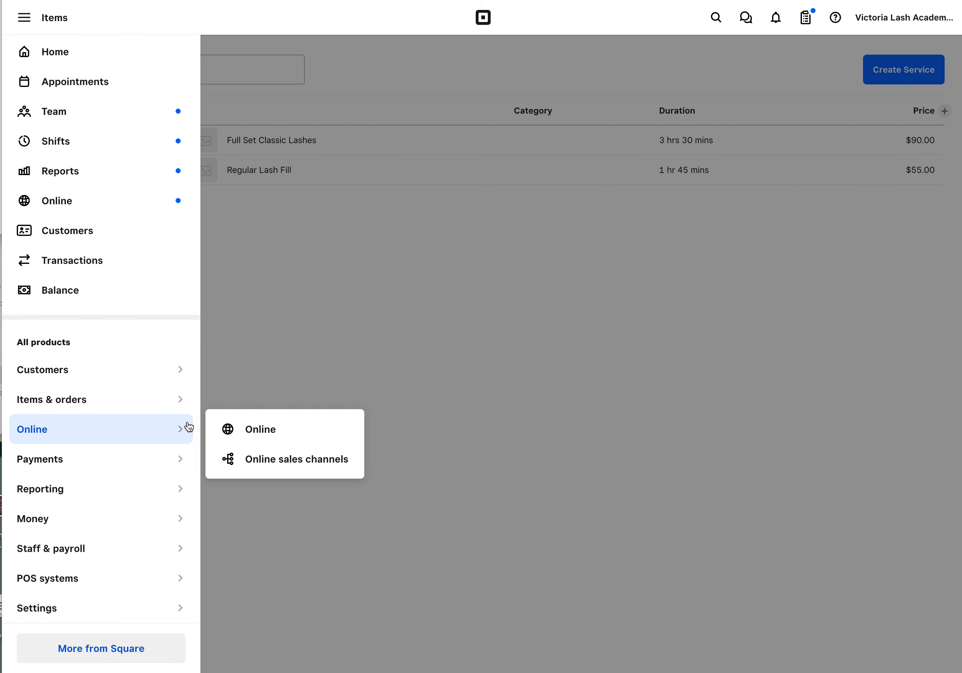
pyautogui.click(248, 429)
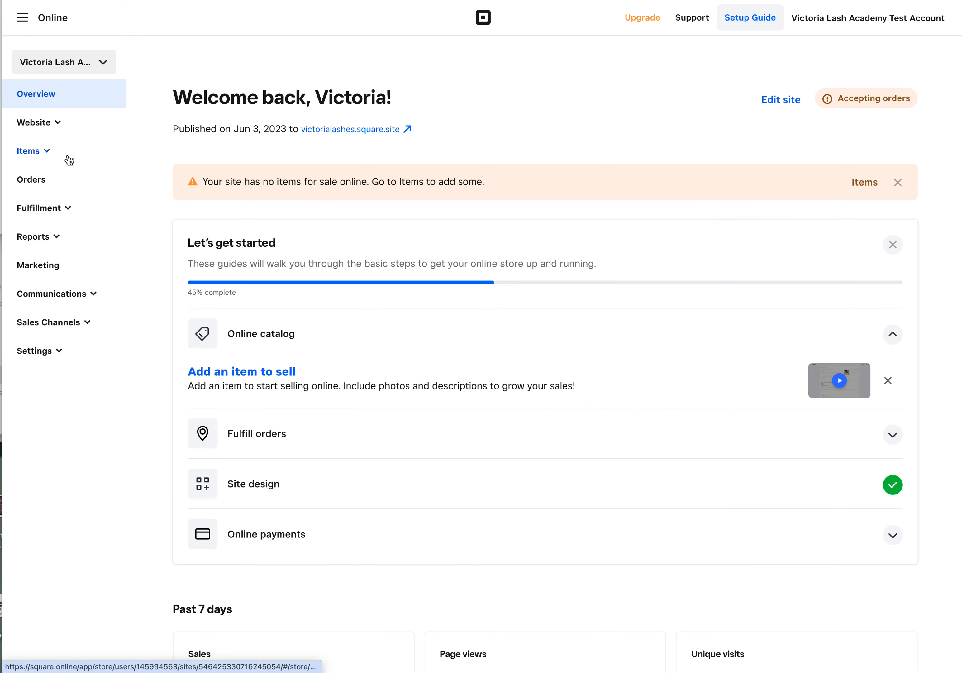
# Expand the Website, Fulfillment, Reports, Communications and Sales Channels sections
pyautogui.click(60, 127)
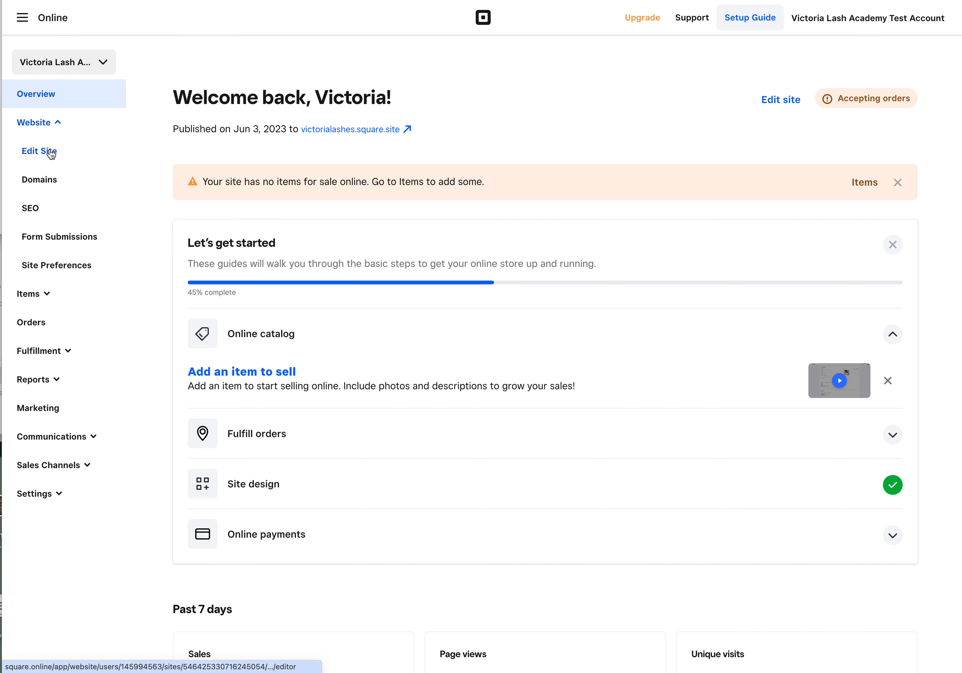
pyautogui.click(70, 351)
pyautogui.click(53, 464)
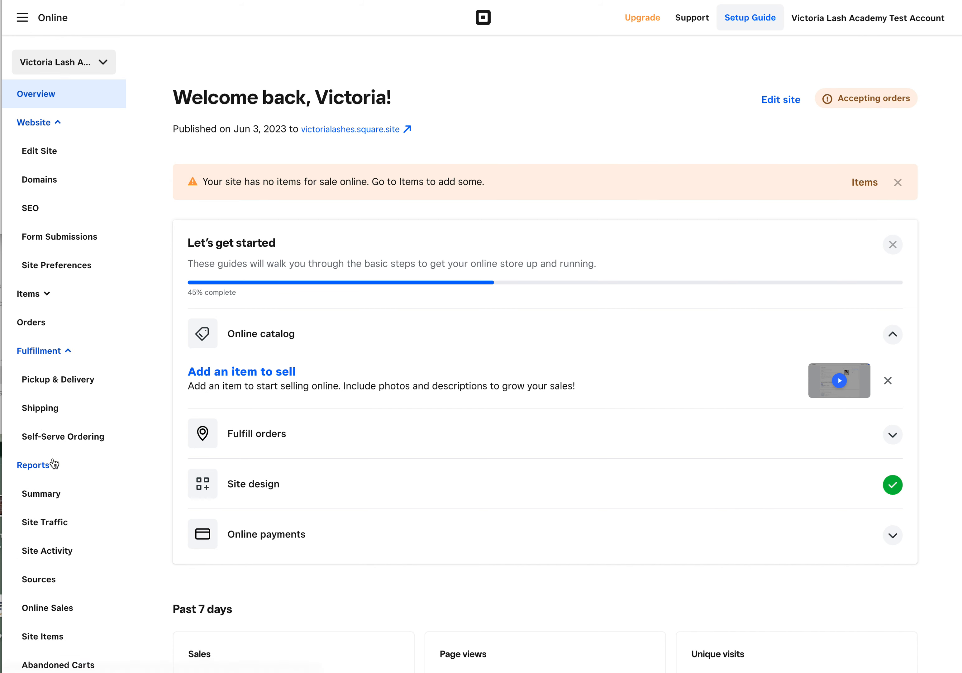
pyautogui.scroll(-6, 54, 464)
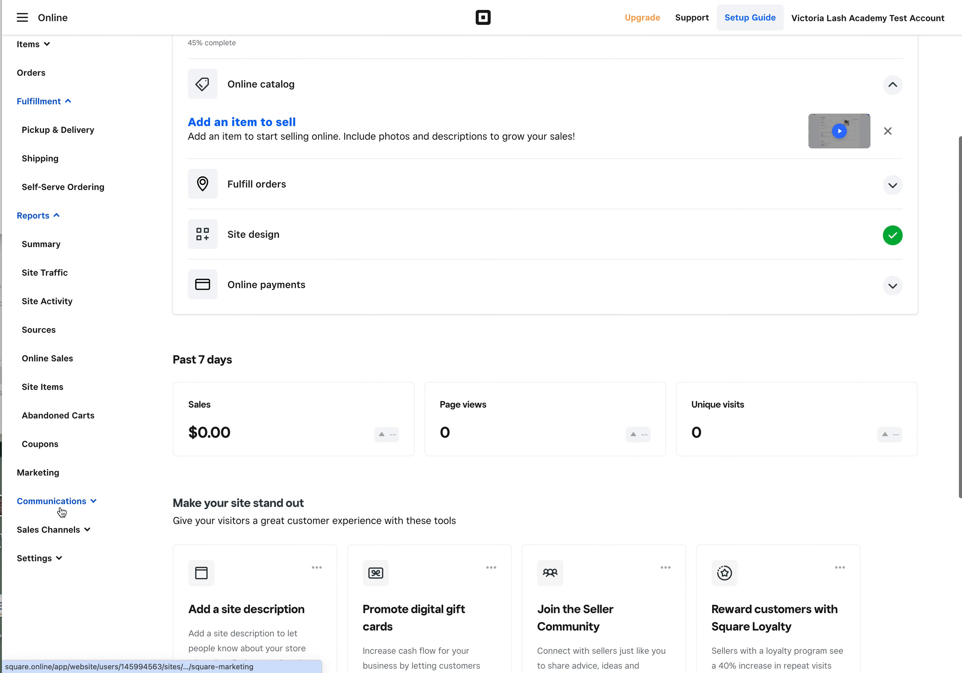
pyautogui.click(93, 503)
pyautogui.scroll(-4, 95, 506)
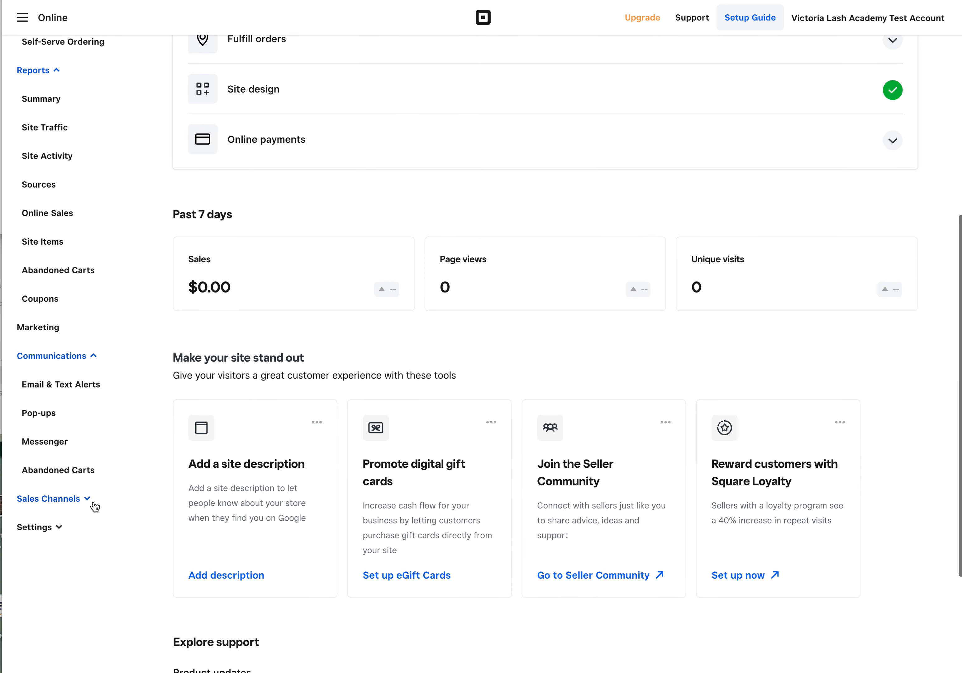
pyautogui.click(94, 504)
# Expand the Settings and Items sections and scroll back to the top of the overview
pyautogui.scroll(-1, 93, 535)
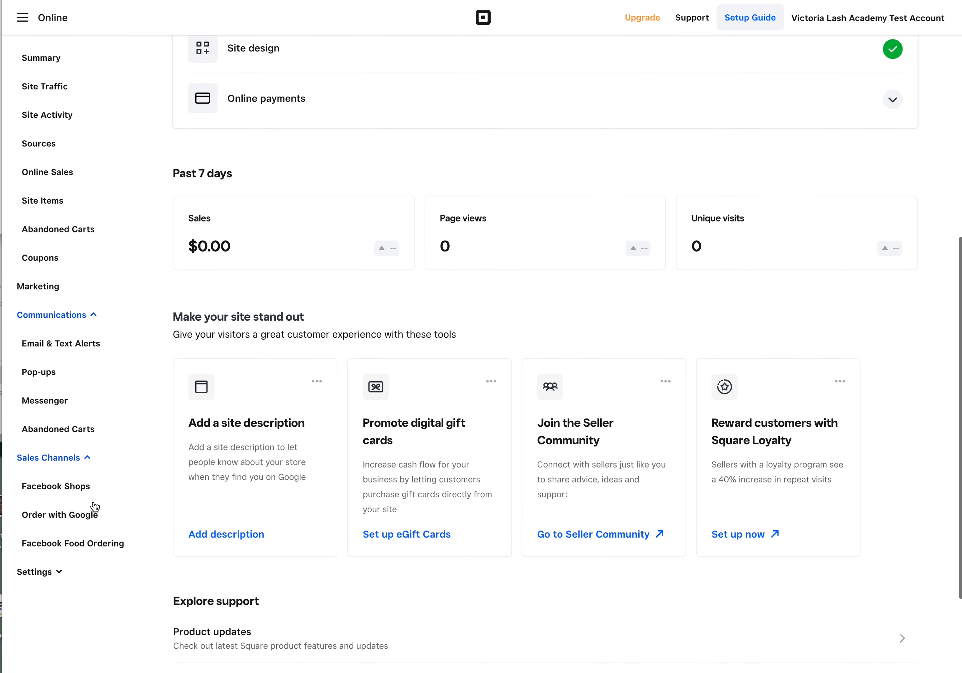
pyautogui.click(56, 567)
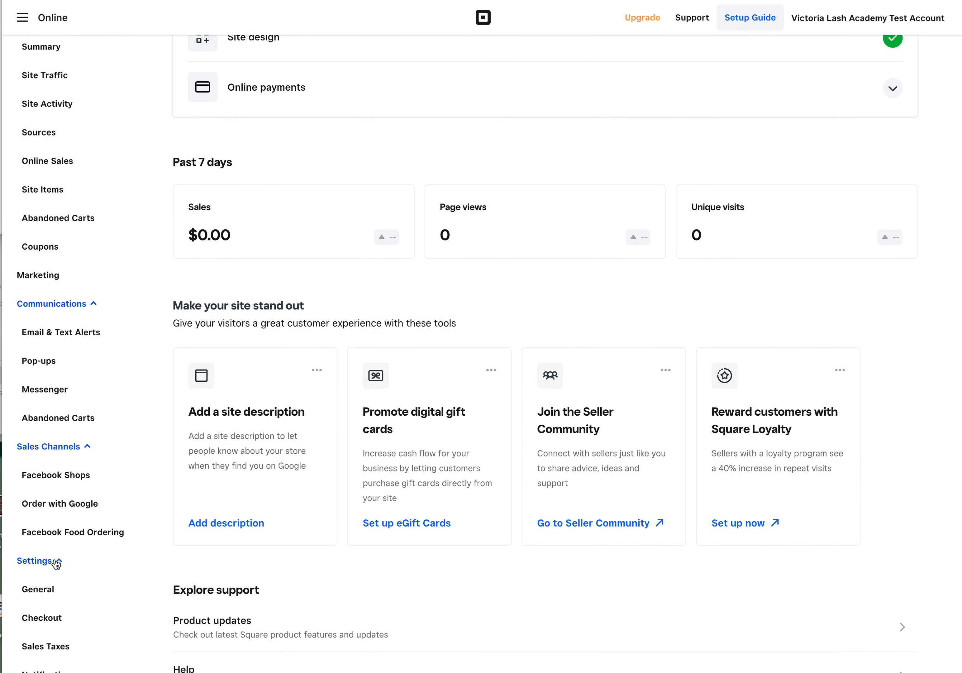
pyautogui.scroll(-3, 56, 567)
pyautogui.scroll(8, 56, 565)
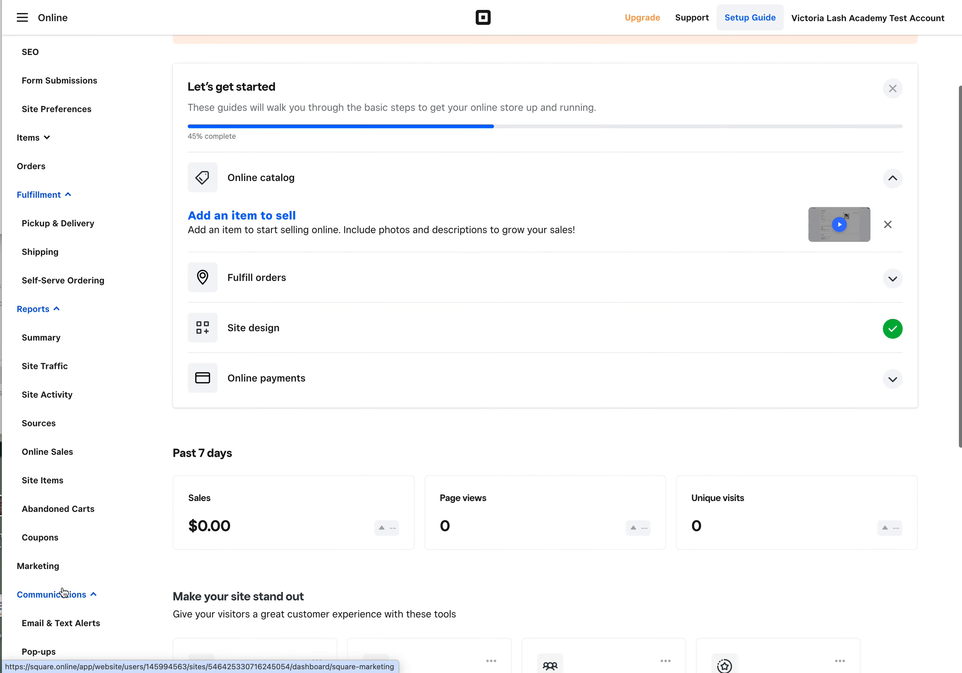
pyautogui.click(48, 142)
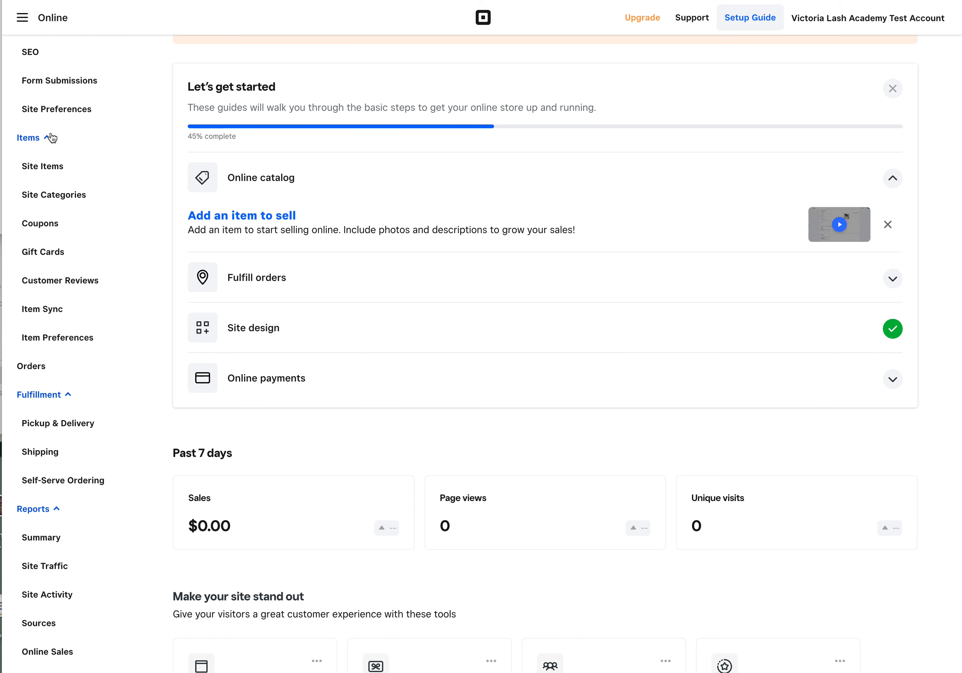
pyautogui.scroll(2, 51, 131)
pyautogui.scroll(1, 52, 134)
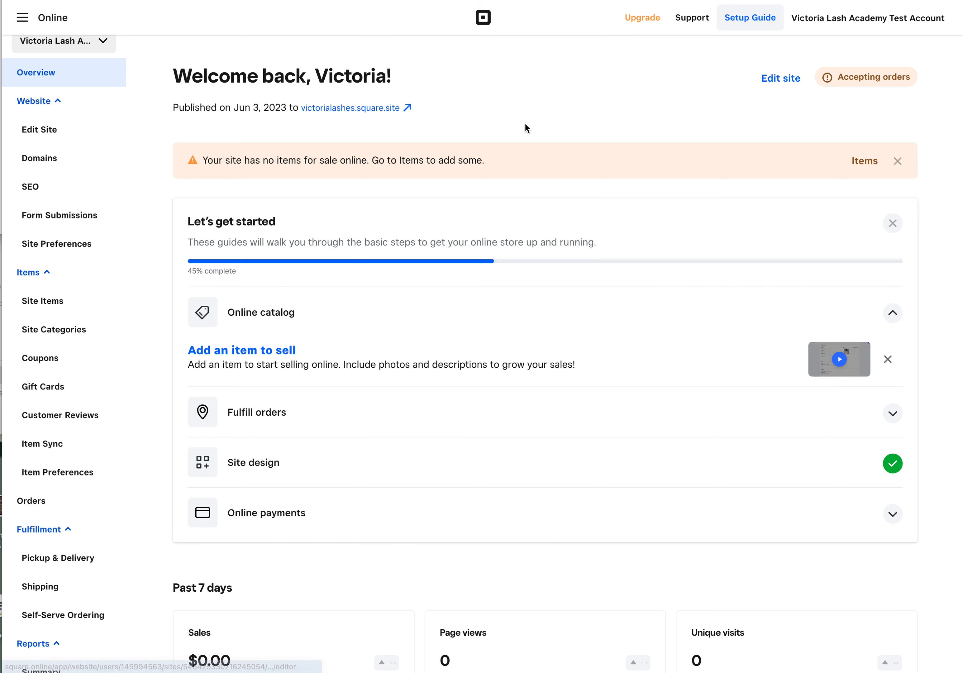
pyautogui.scroll(1, 525, 124)
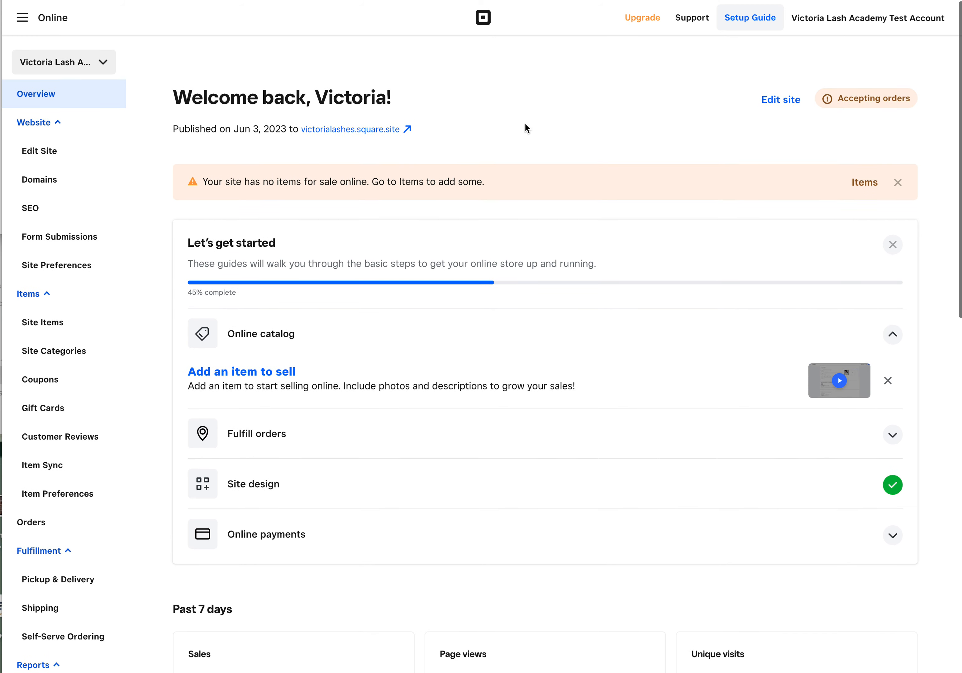
pyautogui.scroll(-6, 525, 125)
pyautogui.scroll(6, 524, 123)
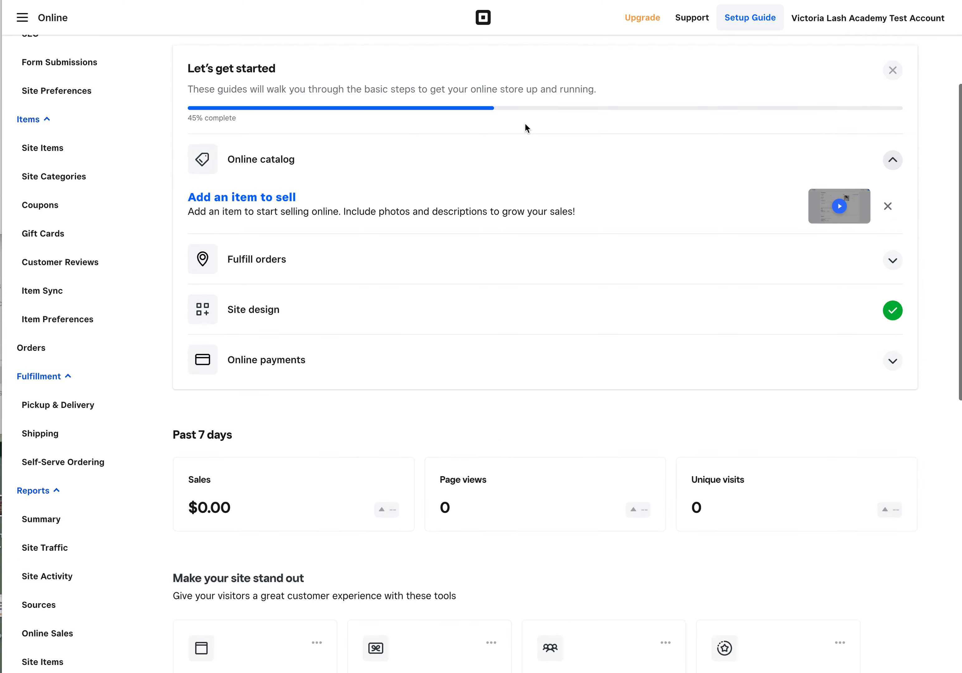
pyautogui.click(21, 18)
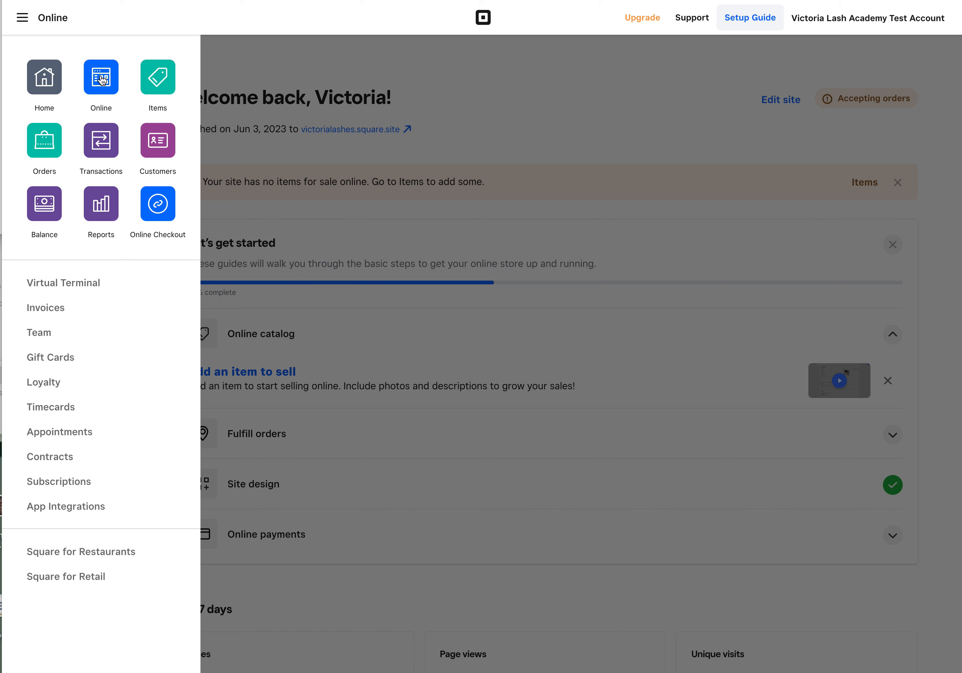
# Leave the Online overview for Appointments and open the June 2023 month calendar
pyautogui.click(101, 79)
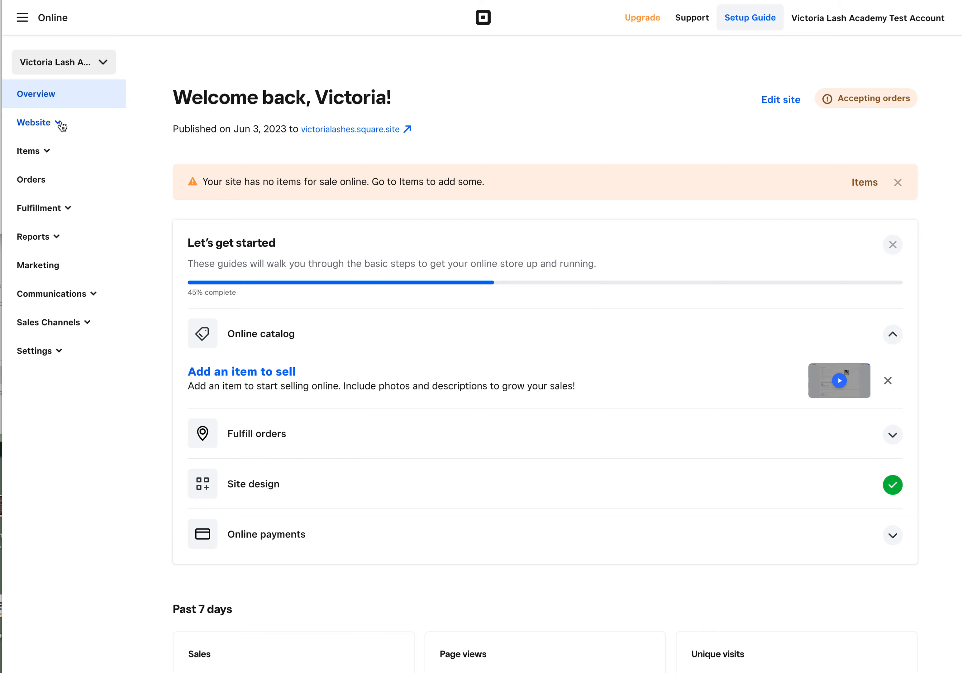
pyautogui.click(56, 123)
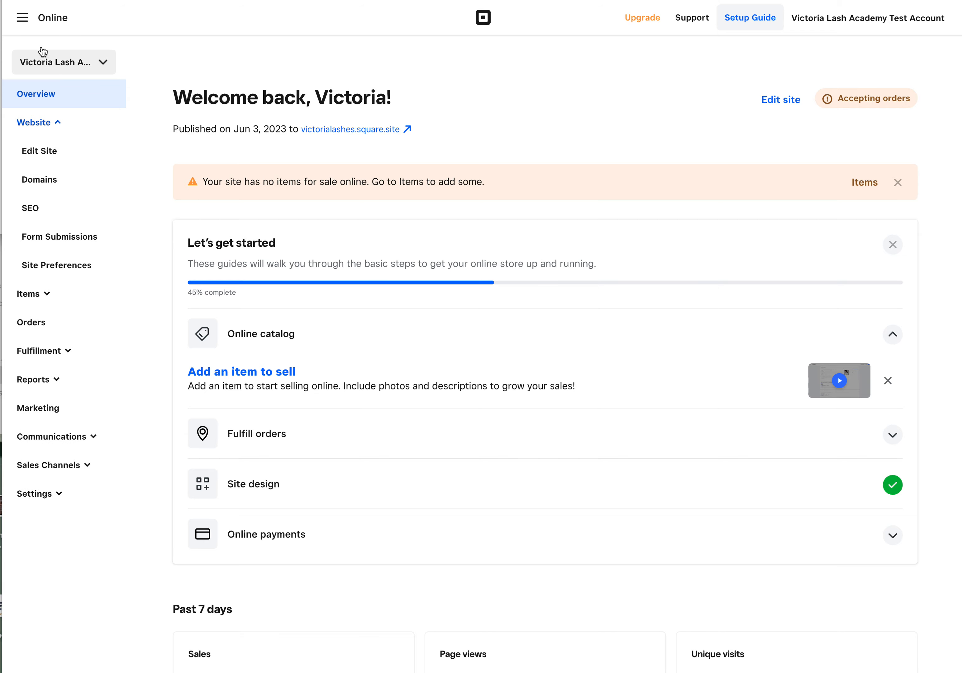
pyautogui.click(23, 18)
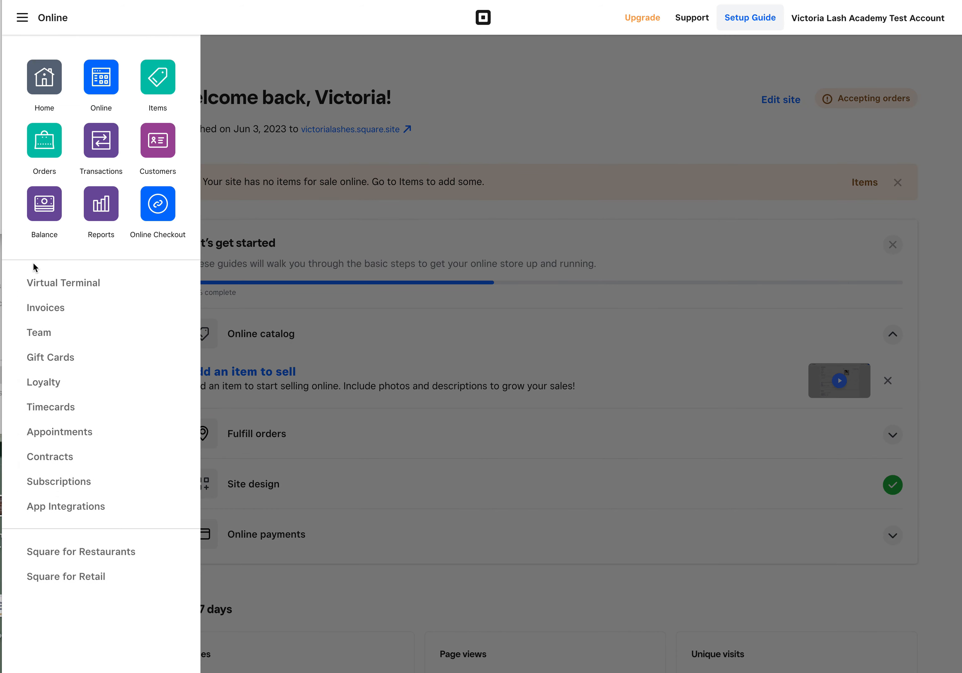
pyautogui.click(63, 434)
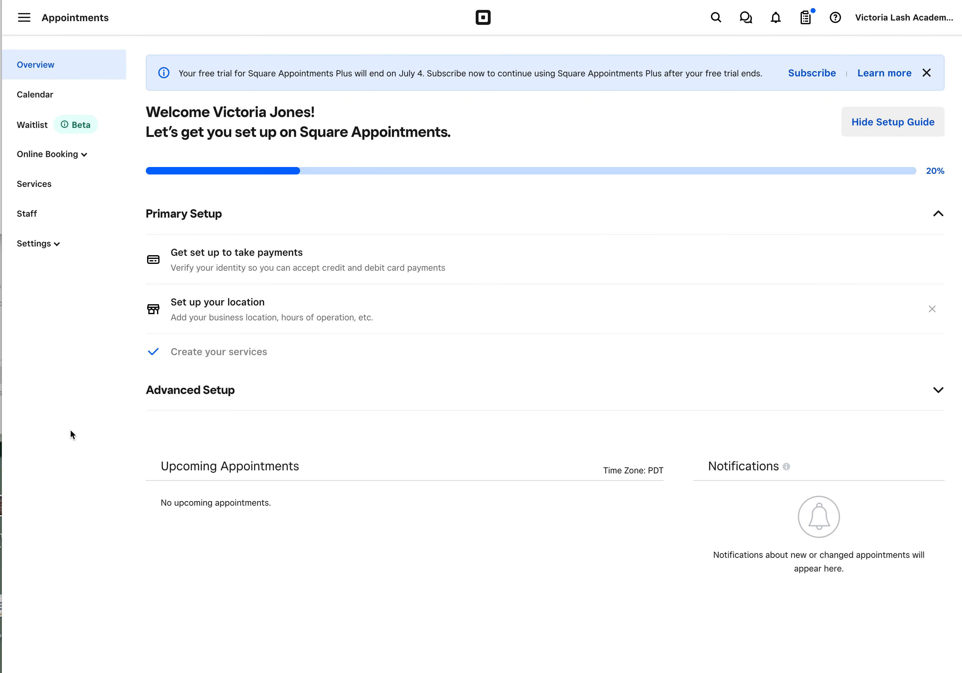
pyautogui.click(34, 96)
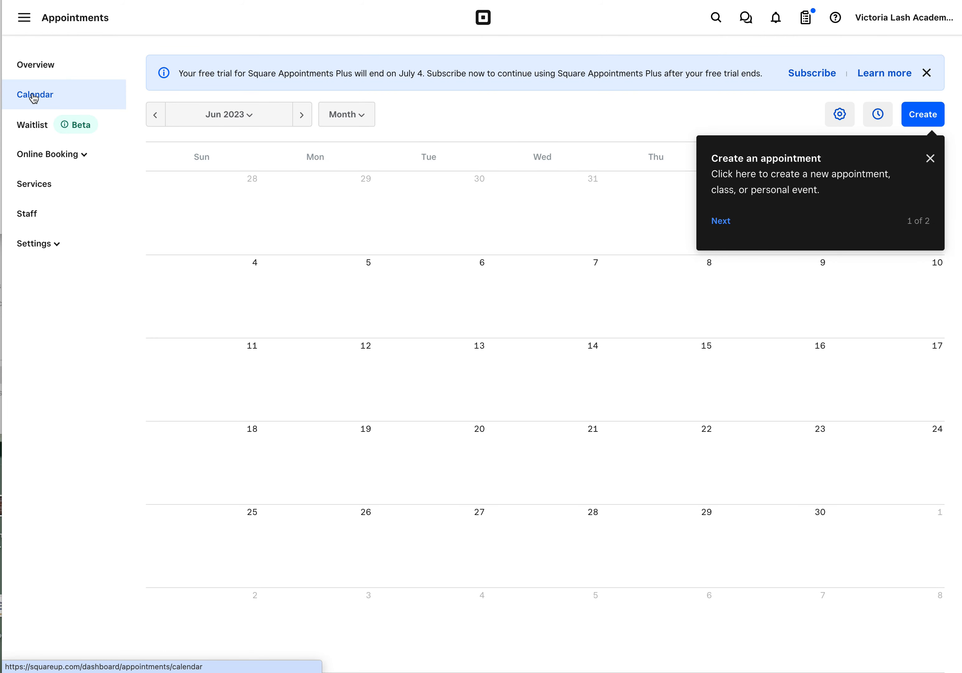
# Dismiss the tip, save the calendar display attributes, and browse availability back to May 28 – Jun 3
pyautogui.click(932, 161)
pyautogui.click(844, 119)
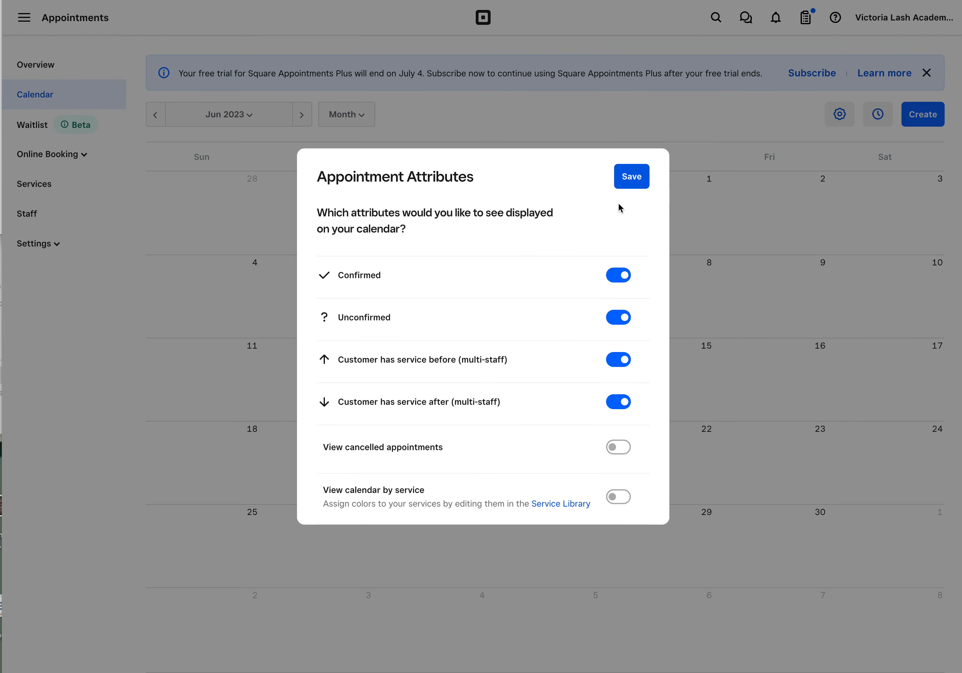
pyautogui.click(640, 177)
pyautogui.click(874, 113)
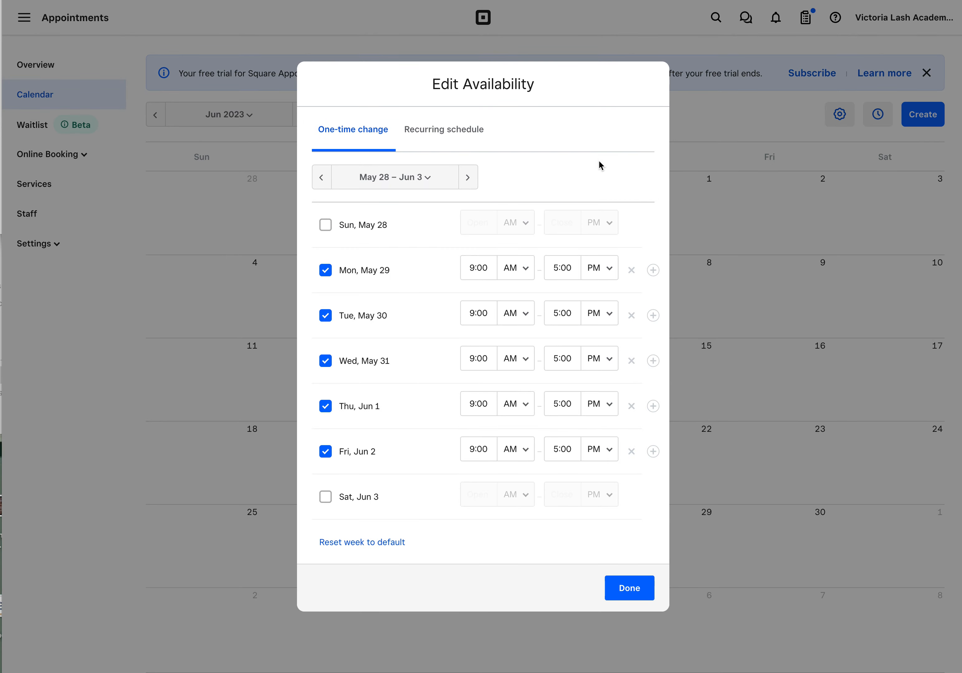
pyautogui.click(466, 182)
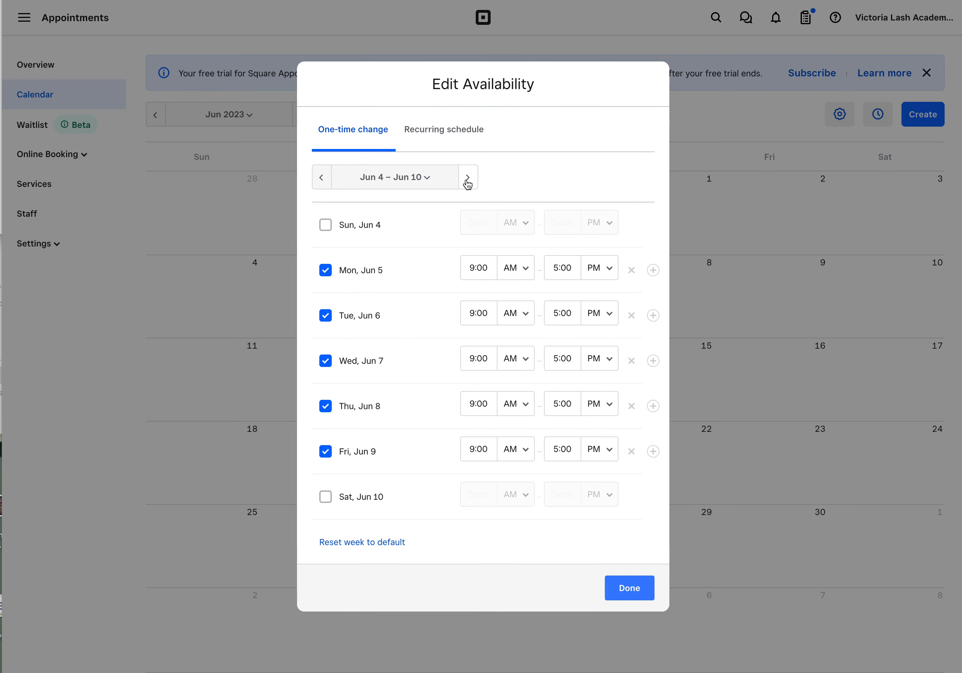
pyautogui.click(466, 182)
pyautogui.click(327, 181)
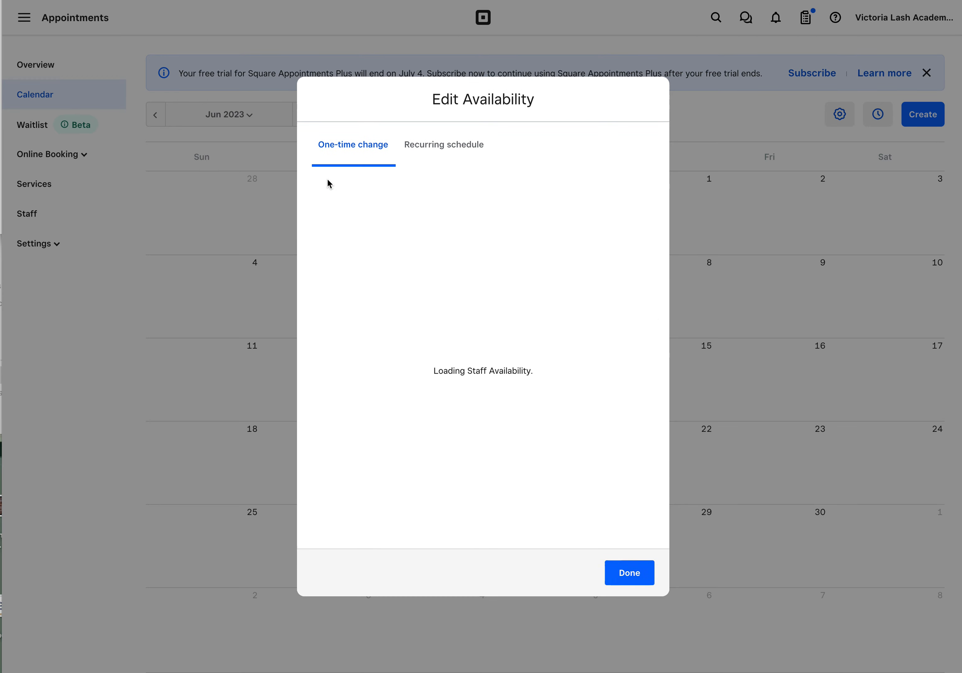
pyautogui.click(327, 180)
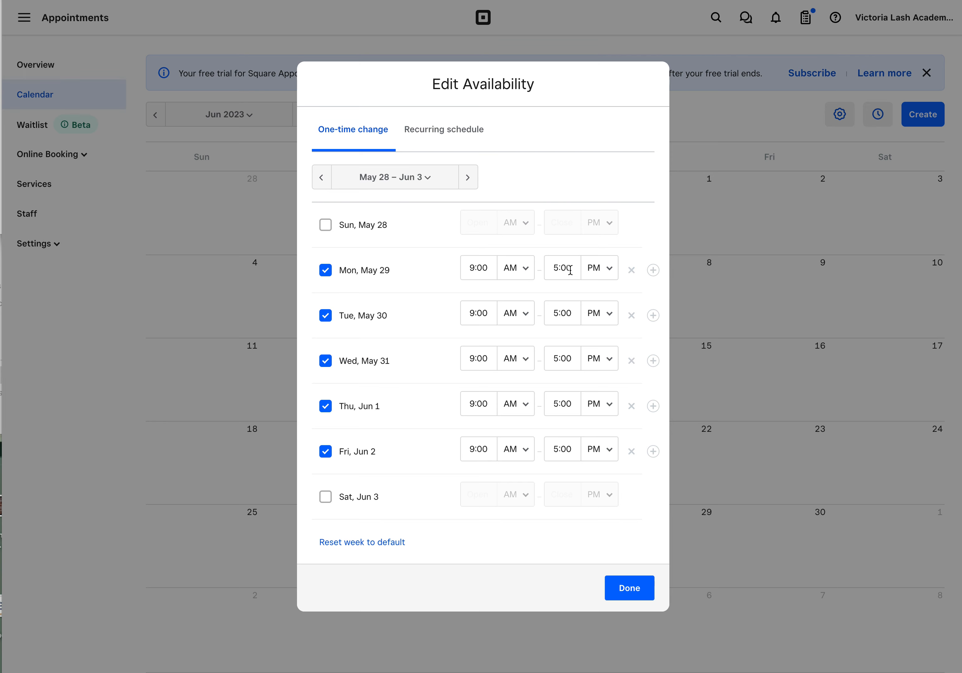
# Compare the recurring Monday–Friday 9:00 AM–5:00 PM schedule with one-time changes, then finish
pyautogui.click(440, 131)
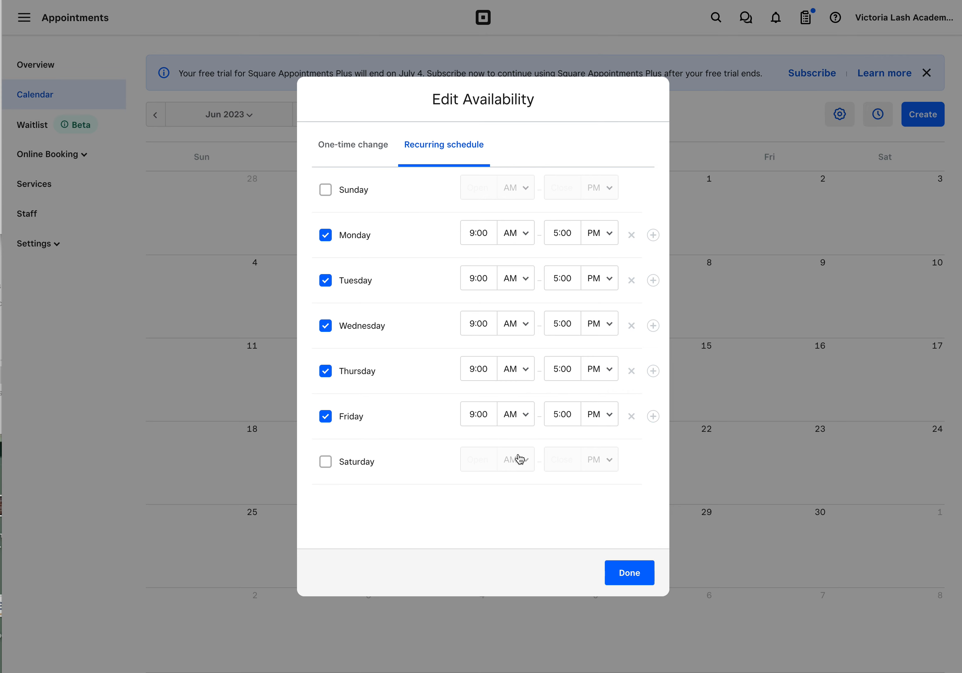
pyautogui.click(352, 141)
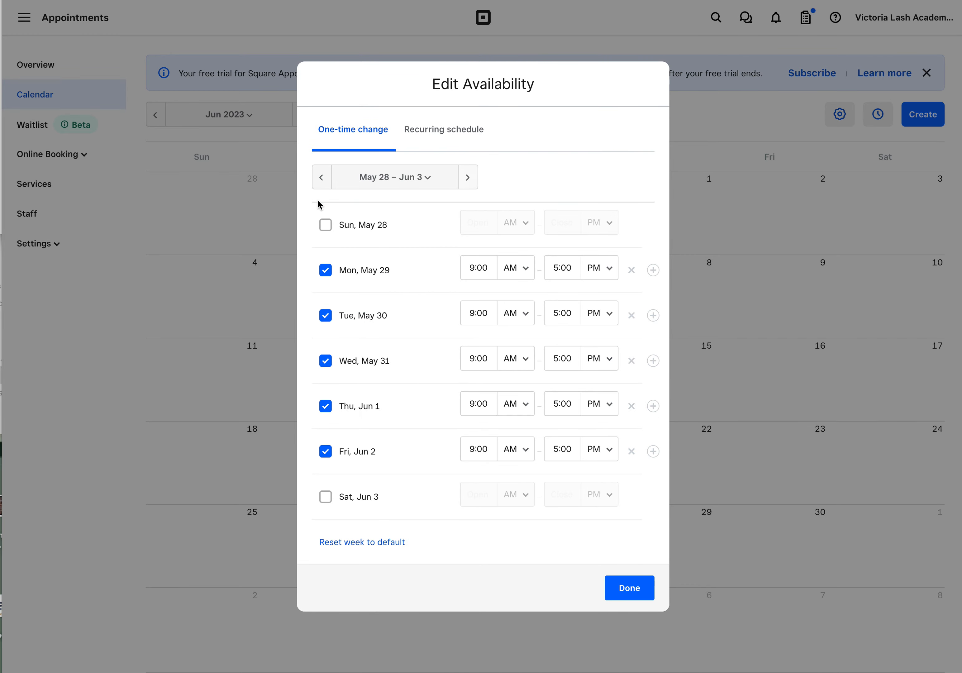
pyautogui.click(426, 179)
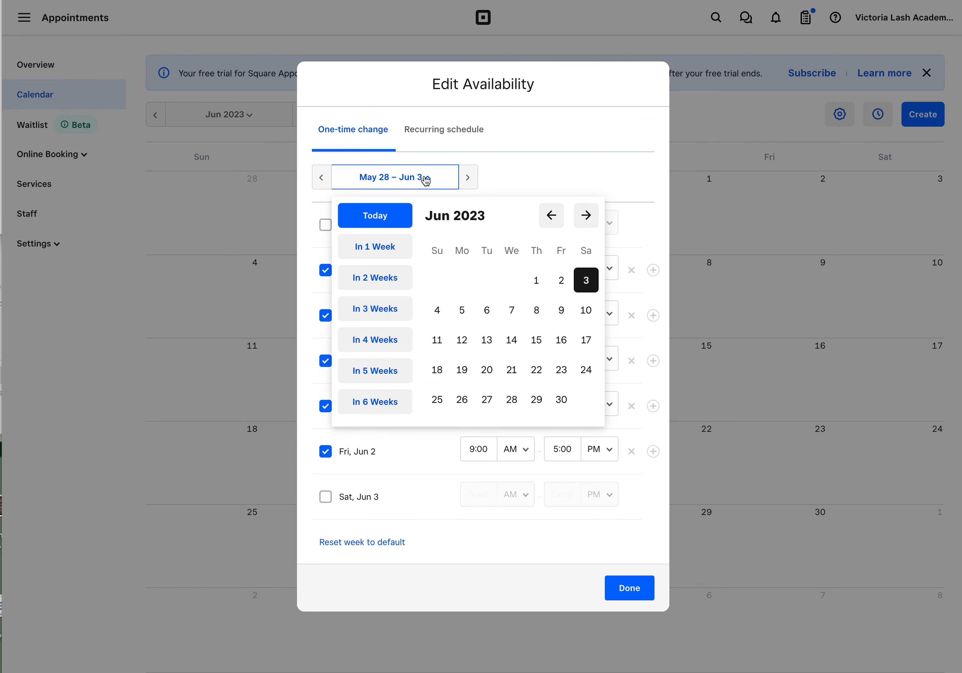
pyautogui.click(538, 171)
pyautogui.click(459, 142)
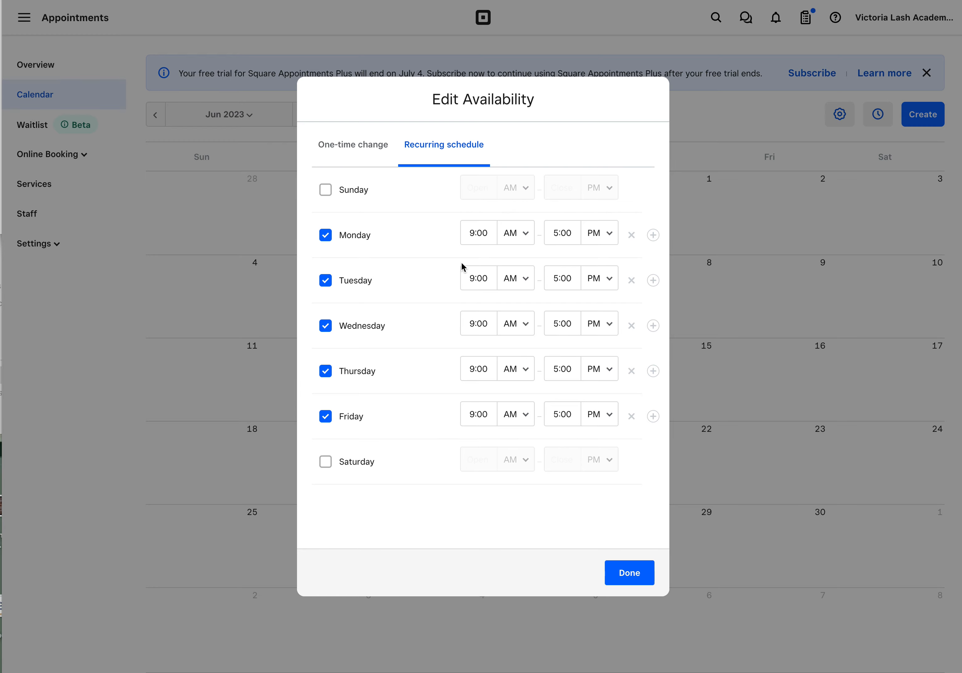
pyautogui.click(636, 569)
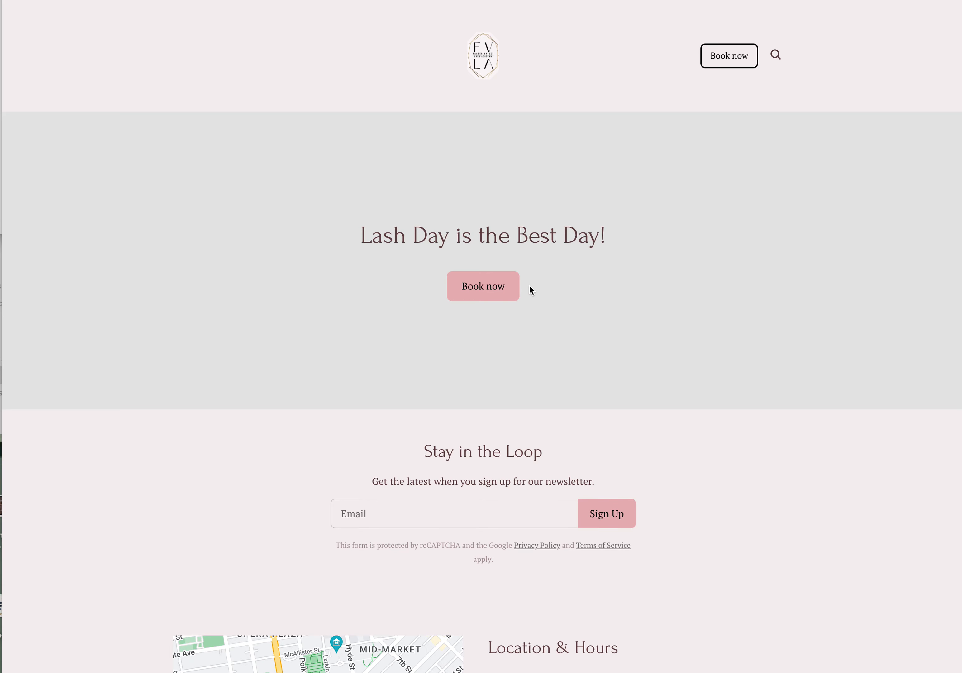
# Try Book now from the live site's hero and header; both say booking is unavailable
pyautogui.click(492, 286)
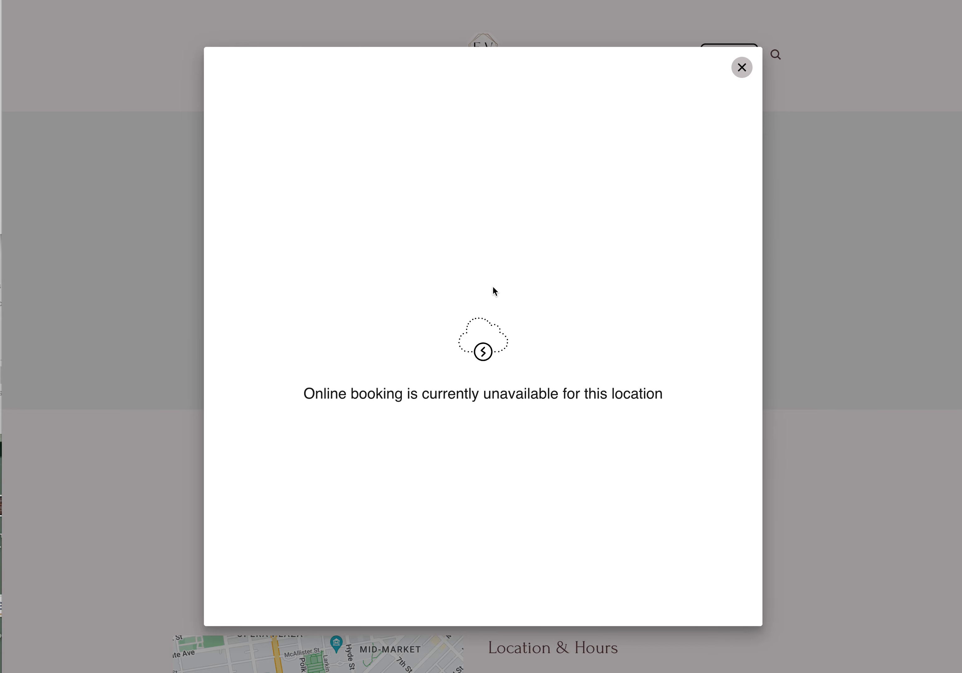
pyautogui.click(727, 65)
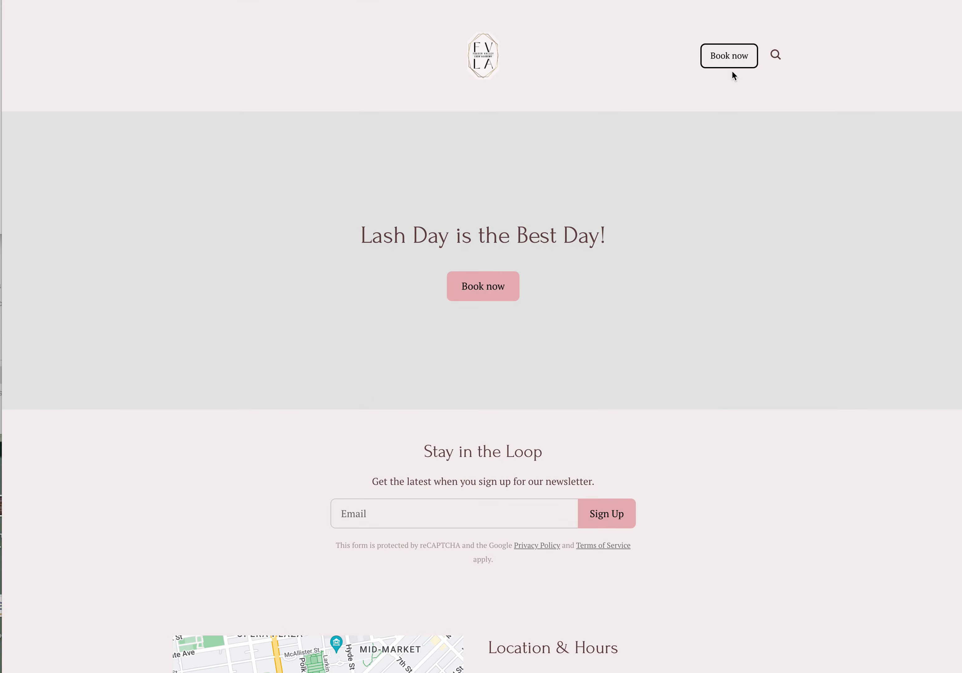
pyautogui.click(723, 51)
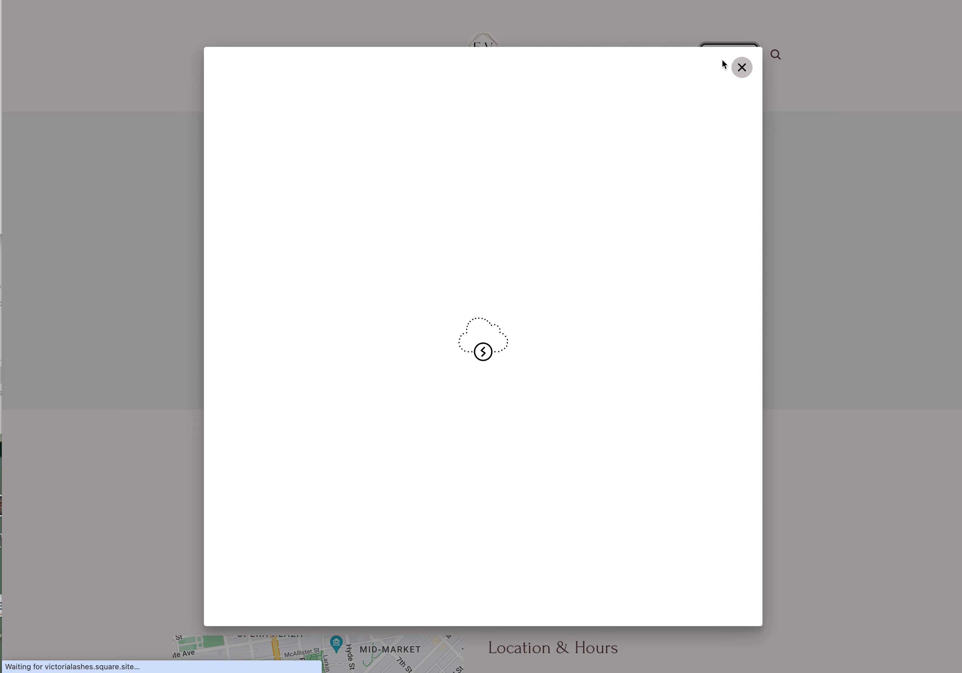
pyautogui.click(746, 70)
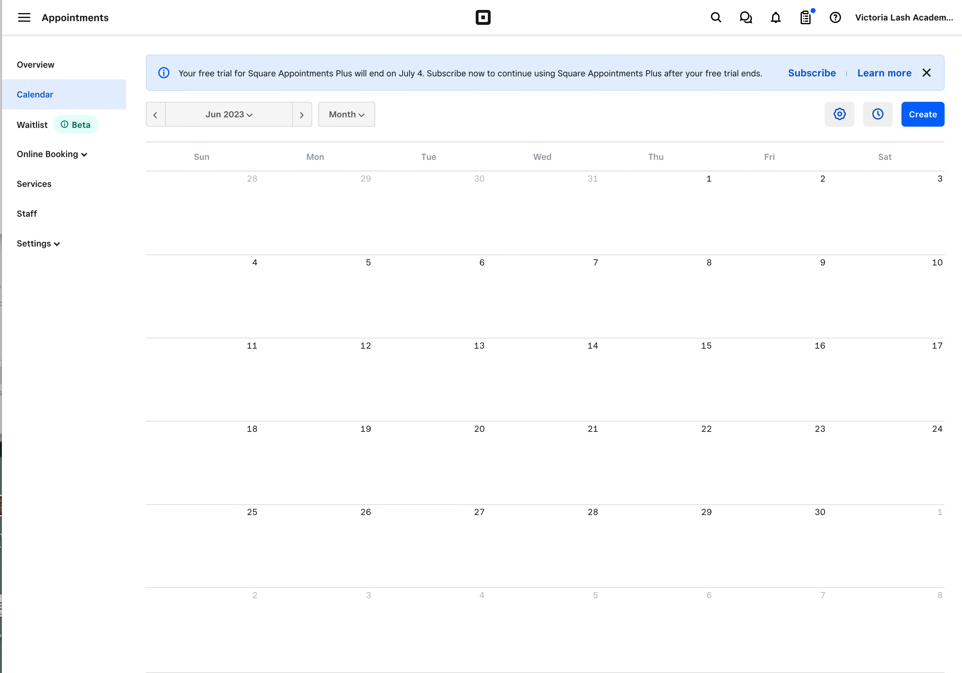
# Open Online Booking Settings and enable online booking for the business
pyautogui.click(85, 156)
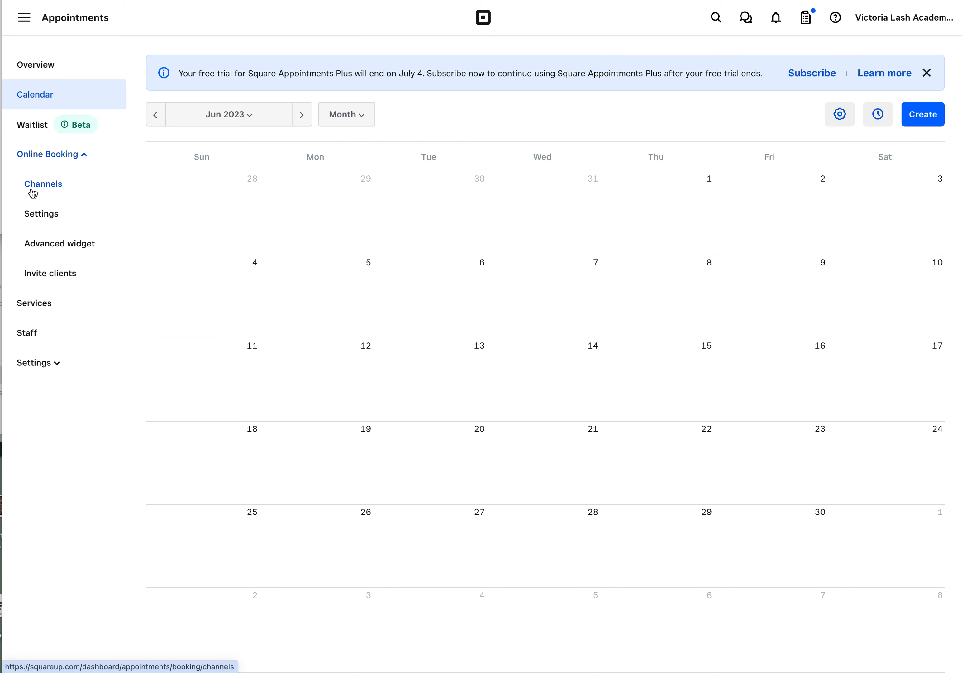
pyautogui.click(34, 215)
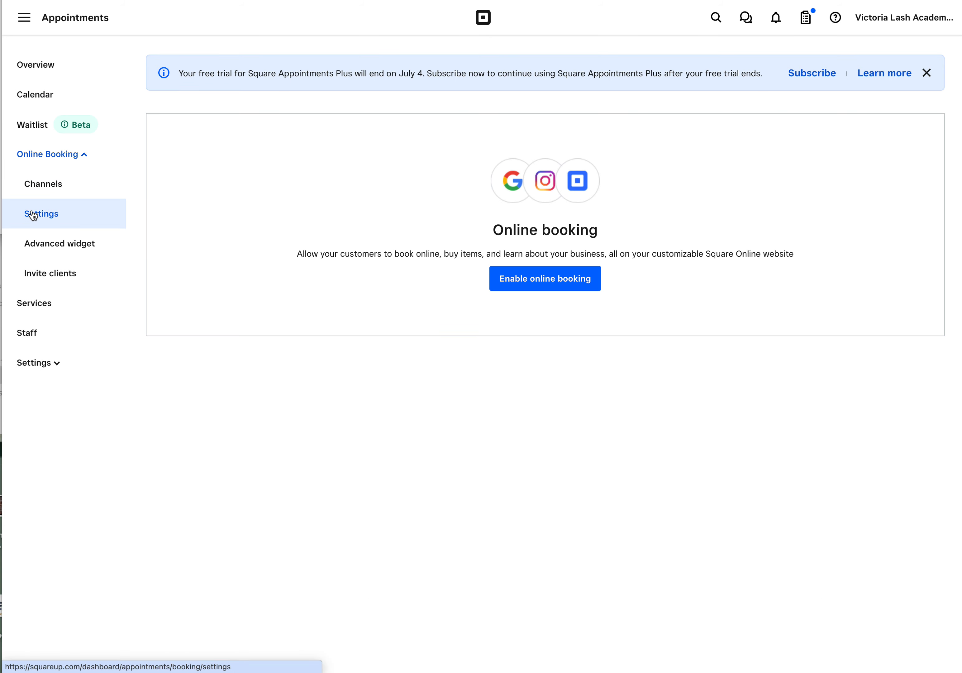
pyautogui.click(547, 281)
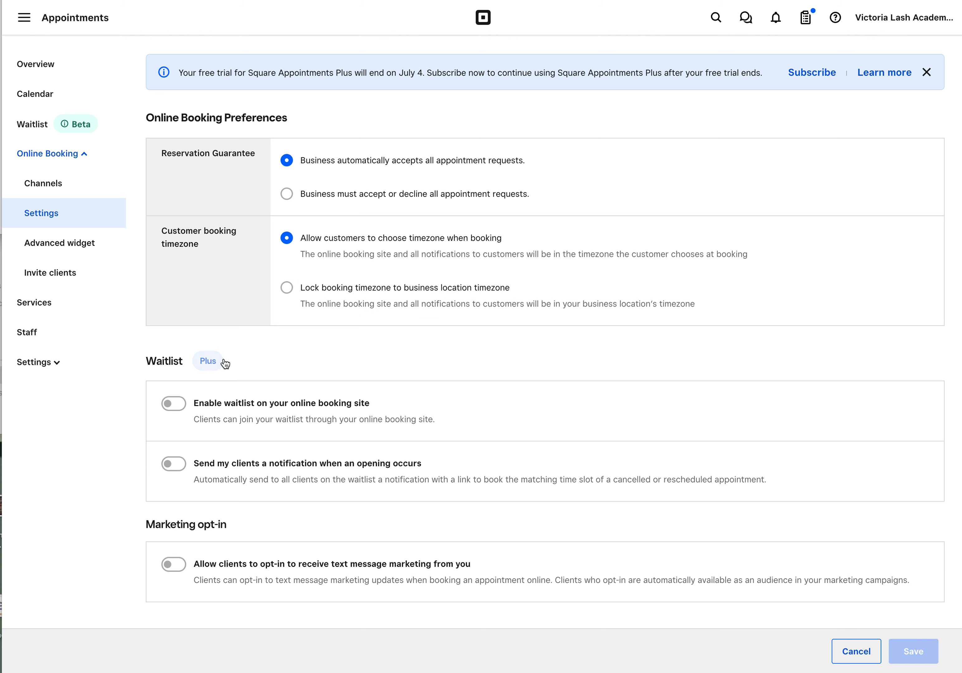
pyautogui.scroll(-6, 224, 364)
pyautogui.scroll(-3, 225, 364)
pyautogui.scroll(9, 225, 363)
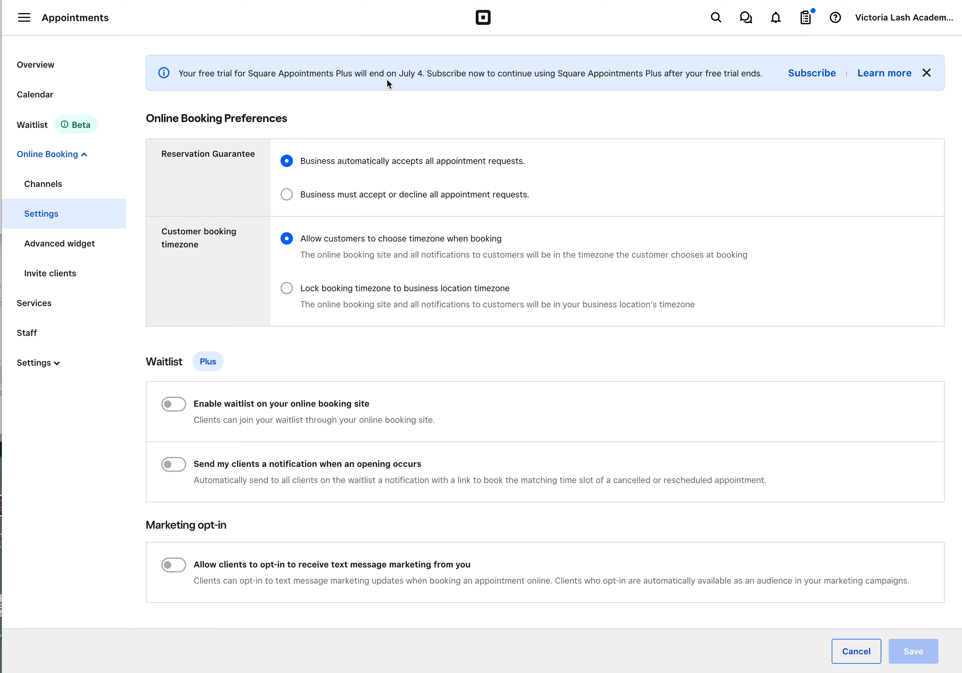
# Toggle the waitlist option and require the business to accept or decline all requests
pyautogui.click(224, 407)
pyautogui.scroll(-7, 224, 407)
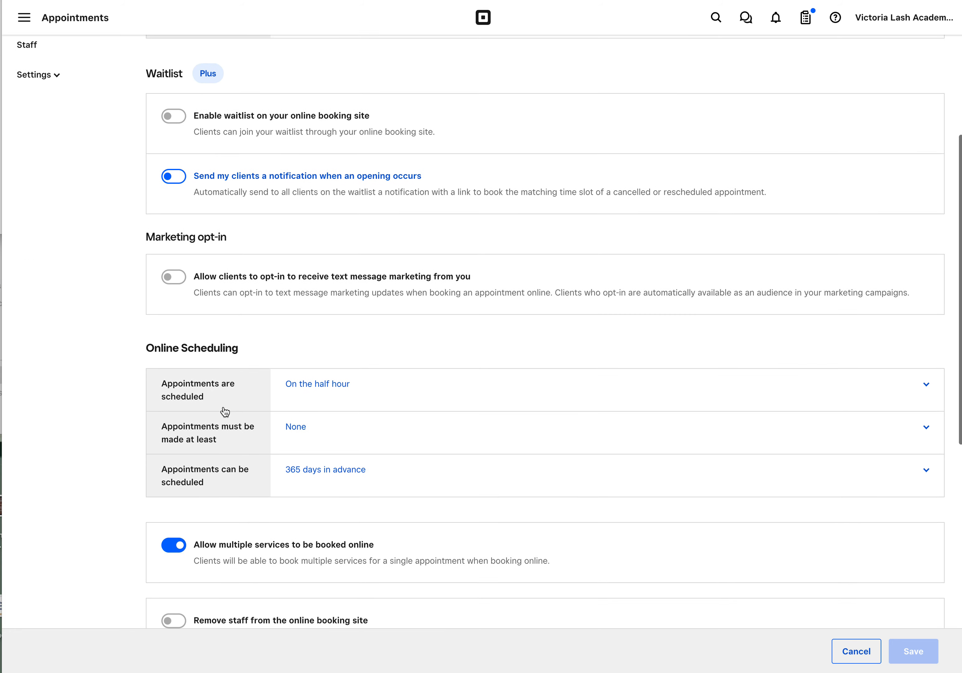
pyautogui.scroll(-6, 224, 407)
pyautogui.scroll(-5, 224, 407)
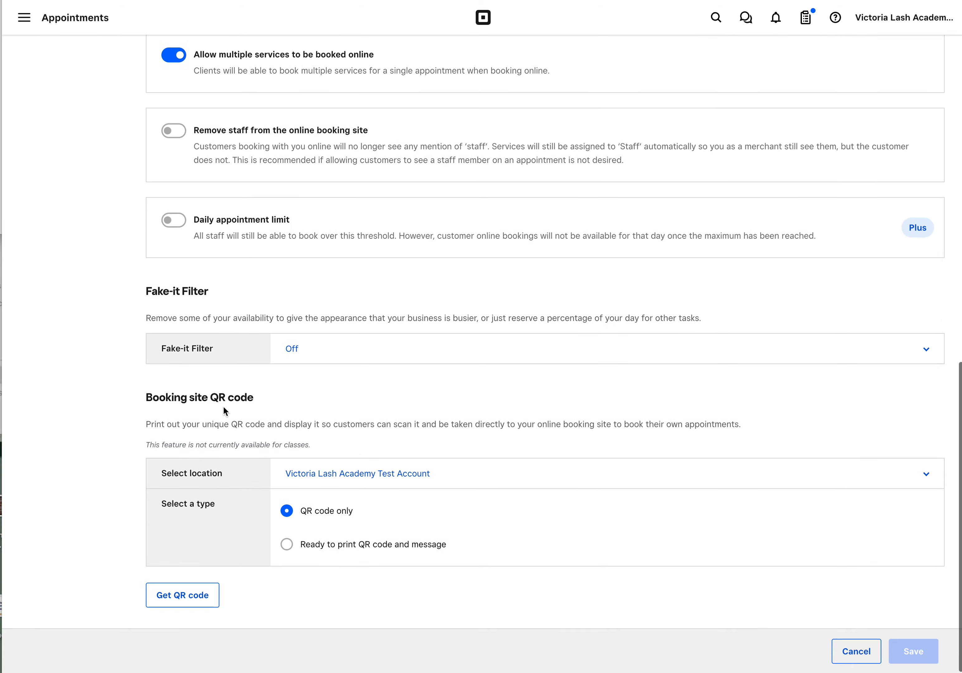
pyautogui.scroll(20, 224, 407)
pyautogui.scroll(-1, 222, 405)
pyautogui.click(222, 406)
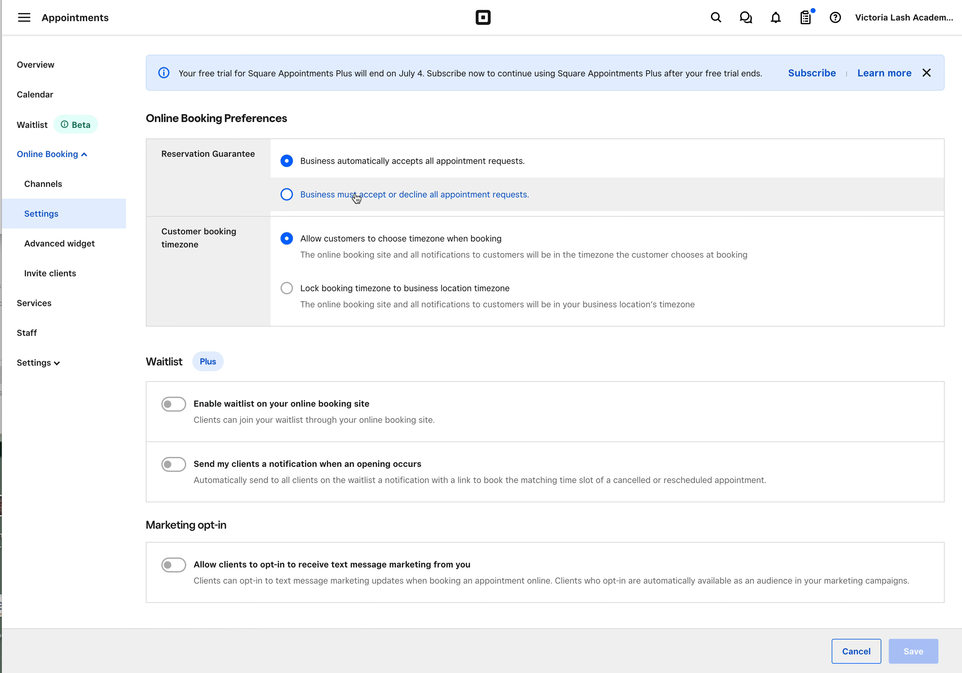
pyautogui.click(369, 202)
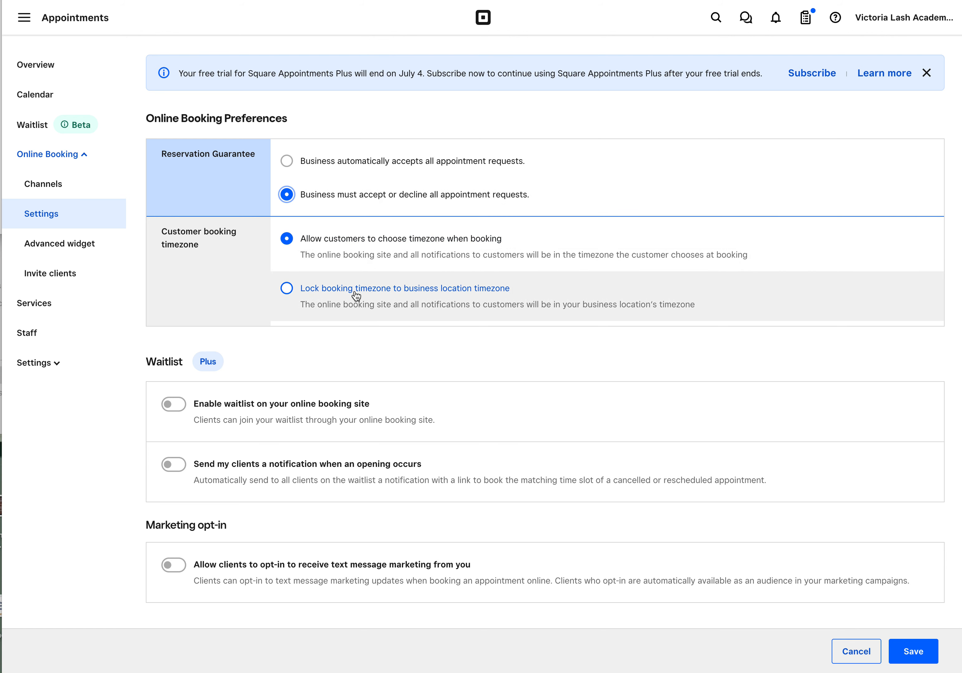
# Lock booking to the business timezone and schedule appointments On the hour
pyautogui.click(356, 295)
pyautogui.scroll(-3, 358, 296)
pyautogui.click(357, 296)
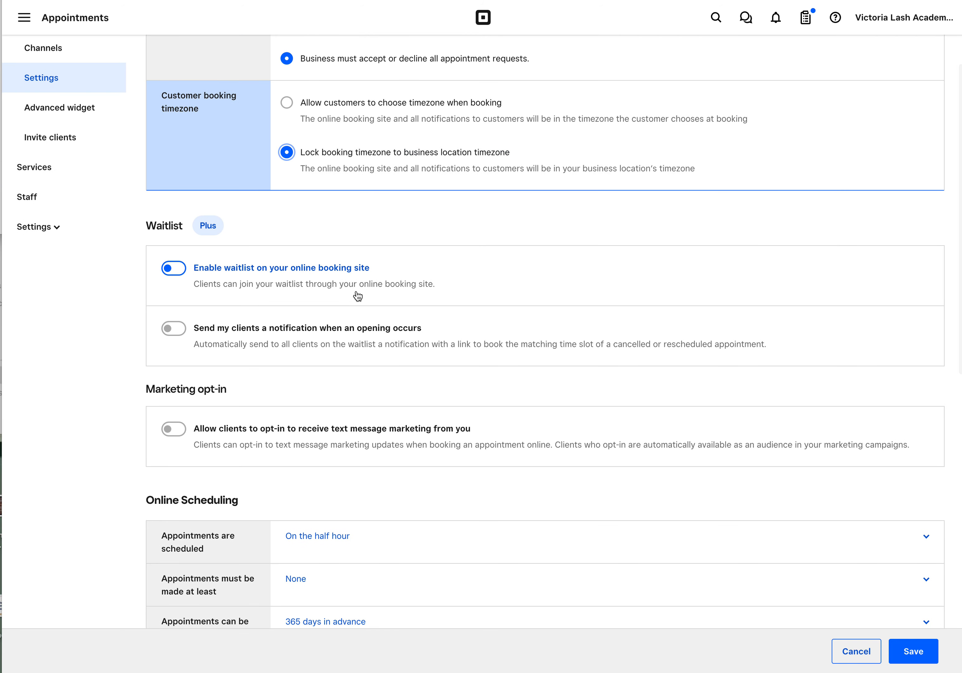
pyautogui.scroll(-2, 358, 296)
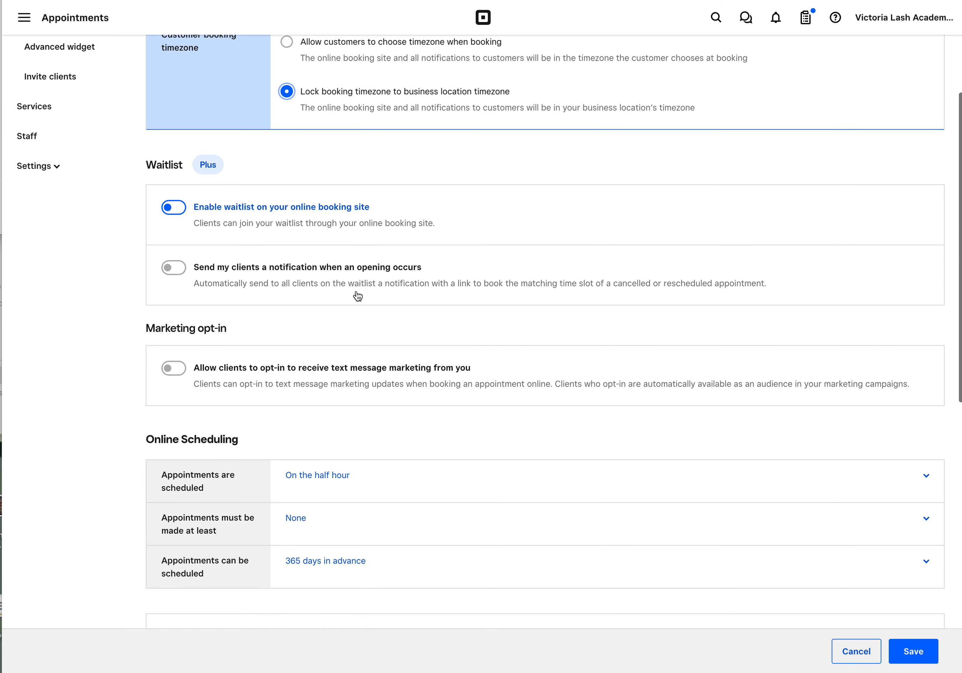
pyautogui.scroll(-3, 357, 295)
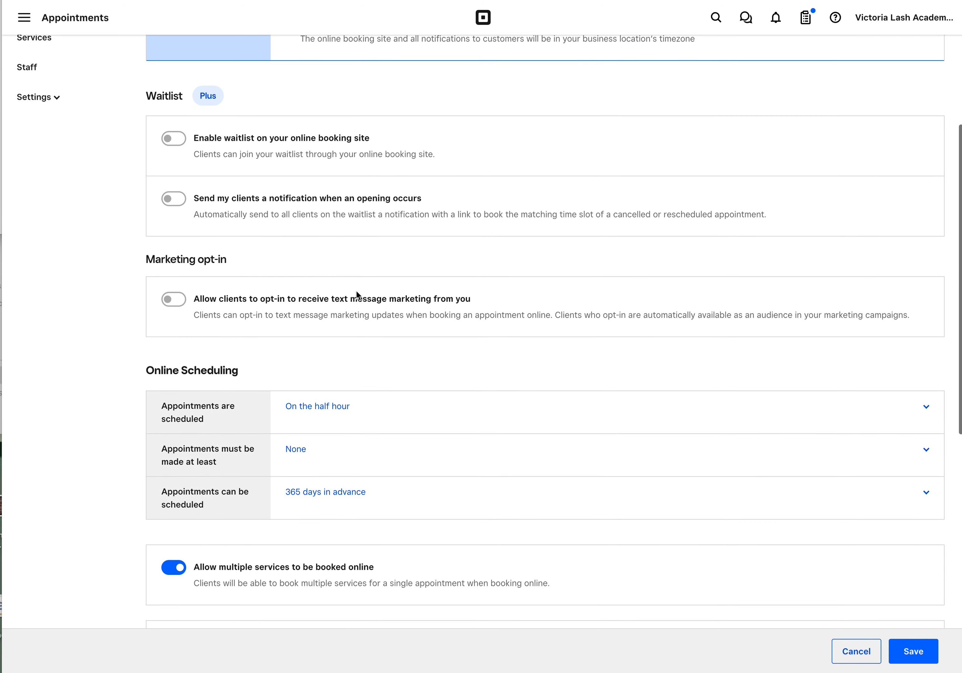
pyautogui.click(318, 326)
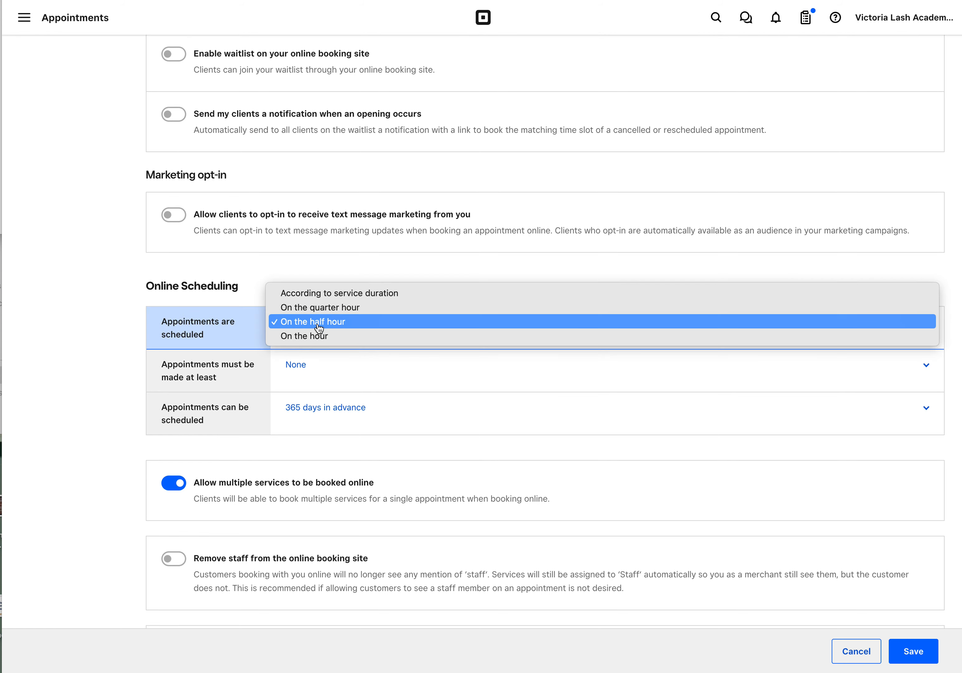
pyautogui.click(317, 339)
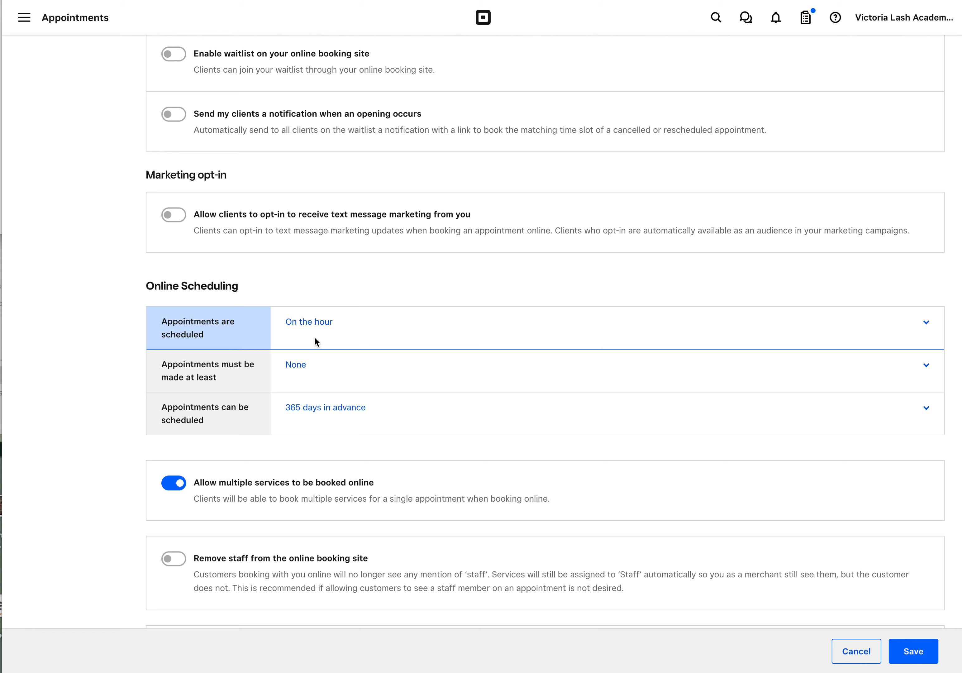
# Require at least 3 days' notice and allow booking up to 60 days ahead
pyautogui.scroll(-1, 316, 339)
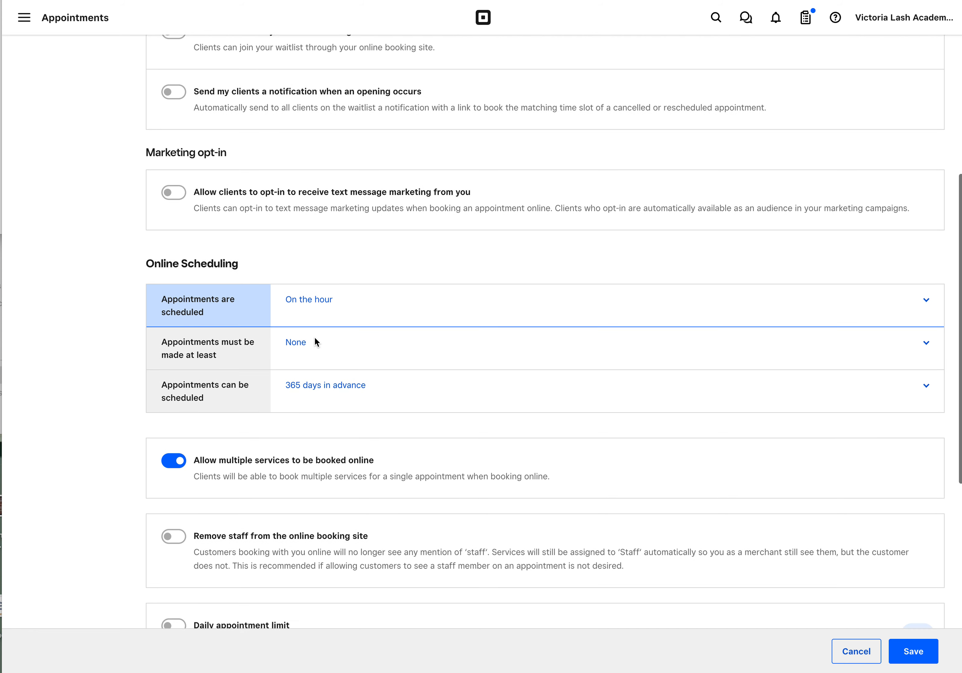
pyautogui.click(302, 345)
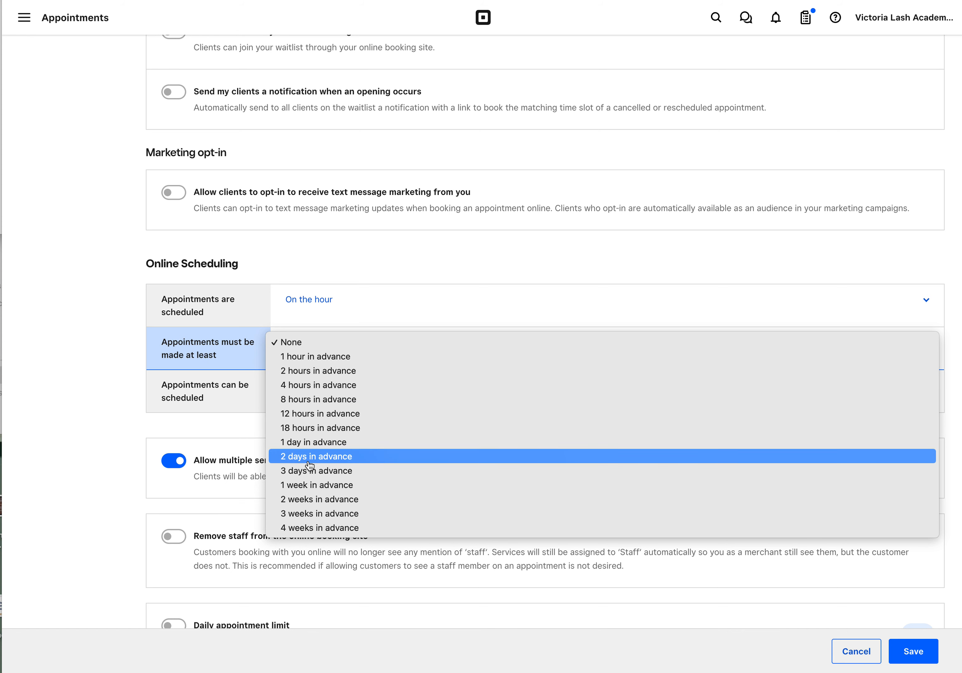
pyautogui.click(323, 472)
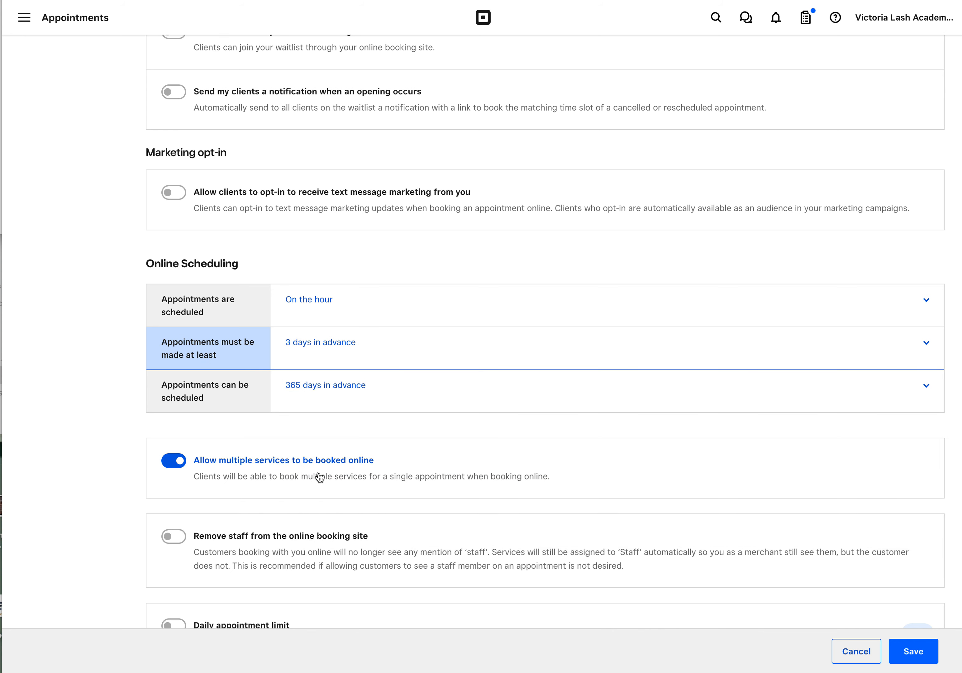
pyautogui.click(356, 388)
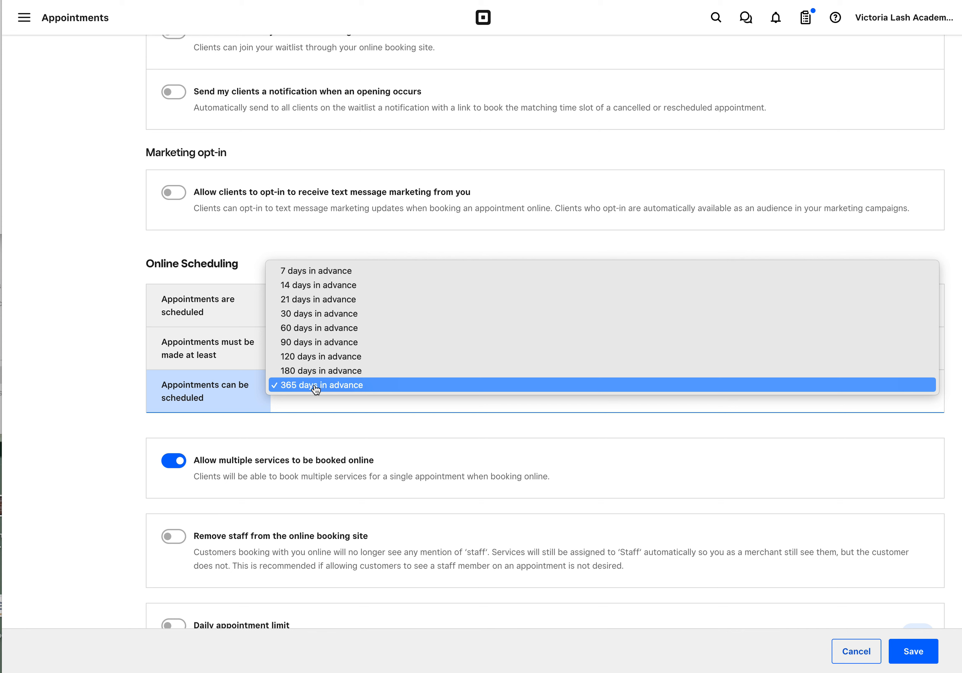
pyautogui.click(317, 328)
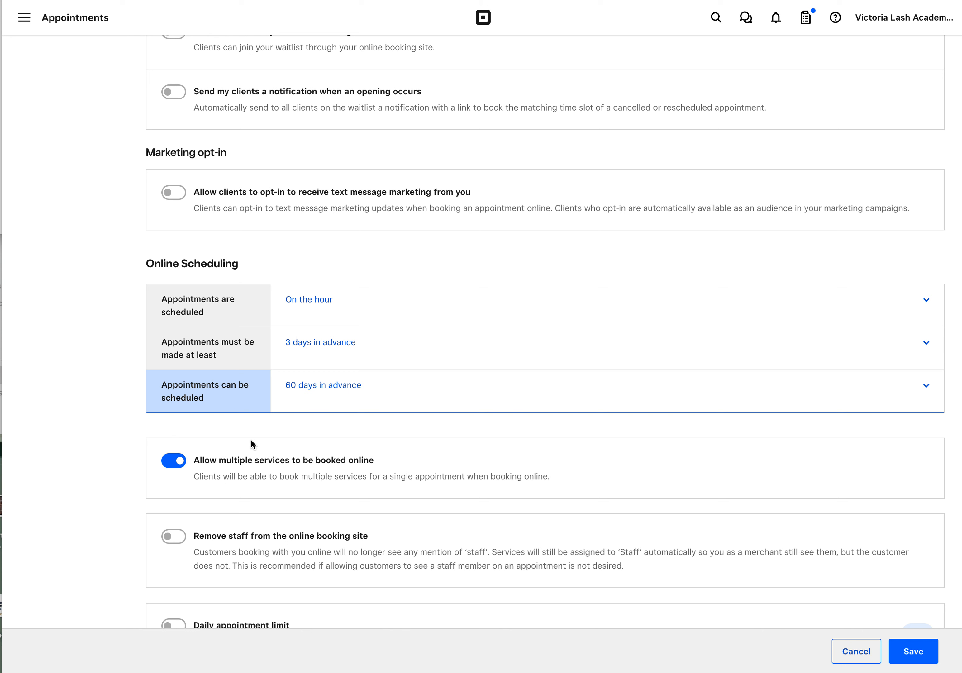
# Limit online bookings to 3 appointments per staff member per day and save the settings
pyautogui.scroll(-2, 251, 441)
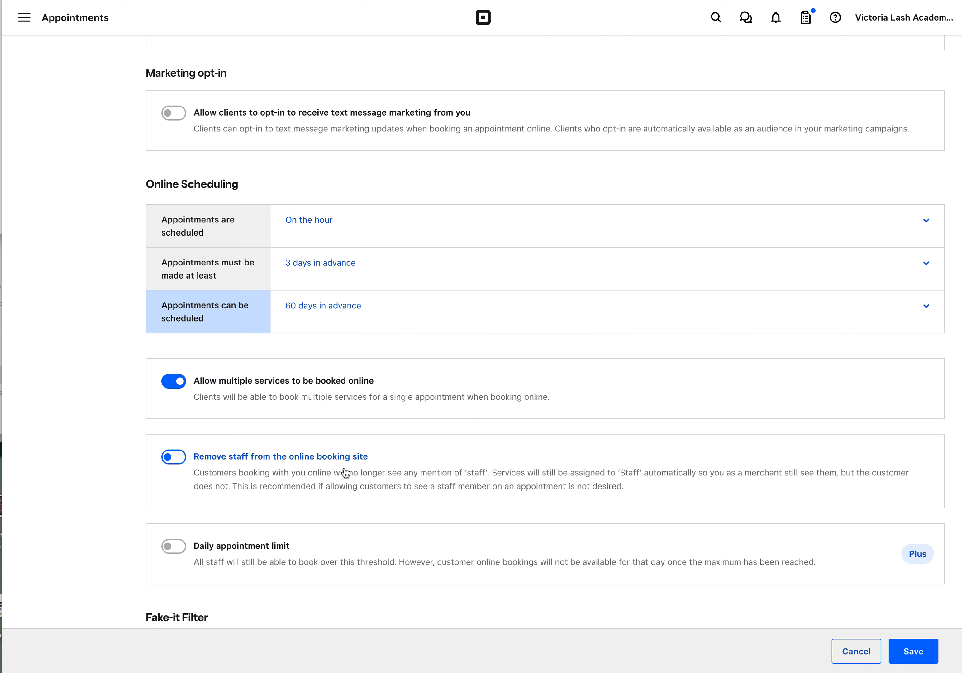
pyautogui.scroll(-3, 343, 480)
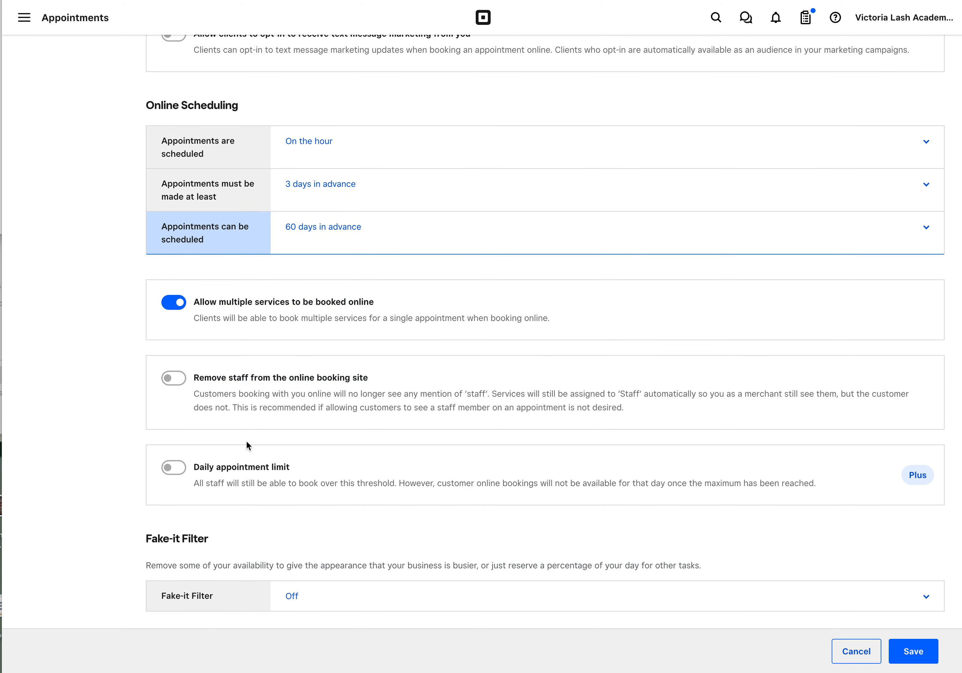
pyautogui.click(297, 471)
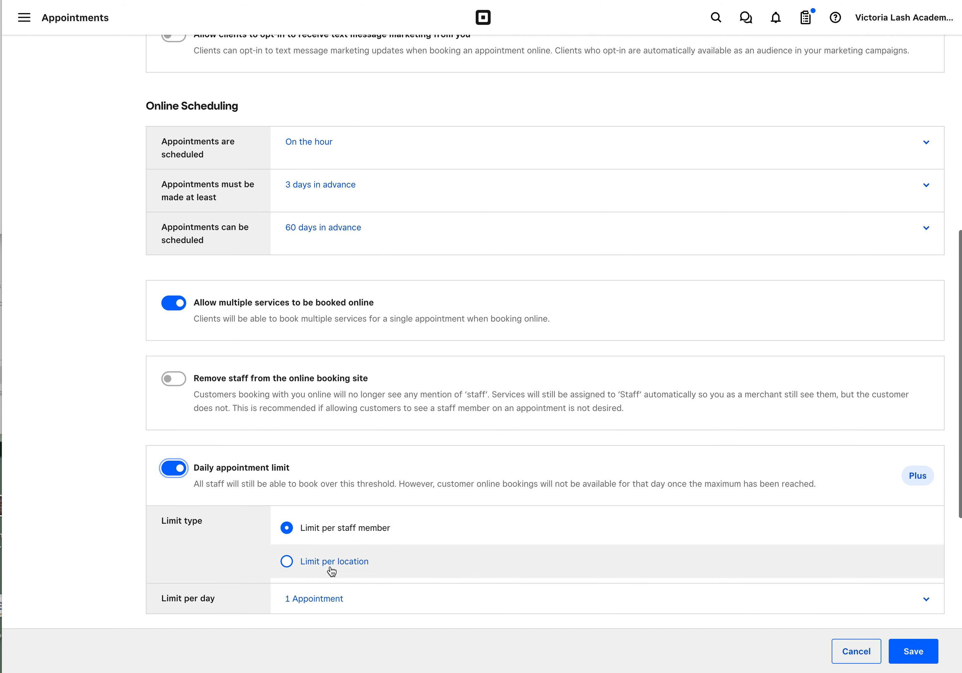
pyautogui.click(318, 603)
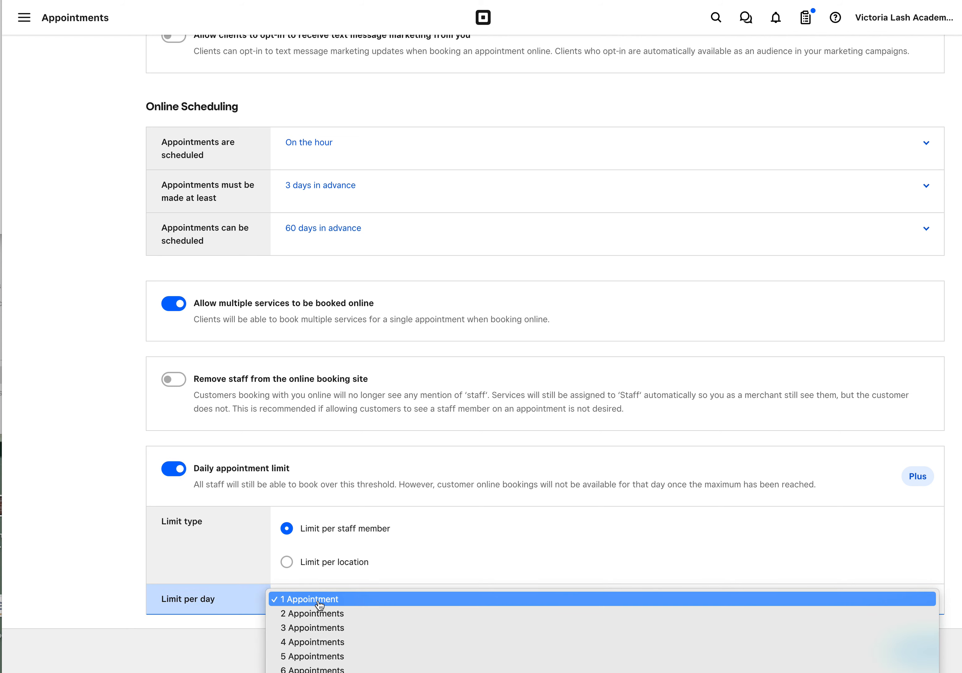
pyautogui.click(311, 627)
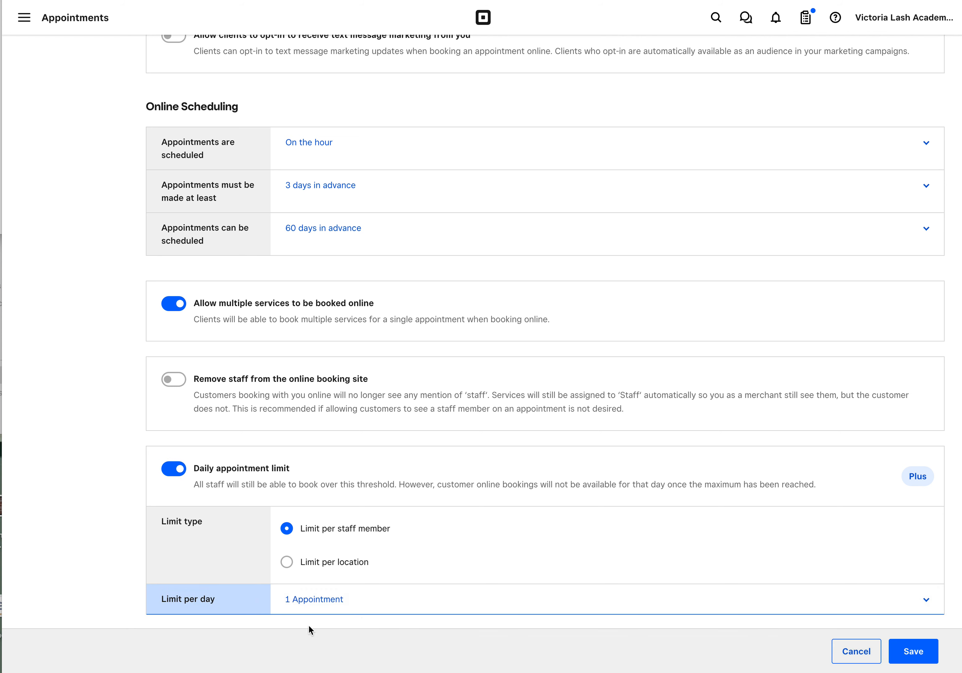
pyautogui.click(920, 654)
pyautogui.scroll(-8, 712, 494)
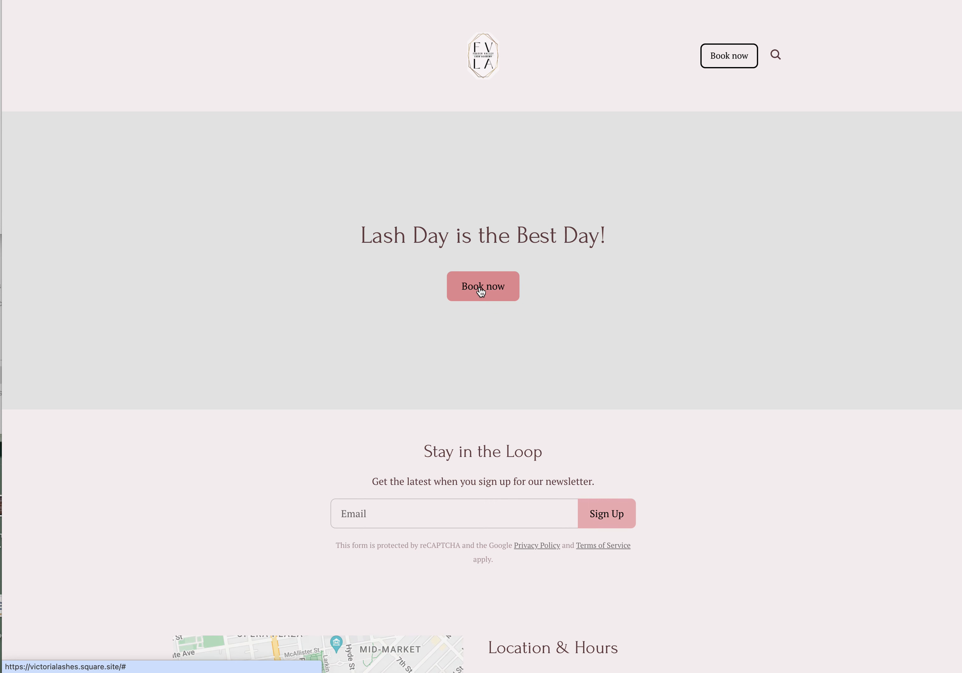
# Start a booking on the live site for Full Set Classic Lashes
pyautogui.click(481, 291)
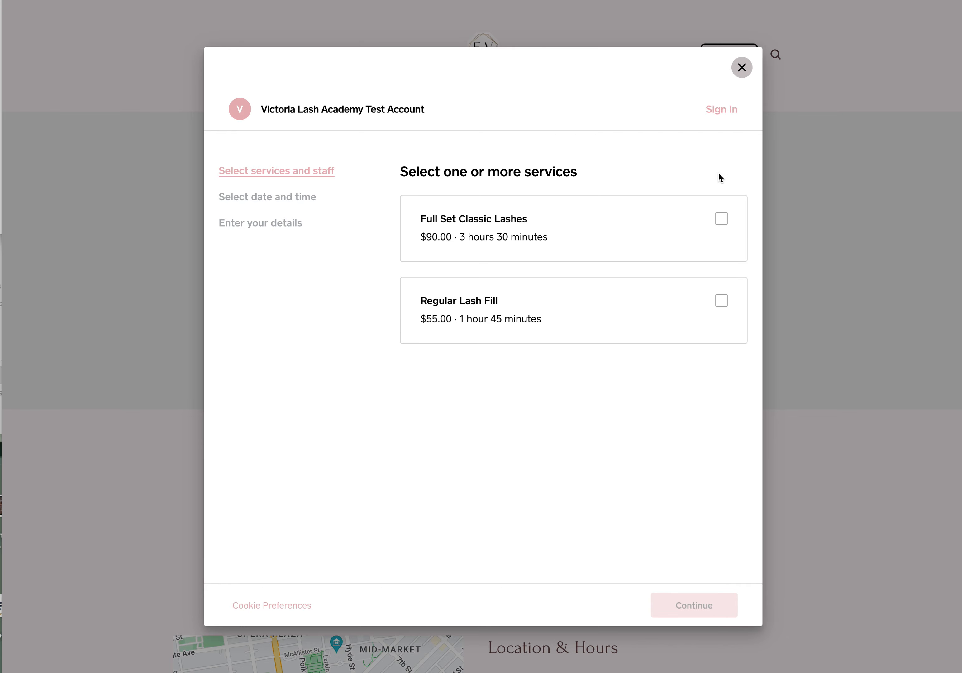
pyautogui.click(711, 219)
pyautogui.click(686, 600)
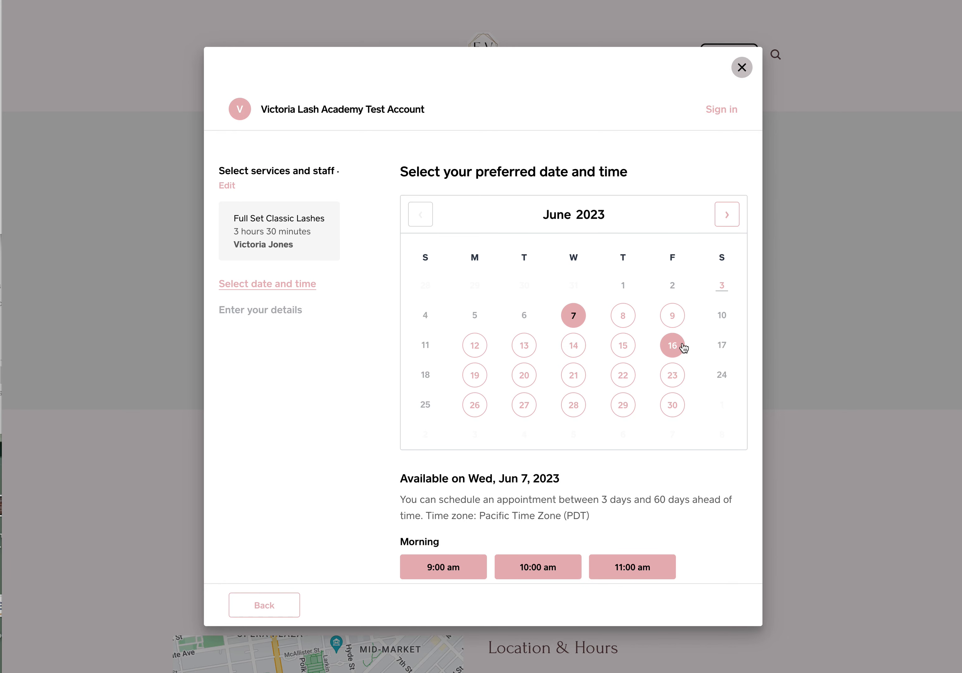
# Check June availability on the 8th, 13th, 12th, 26th, 27th and 23rd
pyautogui.scroll(-3, 686, 357)
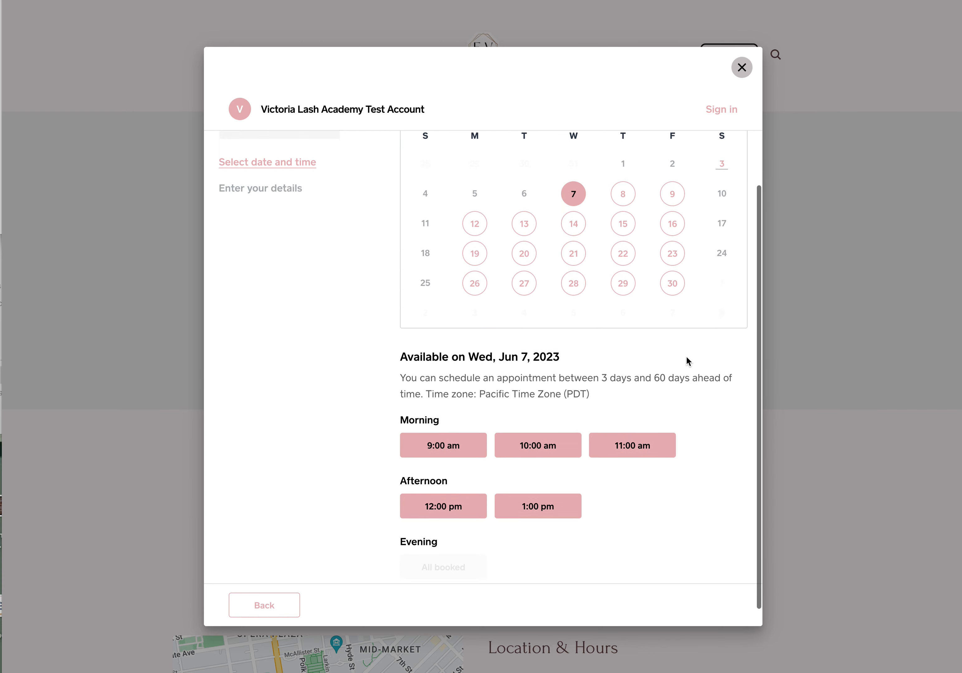
pyautogui.scroll(2, 686, 356)
pyautogui.scroll(-4, 686, 356)
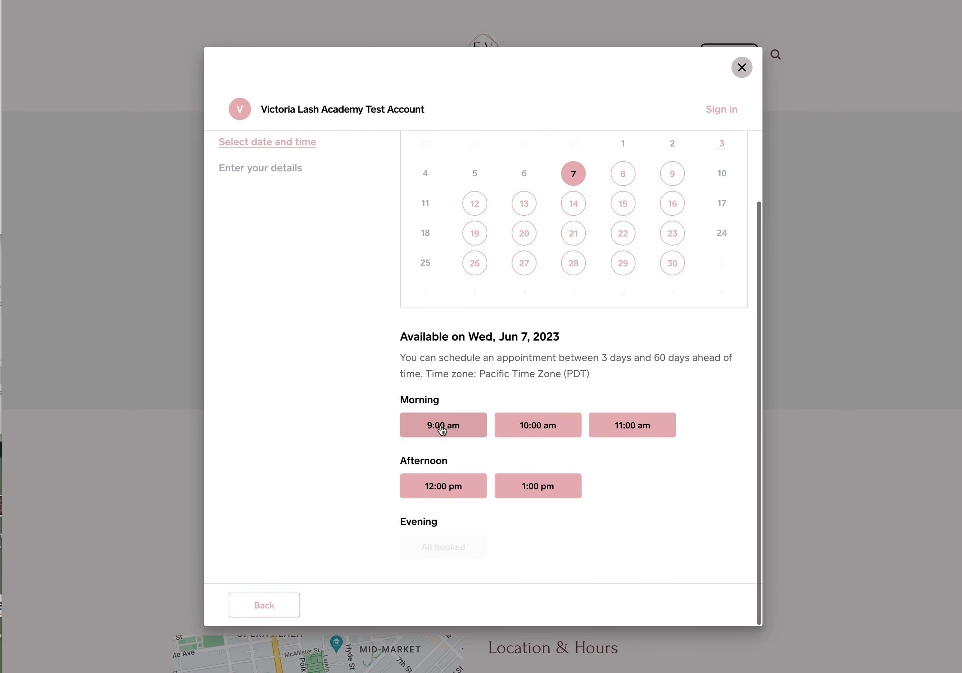
pyautogui.click(626, 176)
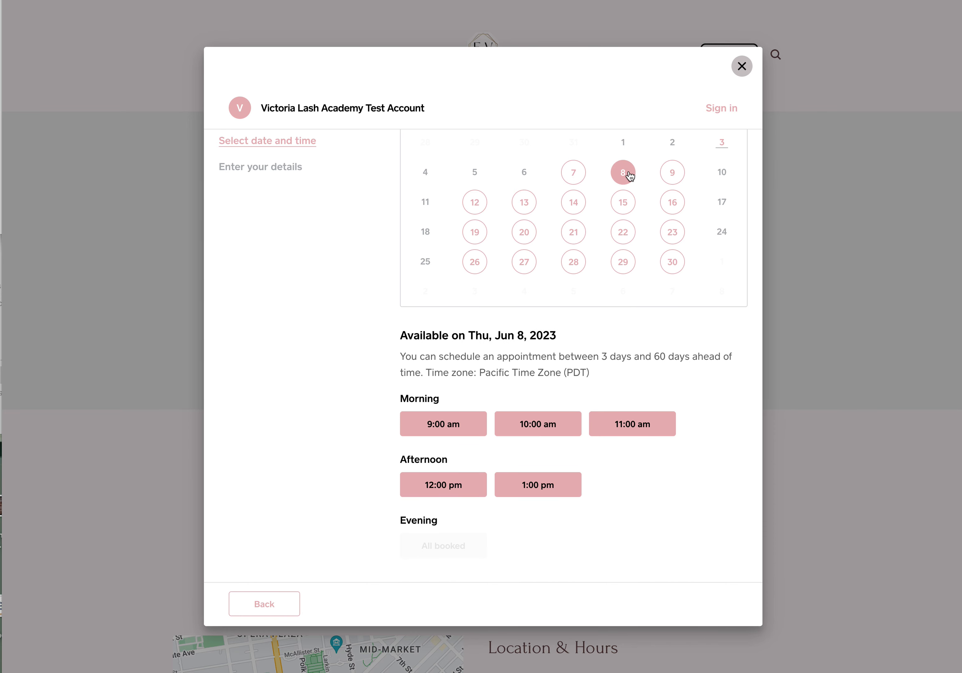
pyautogui.click(526, 211)
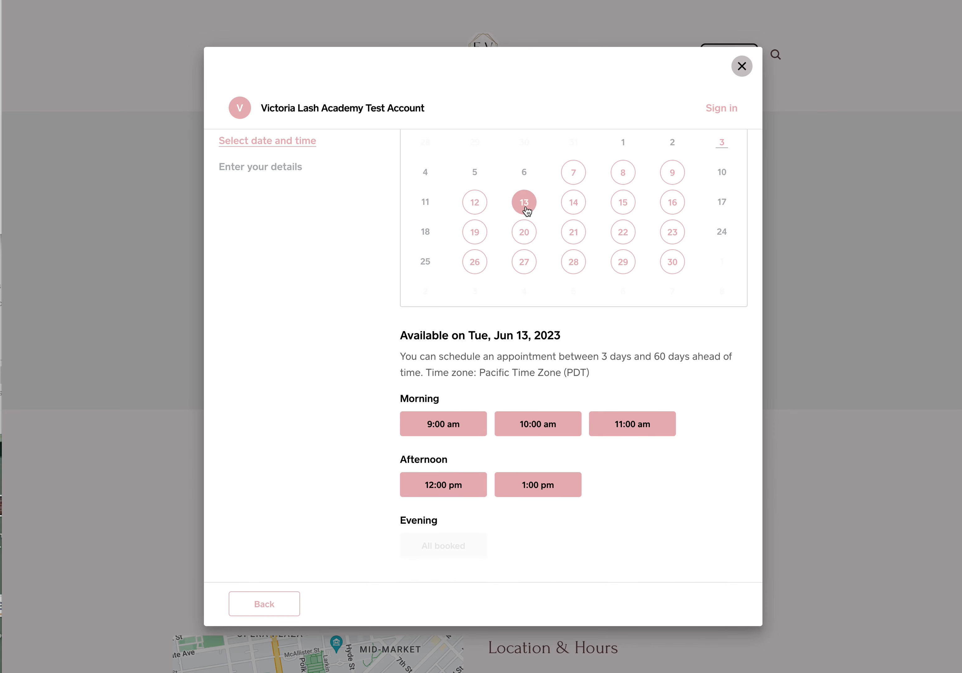
pyautogui.click(474, 201)
pyautogui.click(472, 264)
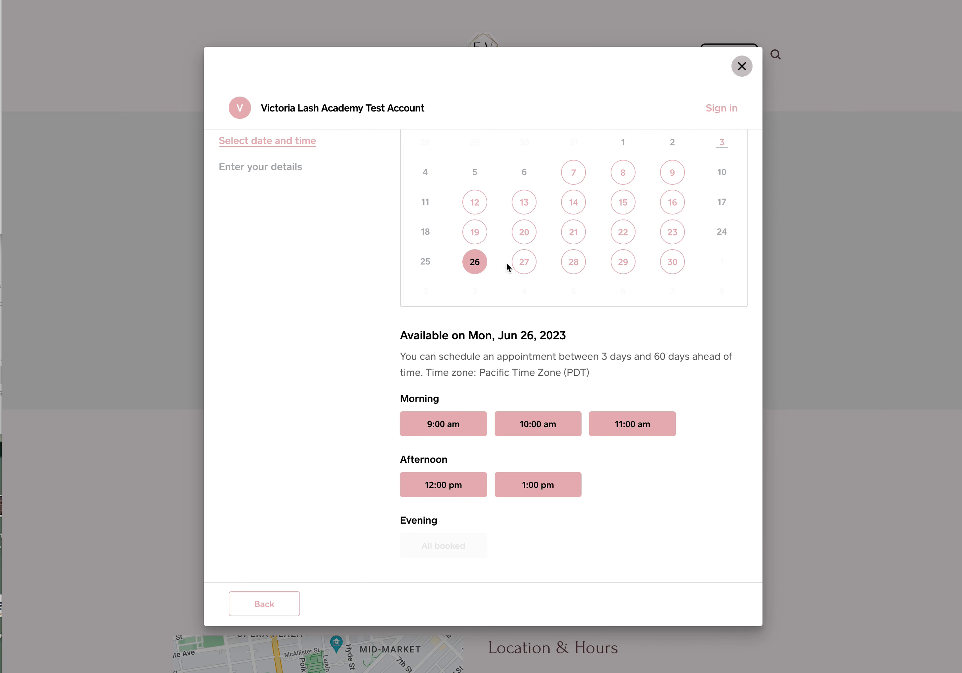
pyautogui.click(521, 267)
pyautogui.click(673, 238)
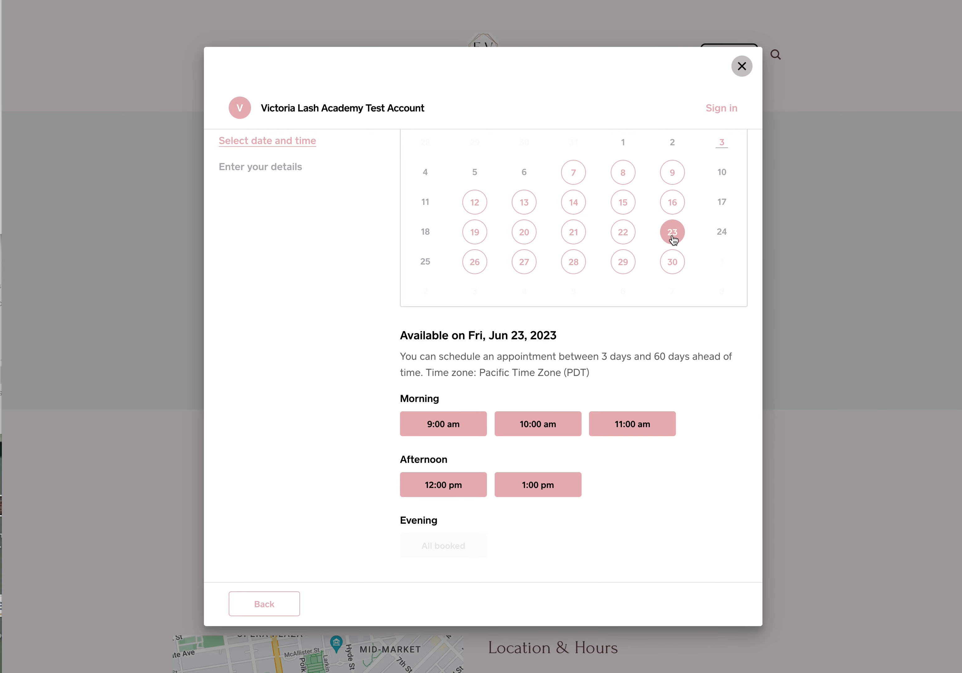
# Move the calendar to August 2023, confirm slots on Aug 2, and close the booking window
pyautogui.scroll(4, 682, 237)
pyautogui.click(727, 215)
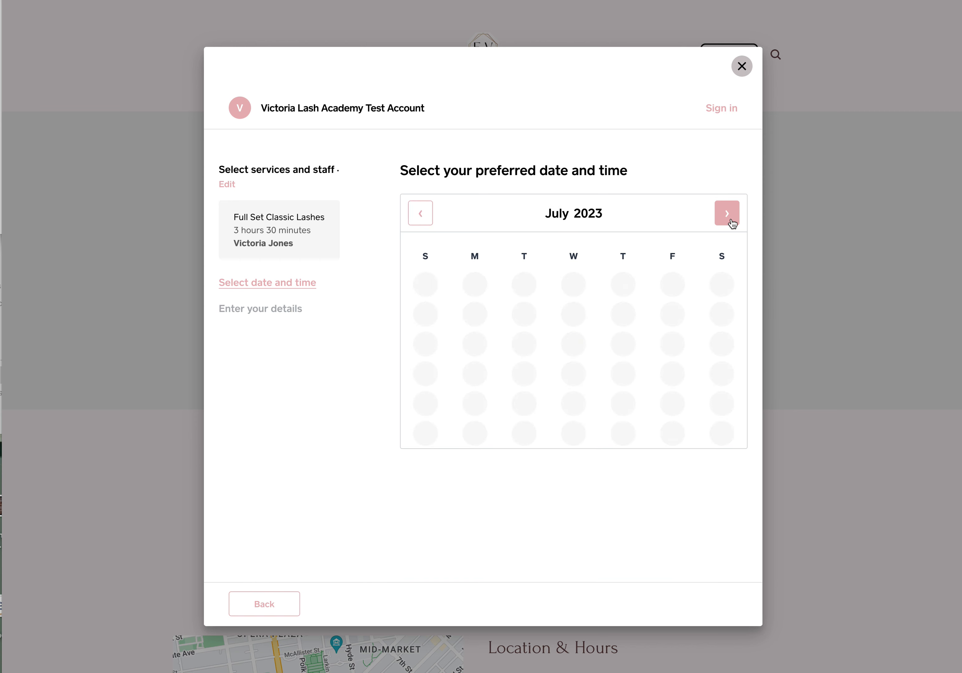
pyautogui.click(727, 214)
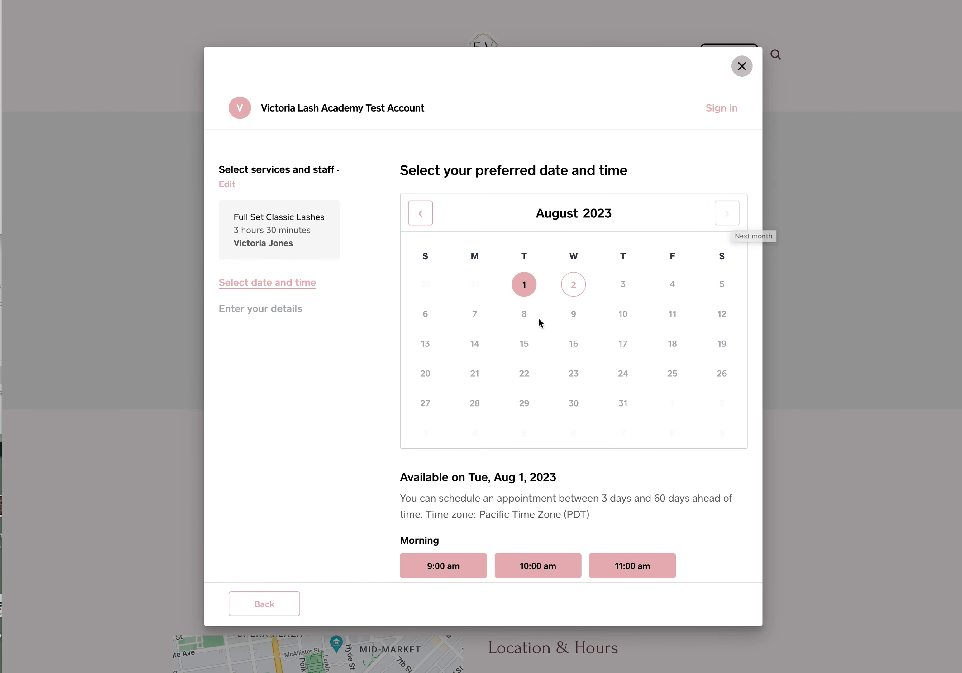
pyautogui.click(567, 281)
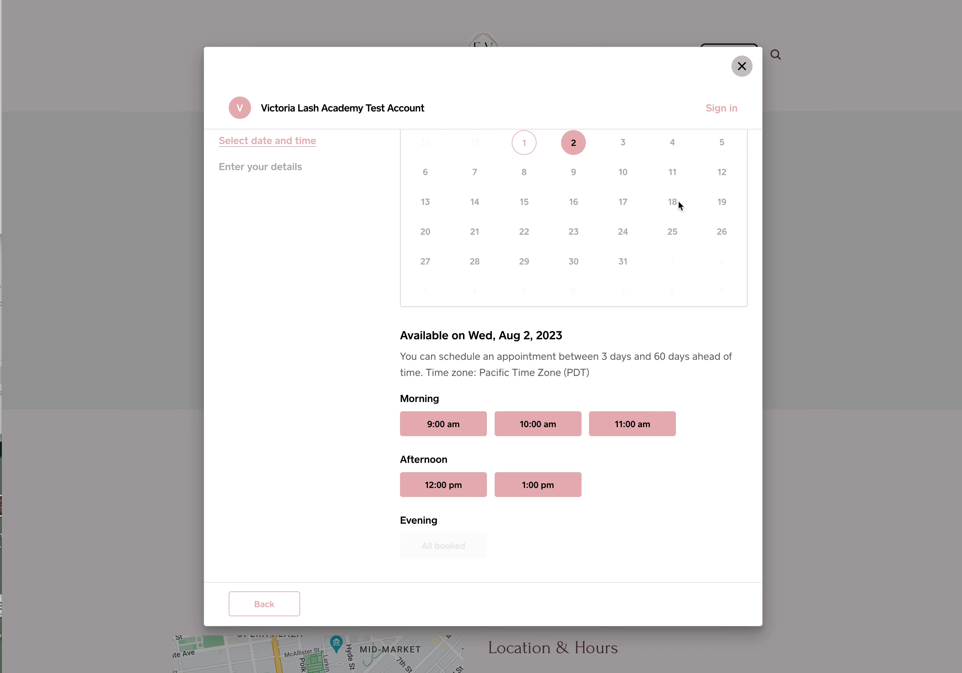
pyautogui.scroll(3, 678, 200)
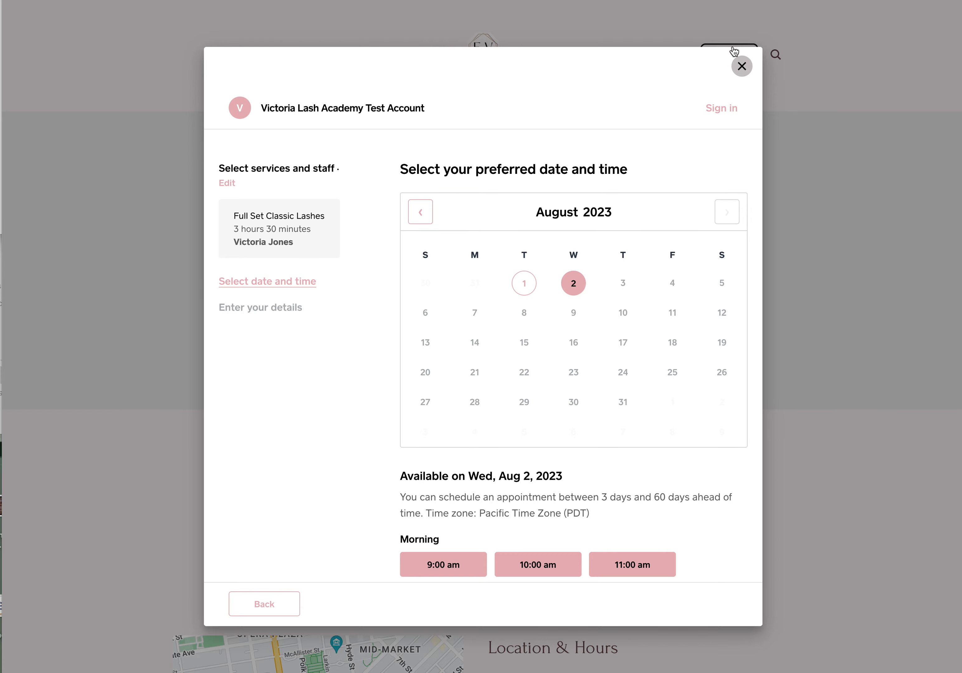
pyautogui.click(742, 73)
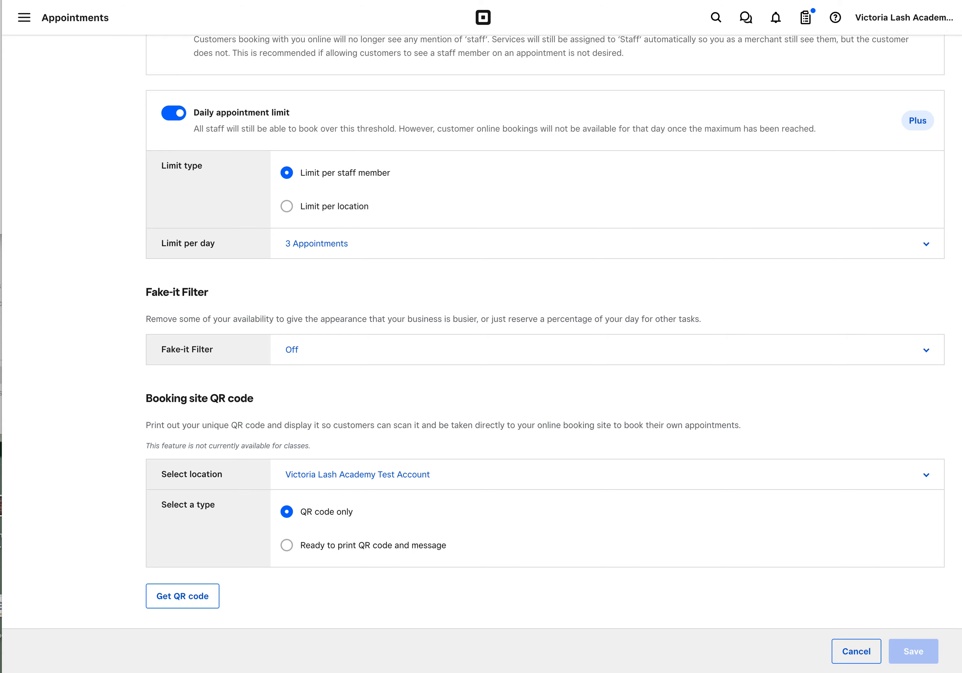
# Go to the Transactions page from the main navigation
pyautogui.scroll(15, 478, 139)
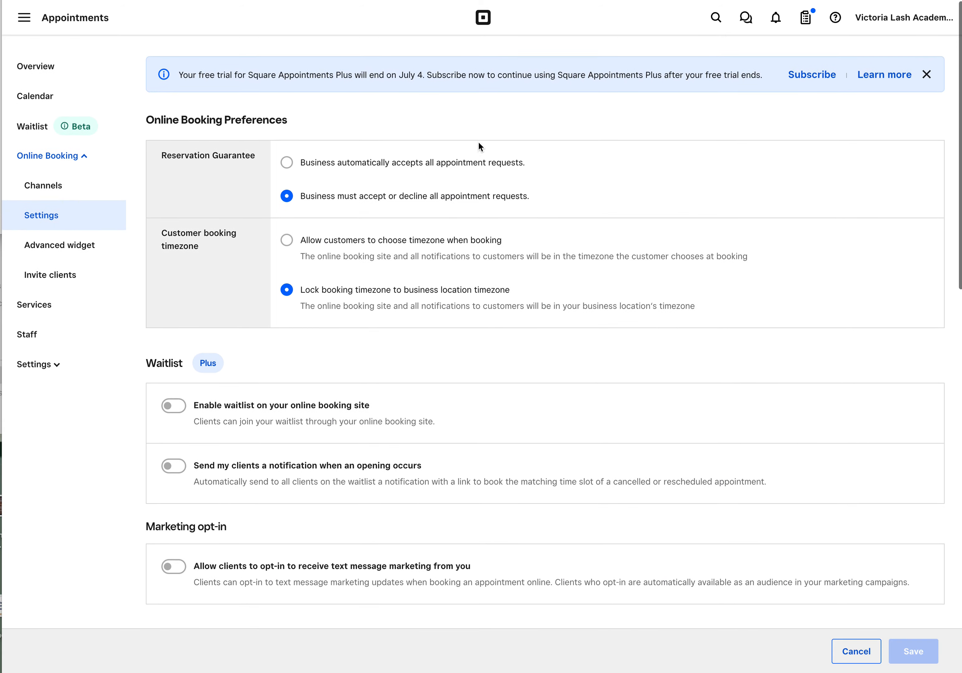
pyautogui.click(23, 19)
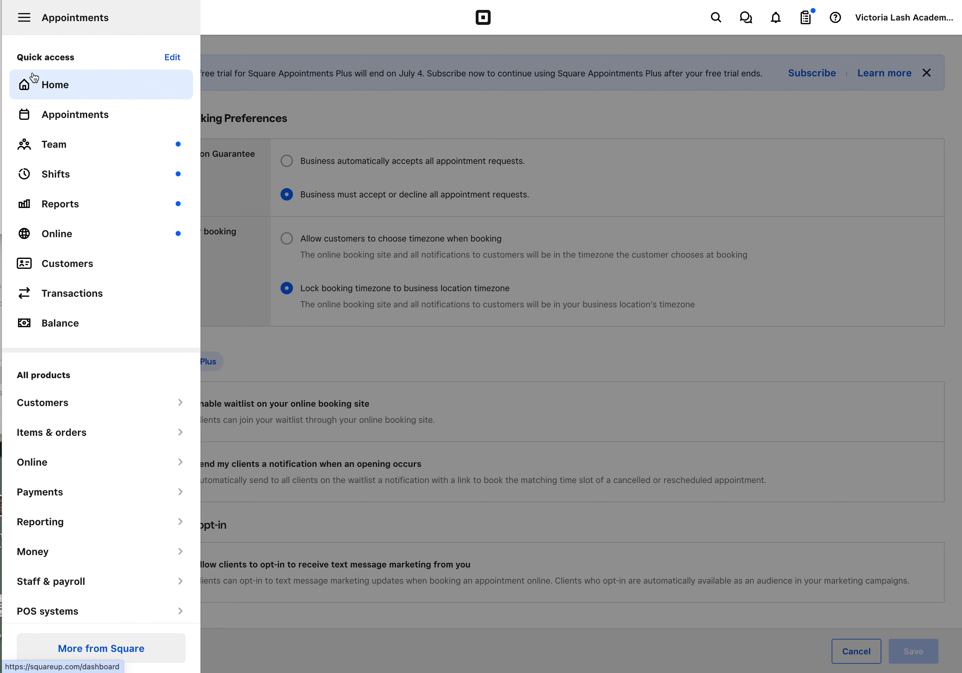
pyautogui.click(74, 294)
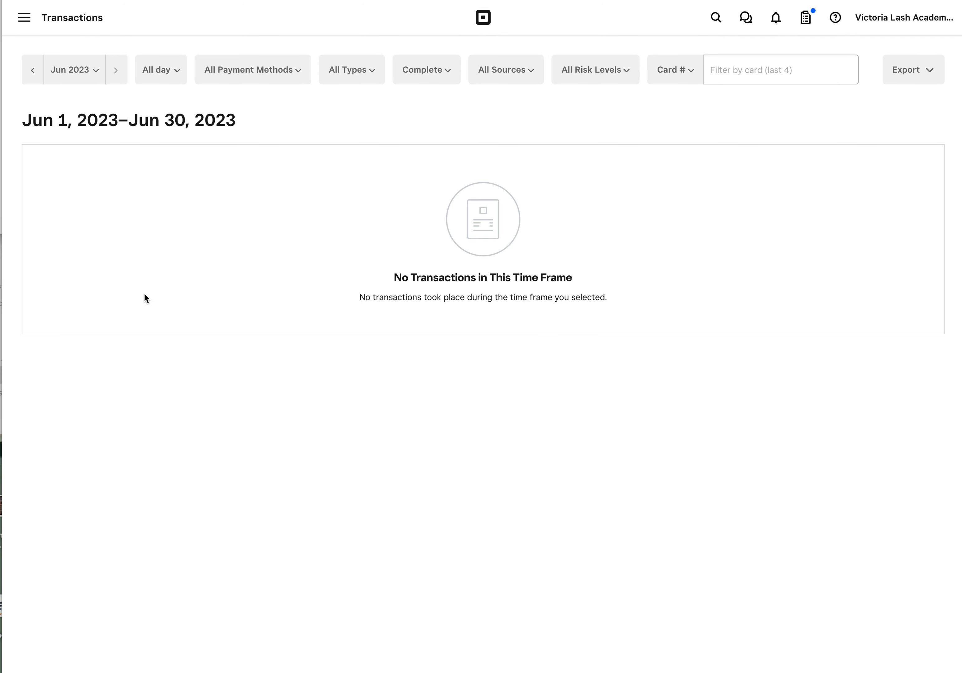
# Return to booking settings, then open the Balance page showing $0.00
pyautogui.hotkey('alt', 'Left')
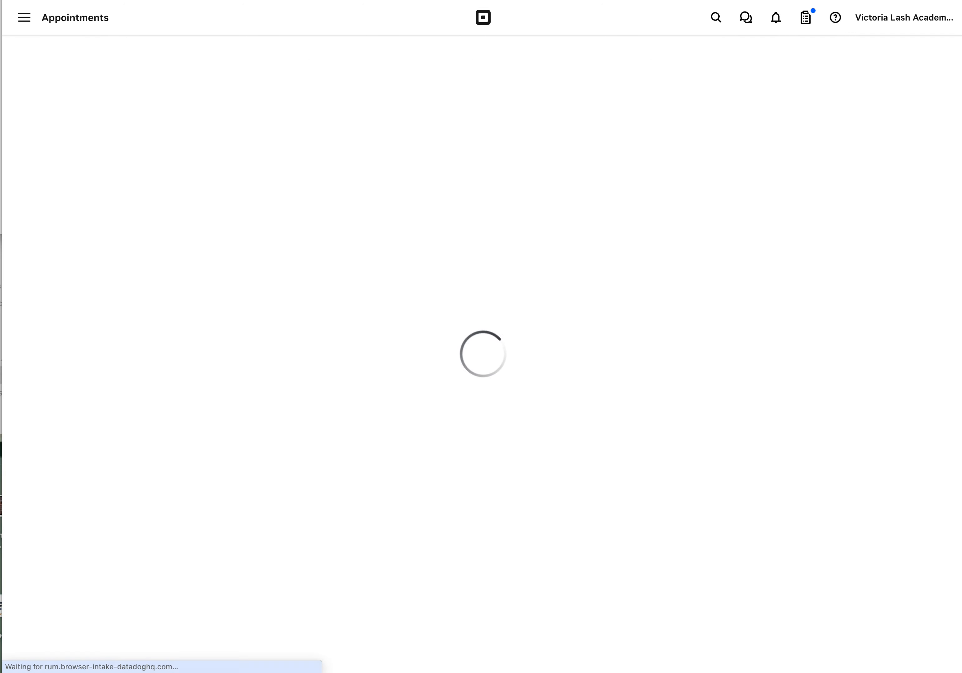
pyautogui.click(24, 17)
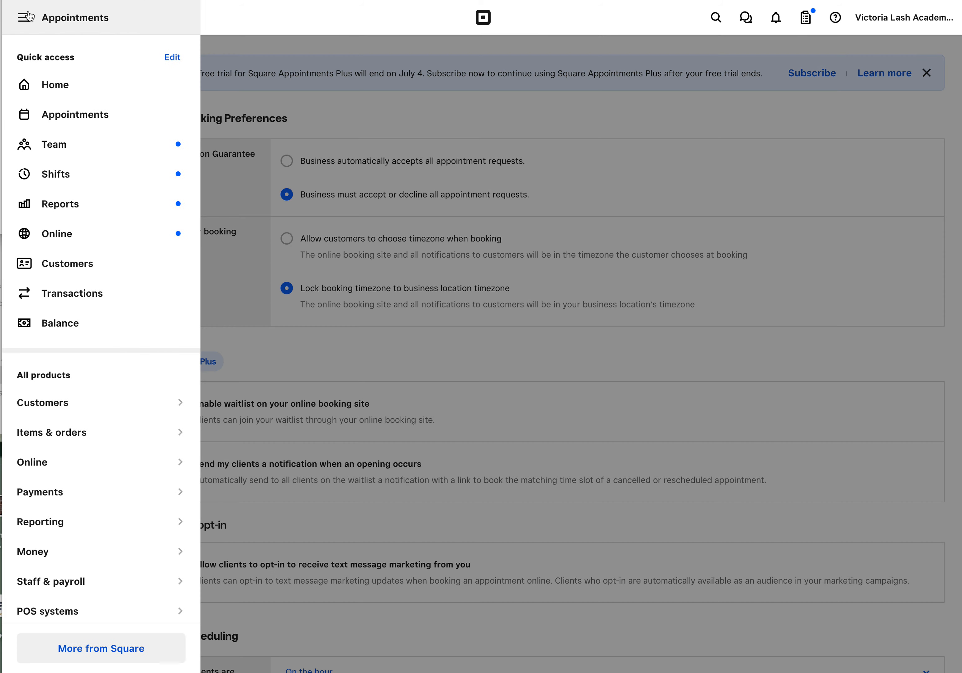
pyautogui.click(69, 335)
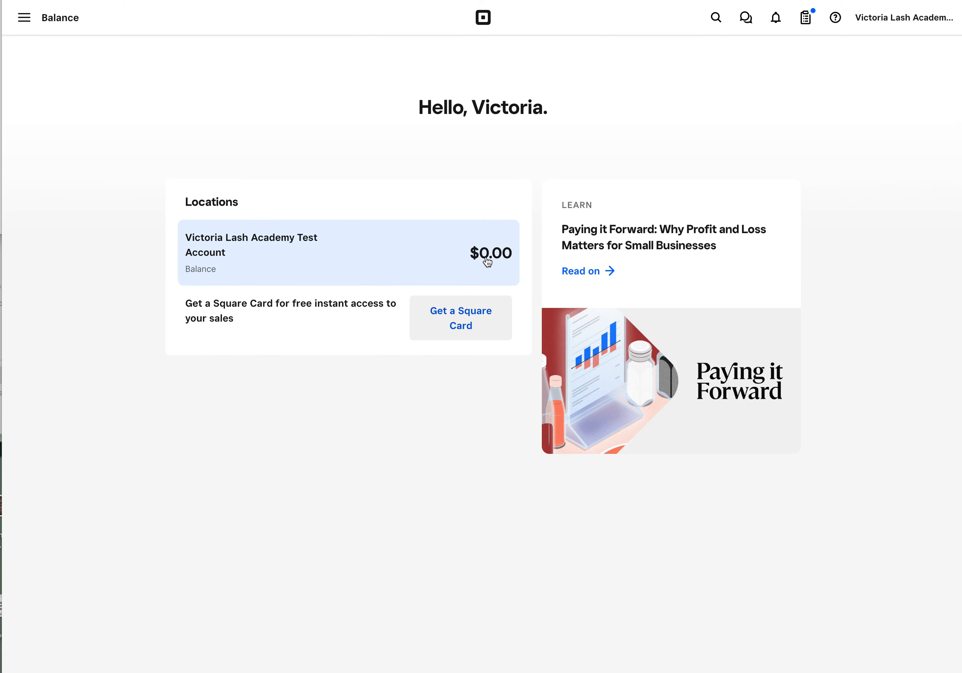
# Review the test location's available balance and transfers, then go back via All accounts to Home
pyautogui.click(210, 271)
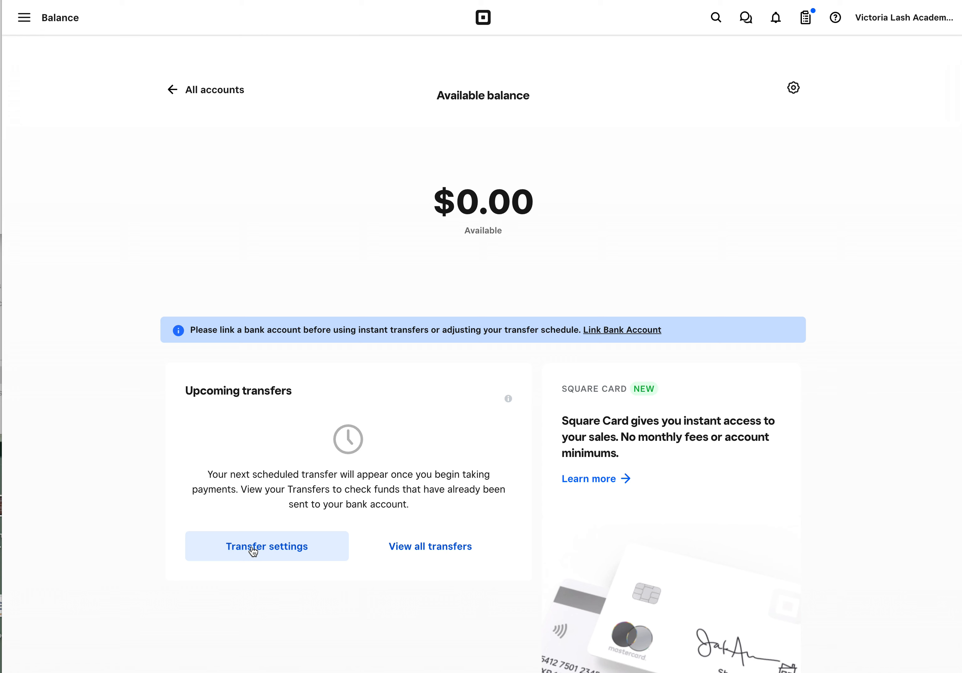
pyautogui.scroll(-1, 253, 551)
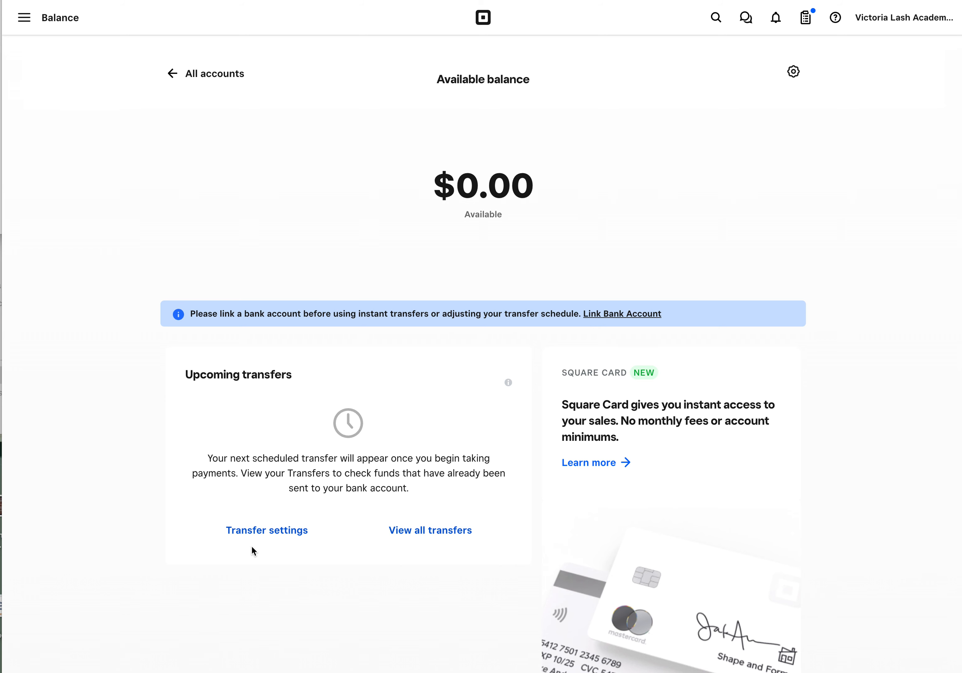
pyautogui.scroll(-5, 251, 548)
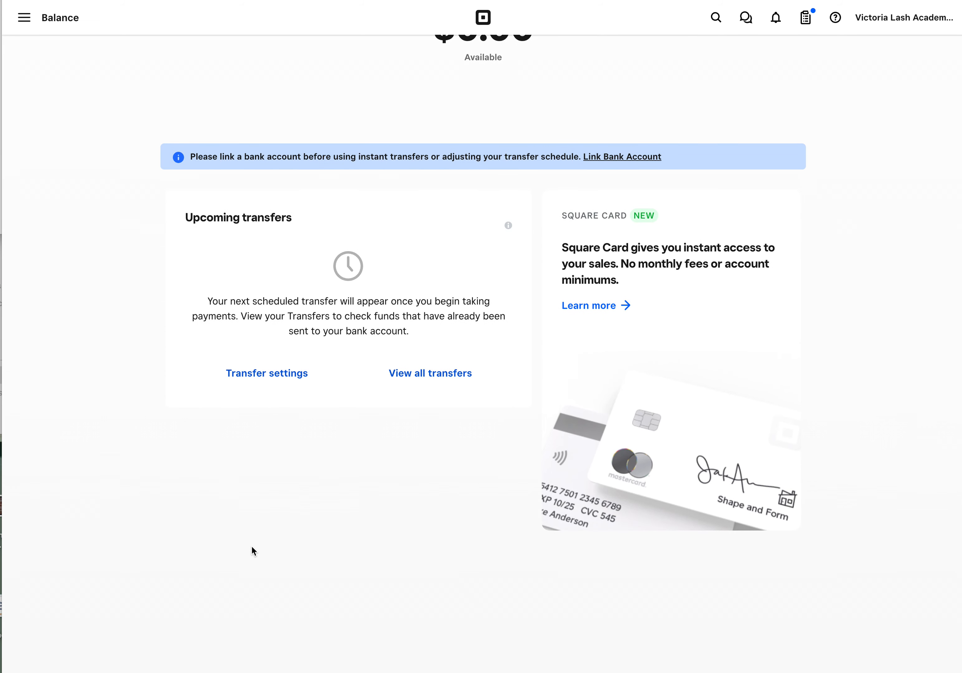
pyautogui.scroll(5, 251, 547)
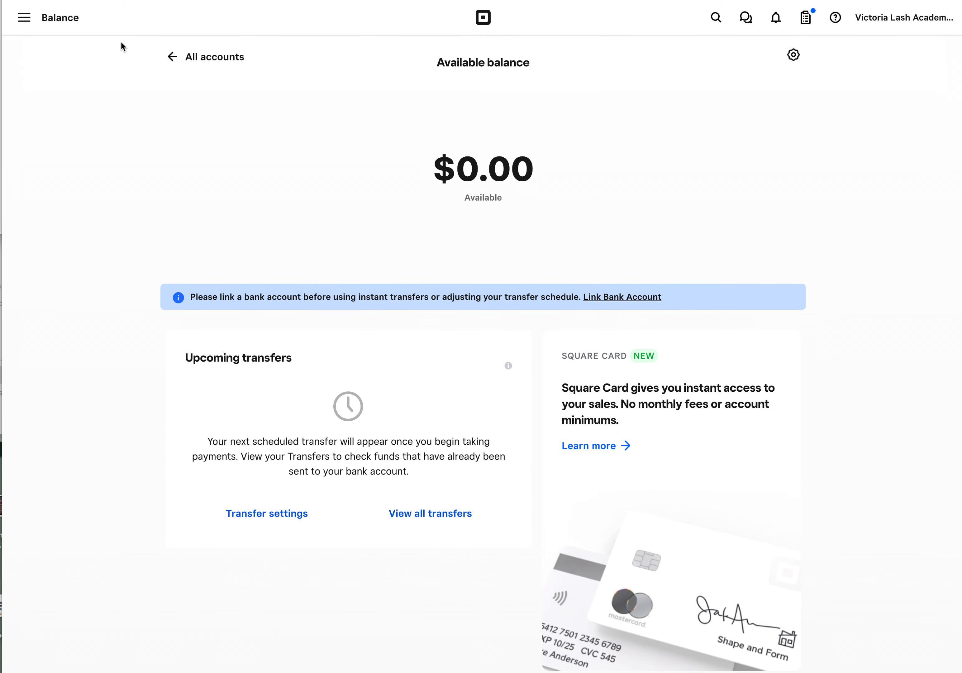
pyautogui.click(170, 58)
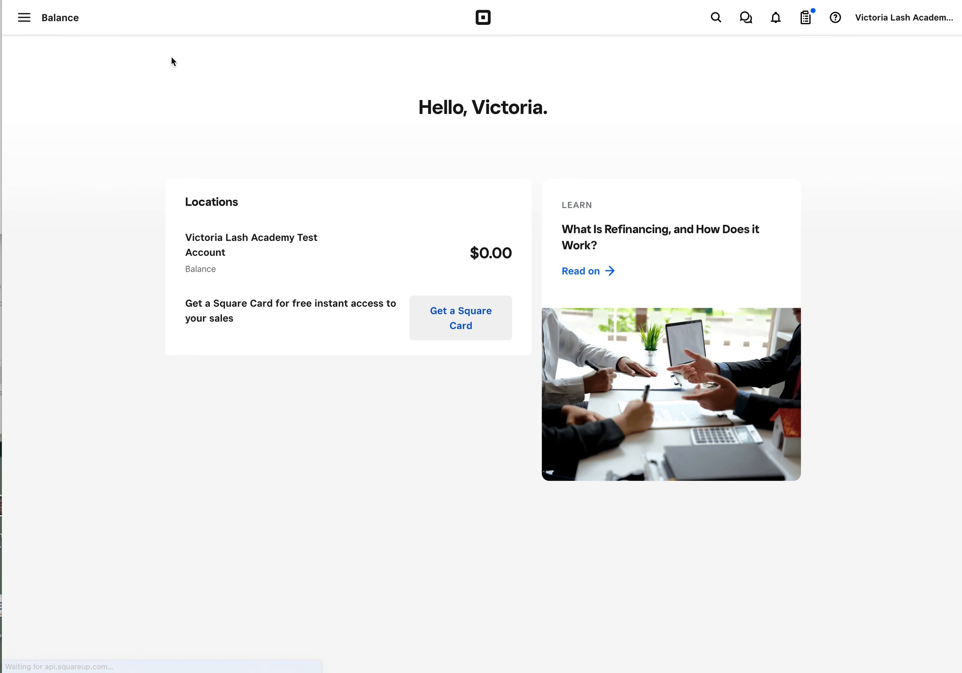
pyautogui.click(481, 23)
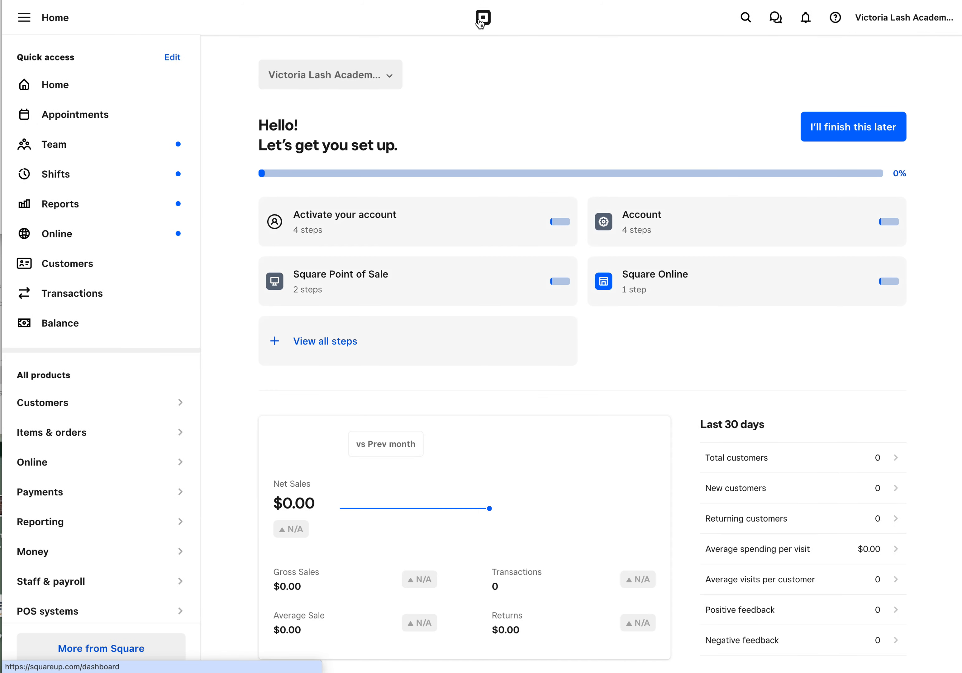